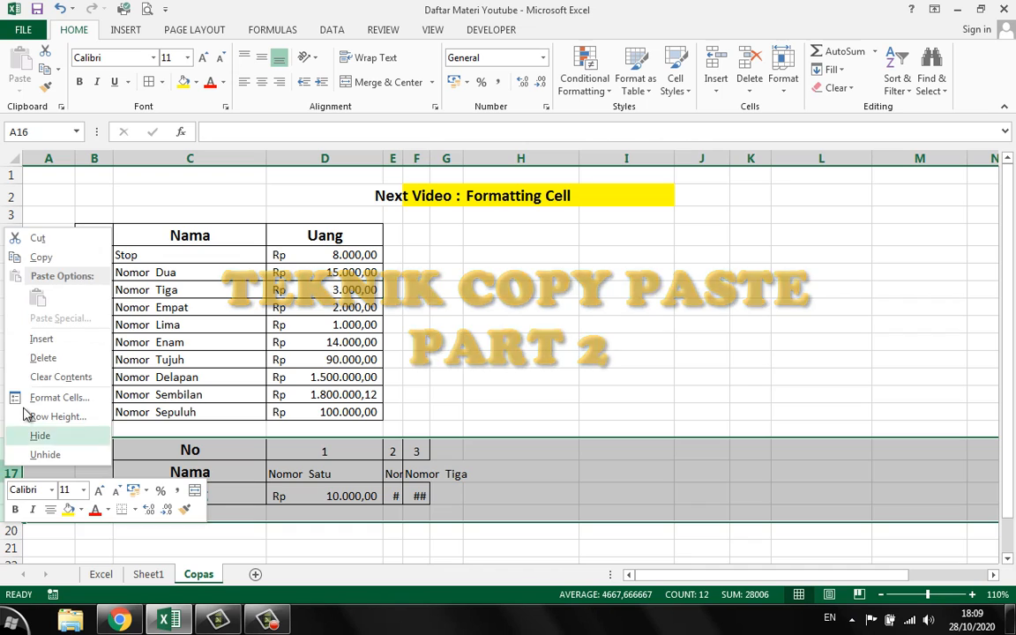
Step: Delete the selected rows from row 16 down that hold the transposed table below the main table
{"action": "left_click", "coordinate": [40, 356]}
{"action": "left_click", "coordinate": [537, 339]}
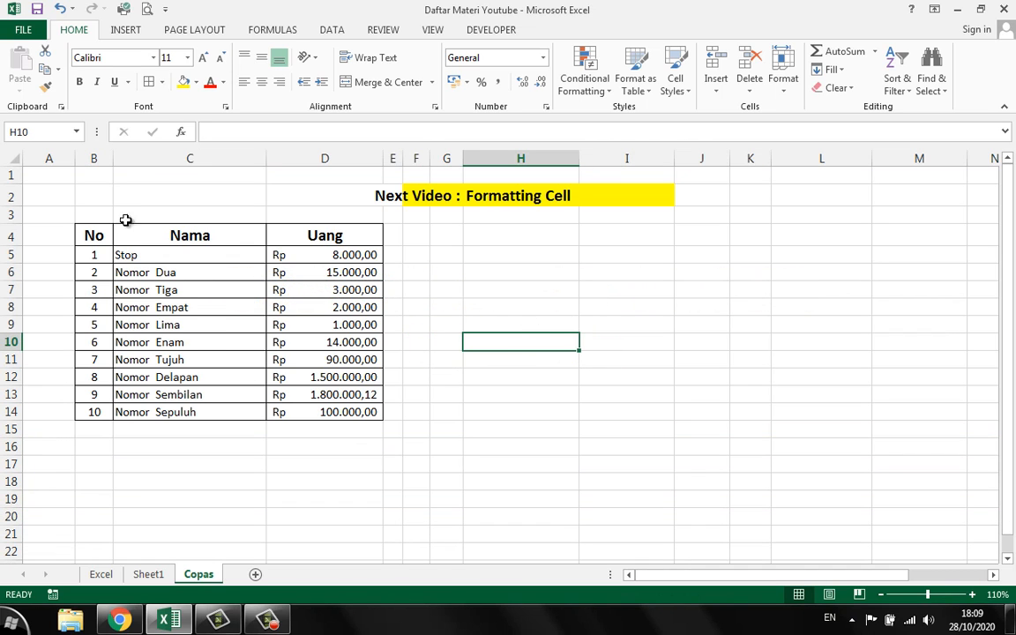
Step: Copy the table B4:D14 and open Paste Special for cell H4, with the dialog moved clear of the target cell
{"action": "left_click_drag", "start_coordinate": [93, 231], "coordinate": [318, 414]}
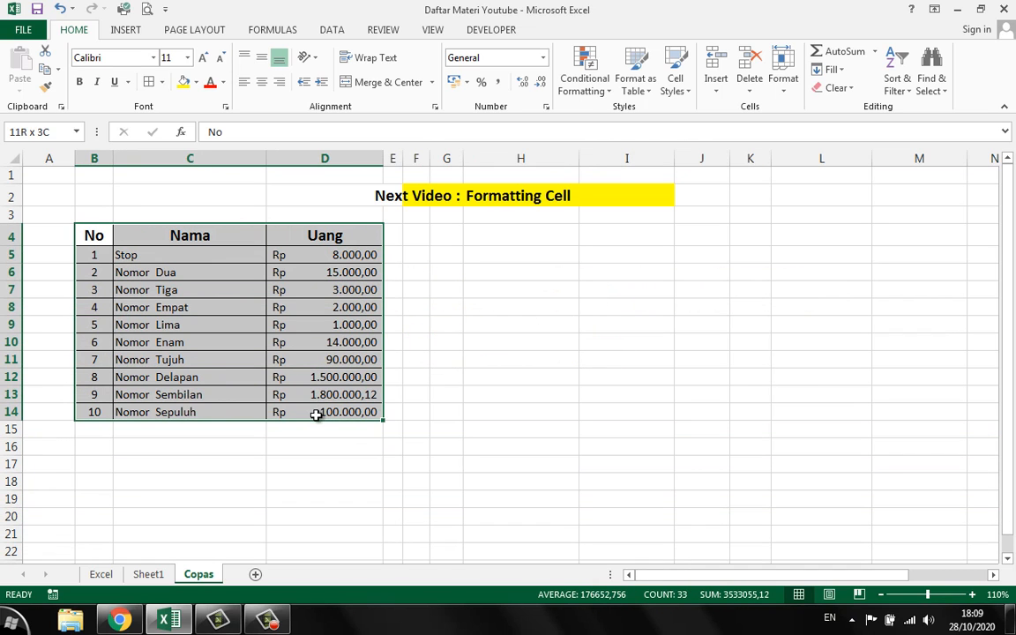
{"action": "right_click", "coordinate": [279, 325]}
{"action": "left_click", "coordinate": [311, 33]}
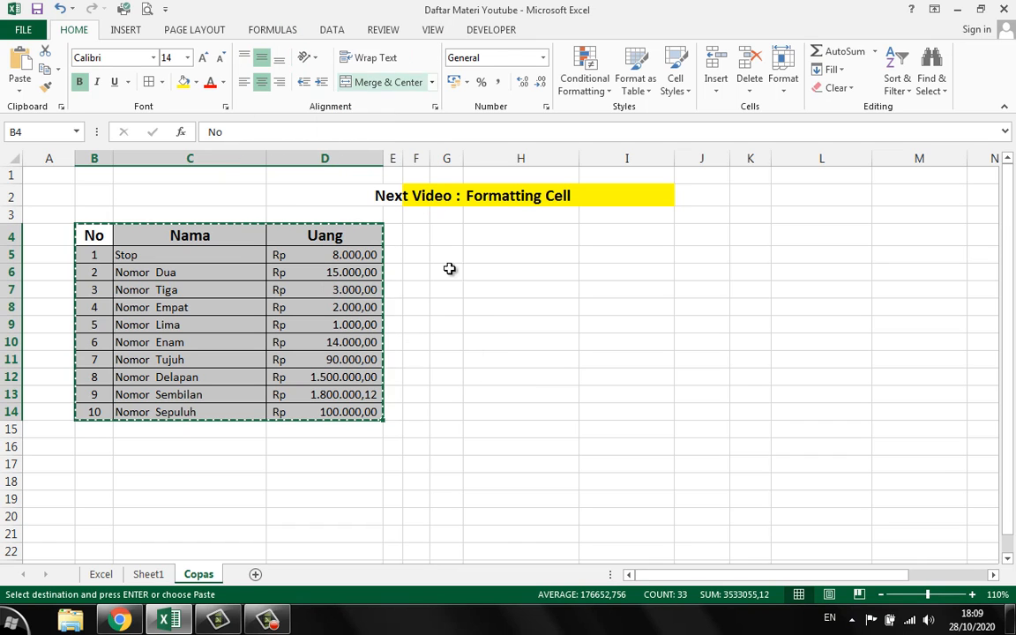
{"action": "right_click", "coordinate": [487, 233]}
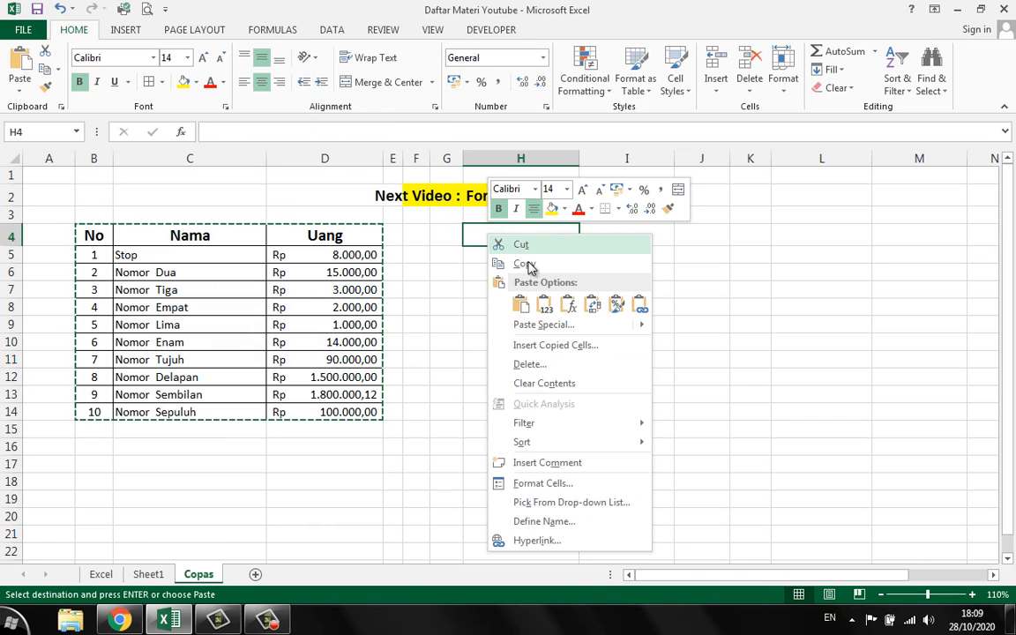
{"action": "left_click", "coordinate": [633, 309]}
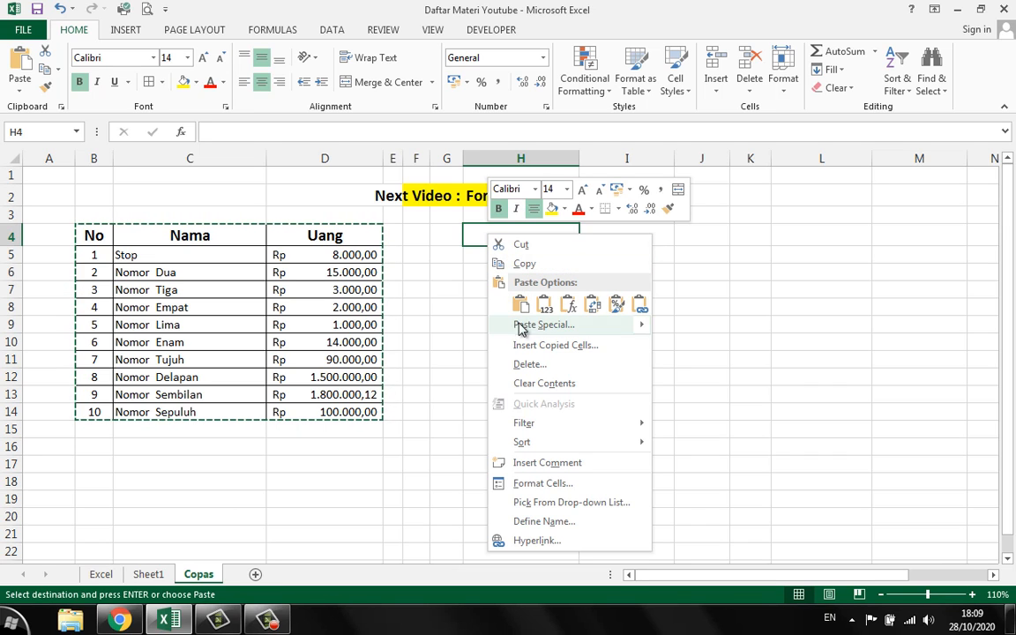
{"action": "mouse_move", "coordinate": [521, 334]}
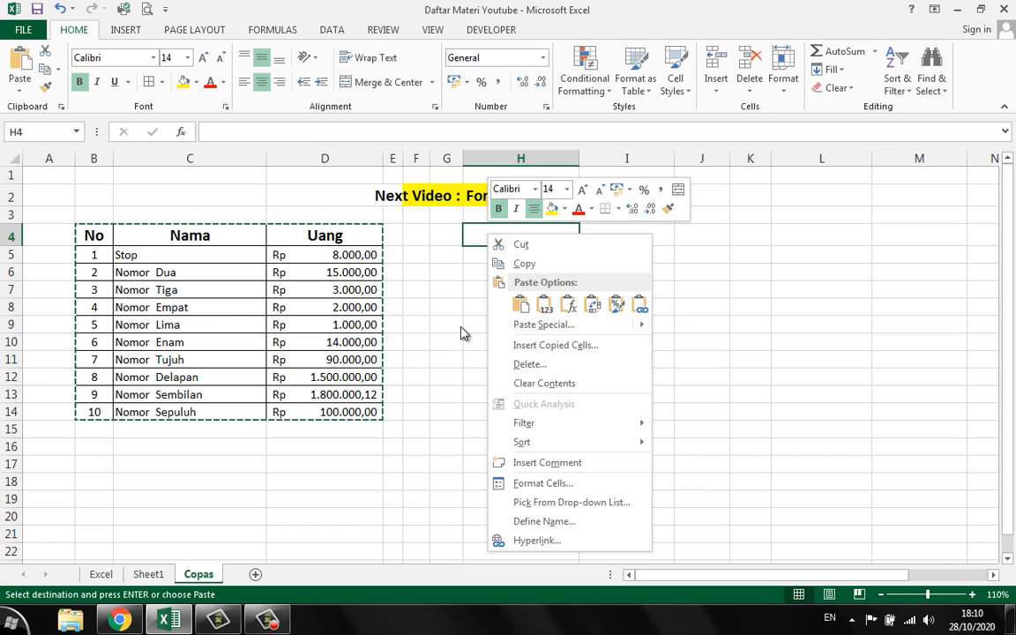
{"action": "left_click", "coordinate": [519, 332]}
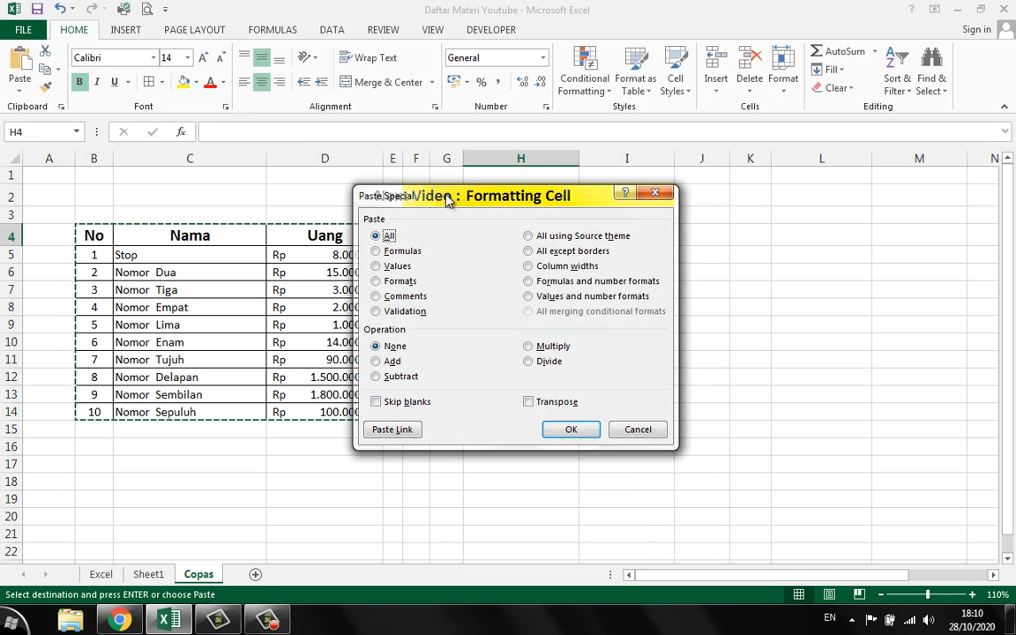
{"action": "left_click_drag", "start_coordinate": [448, 198], "coordinate": [690, 236]}
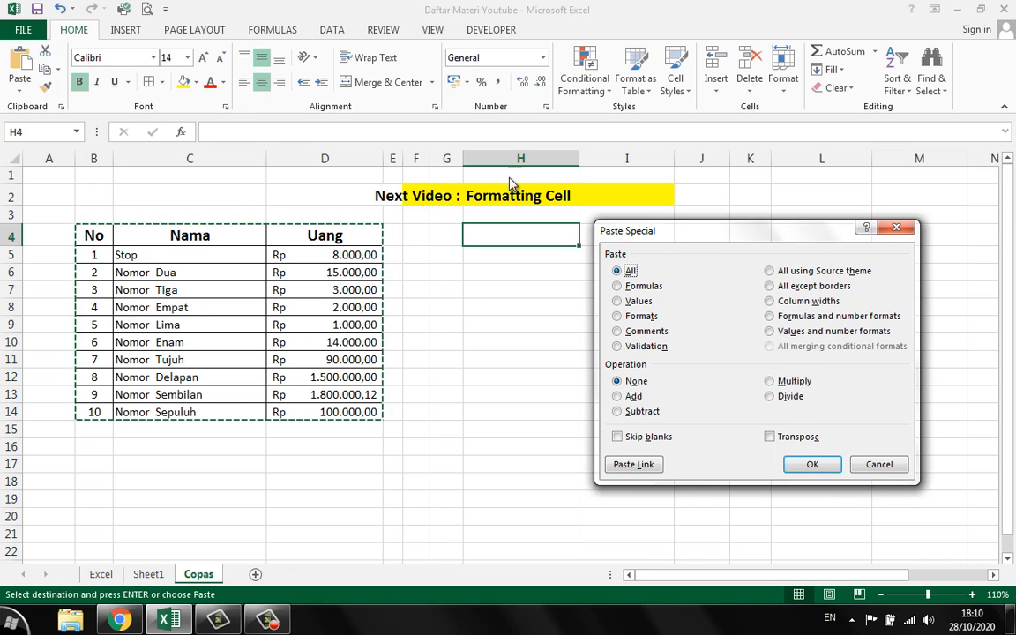
Step: Look through the Formulas, Values, Formats and Comments paste choices, and leave Paste Special without pasting
{"action": "left_click", "coordinate": [640, 286]}
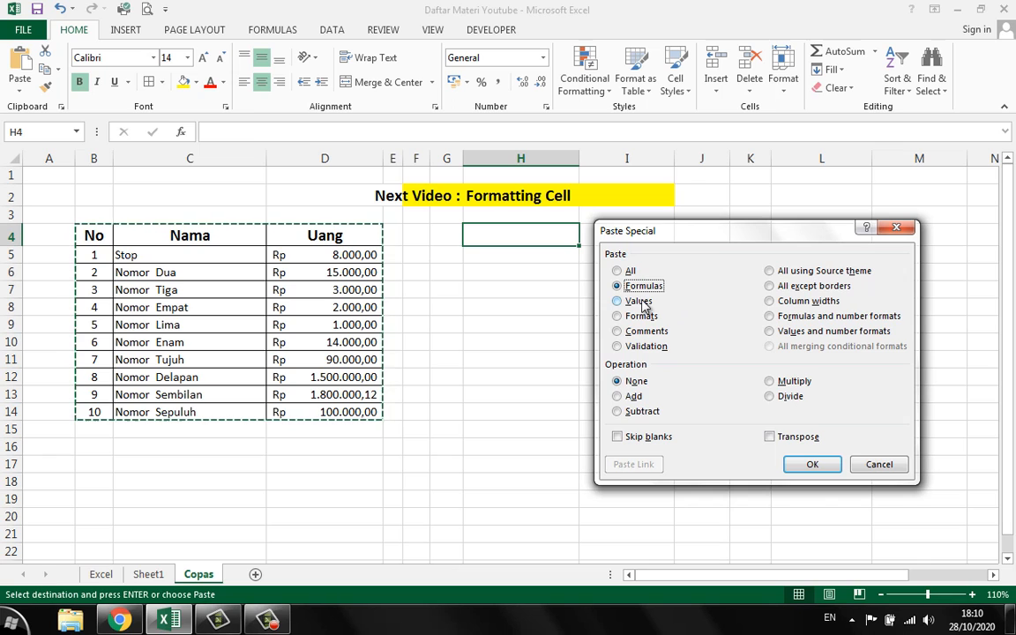
{"action": "left_click", "coordinate": [638, 301]}
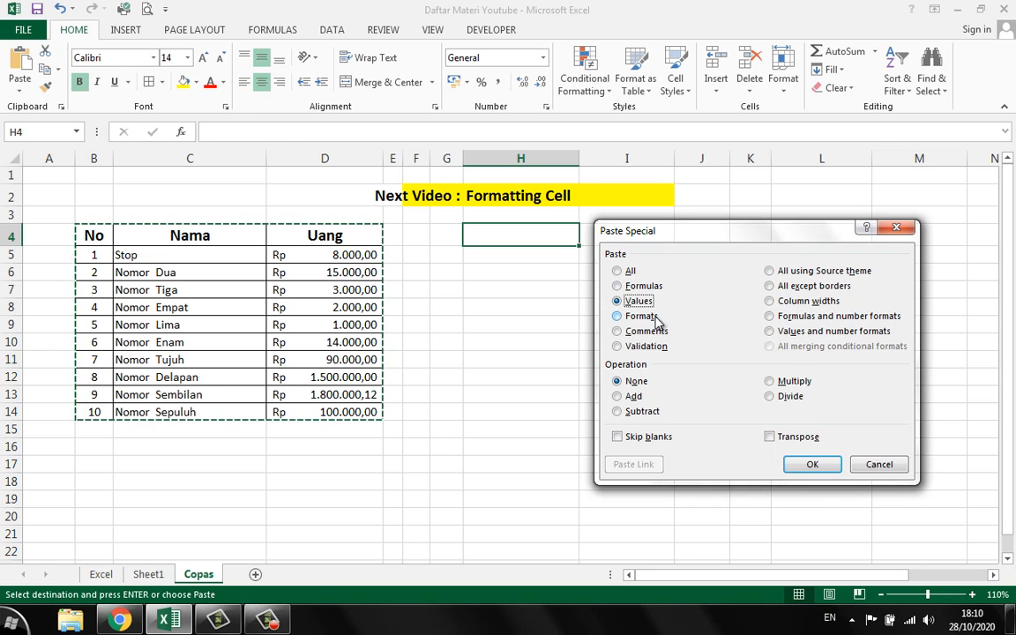
{"action": "left_click", "coordinate": [654, 317]}
{"action": "left_click", "coordinate": [666, 337]}
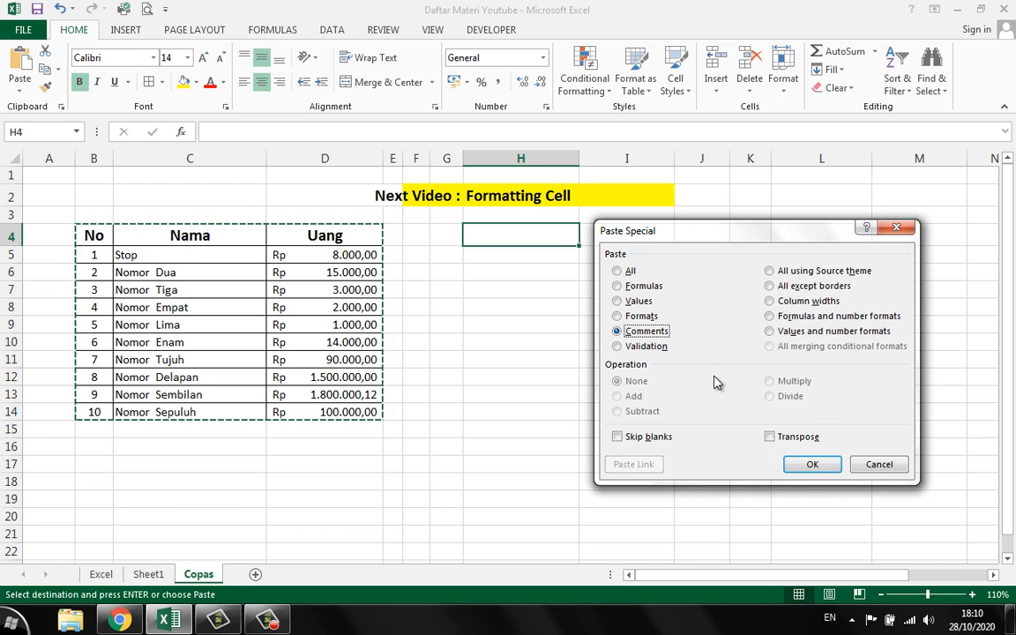
{"action": "left_click", "coordinate": [879, 466]}
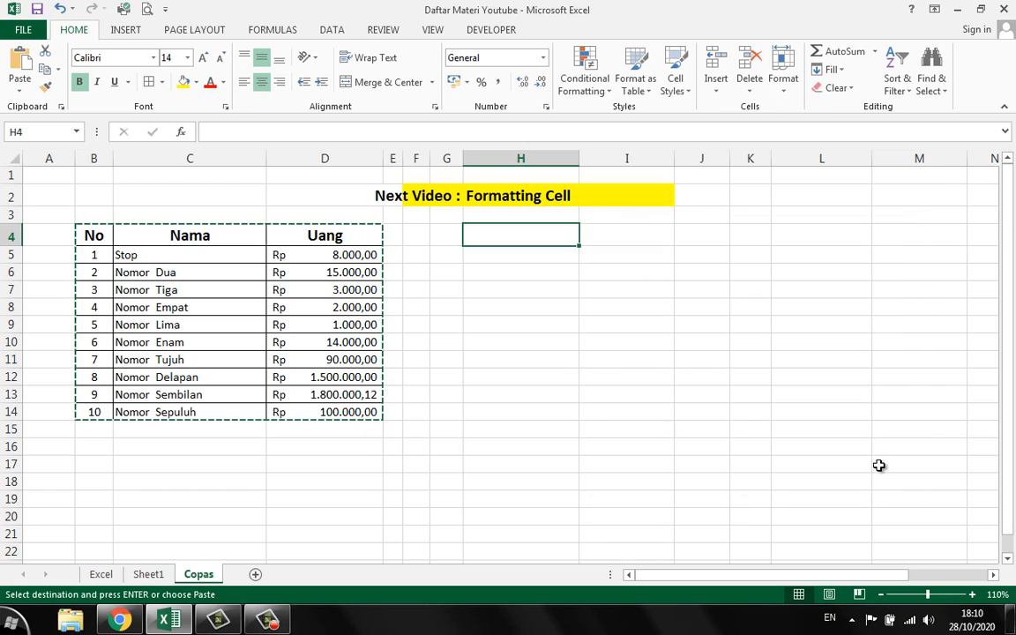
{"action": "left_click", "coordinate": [490, 393]}
{"action": "key", "text": "Escape"}
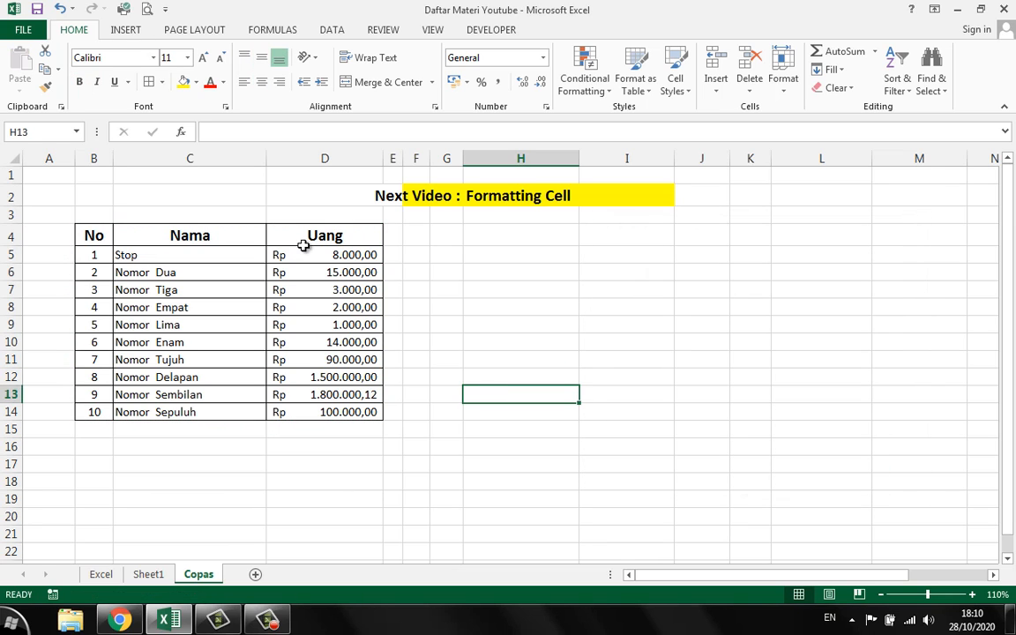
Step: Add the comment "Kolom ini adalah jumlah uang yang dimiliki" to the Uang header cell D4 and check it
{"action": "left_click", "coordinate": [307, 239]}
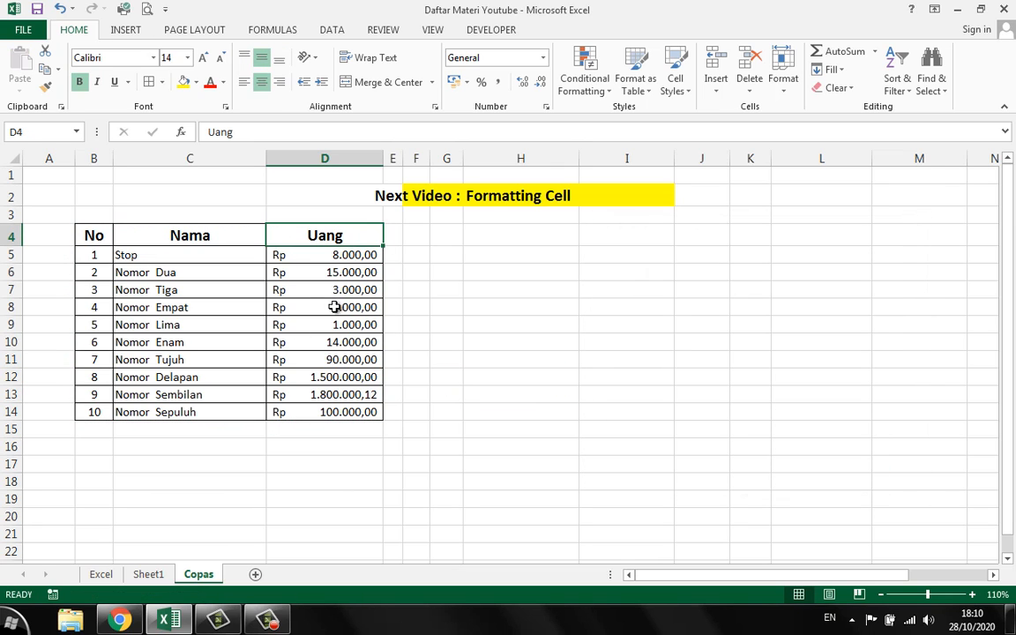
{"action": "right_click", "coordinate": [350, 237]}
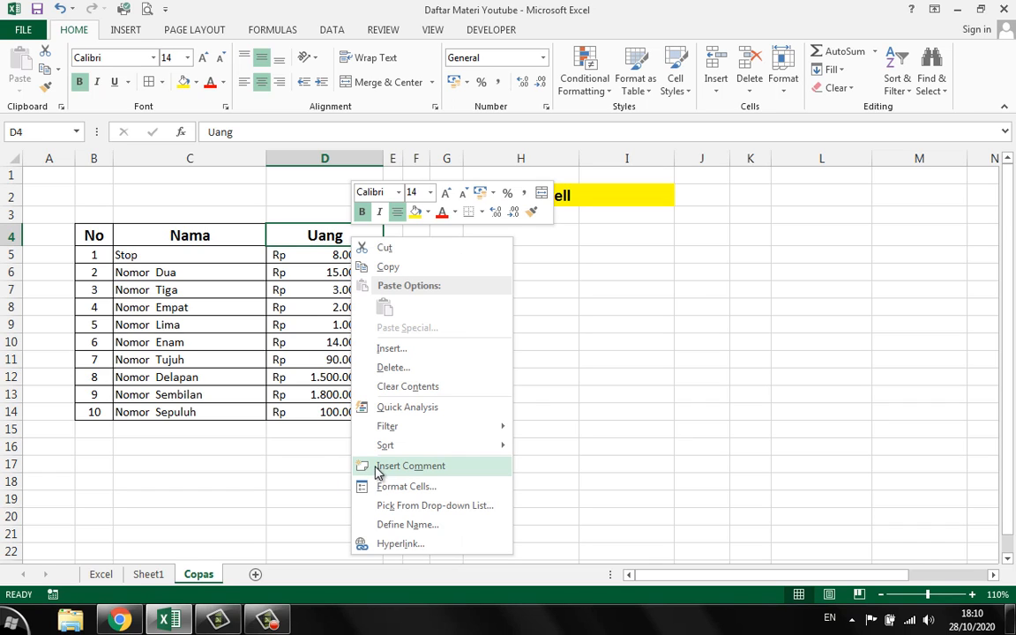
{"action": "left_click", "coordinate": [433, 474]}
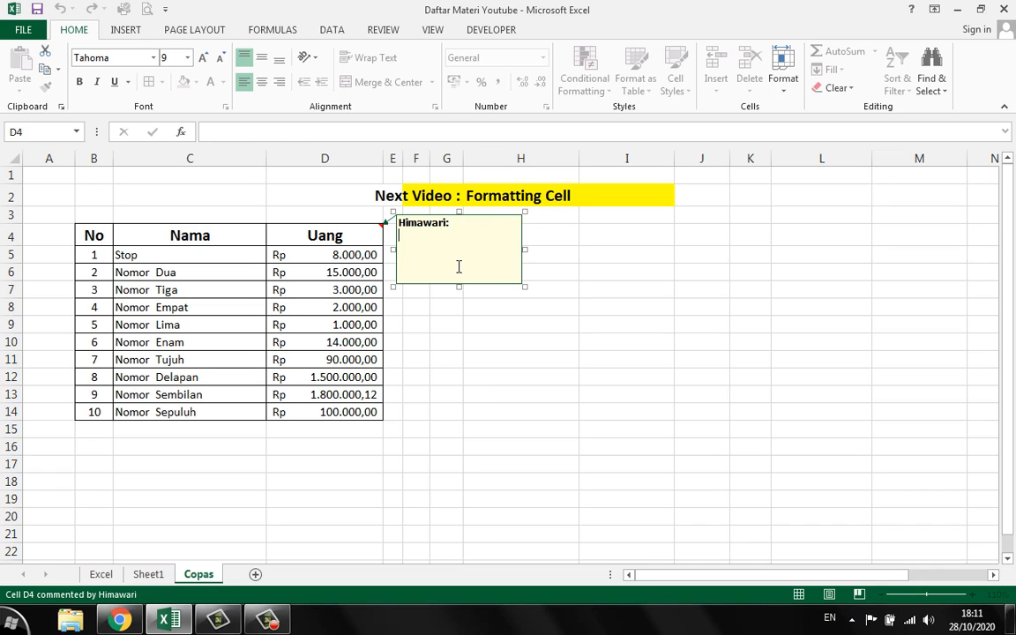
{"action": "type", "text": "Kolom ini adalah jumlah uang yang dimiliki"}
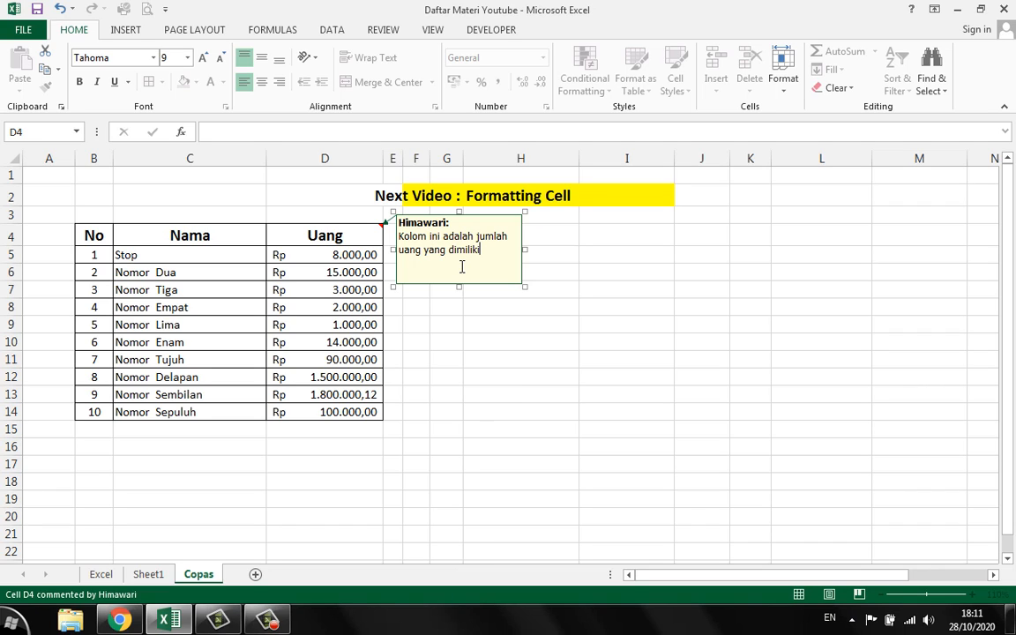
{"action": "left_click", "coordinate": [631, 319]}
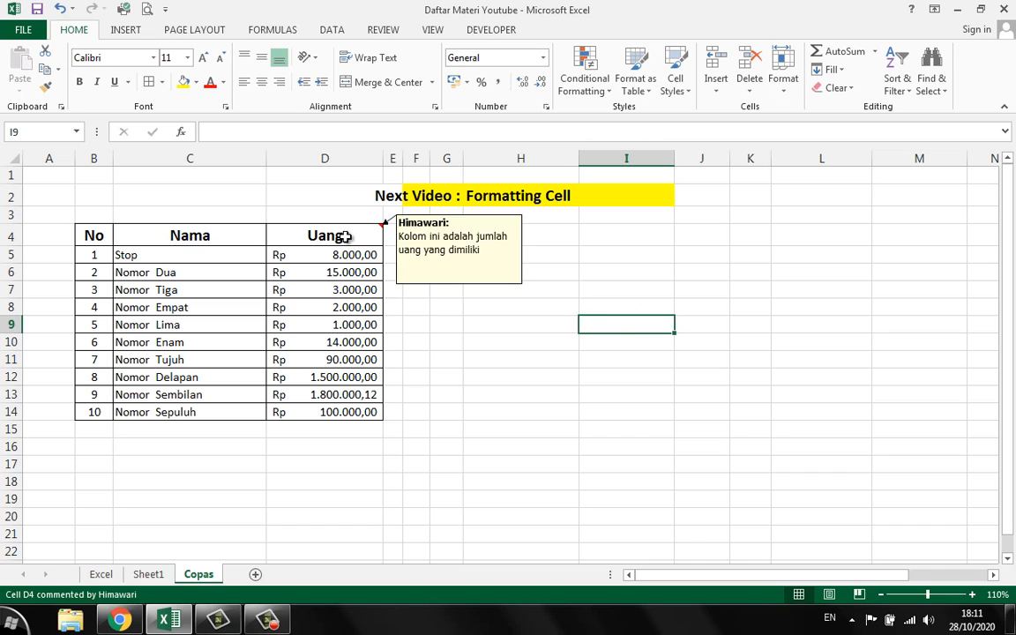
{"action": "mouse_move", "coordinate": [322, 243]}
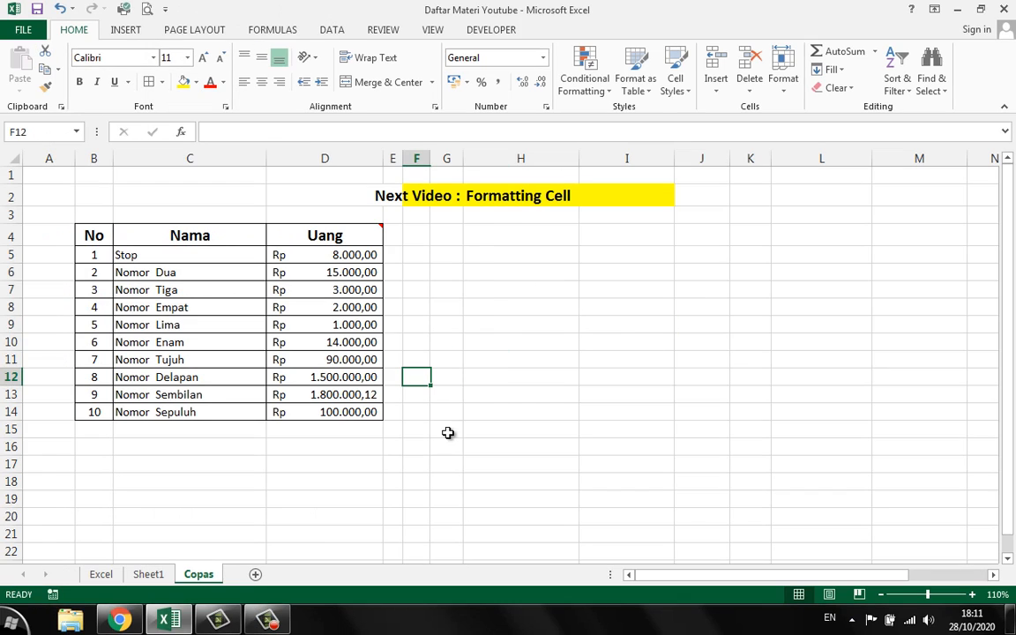
Step: Copy the Uang header cell D4 and paste everything, including its comment, into cell L4
{"action": "right_click", "coordinate": [322, 235]}
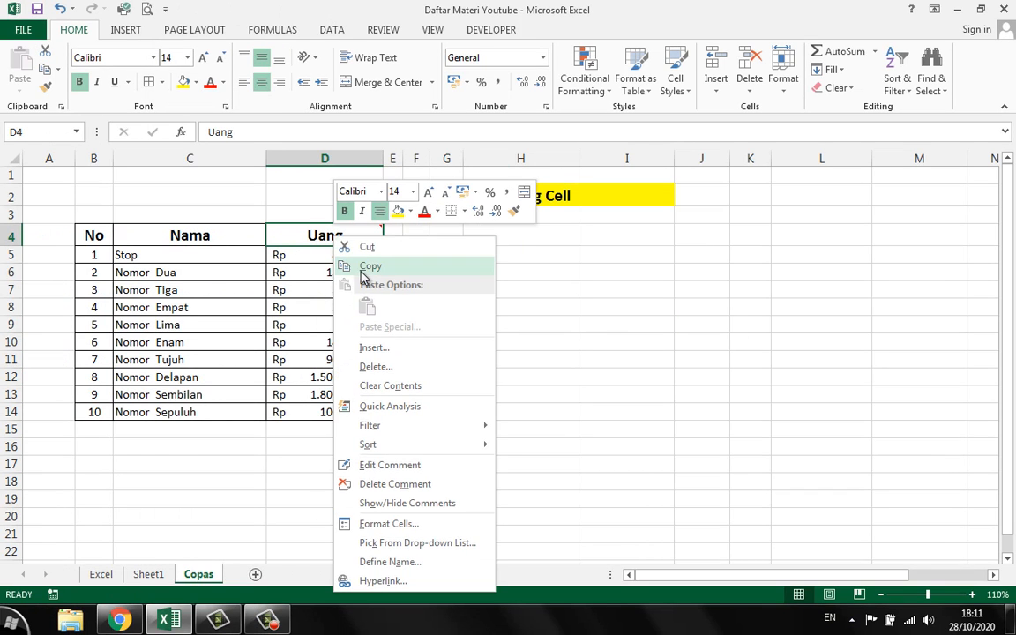
{"action": "left_click", "coordinate": [357, 264]}
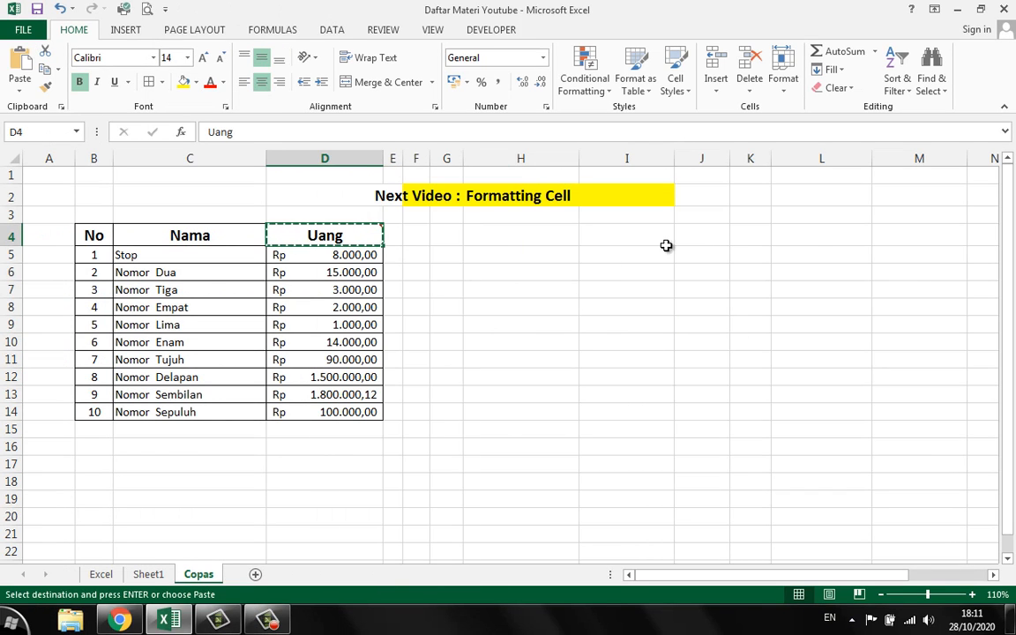
{"action": "right_click", "coordinate": [813, 242]}
{"action": "left_click", "coordinate": [844, 309]}
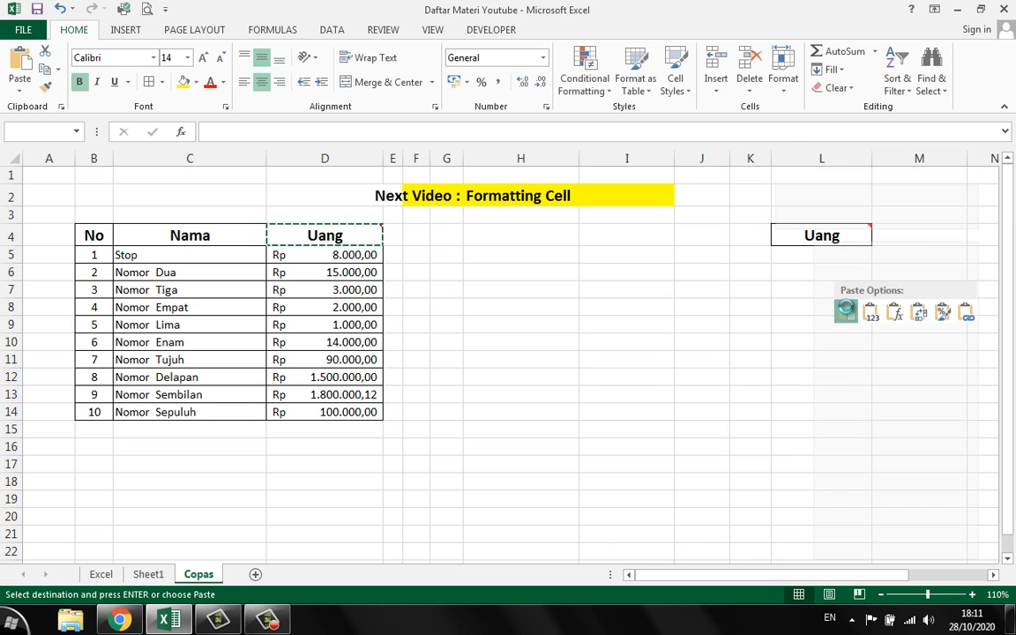
{"action": "left_click", "coordinate": [708, 284]}
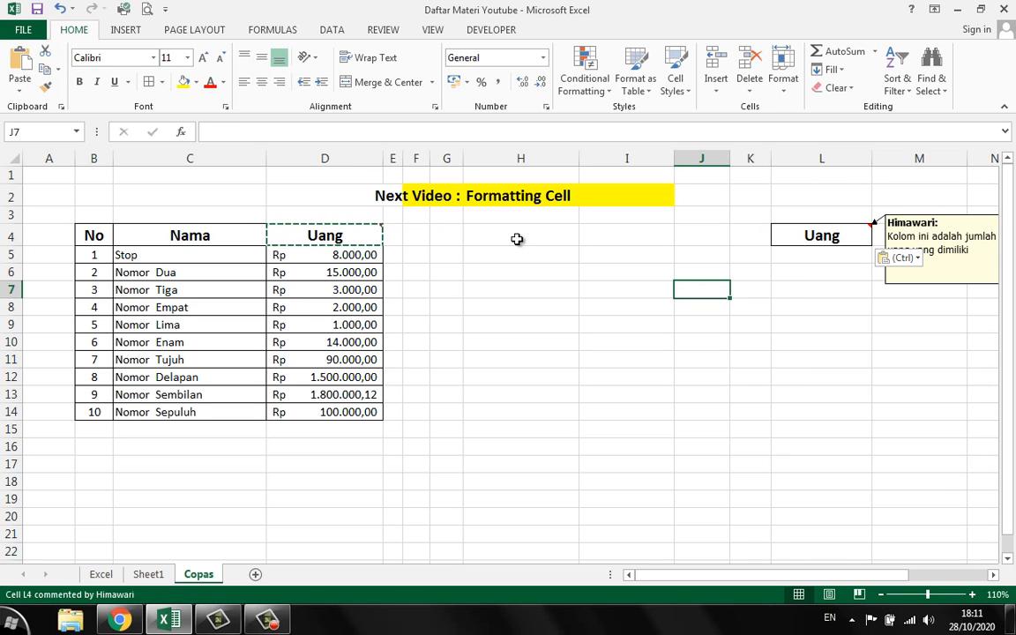
{"action": "mouse_move", "coordinate": [857, 236]}
Step: Undo the paste in cell L4
{"action": "right_click", "coordinate": [849, 236]}
{"action": "left_click", "coordinate": [886, 335]}
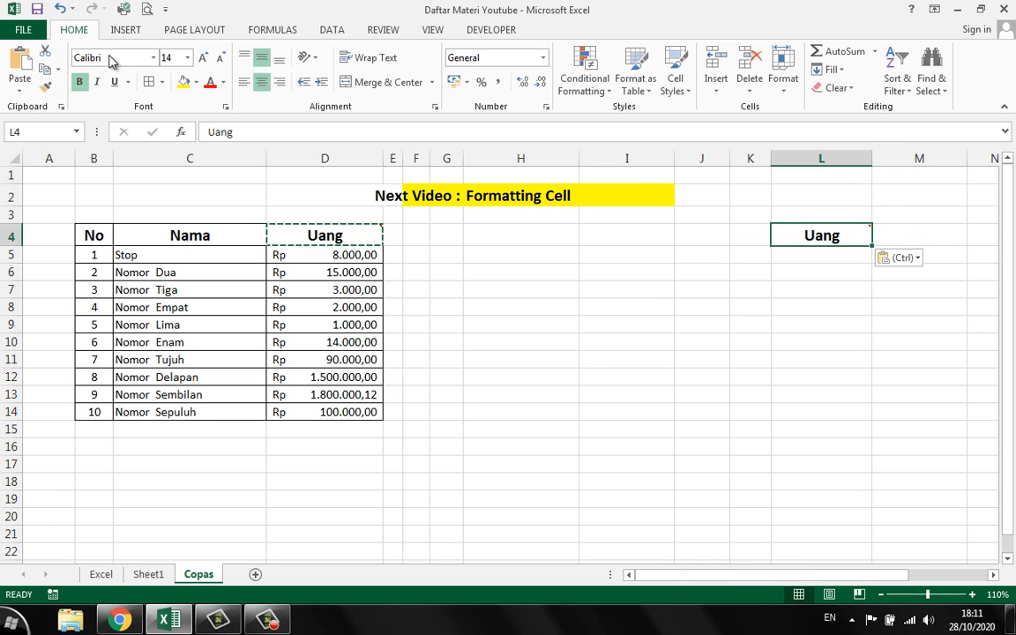
{"action": "left_click", "coordinate": [60, 9]}
{"action": "left_click", "coordinate": [684, 290]}
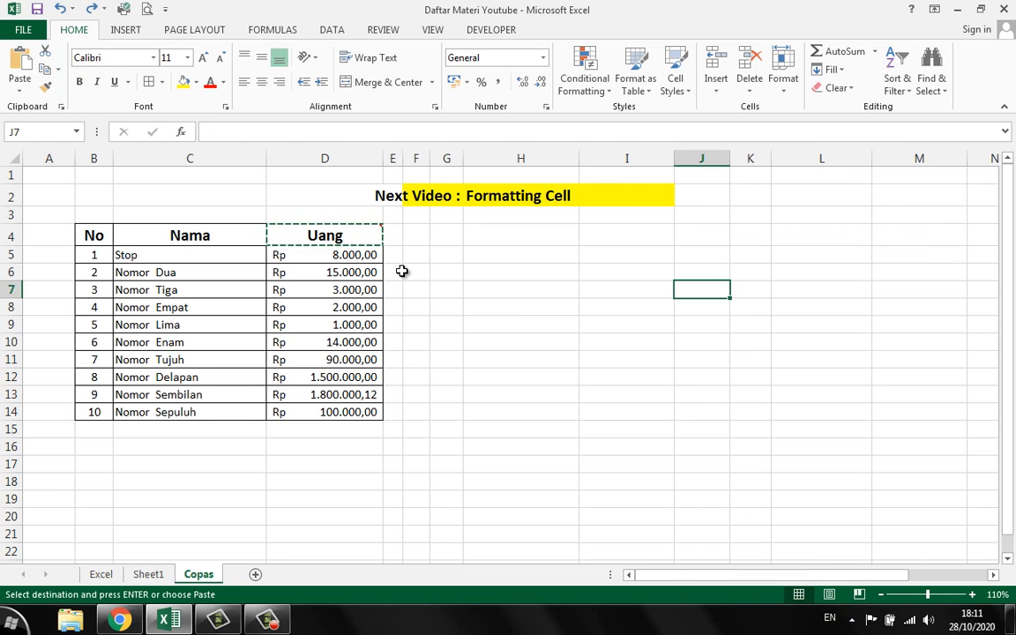
Step: Enter the header "Hutang" in cell I4
{"action": "left_click", "coordinate": [655, 238]}
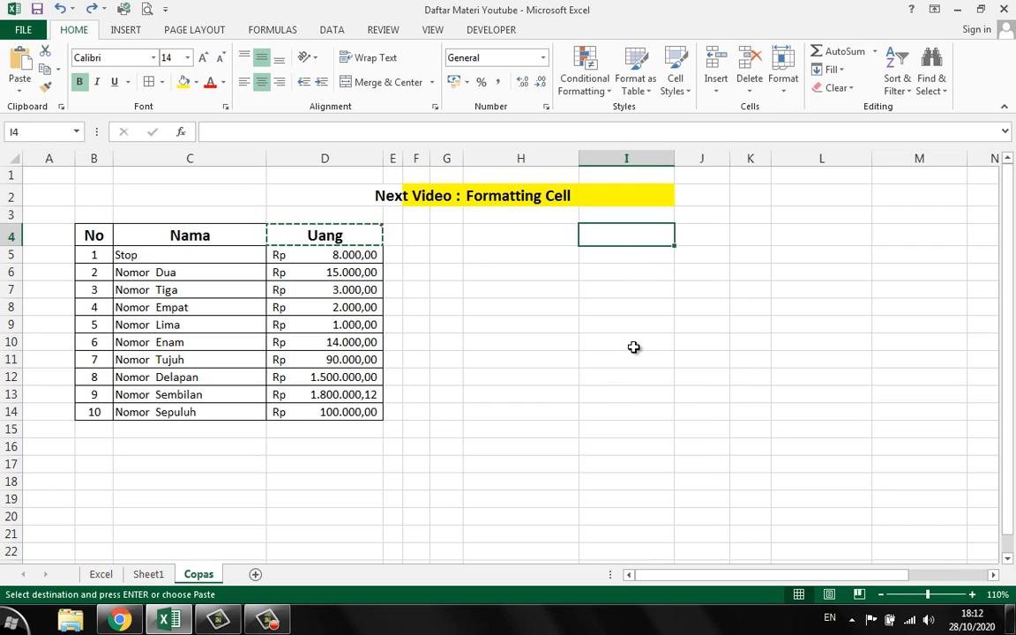
{"action": "type", "text": "Hu"}
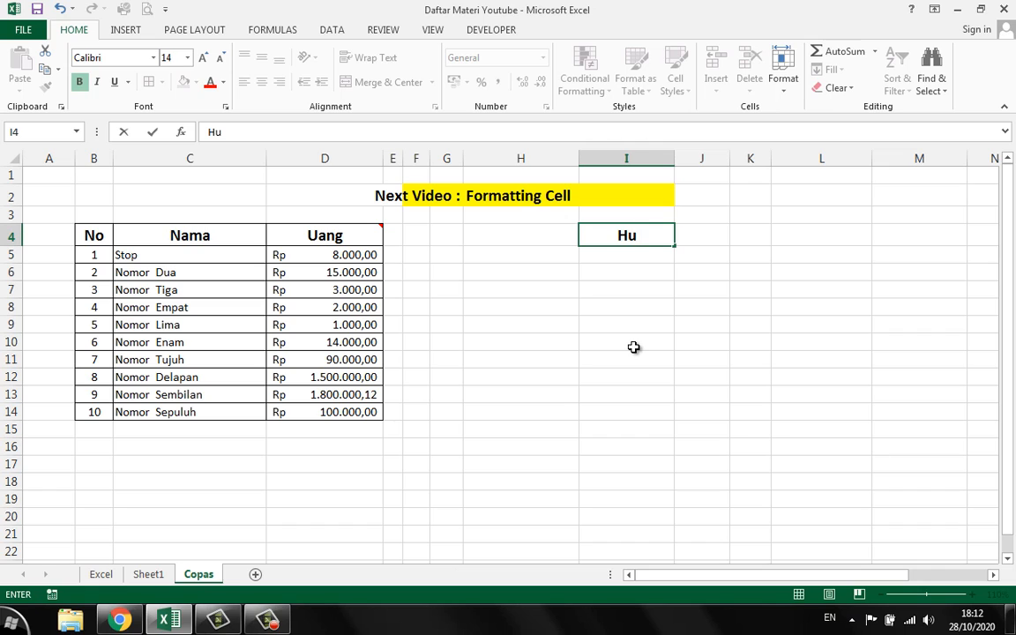
{"action": "type", "text": "tang"}
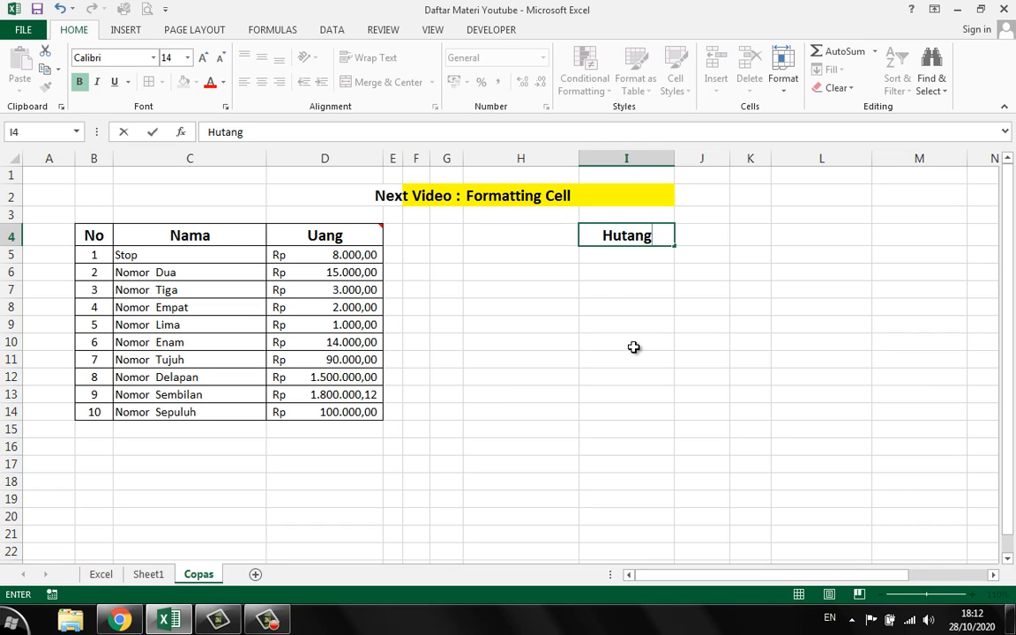
{"action": "left_click", "coordinate": [633, 347]}
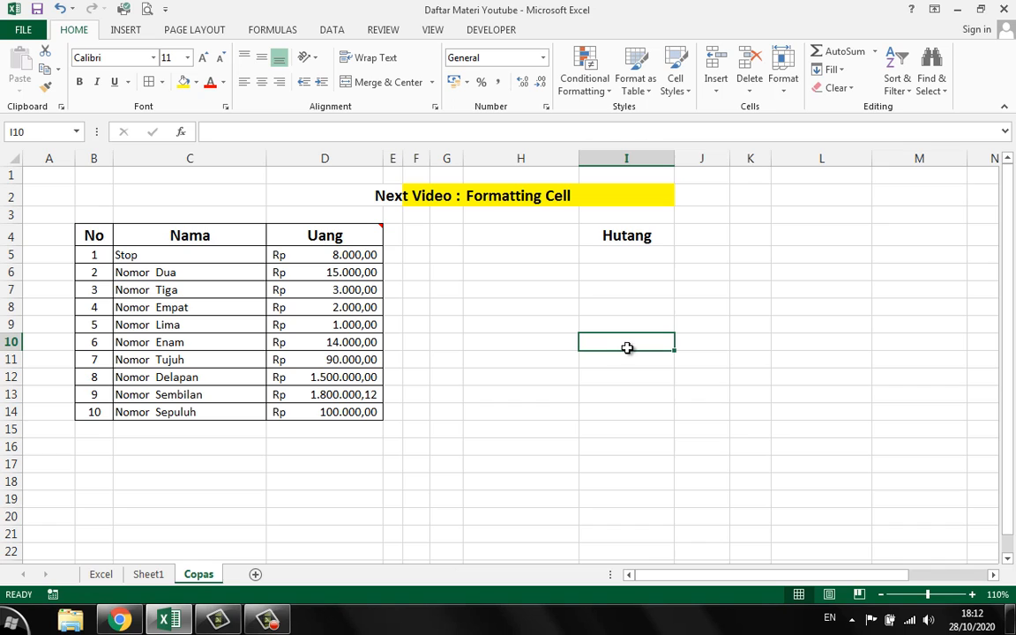
Step: Copy the Uang header cell D4, paste only its comment onto the Hutang header cell I4, and check the pasted comment
{"action": "left_click", "coordinate": [319, 231]}
{"action": "left_click", "coordinate": [635, 235]}
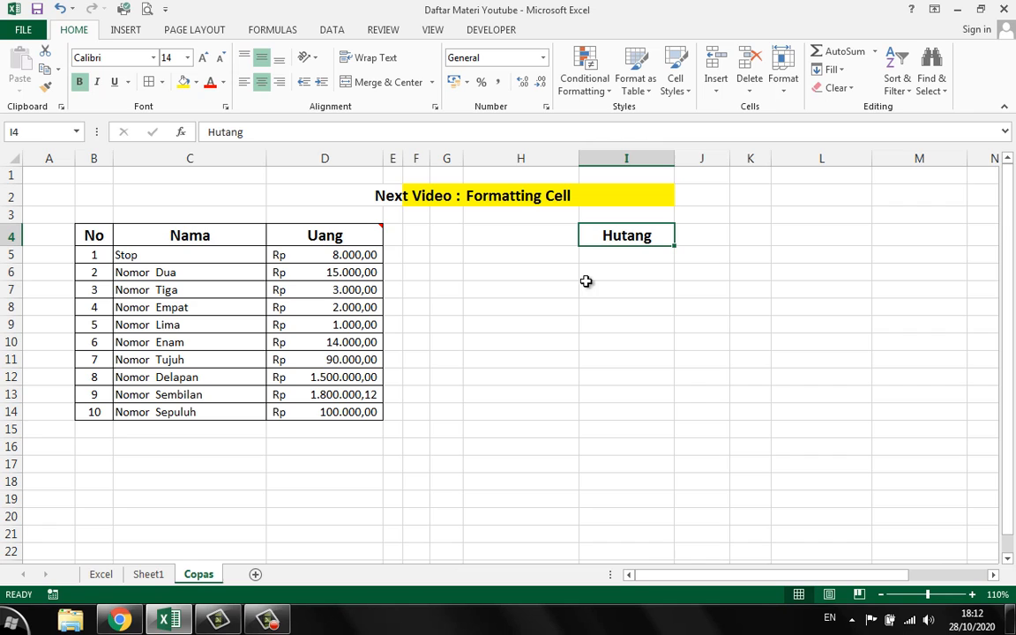
{"action": "right_click", "coordinate": [359, 236]}
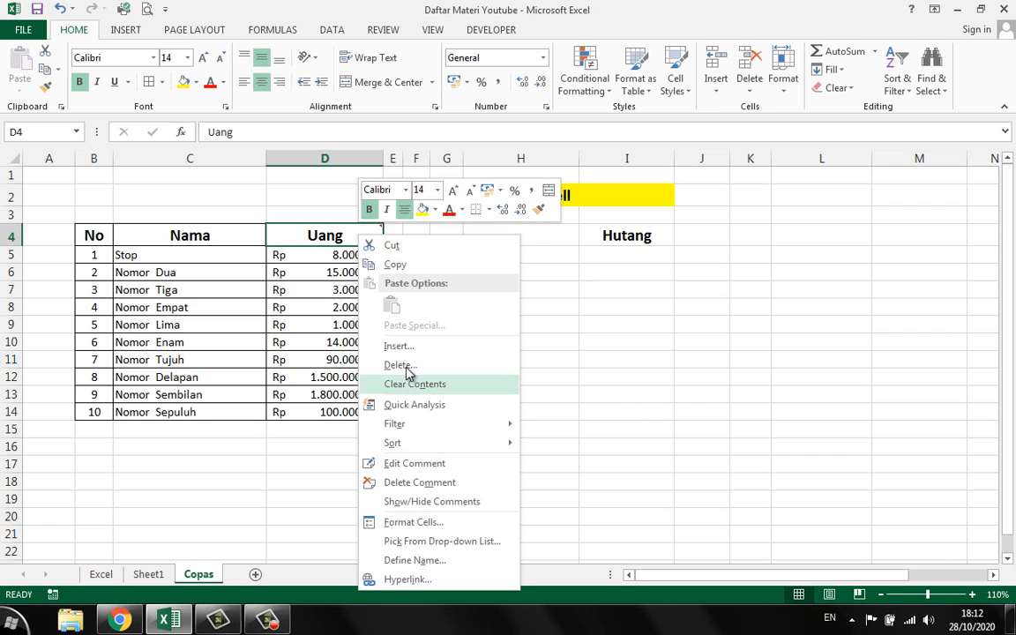
{"action": "left_click", "coordinate": [383, 269]}
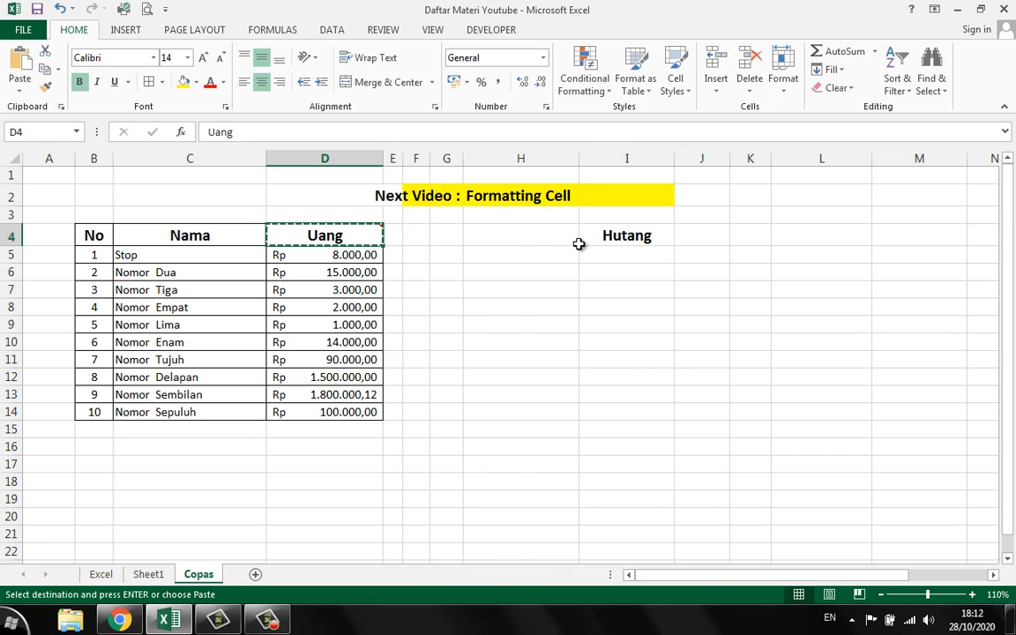
{"action": "right_click", "coordinate": [613, 236]}
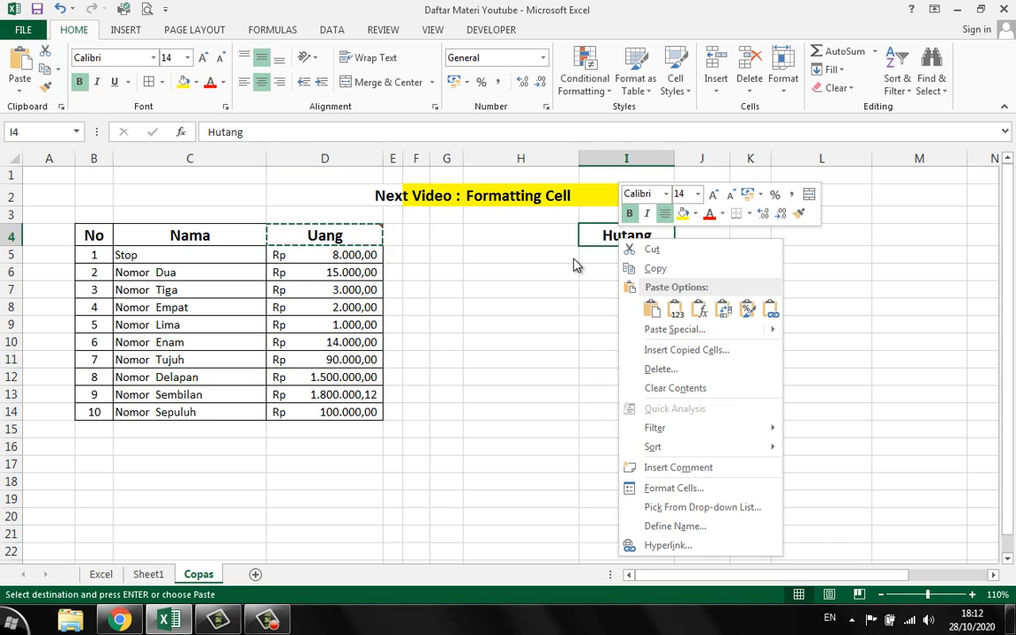
{"action": "left_click", "coordinate": [593, 232]}
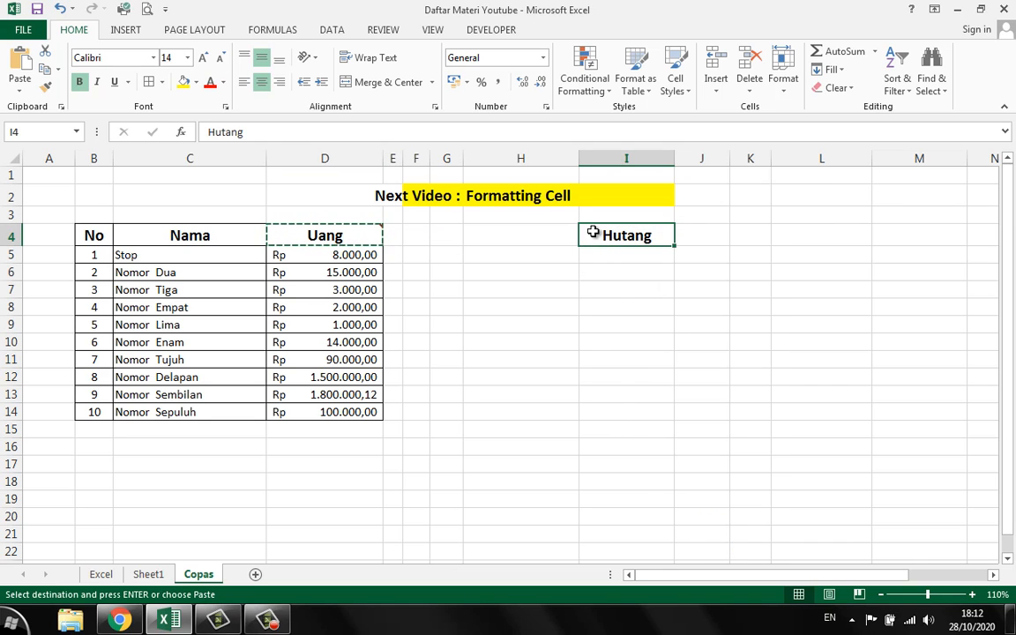
{"action": "right_click", "coordinate": [594, 233]}
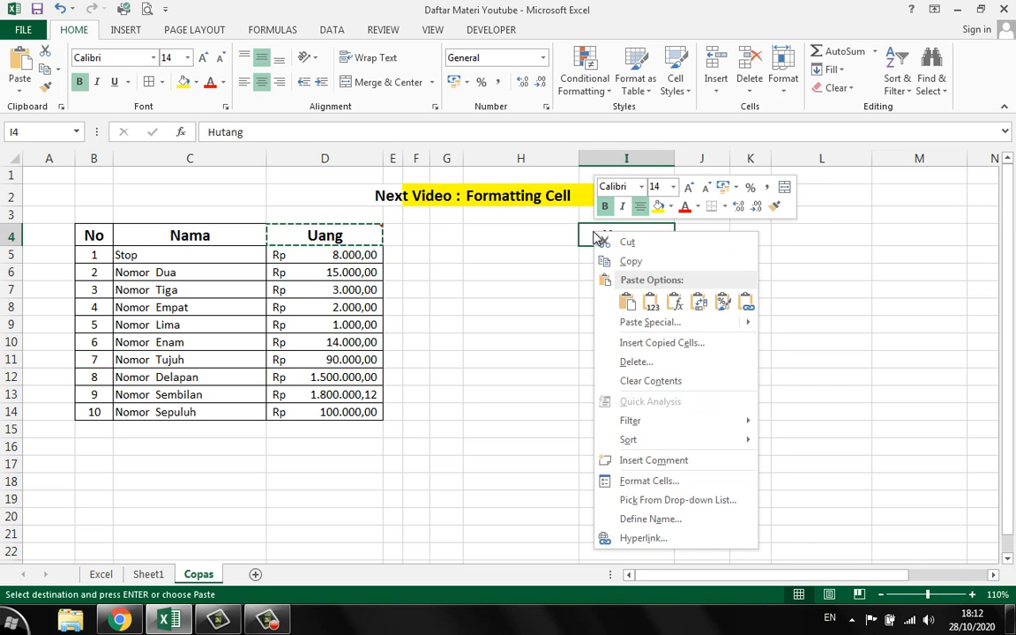
{"action": "left_click", "coordinate": [651, 323]}
{"action": "left_click", "coordinate": [528, 296]}
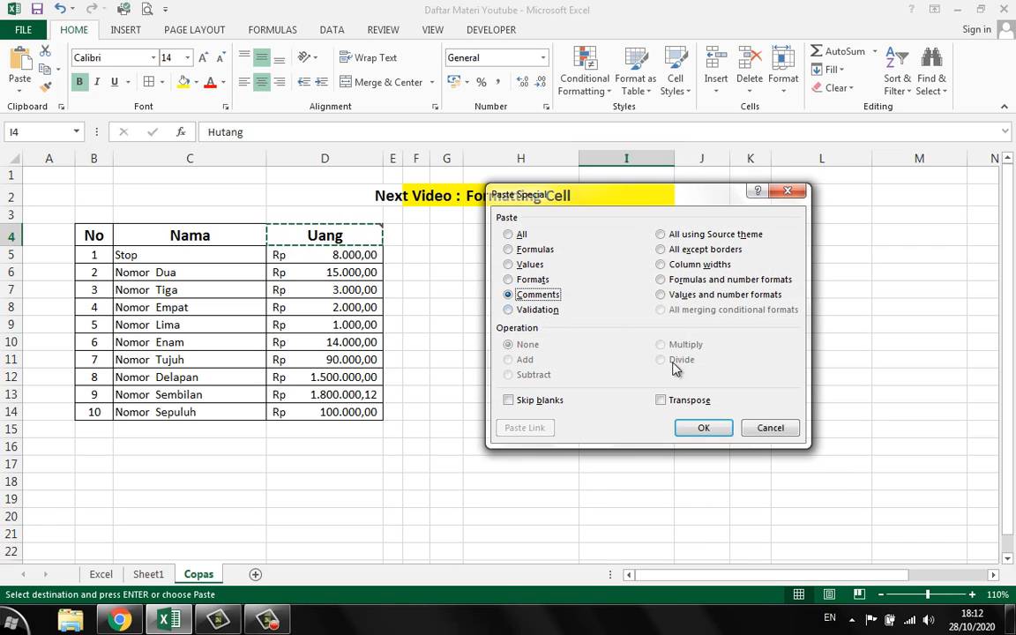
{"action": "left_click", "coordinate": [704, 427]}
{"action": "left_click", "coordinate": [595, 328]}
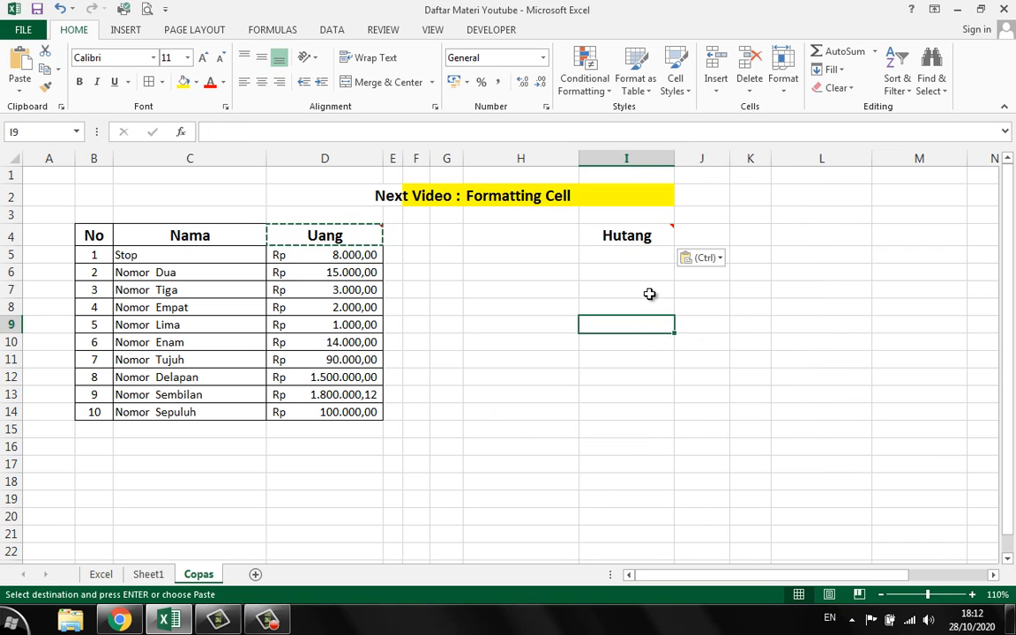
{"action": "mouse_move", "coordinate": [649, 239]}
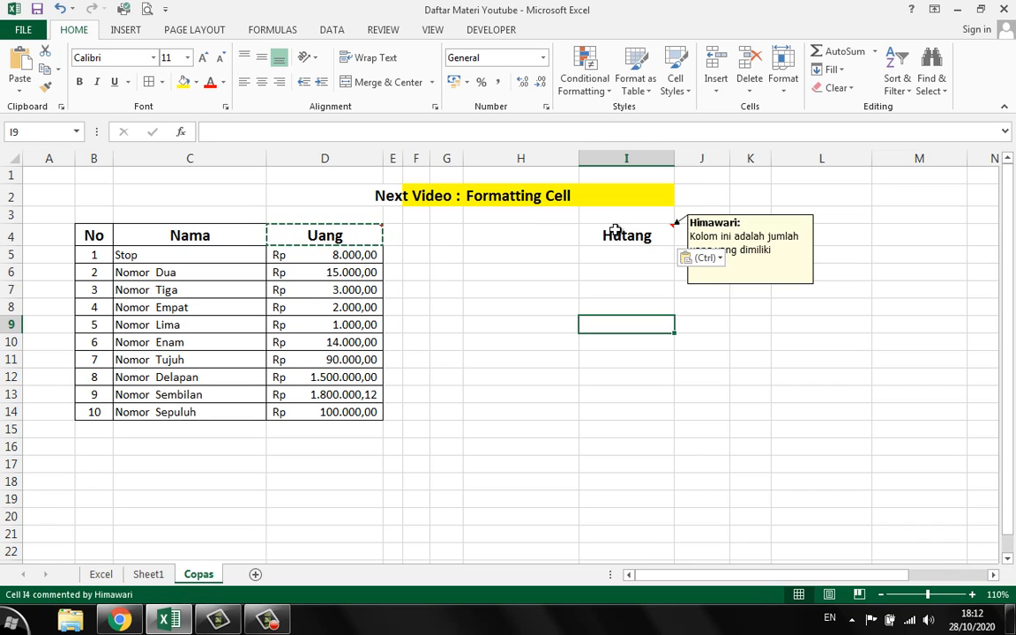
{"action": "left_click", "coordinate": [540, 256]}
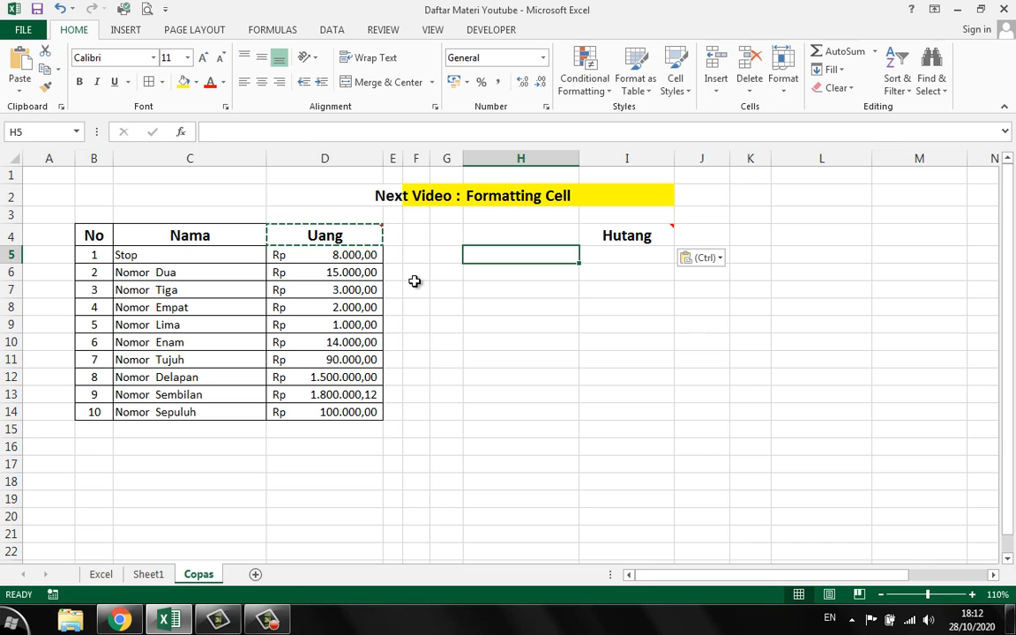
{"action": "right_click", "coordinate": [361, 257]}
{"action": "left_click", "coordinate": [398, 290]}
{"action": "right_click", "coordinate": [460, 275]}
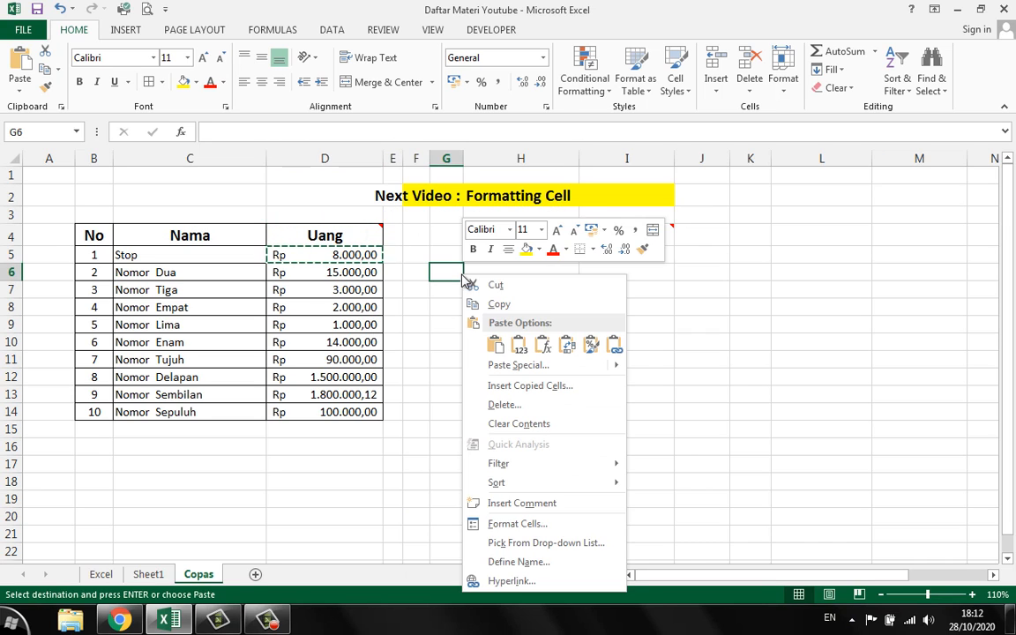
{"action": "left_click", "coordinate": [525, 365]}
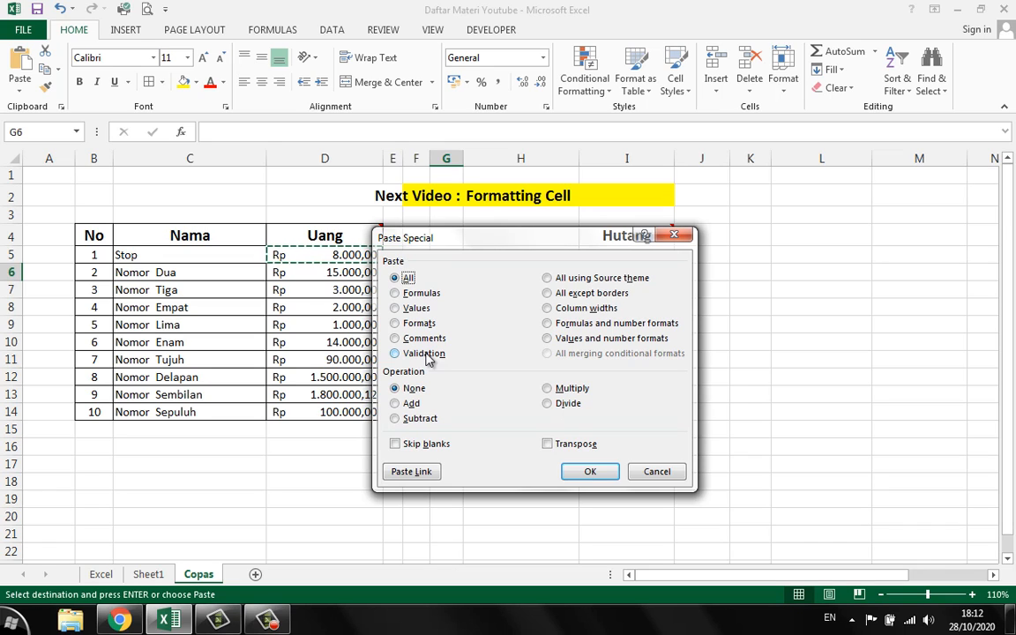
{"action": "left_click", "coordinate": [424, 354]}
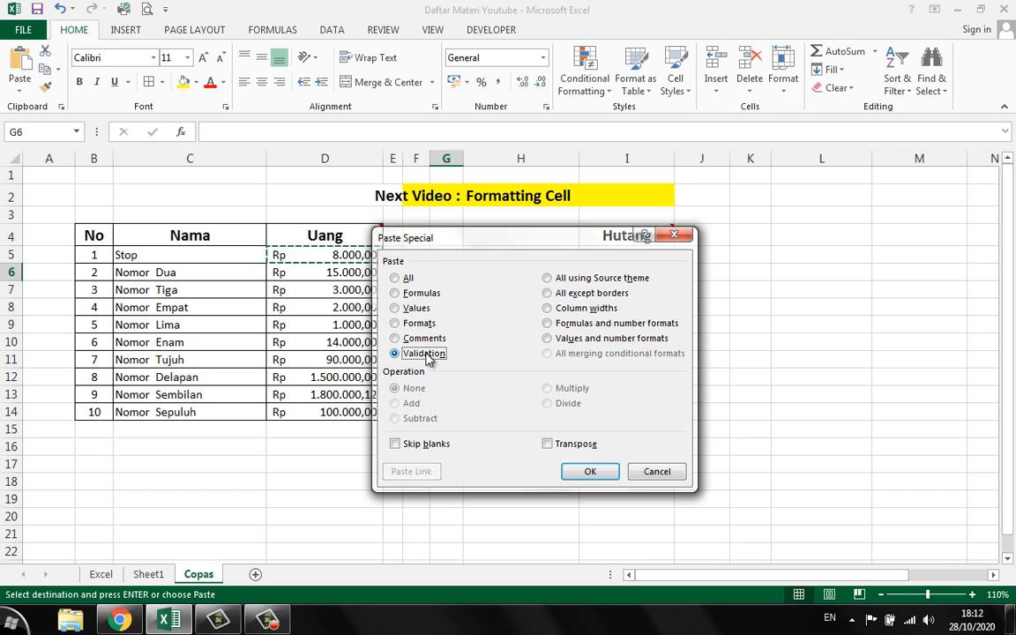
{"action": "left_click", "coordinate": [656, 471]}
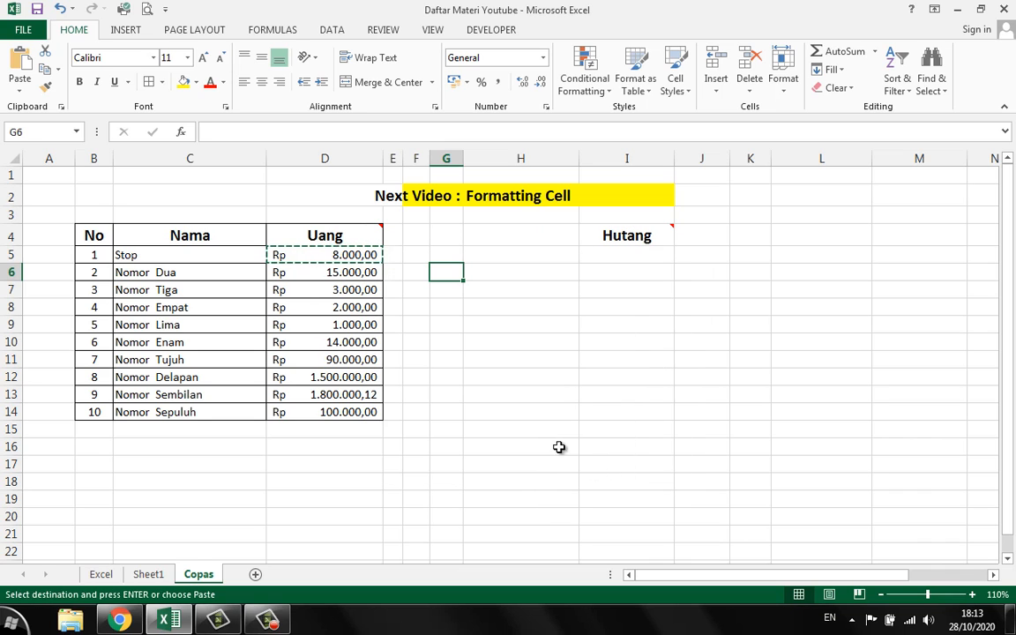
{"action": "left_click", "coordinate": [528, 360]}
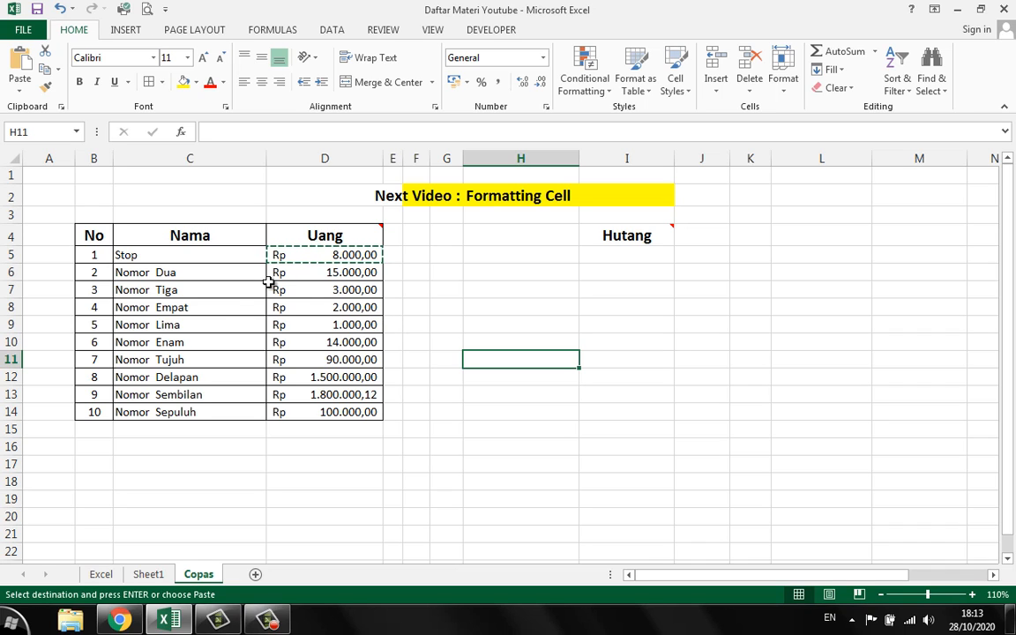
Step: Set up data validation on cell D8 that allows whole numbers between a minimum of 1 and a maximum
{"action": "left_click", "coordinate": [335, 308]}
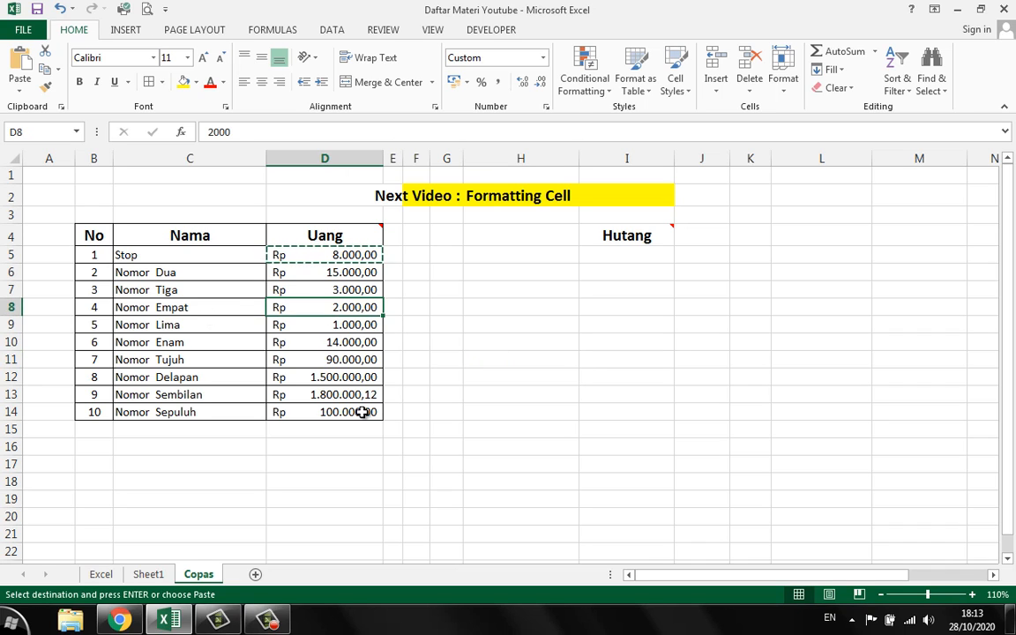
{"action": "left_click", "coordinate": [332, 29]}
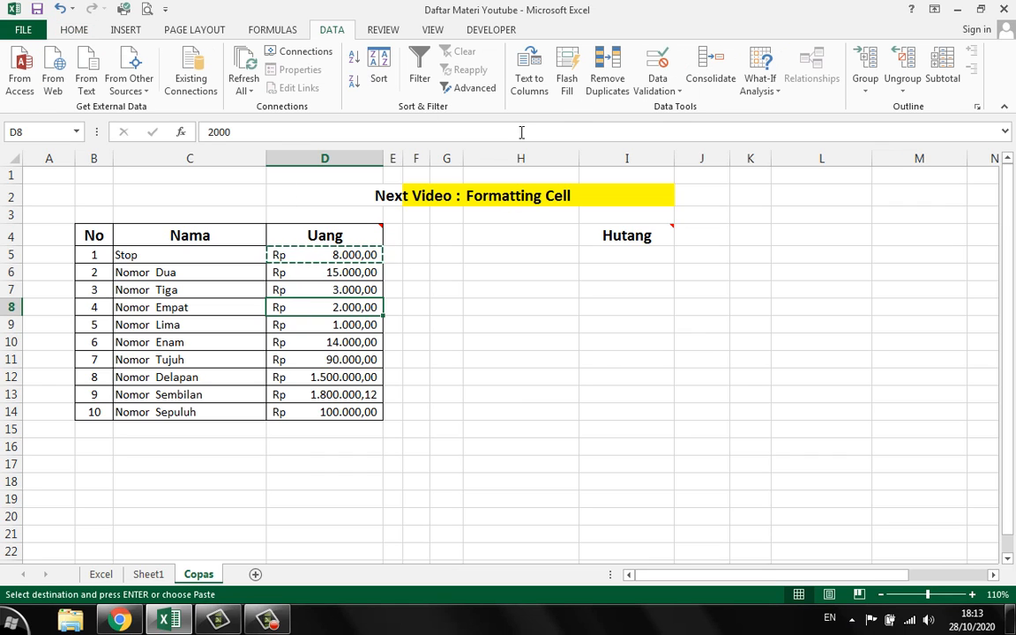
{"action": "left_click", "coordinate": [660, 84]}
{"action": "left_click", "coordinate": [681, 138]}
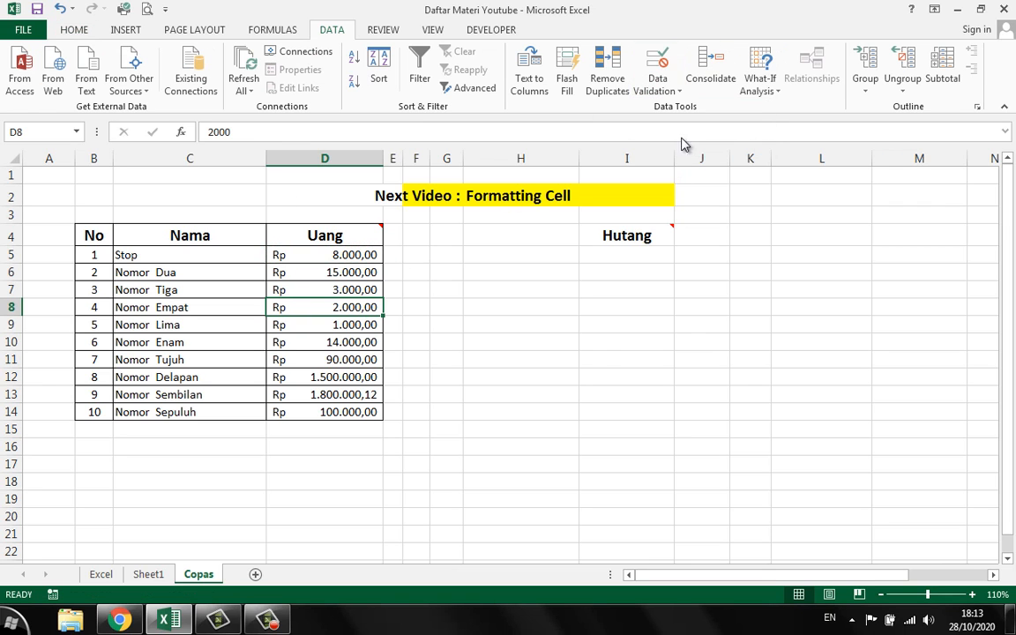
{"action": "left_click", "coordinate": [616, 338]}
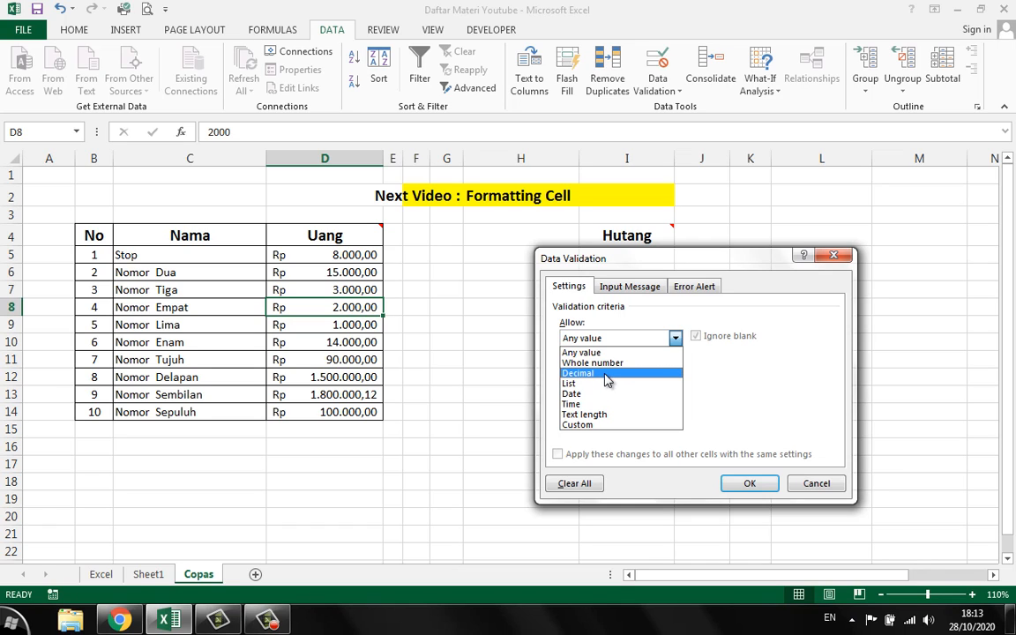
{"action": "left_click", "coordinate": [608, 362]}
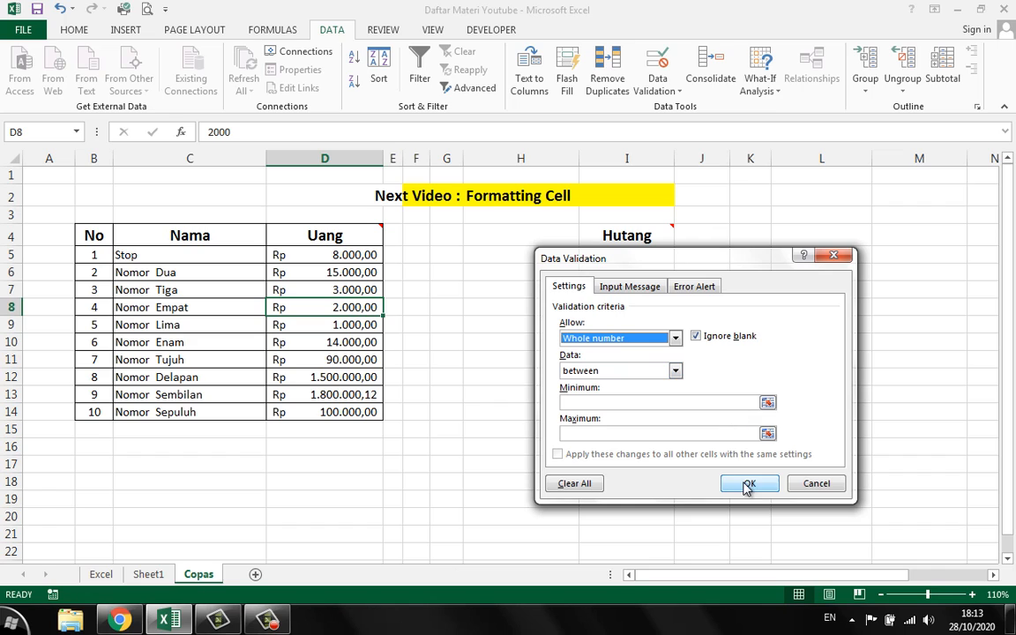
{"action": "left_click", "coordinate": [767, 403]}
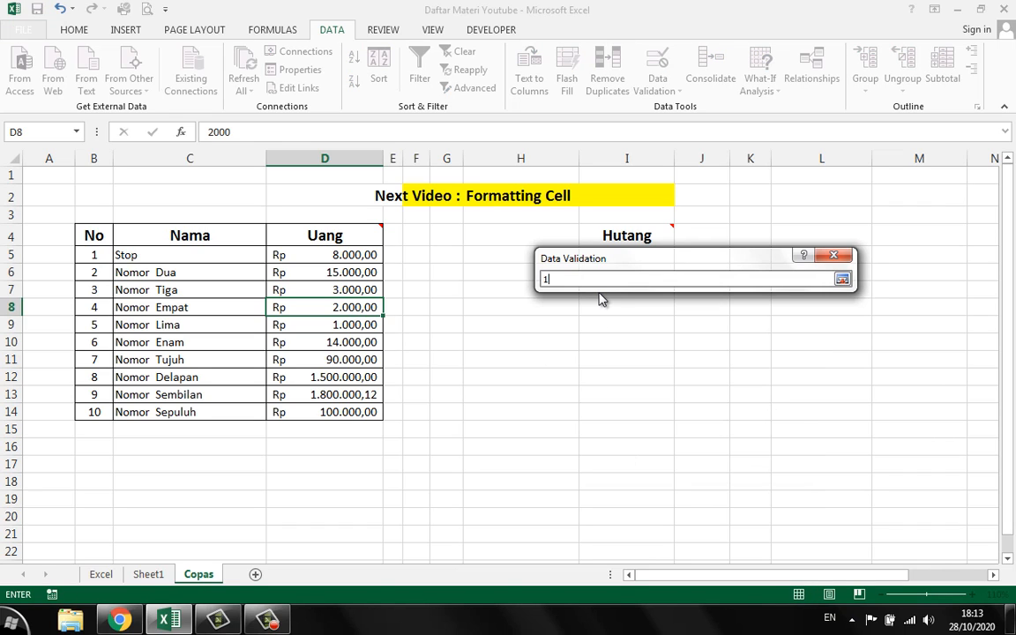
{"action": "key", "text": "Return"}
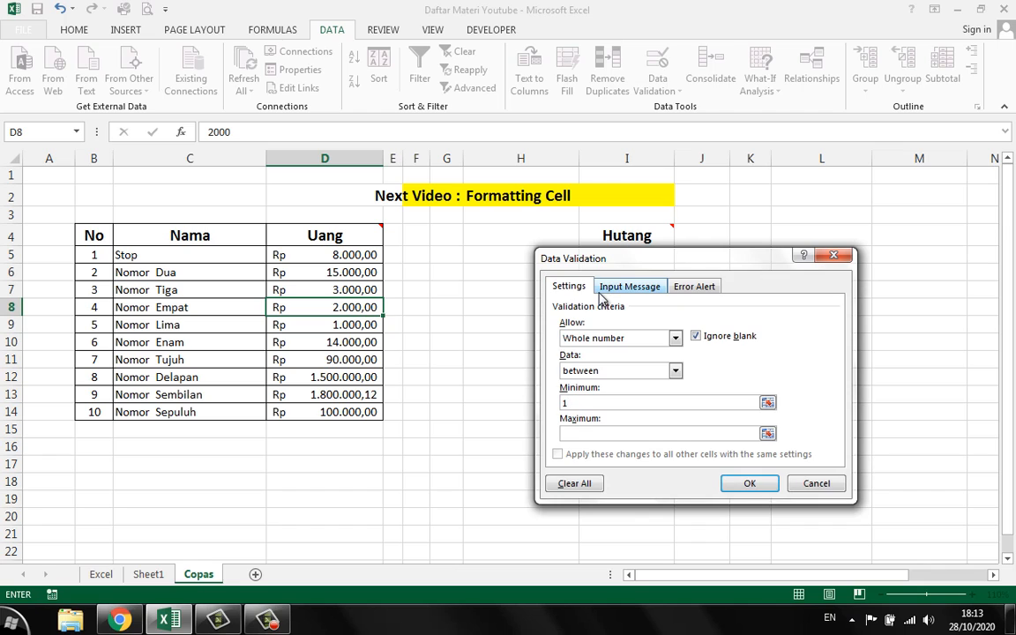
{"action": "left_click", "coordinate": [767, 433]}
Step: Give the validation on D8 a Warning error alert titled "Validation" with the message "Data salah" and apply it
{"action": "left_click", "coordinate": [631, 287]}
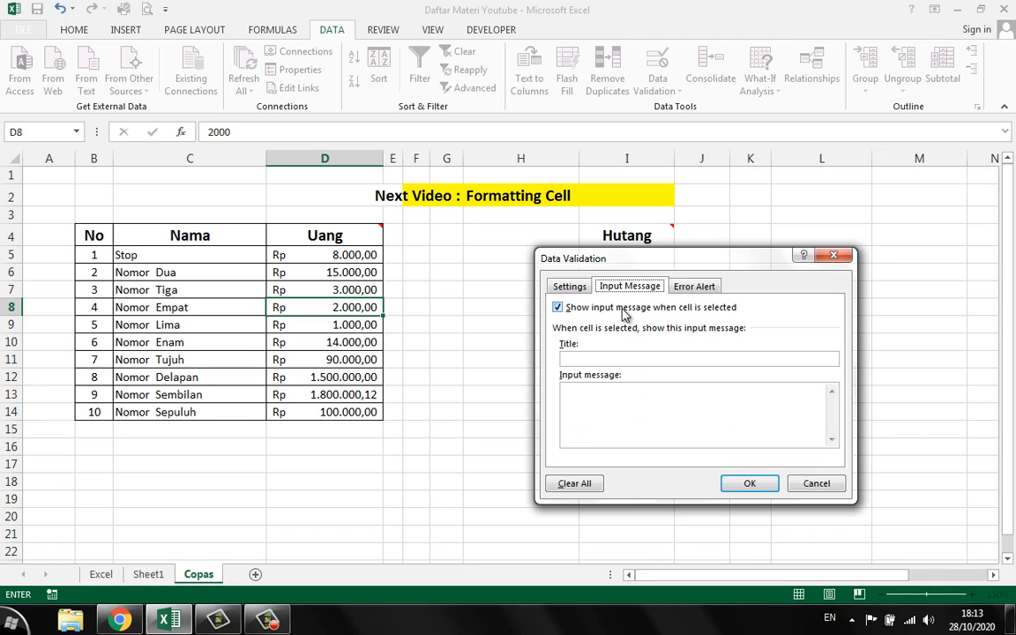
{"action": "left_click", "coordinate": [695, 286]}
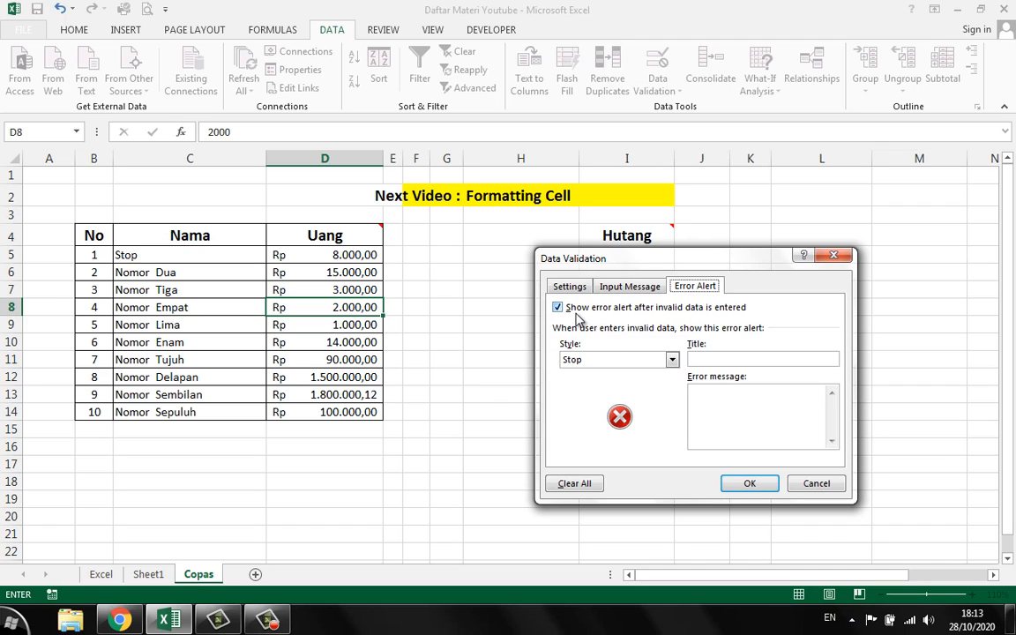
{"action": "left_click", "coordinate": [671, 359]}
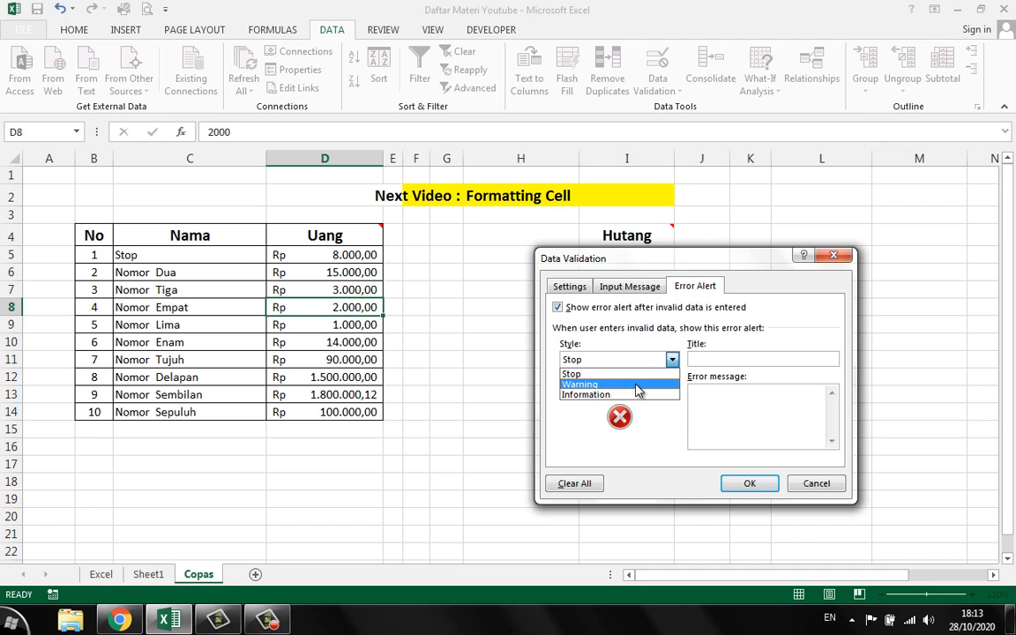
{"action": "left_click", "coordinate": [636, 385]}
{"action": "left_click", "coordinate": [708, 359]}
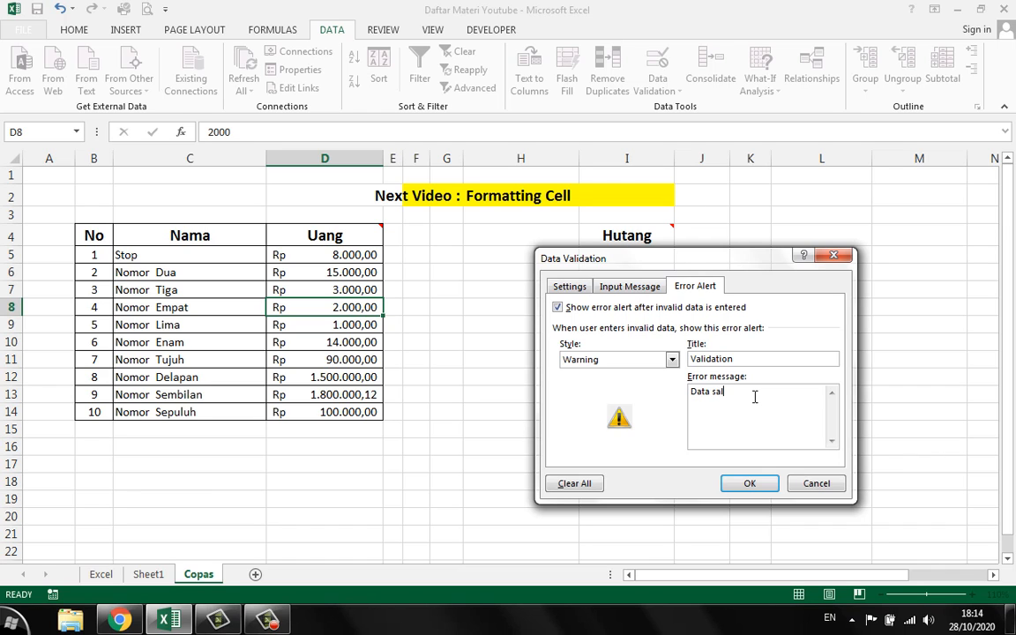
{"action": "left_click", "coordinate": [756, 483]}
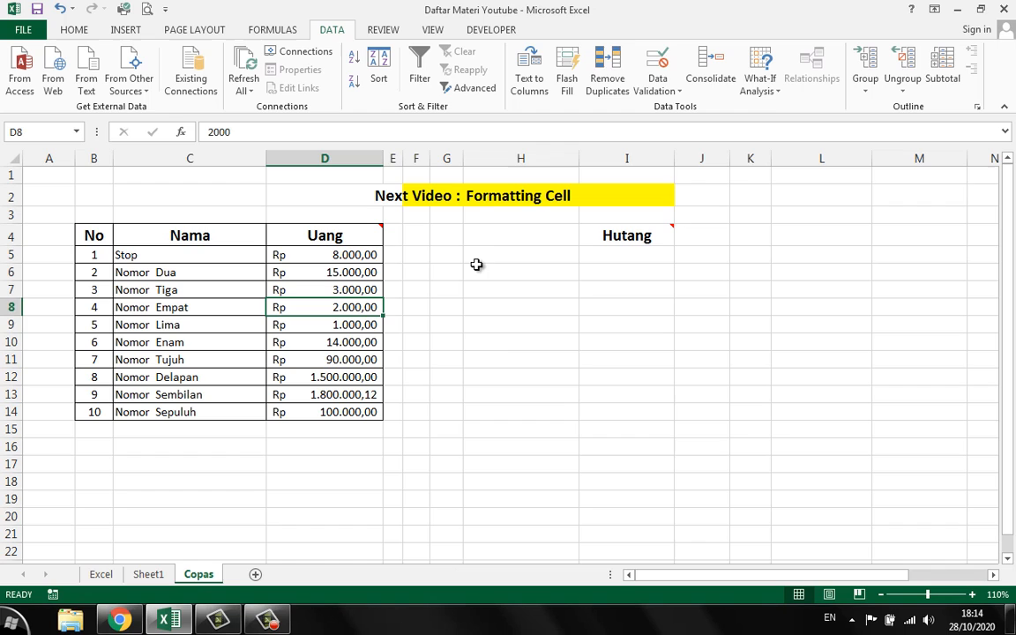
Step: Test the validation on cell D8 by entering 5000, and discard the entry
{"action": "left_click", "coordinate": [505, 344]}
{"action": "left_click", "coordinate": [328, 309]}
{"action": "type", "text": "5"}
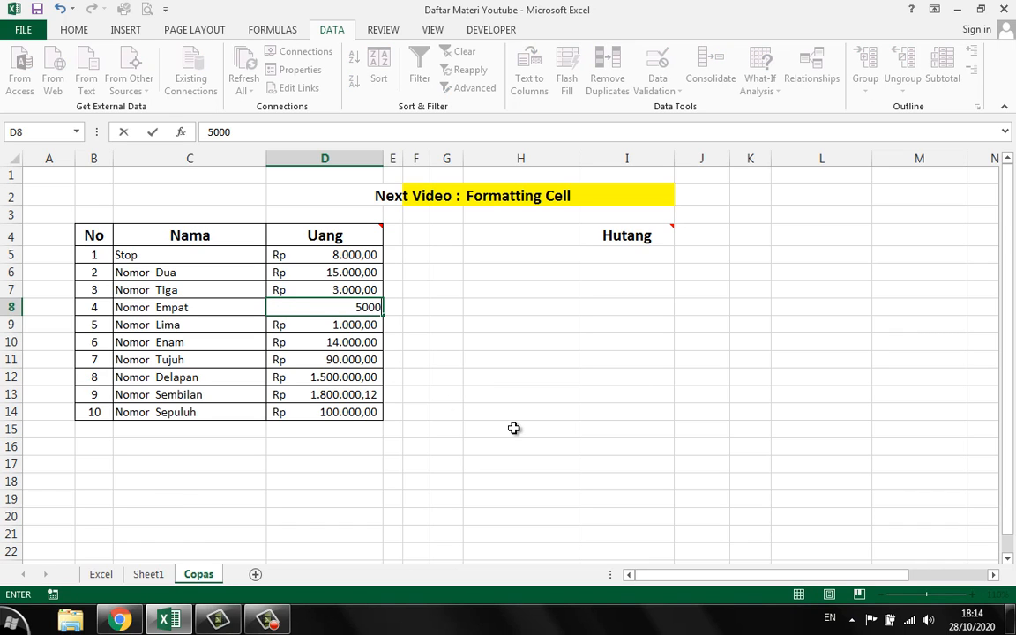
{"action": "type", "text": "000"}
{"action": "key", "text": "Return"}
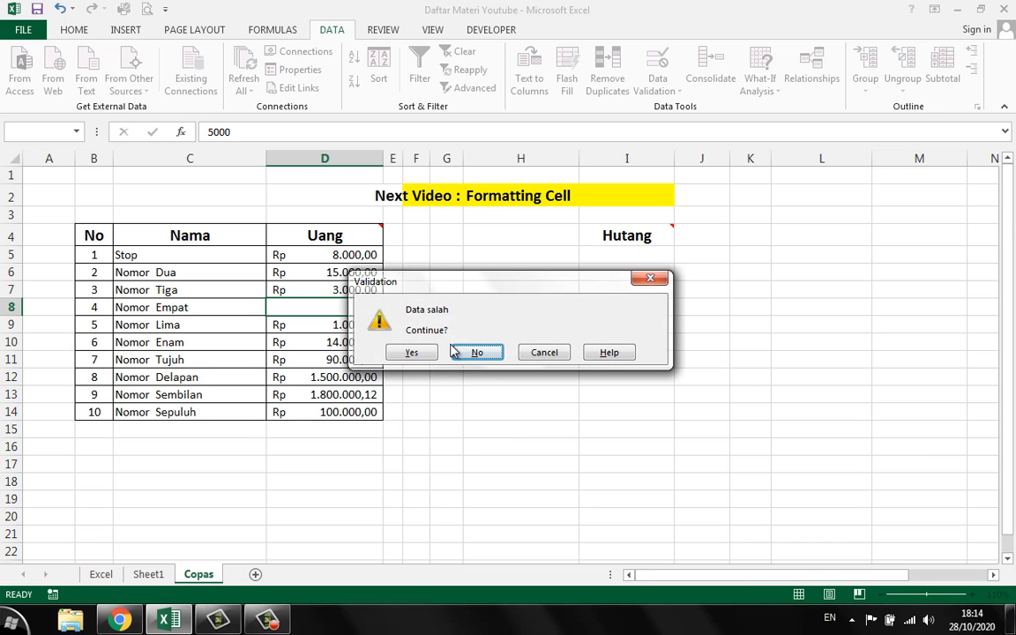
{"action": "left_click_drag", "start_coordinate": [452, 283], "coordinate": [577, 315]}
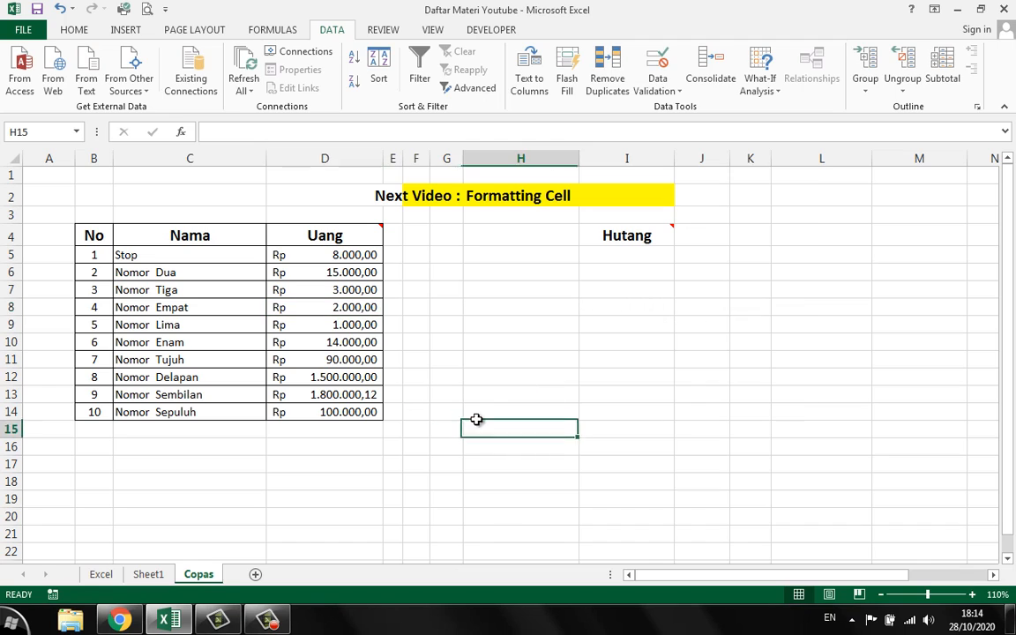
{"action": "key", "text": "ctrl+z"}
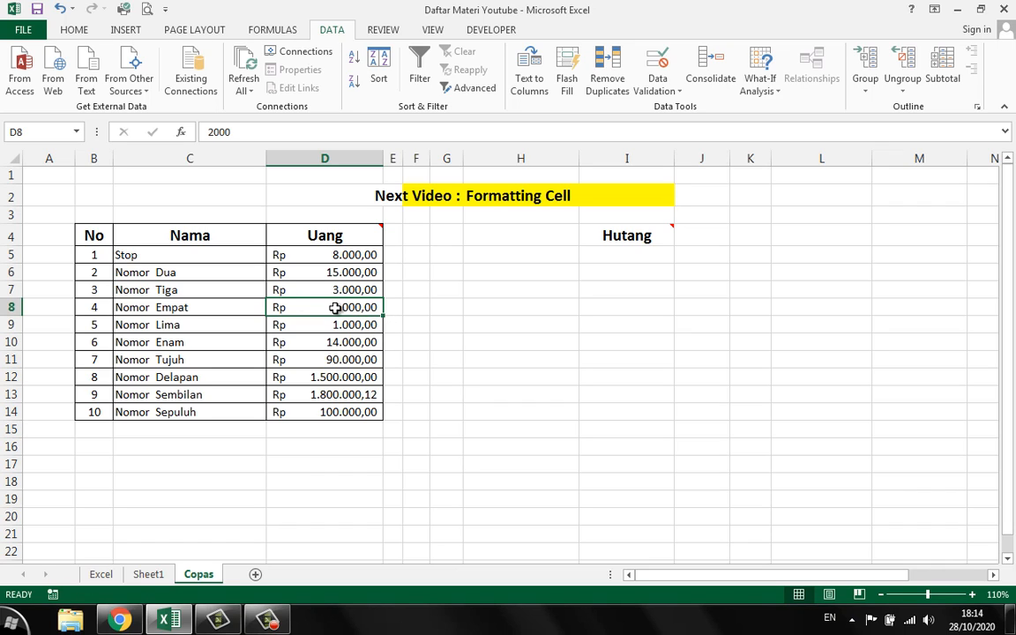
Step: Apply all borders to the empty cells I7:I14 in the Hutang column
{"action": "left_click", "coordinate": [626, 288]}
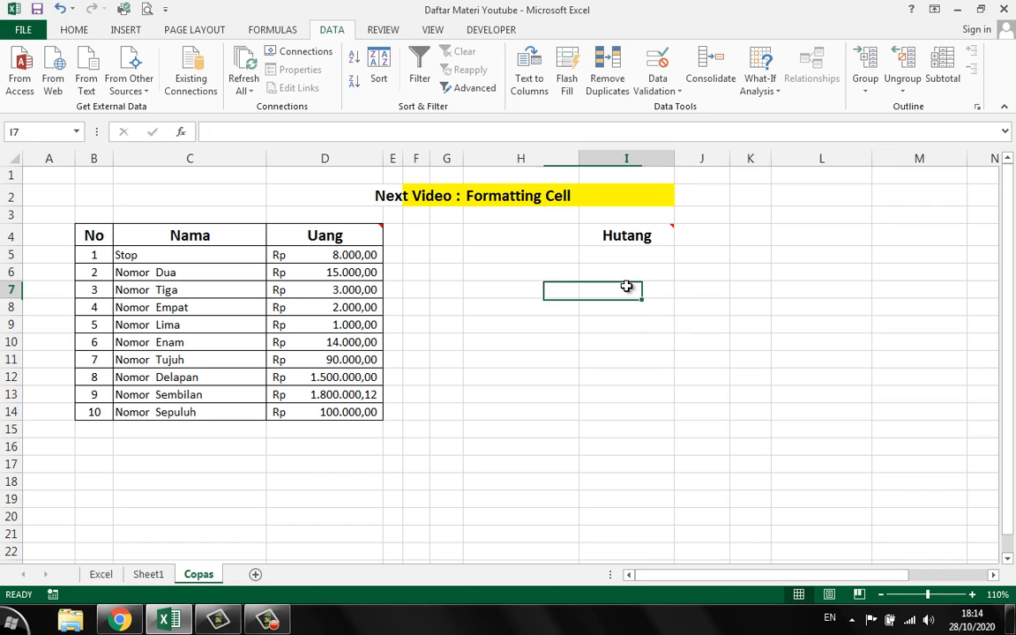
{"action": "left_click_drag", "start_coordinate": [624, 286], "coordinate": [617, 406]}
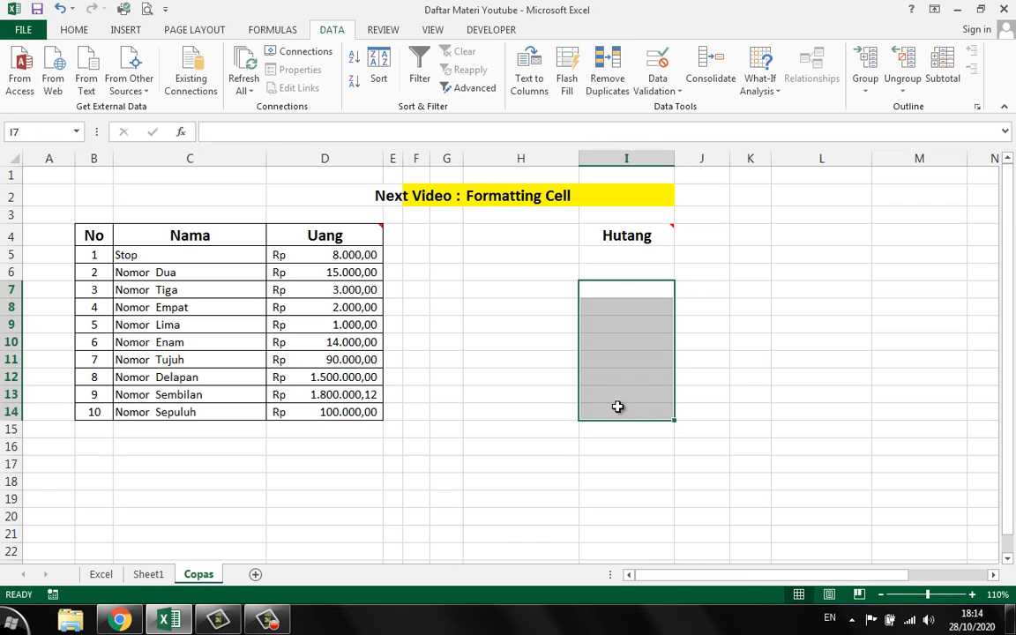
{"action": "left_click", "coordinate": [74, 30]}
{"action": "left_click", "coordinate": [164, 81]}
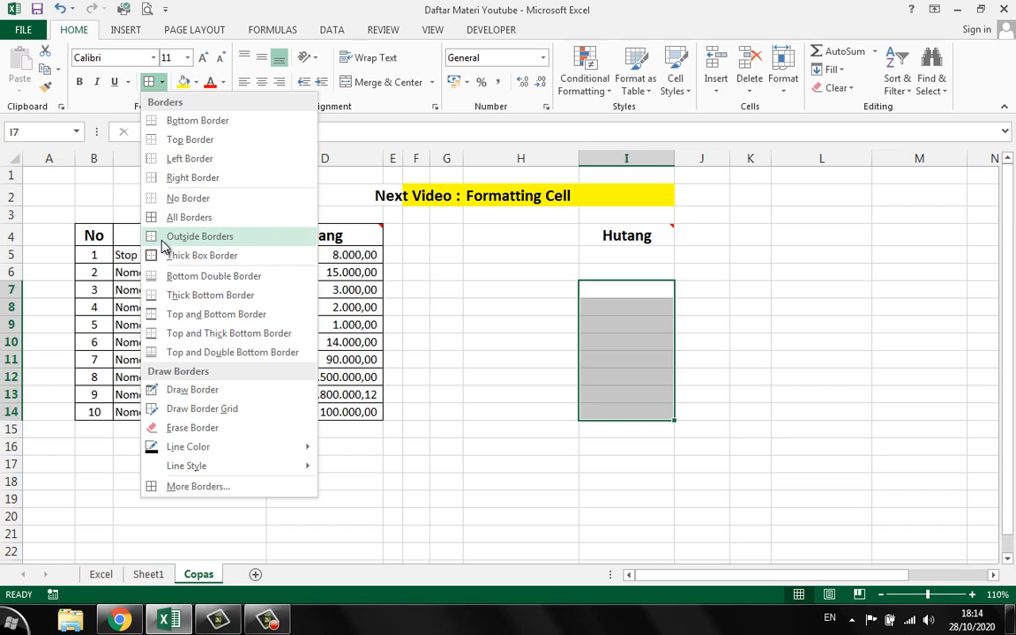
{"action": "left_click", "coordinate": [150, 216]}
{"action": "left_click", "coordinate": [826, 391]}
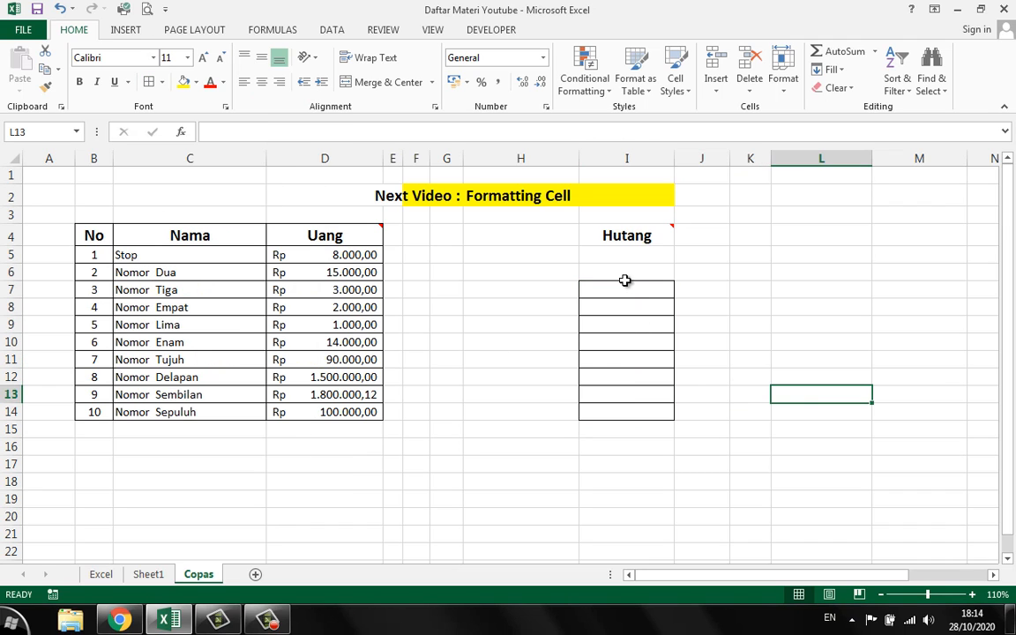
Step: Copy cell D8 and paste only its validation onto the bordered Hutang cells I7:I14
{"action": "left_click_drag", "start_coordinate": [629, 287], "coordinate": [625, 411]}
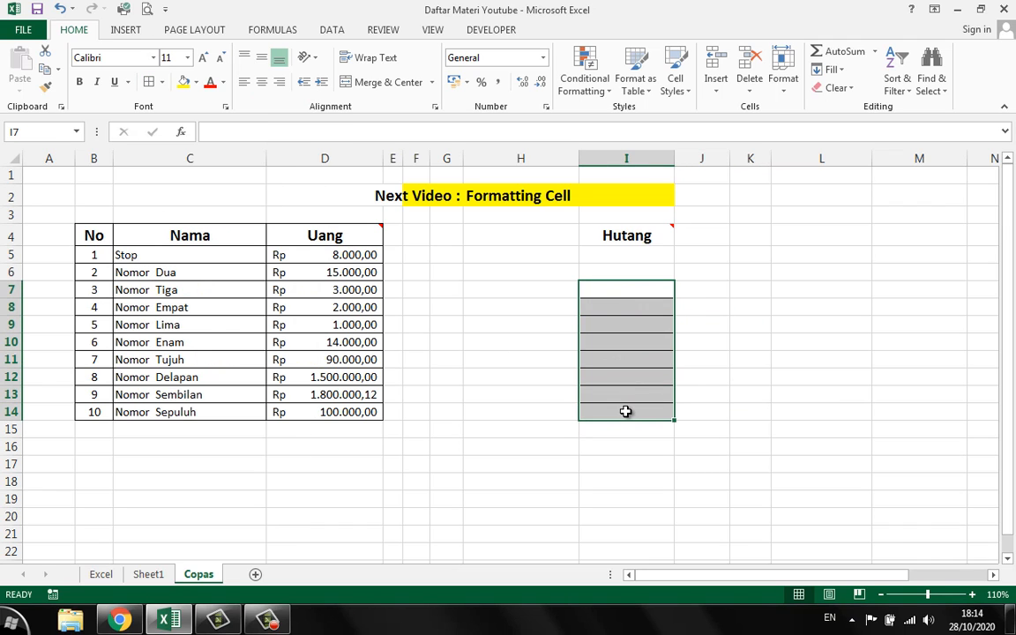
{"action": "left_click", "coordinate": [352, 307]}
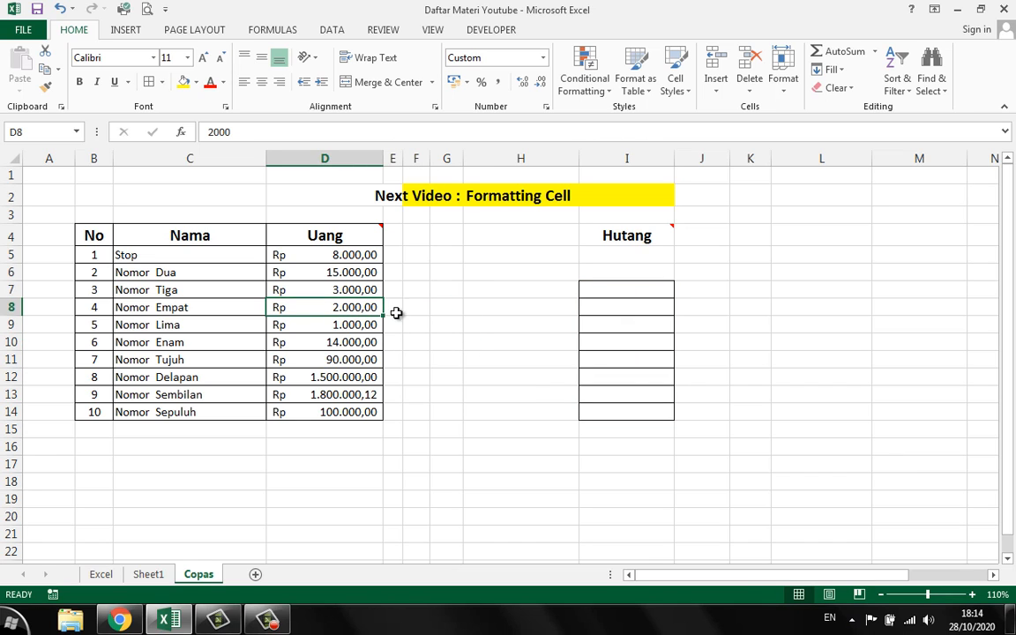
{"action": "right_click", "coordinate": [360, 305]}
{"action": "left_click", "coordinate": [369, 312]}
{"action": "left_click_drag", "start_coordinate": [621, 293], "coordinate": [631, 416]}
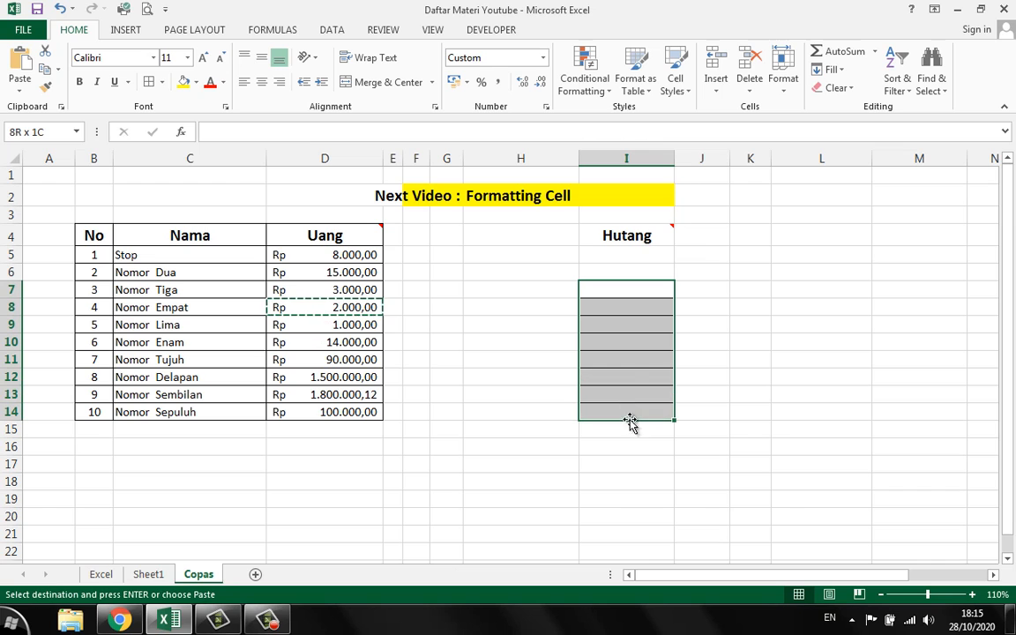
{"action": "right_click", "coordinate": [621, 311]}
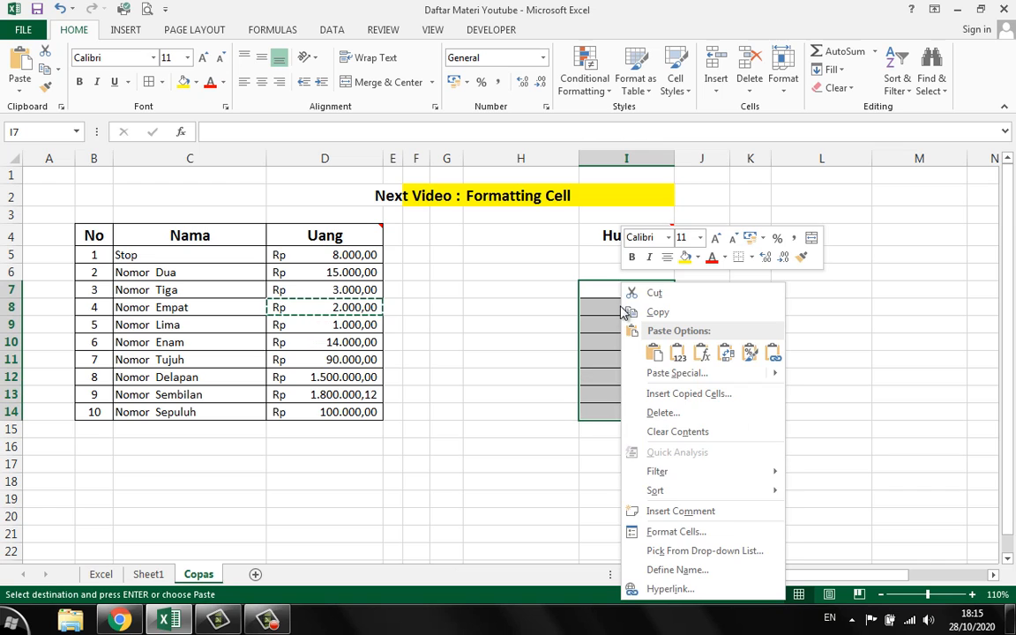
{"action": "left_click", "coordinate": [663, 373]}
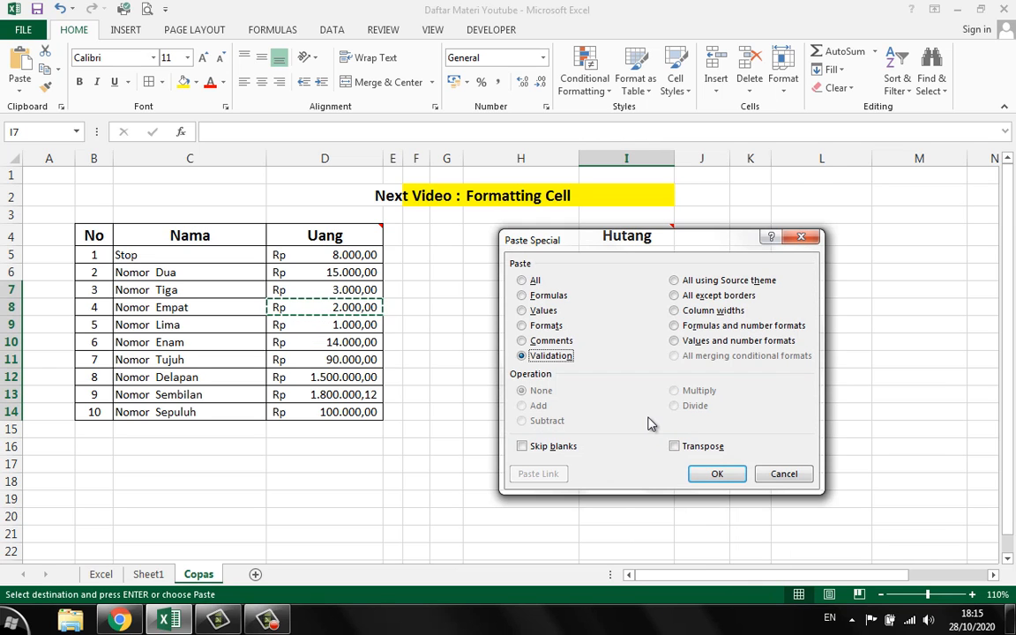
{"action": "left_click", "coordinate": [713, 474]}
{"action": "left_click", "coordinate": [626, 466]}
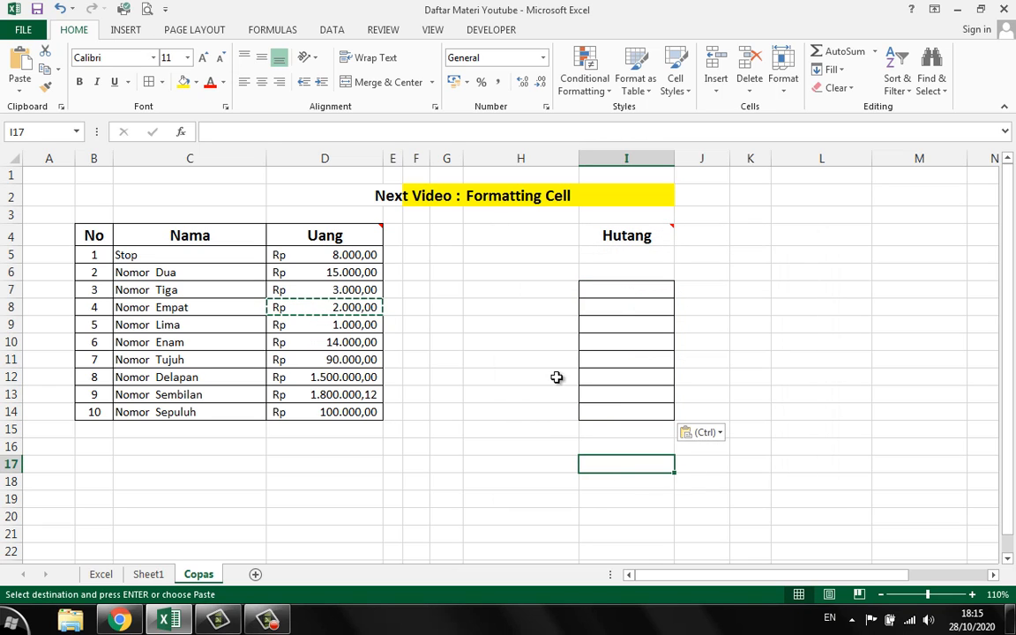
{"action": "left_click", "coordinate": [628, 291]}
{"action": "key", "text": "Down"}
{"action": "key", "text": "Down"}
{"action": "key", "text": "Down"}
{"action": "key", "text": "Down"}
{"action": "key", "text": "Down"}
{"action": "key", "text": "Down"}
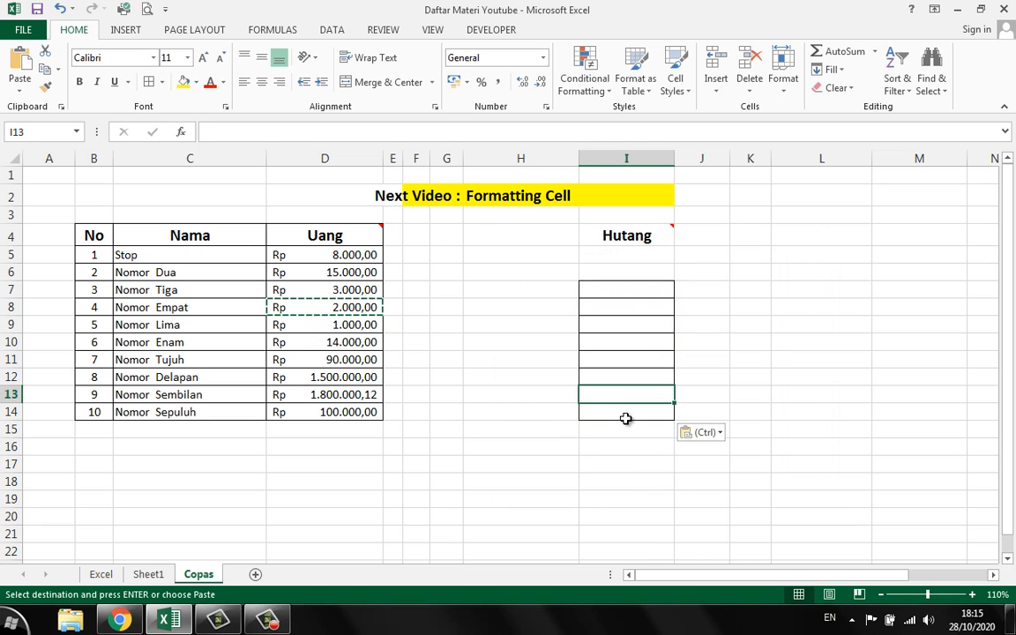
{"action": "left_click_drag", "start_coordinate": [626, 289], "coordinate": [628, 412]}
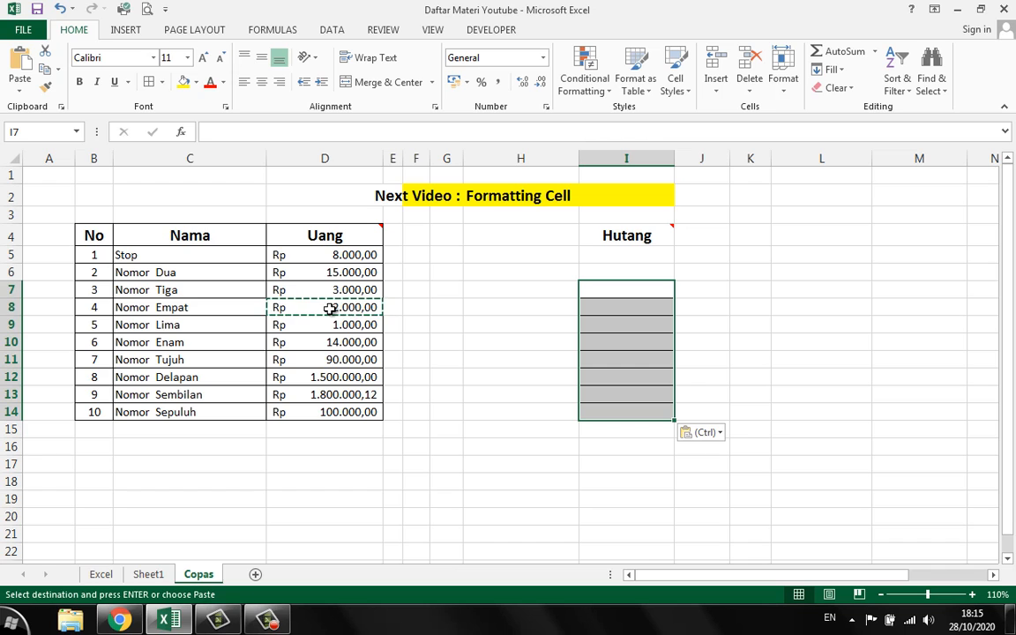
{"action": "left_click", "coordinate": [325, 308]}
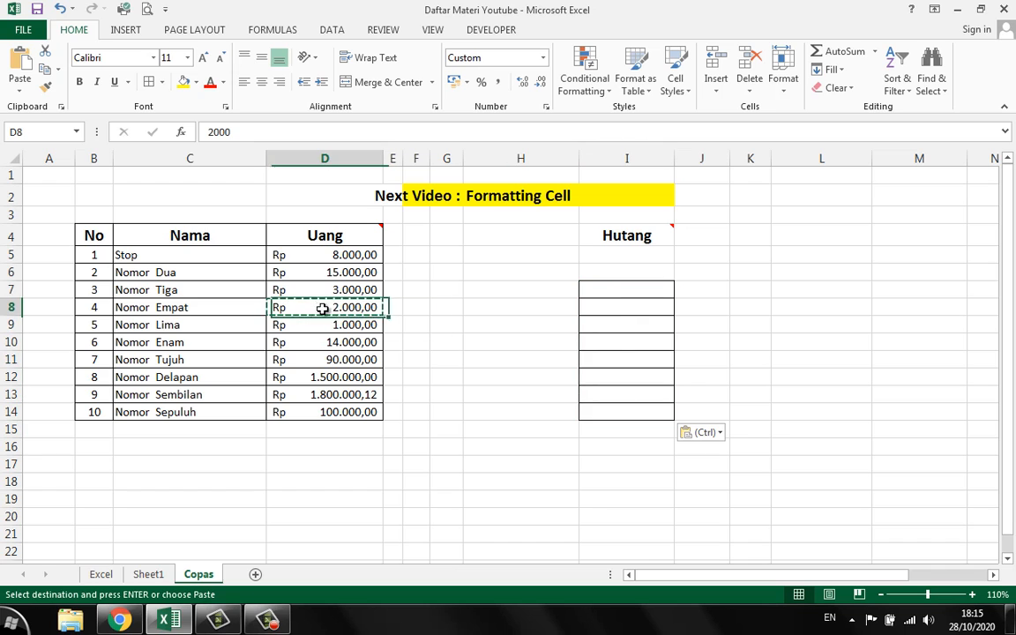
Step: Test the pasted validation on cell I7 by entering "text", and discard the entry
{"action": "left_click", "coordinate": [629, 297]}
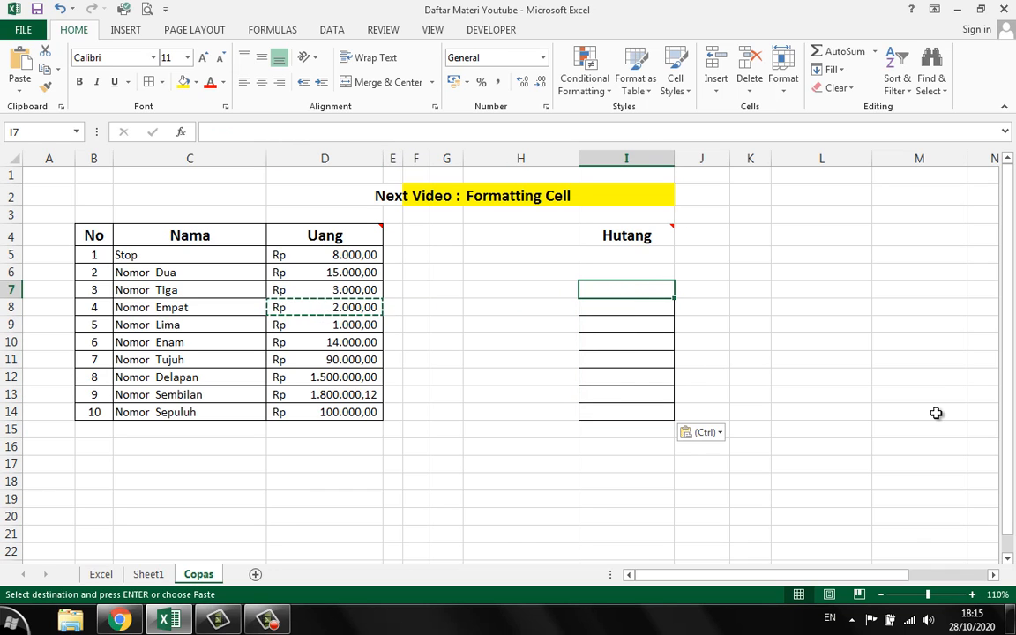
{"action": "type", "text": "text"}
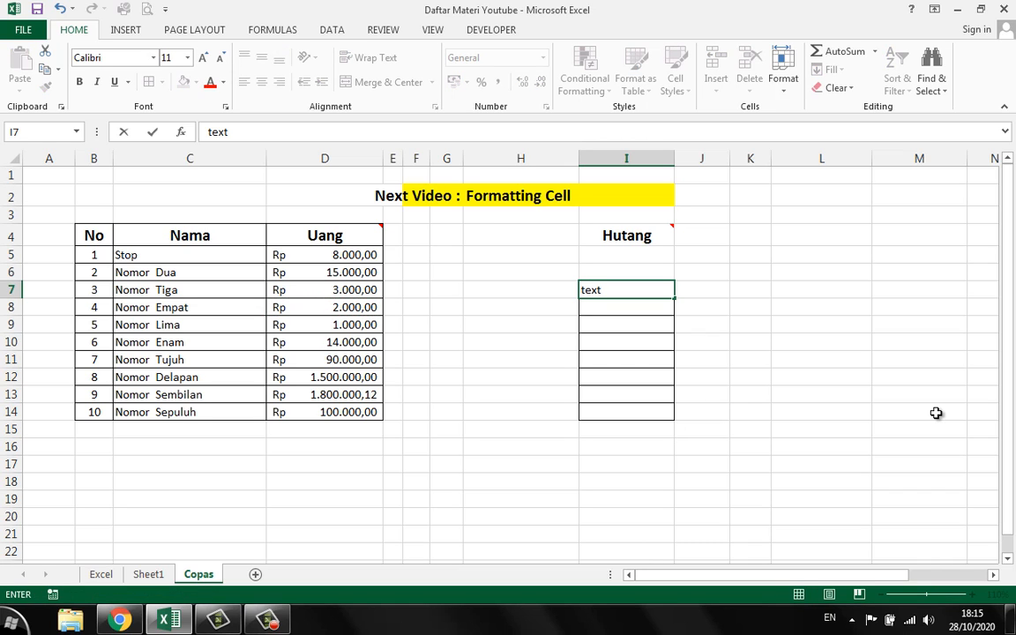
{"action": "key", "text": "Return"}
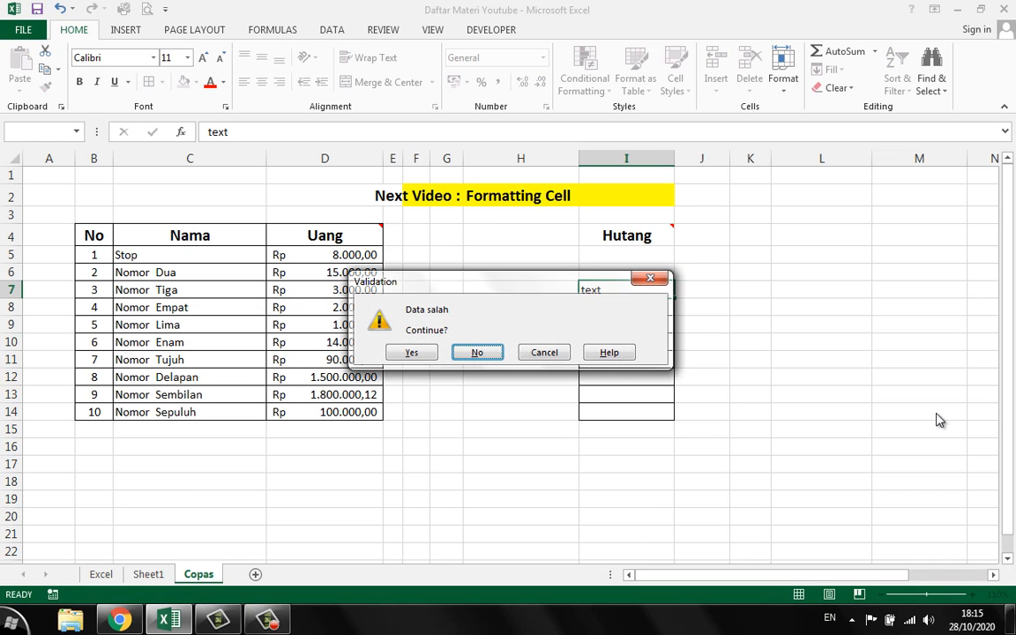
{"action": "left_click_drag", "start_coordinate": [556, 283], "coordinate": [646, 389]}
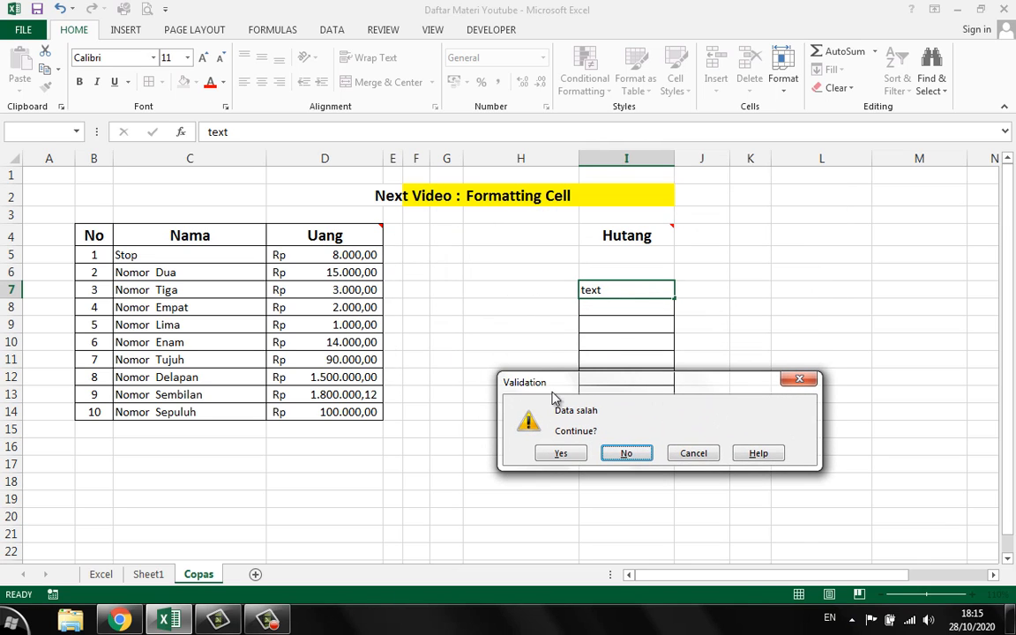
{"action": "left_click", "coordinate": [679, 453]}
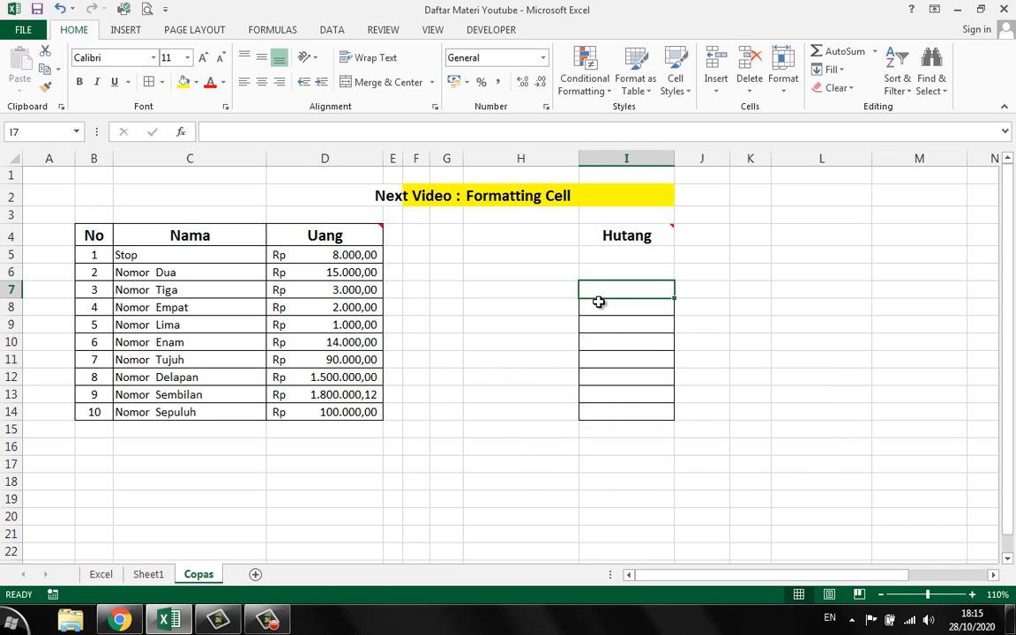
Step: Enter 90 in cell I7 and 87 in cell I8 of the Hutang column
{"action": "type", "text": "90"}
{"action": "key", "text": "Return"}
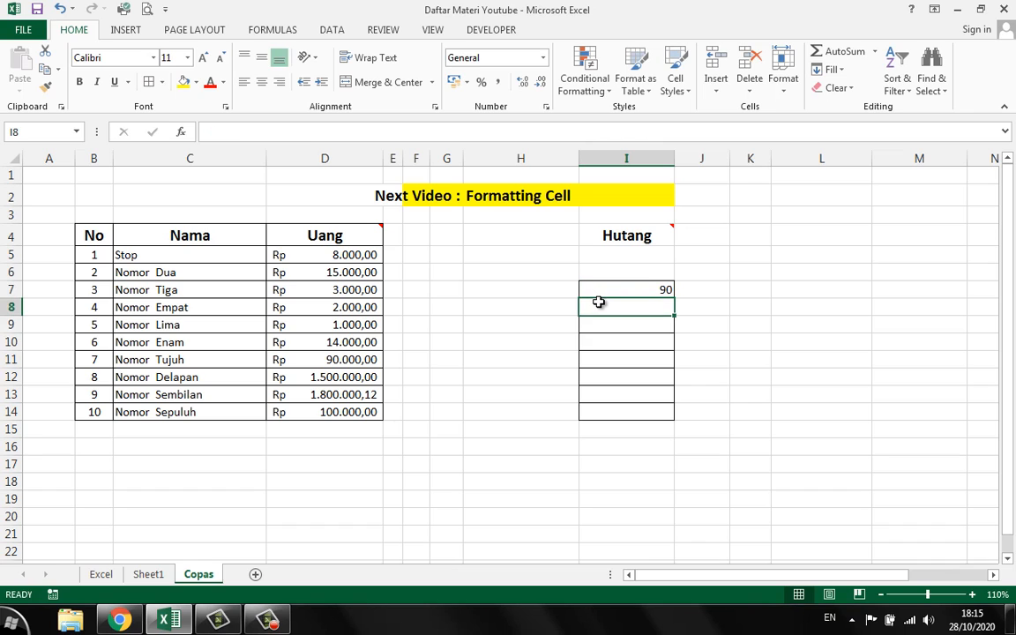
{"action": "left_click", "coordinate": [658, 289]}
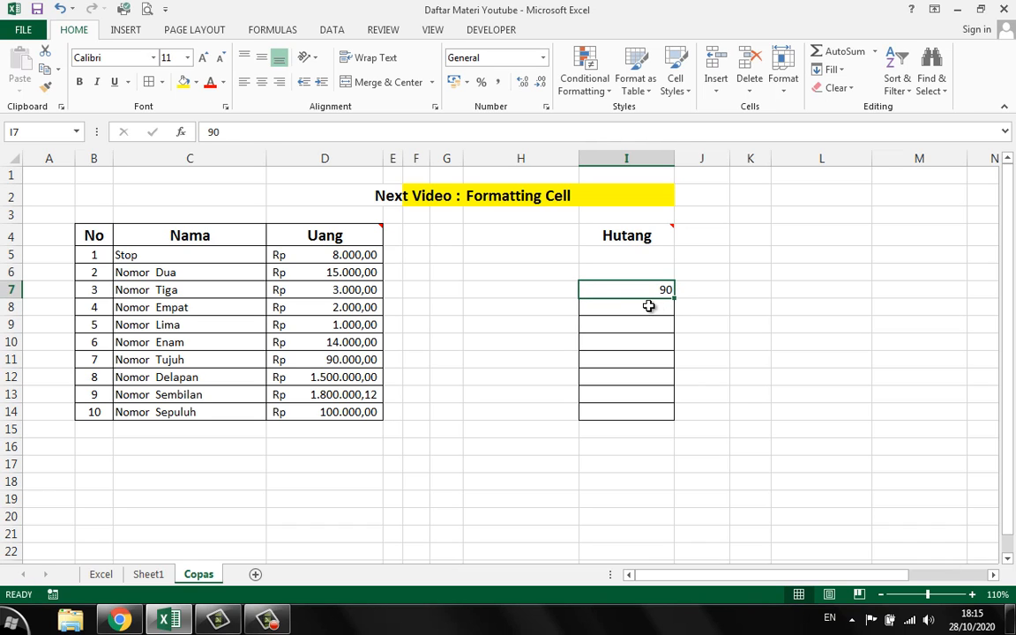
{"action": "left_click", "coordinate": [649, 305]}
{"action": "type", "text": "87"}
{"action": "key", "text": "Return"}
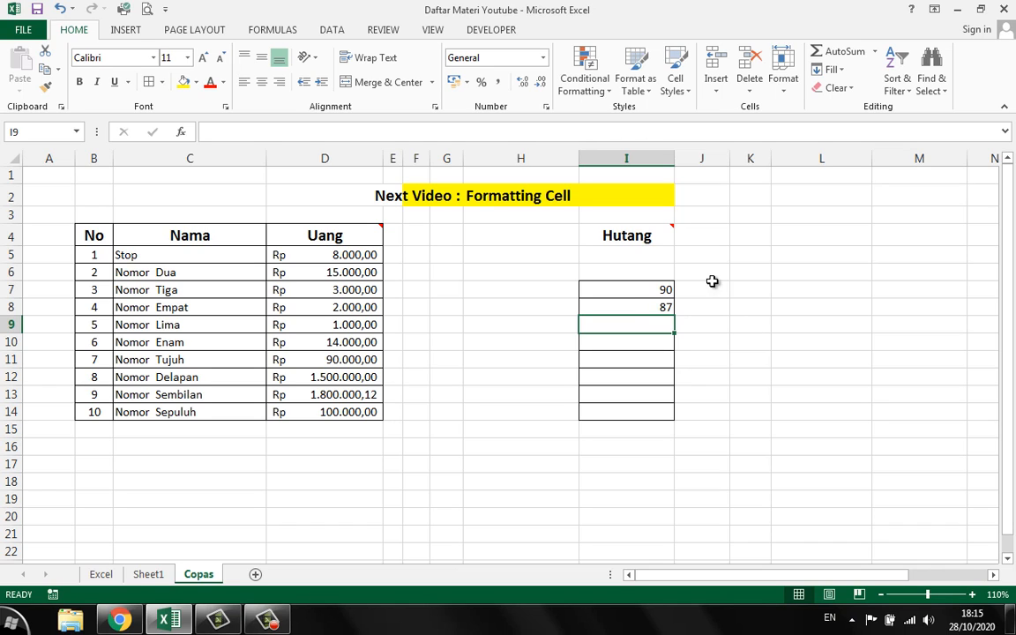
Step: Note the allowed range as 1-100 in cell L6
{"action": "left_click", "coordinate": [800, 275]}
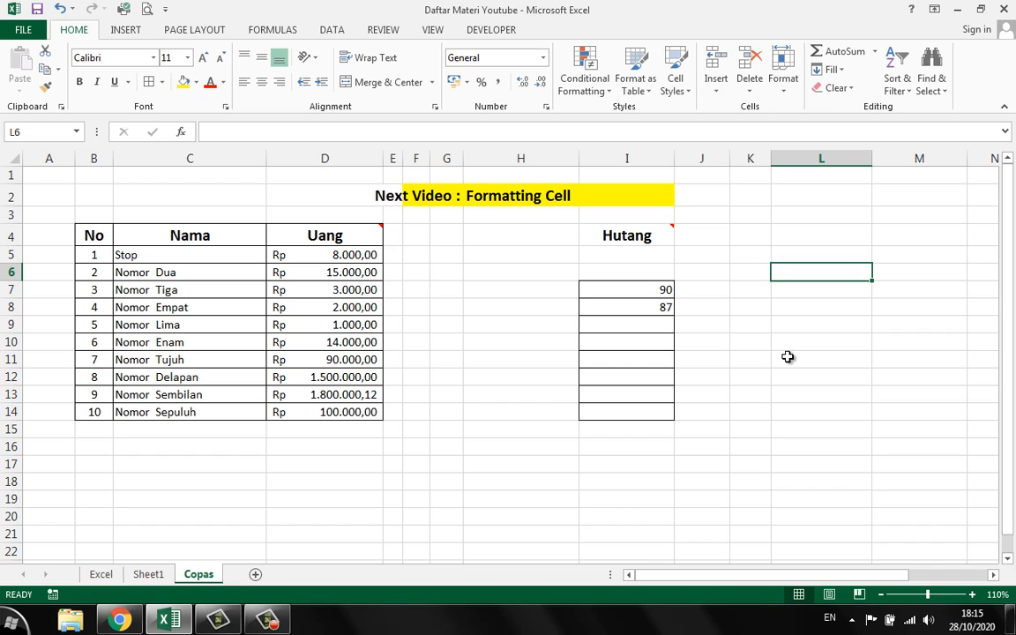
{"action": "type", "text": "1"}
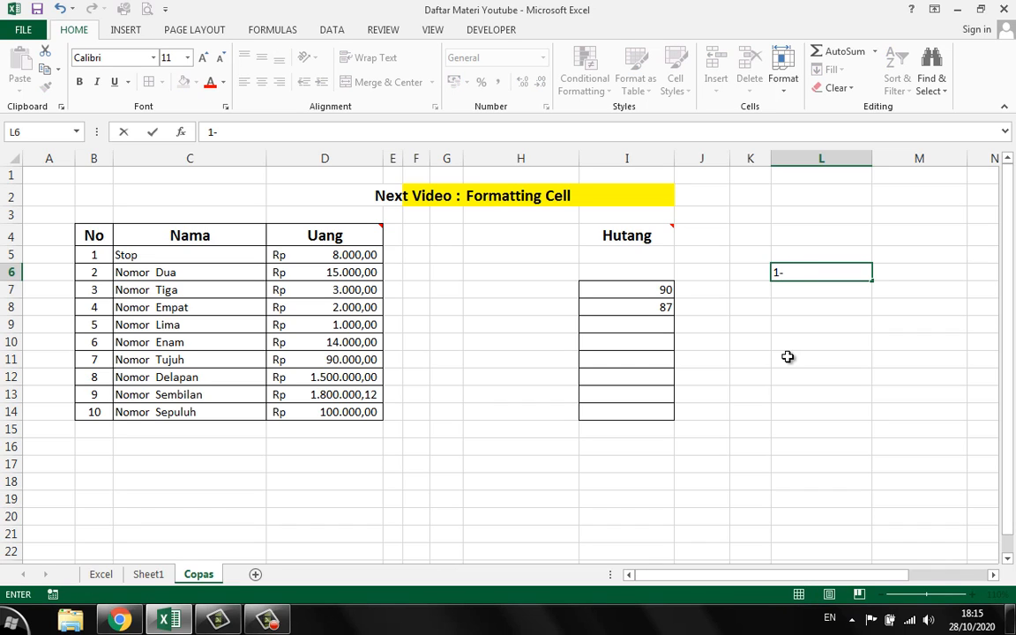
{"action": "type", "text": "-100"}
{"action": "key", "text": "Return"}
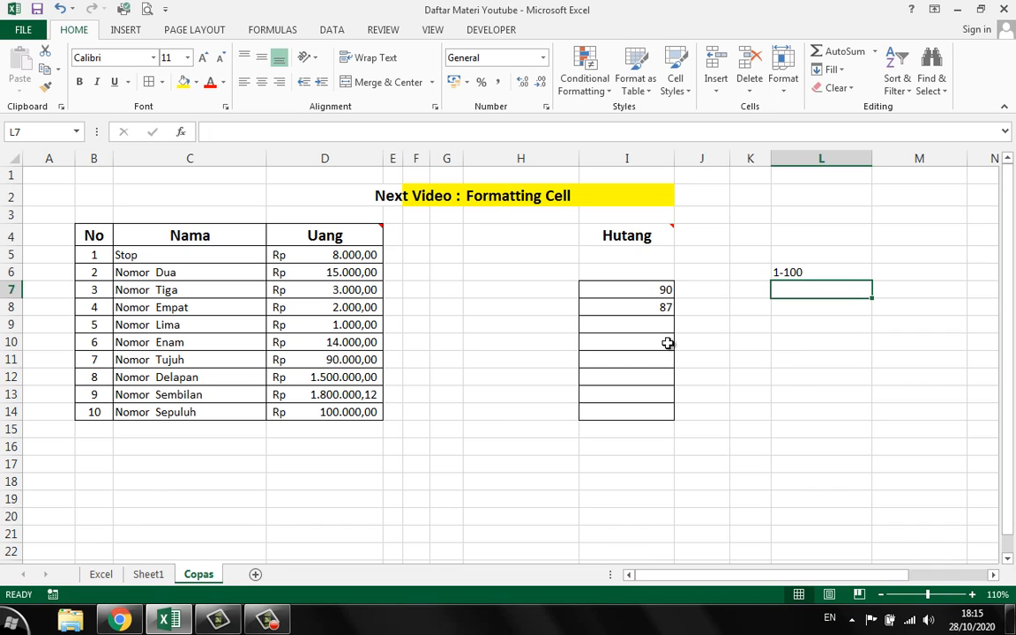
Step: Test the validation on cell I9 by entering 101, and discard the entry
{"action": "left_click", "coordinate": [652, 328]}
{"action": "type", "text": "101"}
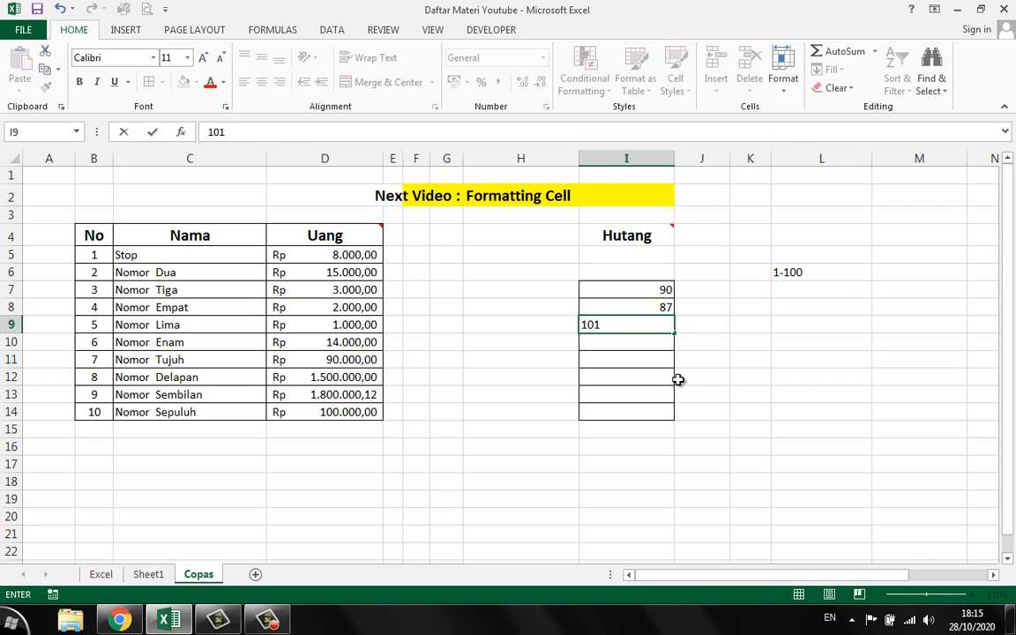
{"action": "key", "text": "Return"}
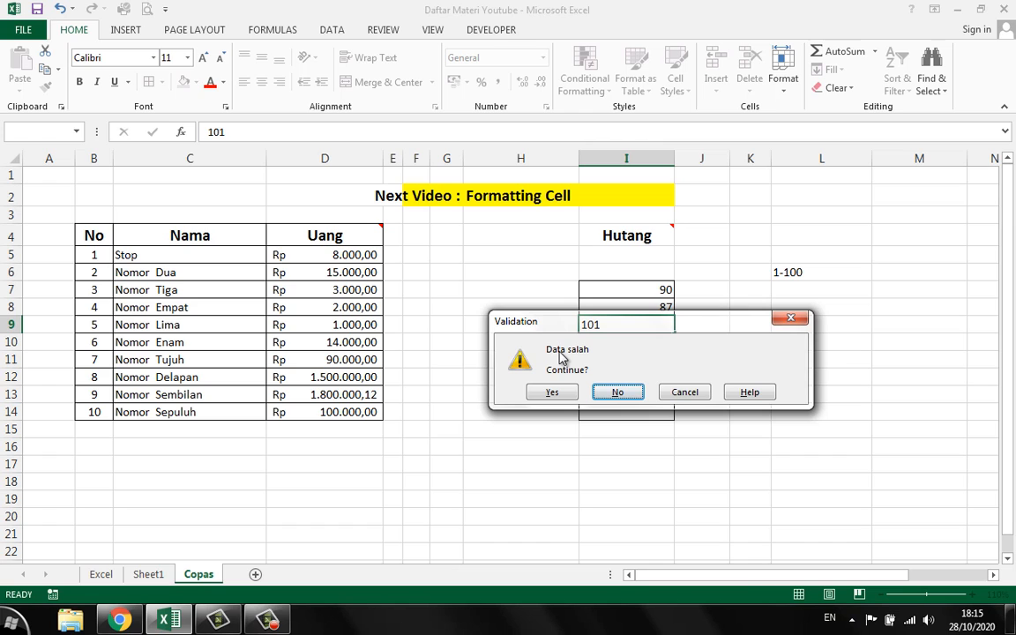
{"action": "left_click", "coordinate": [684, 391]}
{"action": "left_click", "coordinate": [748, 341]}
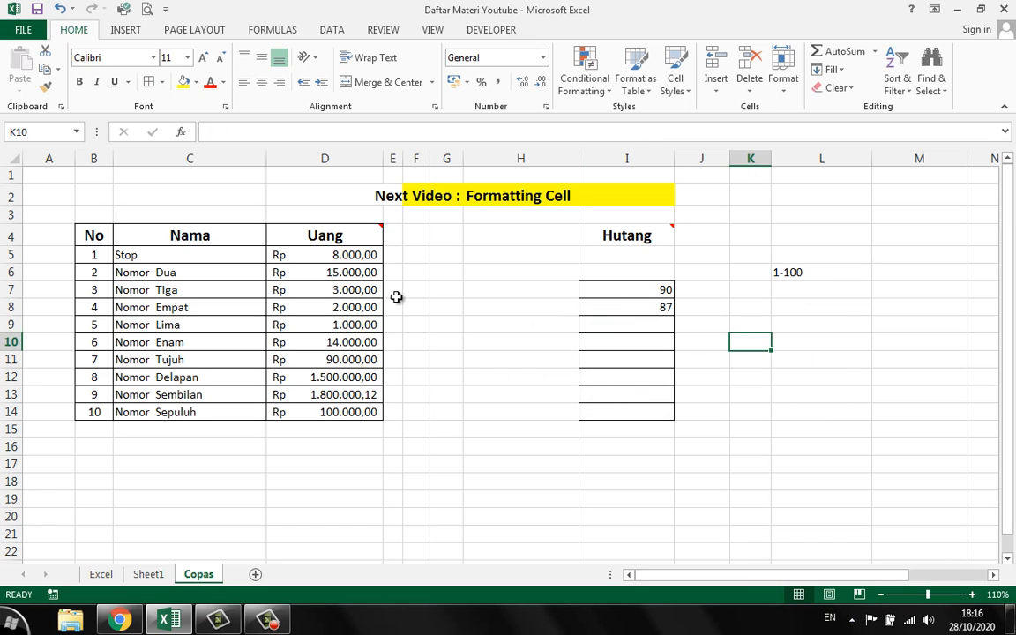
Step: Delete the demonstration cells G4:M19, shifting the remaining cells left
{"action": "left_click_drag", "start_coordinate": [449, 237], "coordinate": [797, 403]}
{"action": "right_click", "coordinate": [599, 262]}
{"action": "left_click", "coordinate": [642, 388]}
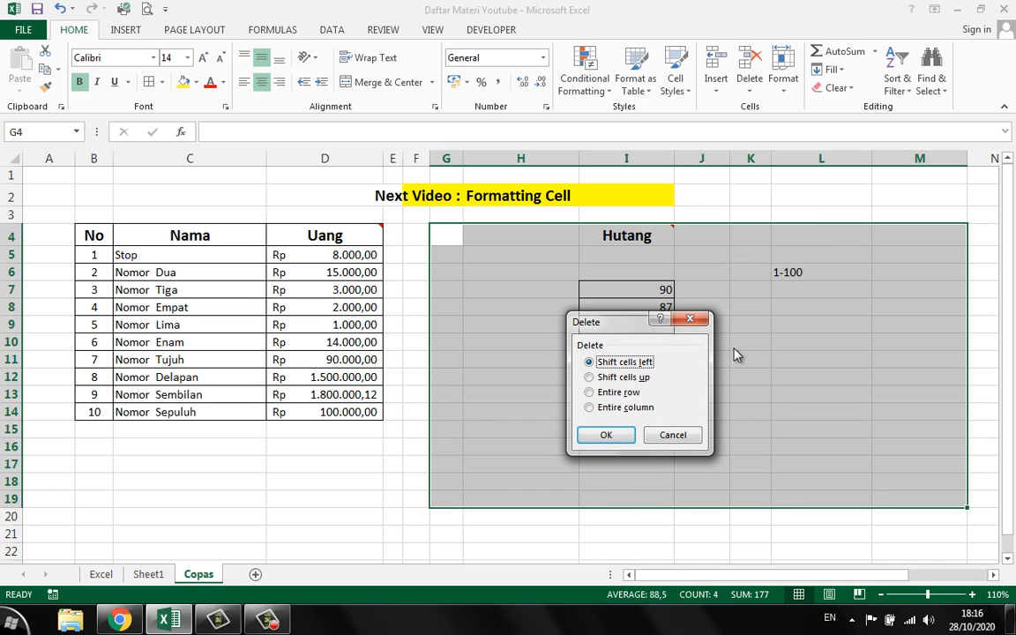
{"action": "left_click", "coordinate": [609, 437]}
{"action": "left_click", "coordinate": [520, 343]}
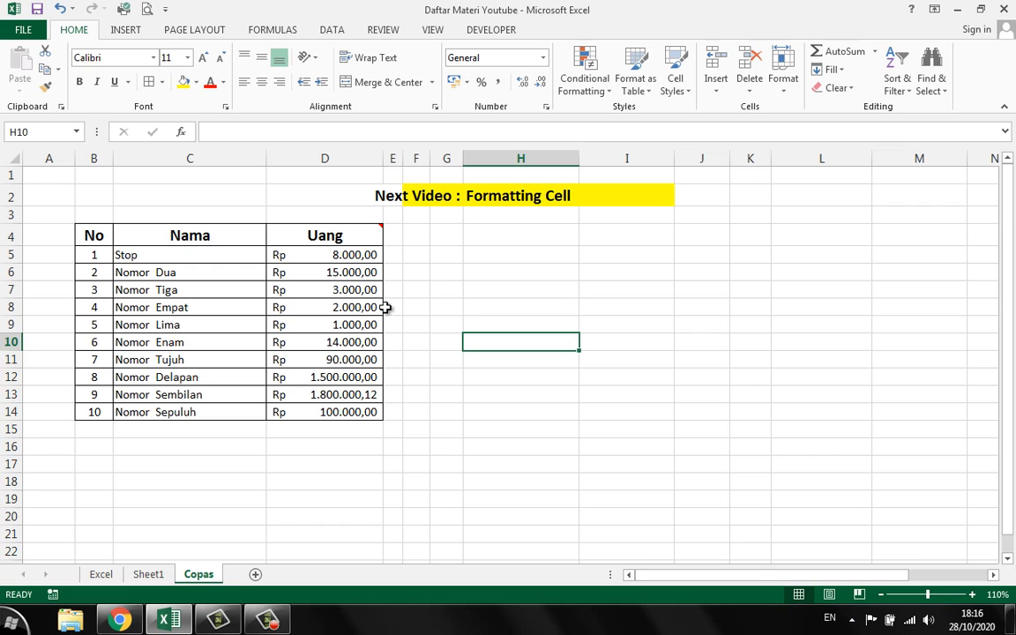
Step: Copy cell D5, review the Paste Special options for cell H5, and cancel without pasting
{"action": "right_click", "coordinate": [340, 255]}
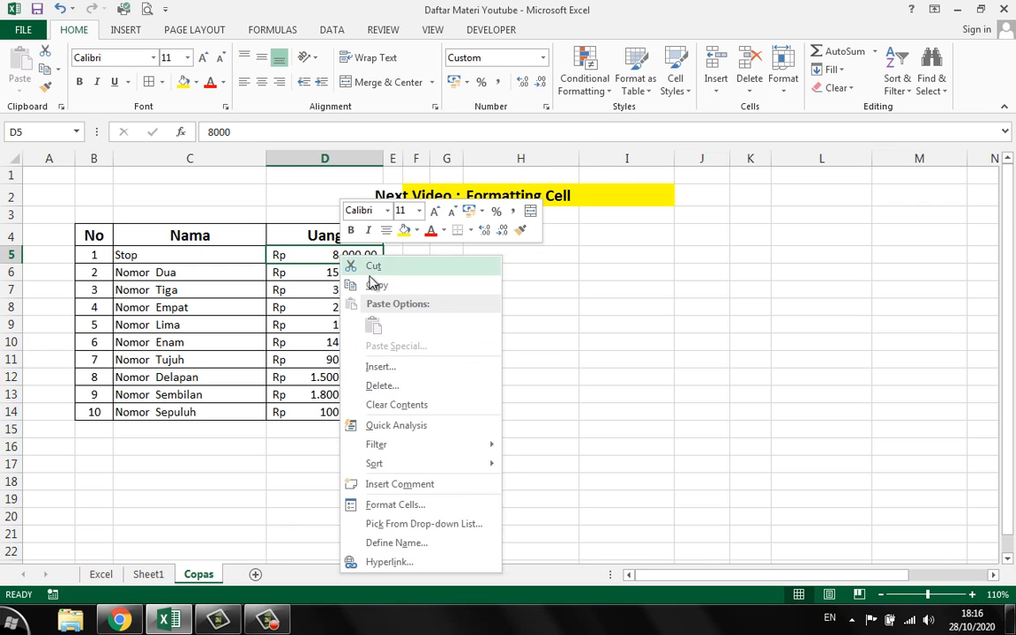
{"action": "left_click", "coordinate": [373, 288]}
{"action": "left_click", "coordinate": [520, 255]}
{"action": "right_click", "coordinate": [521, 256]}
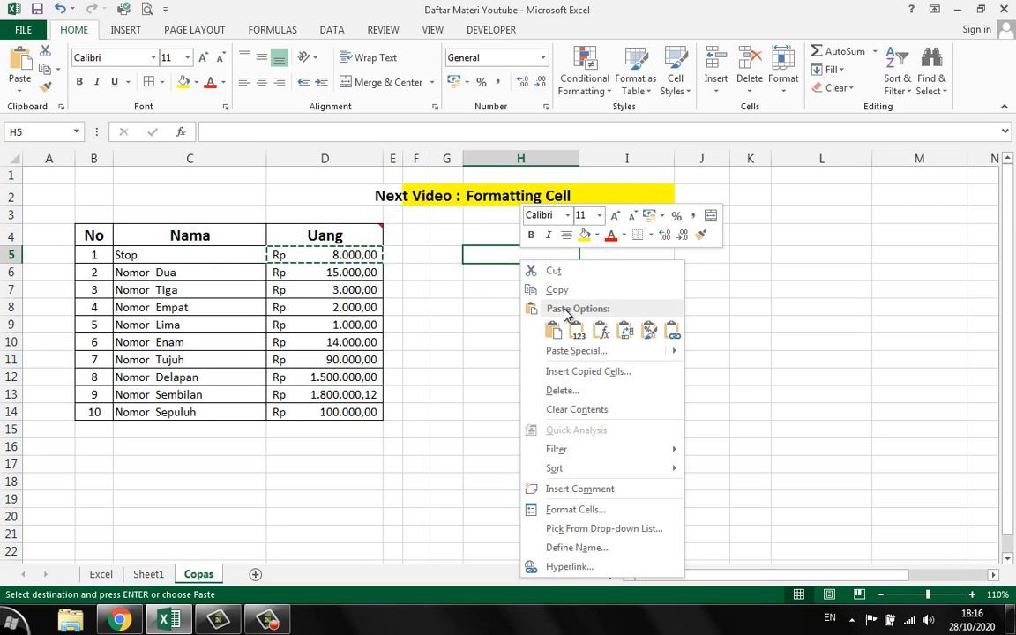
{"action": "left_click", "coordinate": [583, 351]}
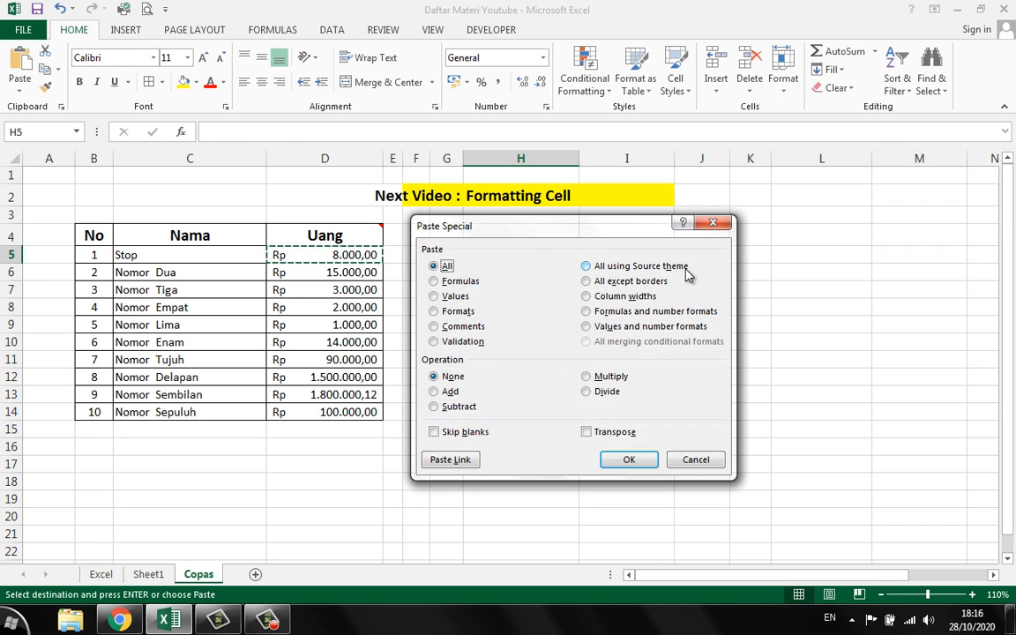
{"action": "left_click", "coordinate": [696, 459]}
{"action": "left_click", "coordinate": [558, 354]}
{"action": "key", "text": "Escape"}
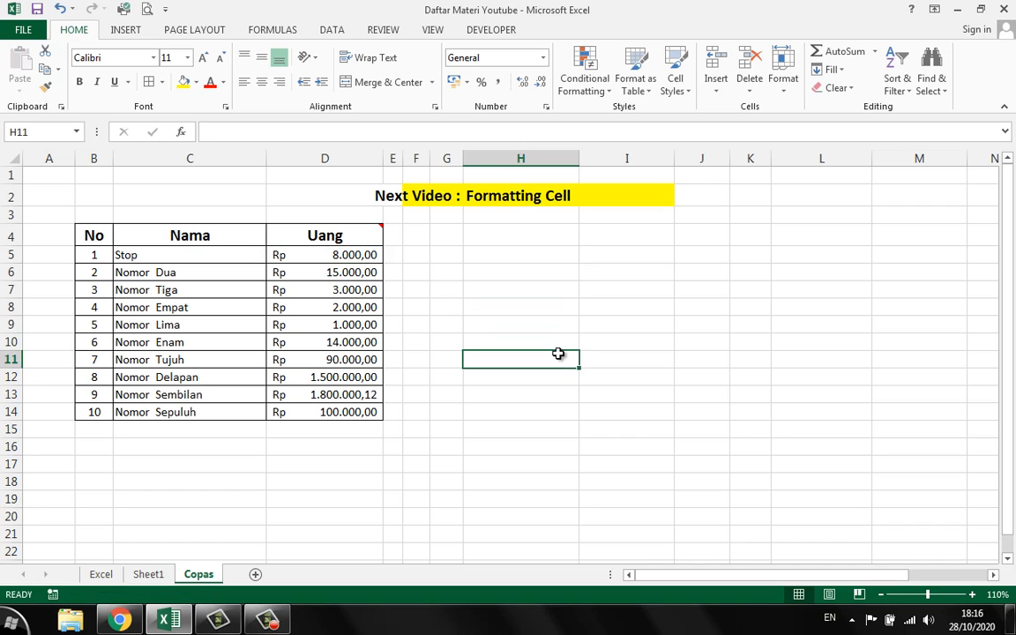
{"action": "left_click", "coordinate": [546, 259]}
{"action": "left_click", "coordinate": [517, 236]}
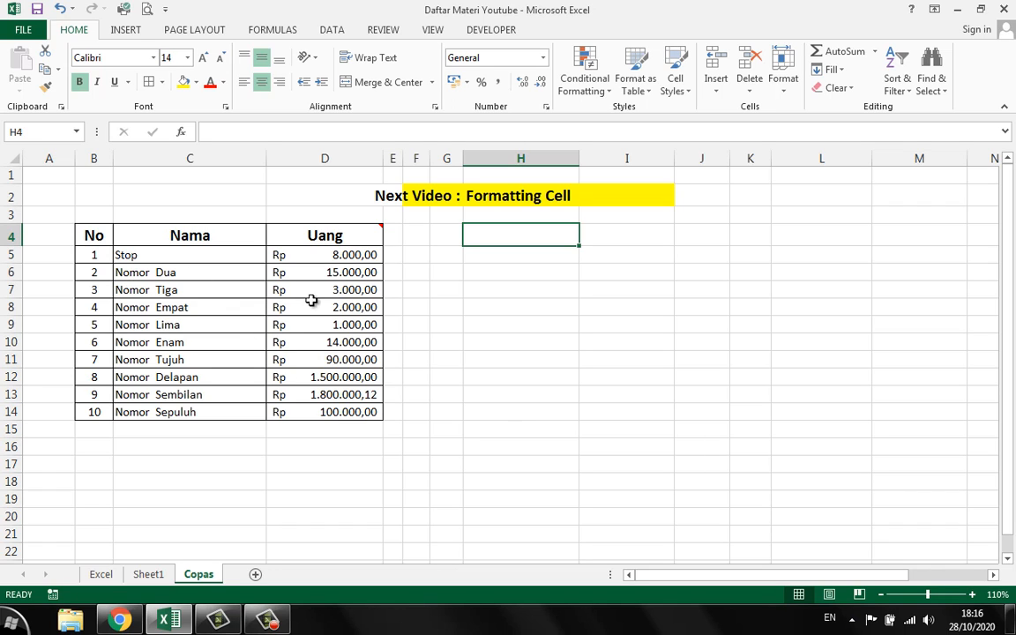
{"action": "left_click_drag", "start_coordinate": [88, 231], "coordinate": [312, 417]}
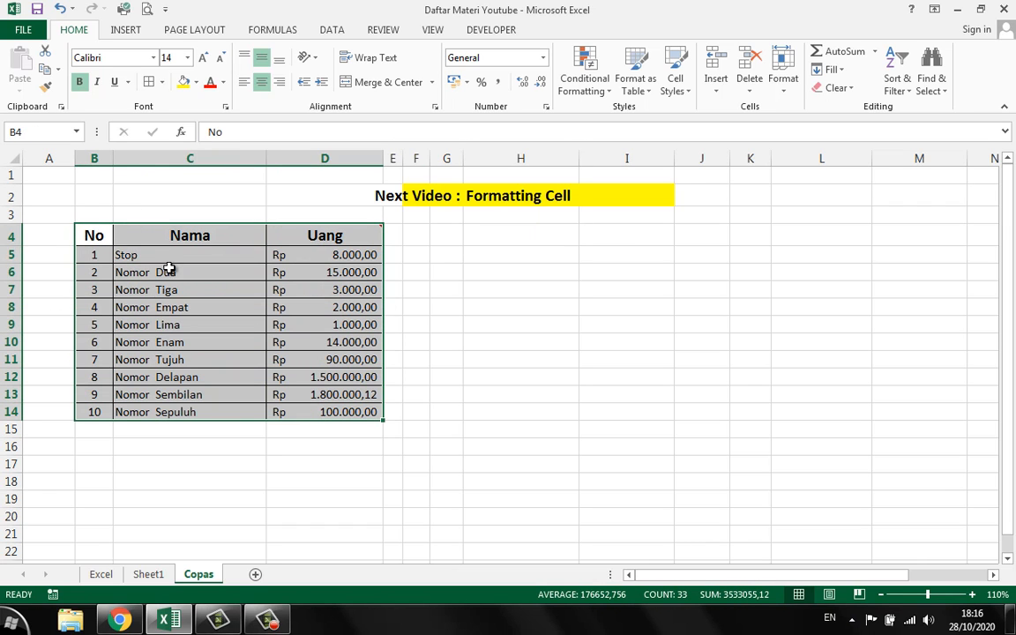
{"action": "left_click", "coordinate": [236, 344]}
{"action": "left_click", "coordinate": [187, 289]}
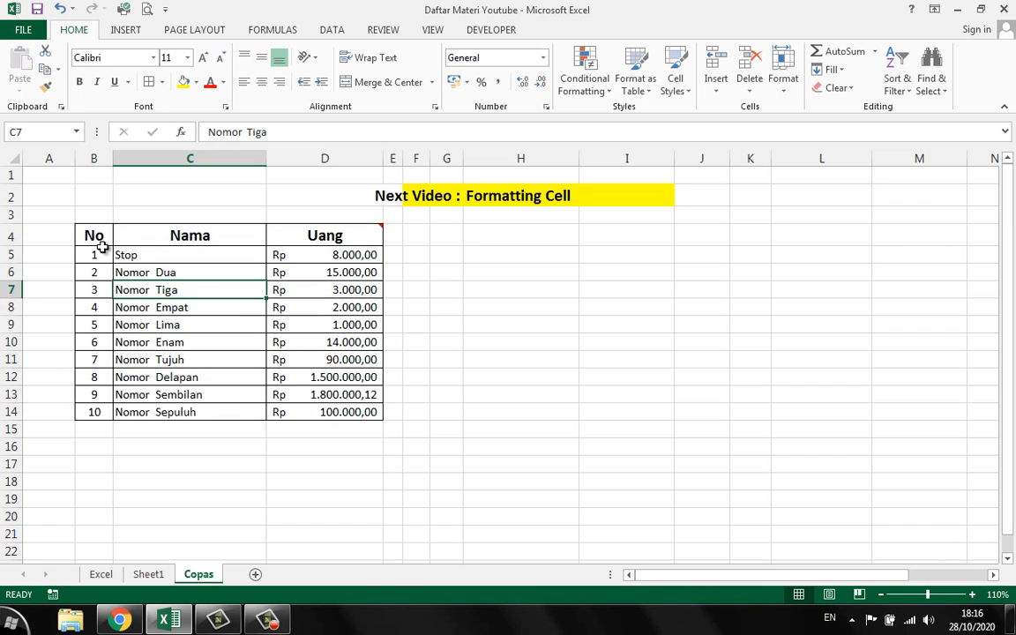
Step: Copy the table B4:D14 and paste it with all its formatting at cell G4
{"action": "left_click_drag", "start_coordinate": [99, 235], "coordinate": [365, 418]}
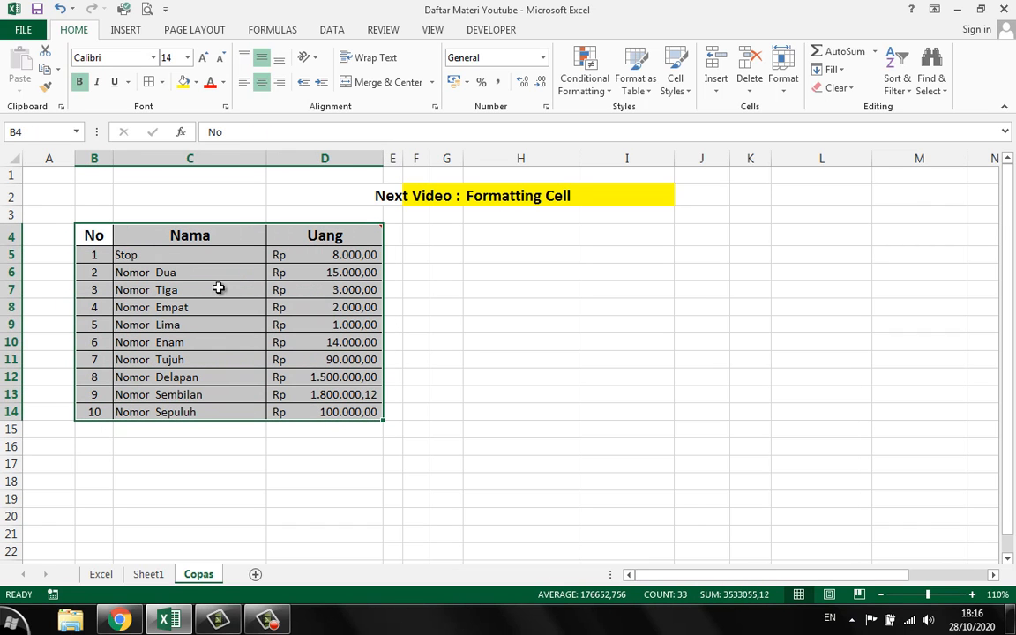
{"action": "left_click", "coordinate": [198, 302]}
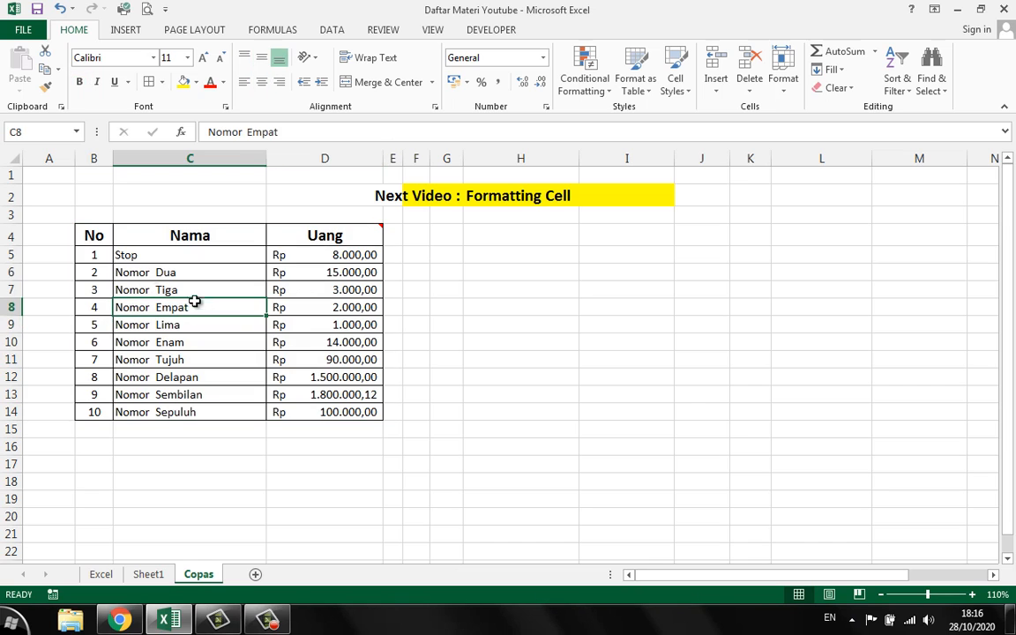
{"action": "left_click_drag", "start_coordinate": [86, 233], "coordinate": [324, 416]}
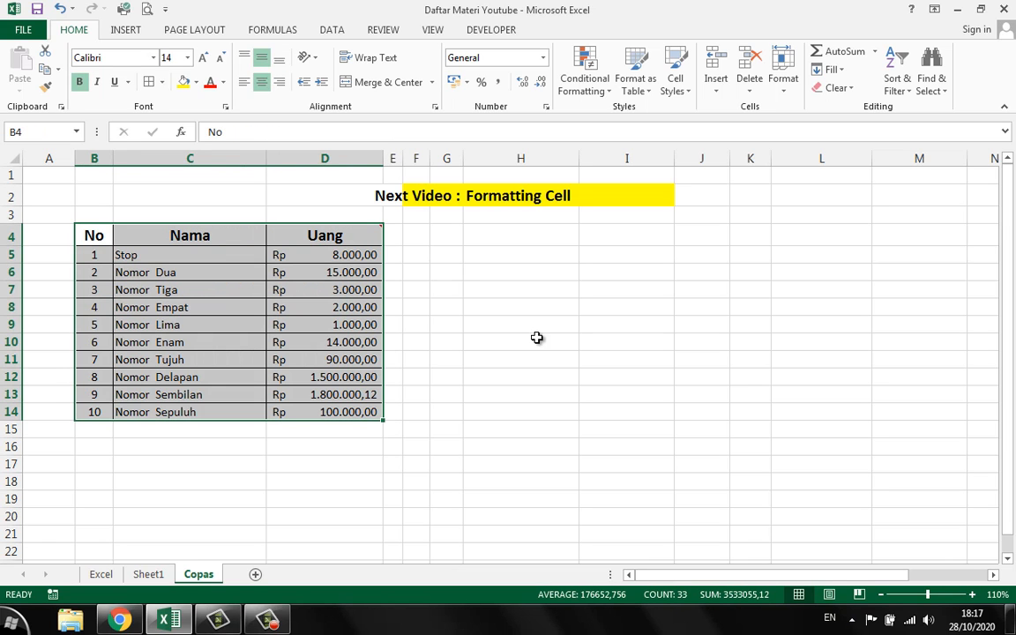
{"action": "right_click", "coordinate": [107, 252]}
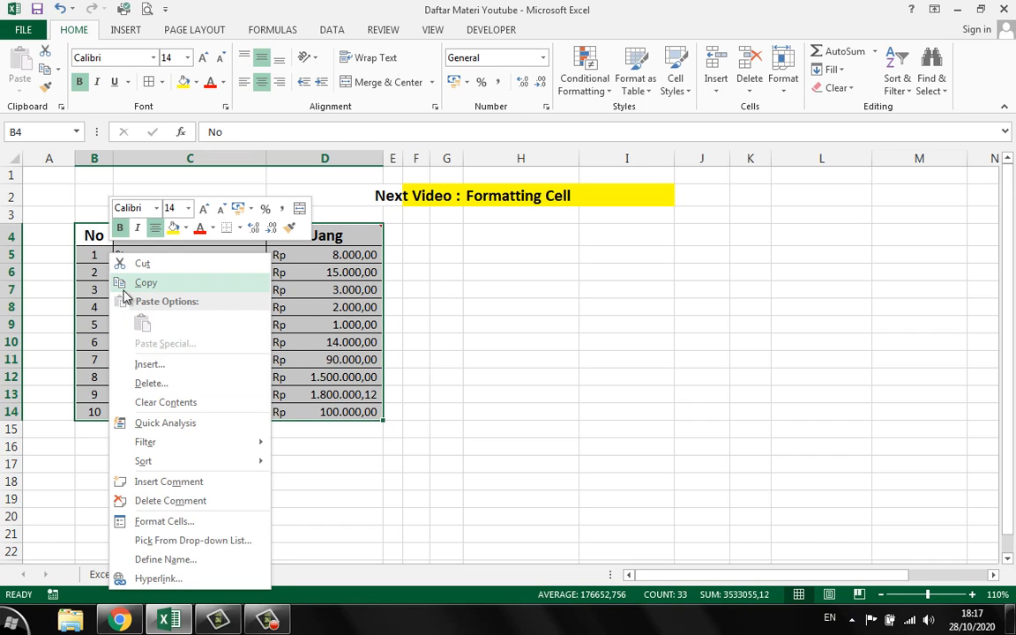
{"action": "left_click", "coordinate": [119, 282]}
{"action": "right_click", "coordinate": [446, 234]}
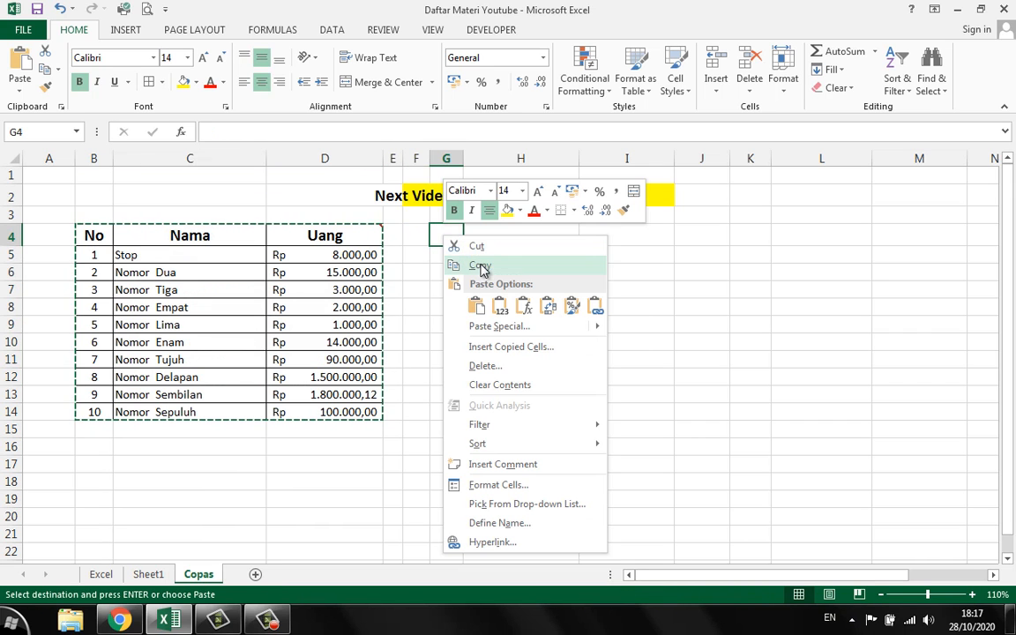
{"action": "left_click", "coordinate": [485, 305]}
{"action": "left_click", "coordinate": [798, 307]}
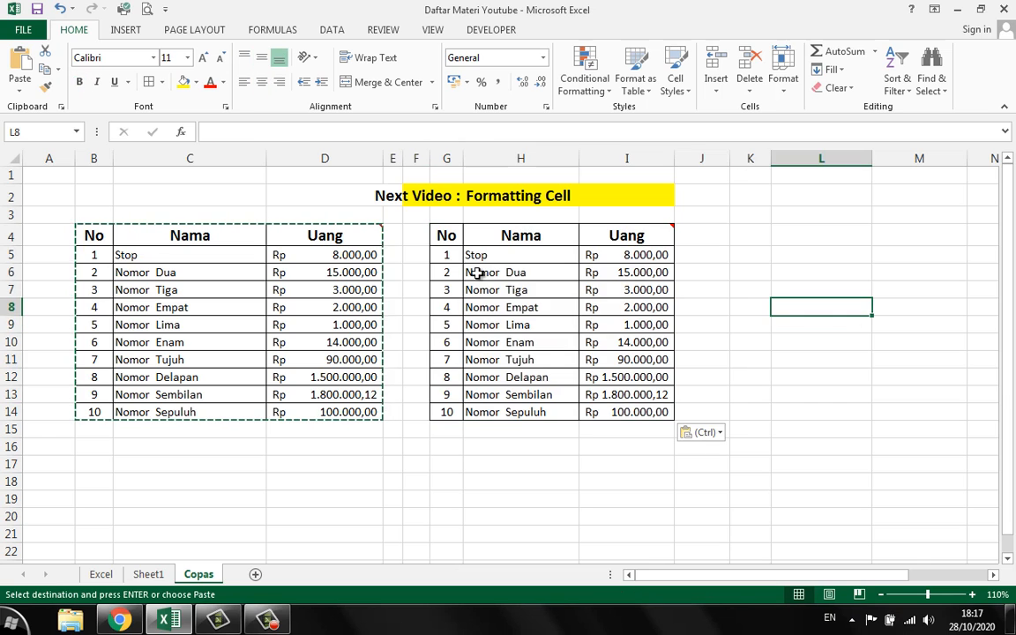
Step: Convert the pasted range G4:I14 into an Excel table with headers
{"action": "left_click_drag", "start_coordinate": [446, 237], "coordinate": [628, 412]}
{"action": "key", "text": "ctrl+t"}
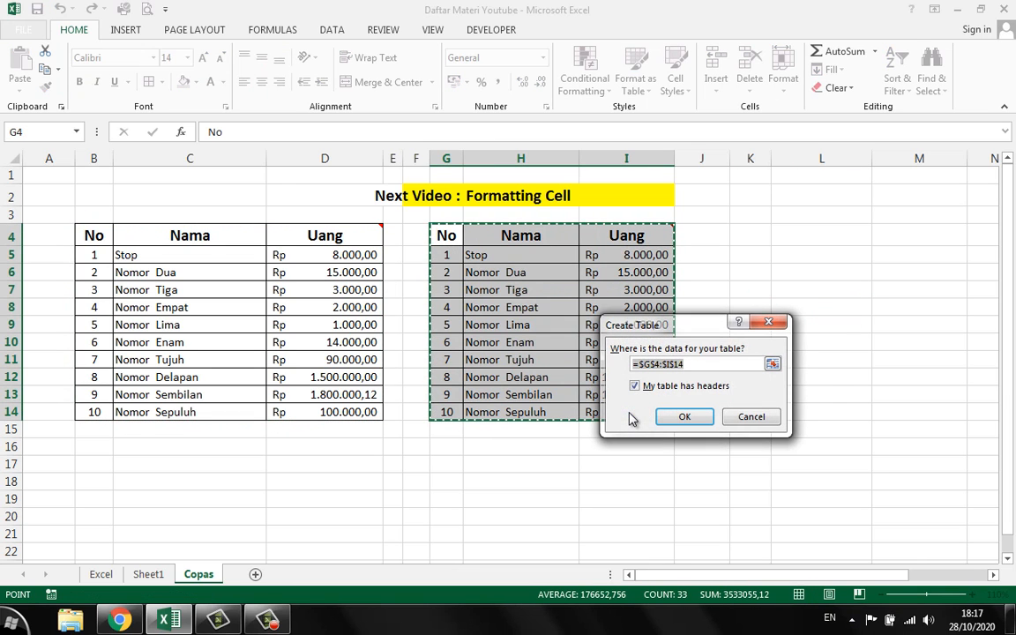
{"action": "left_click", "coordinate": [685, 416]}
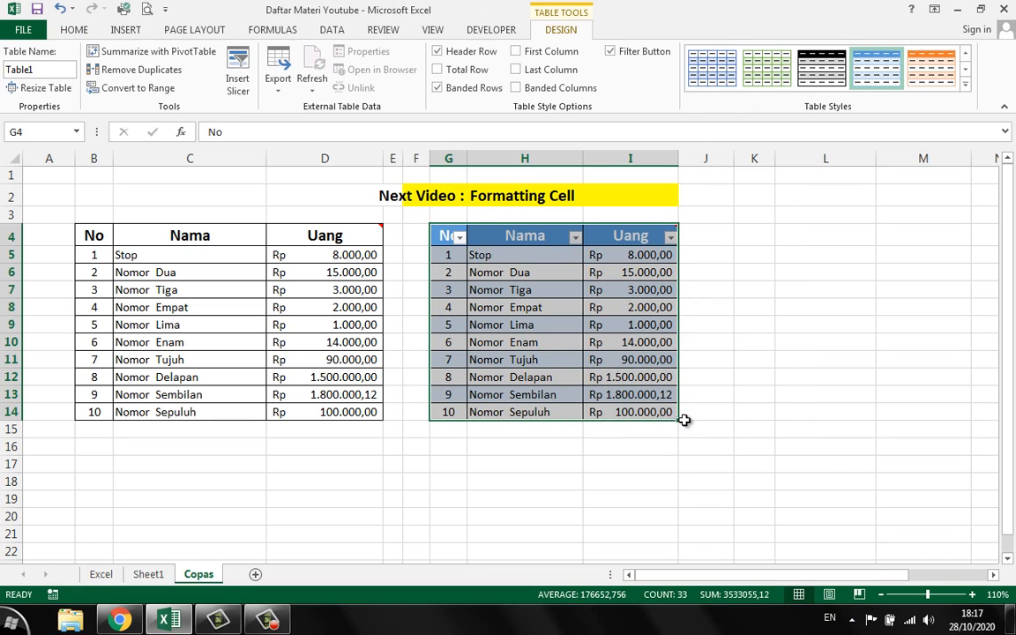
{"action": "left_click", "coordinate": [793, 313]}
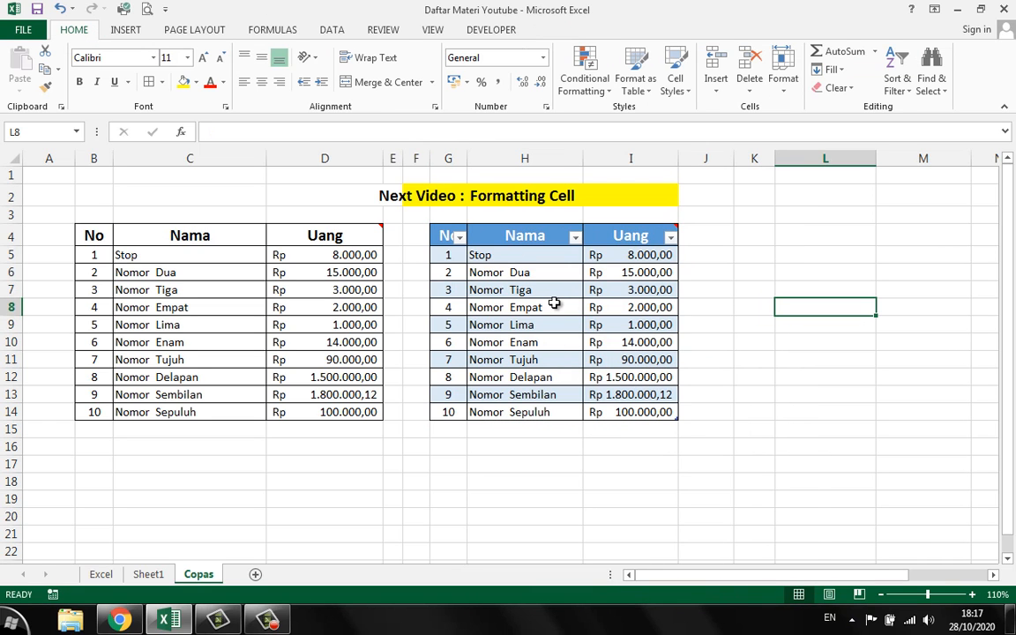
Step: Compare the plain table in B4:D14 with the styled table in G4:I14
{"action": "left_click", "coordinate": [205, 262]}
{"action": "left_click", "coordinate": [97, 237]}
{"action": "left_click", "coordinate": [190, 252]}
{"action": "left_click", "coordinate": [306, 238]}
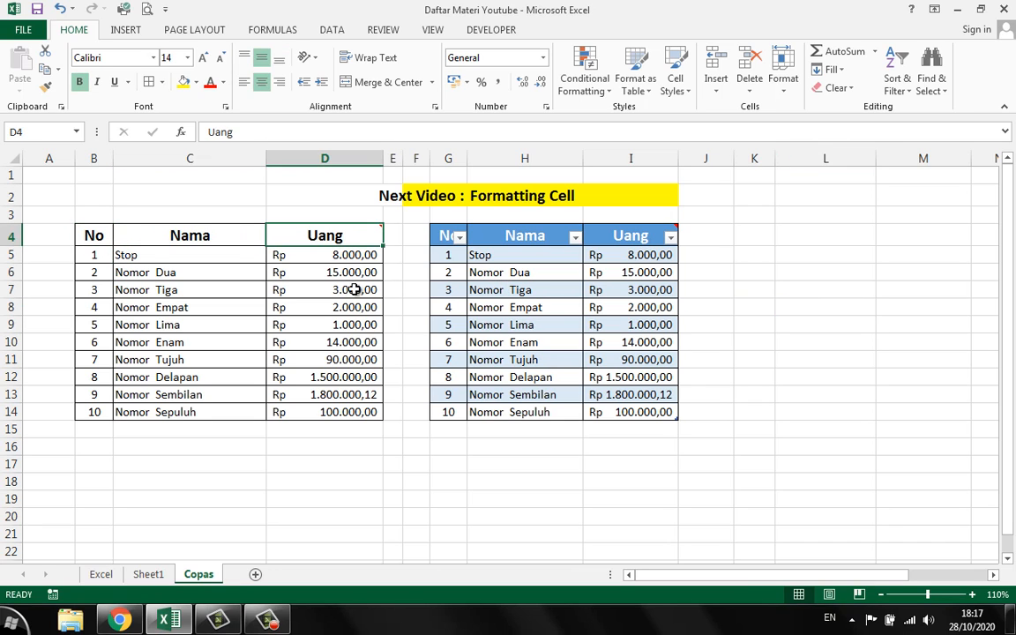
{"action": "left_click", "coordinate": [360, 324]}
{"action": "left_click", "coordinate": [500, 329]}
Step: Try the gold banded style on the G4:I14 table, and apply the style with a black header and grey bands
{"action": "left_click", "coordinate": [608, 275]}
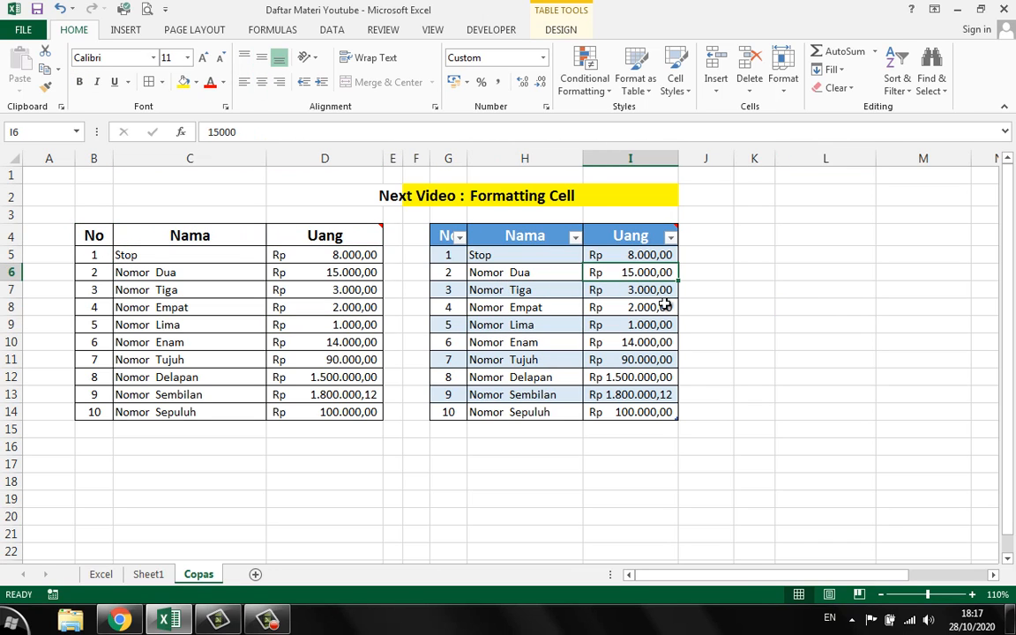
{"action": "left_click", "coordinate": [561, 29]}
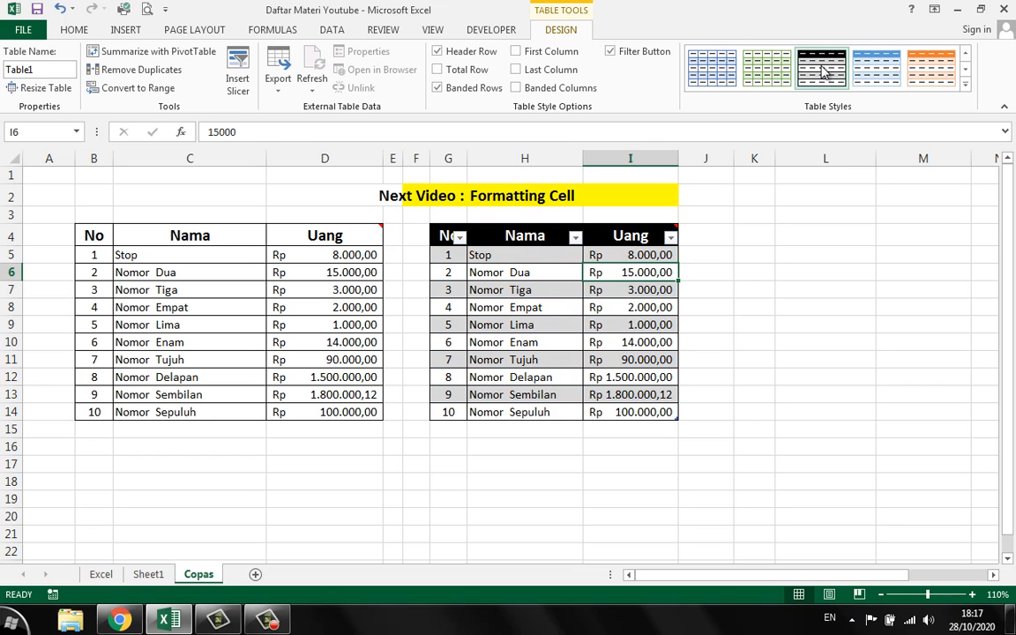
{"action": "left_click", "coordinate": [965, 69]}
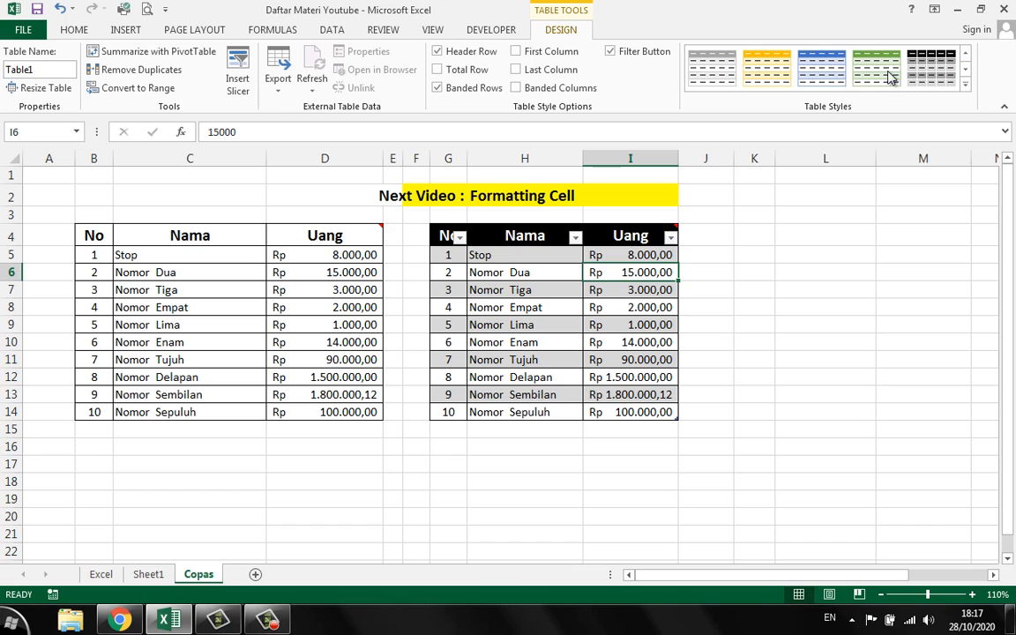
{"action": "left_click", "coordinate": [766, 67]}
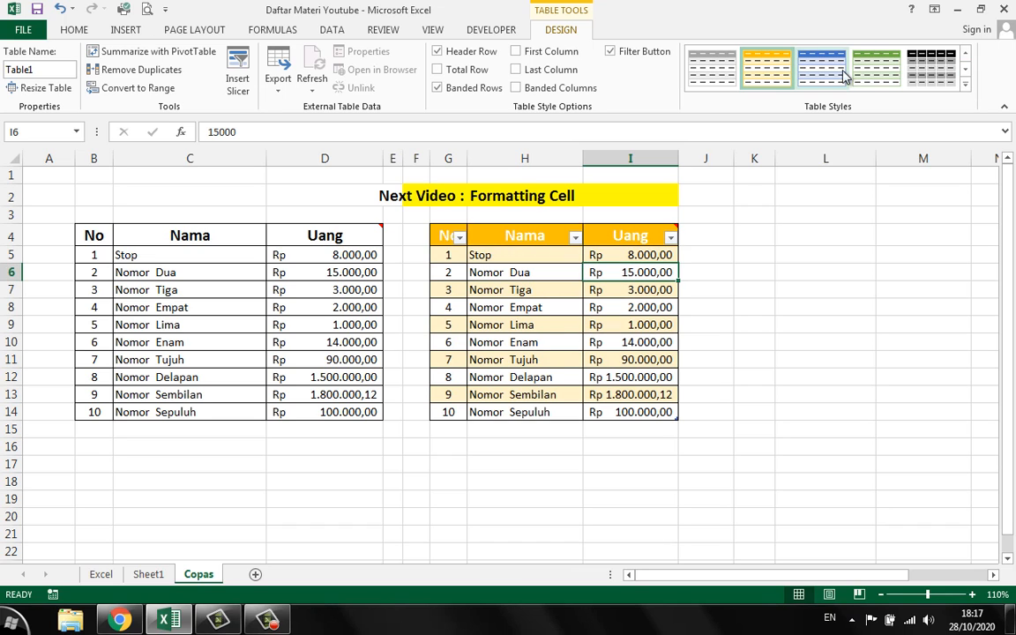
{"action": "left_click", "coordinate": [920, 74]}
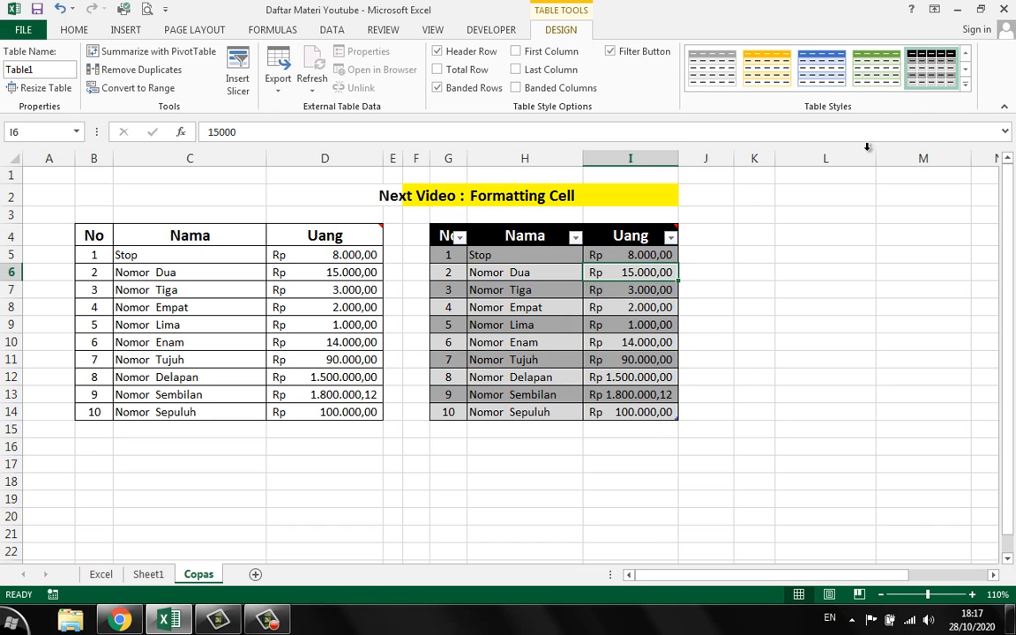
{"action": "left_click", "coordinate": [479, 342]}
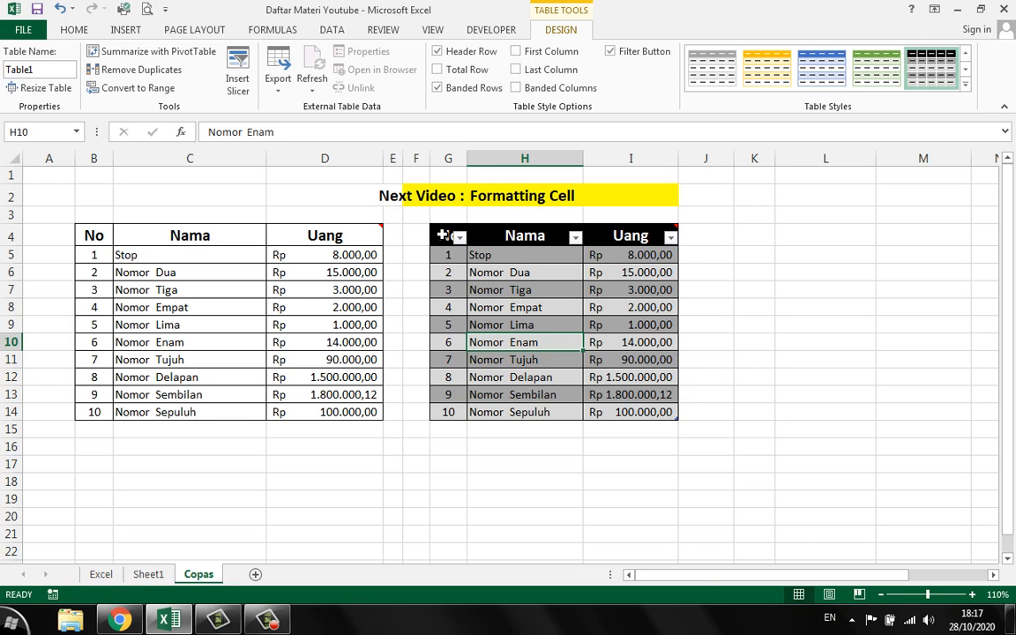
{"action": "left_click_drag", "start_coordinate": [442, 236], "coordinate": [652, 413]}
{"action": "left_click", "coordinate": [721, 323]}
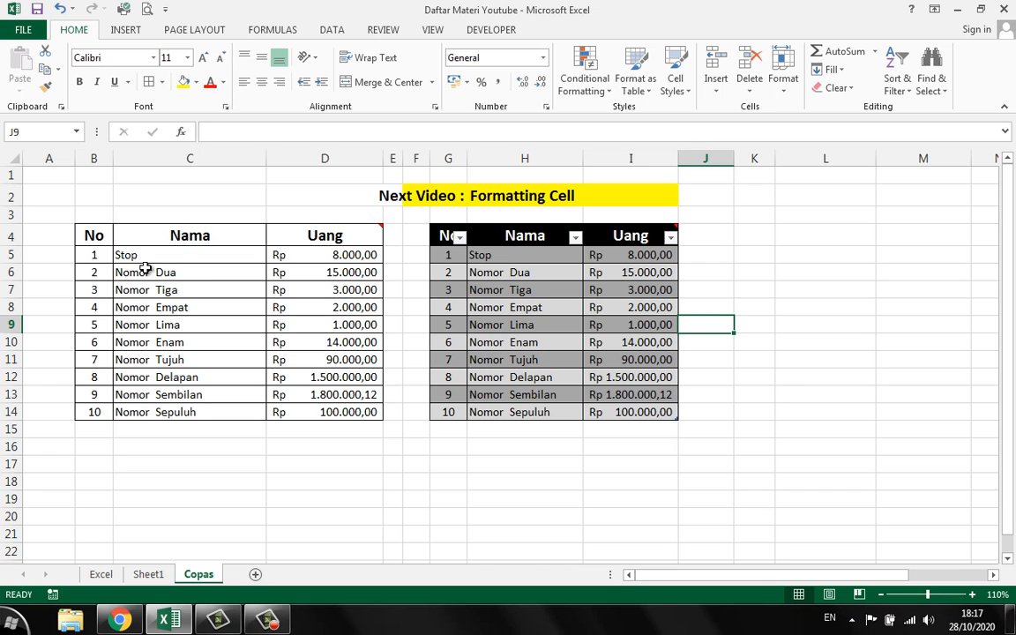
{"action": "left_click_drag", "start_coordinate": [97, 235], "coordinate": [319, 414]}
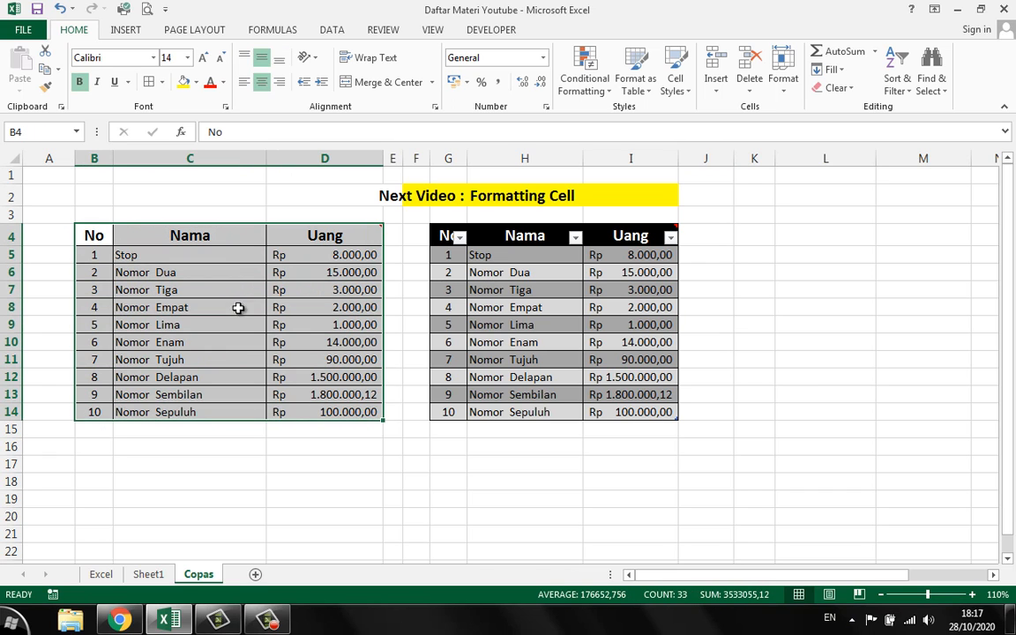
{"action": "left_click", "coordinate": [238, 307]}
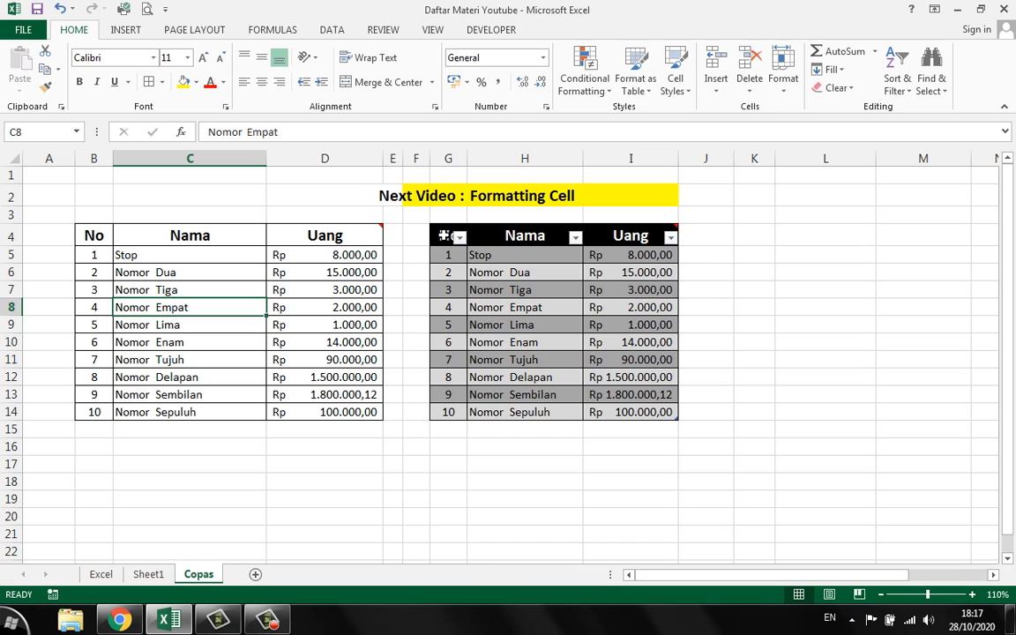
Step: Copy the styled table G4:I14 and paste it at cell K4 using Paste Special with All using Source theme
{"action": "left_click_drag", "start_coordinate": [445, 235], "coordinate": [653, 414]}
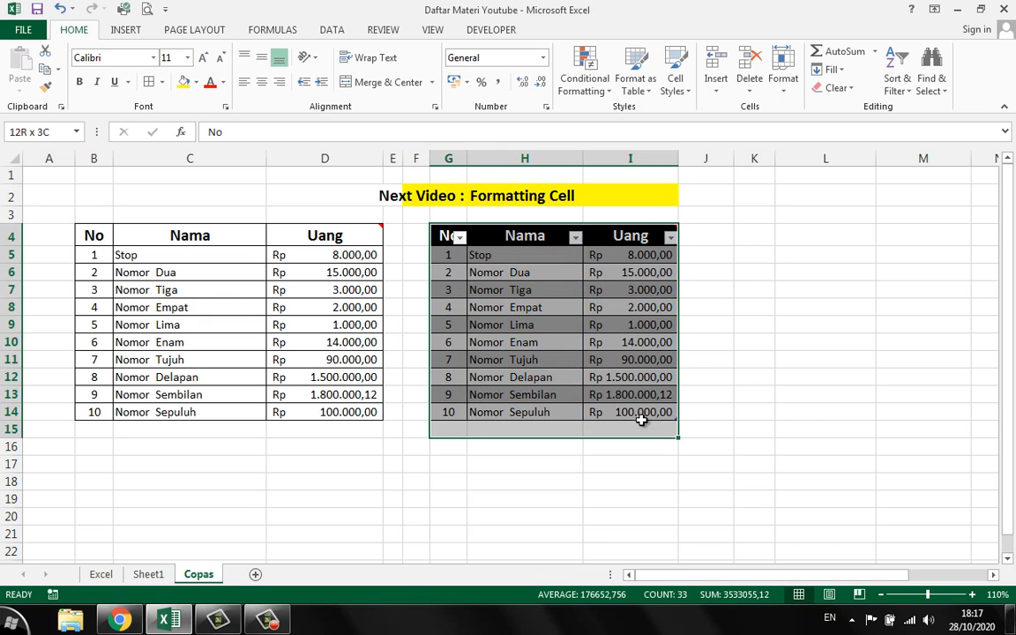
{"action": "right_click", "coordinate": [547, 264]}
{"action": "left_click", "coordinate": [582, 254]}
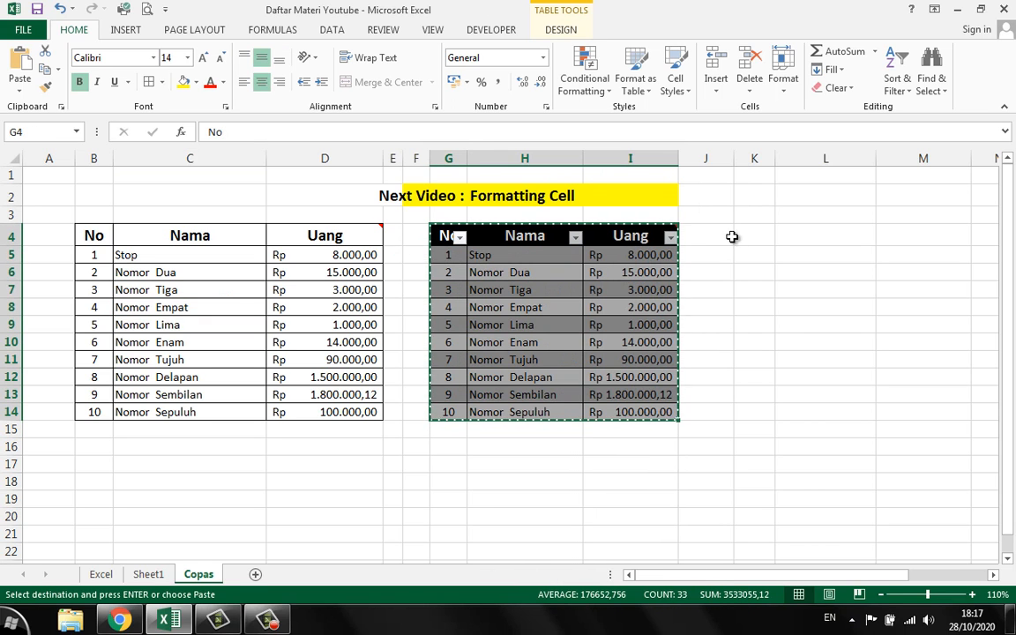
{"action": "right_click", "coordinate": [732, 236]}
{"action": "left_click", "coordinate": [805, 335]}
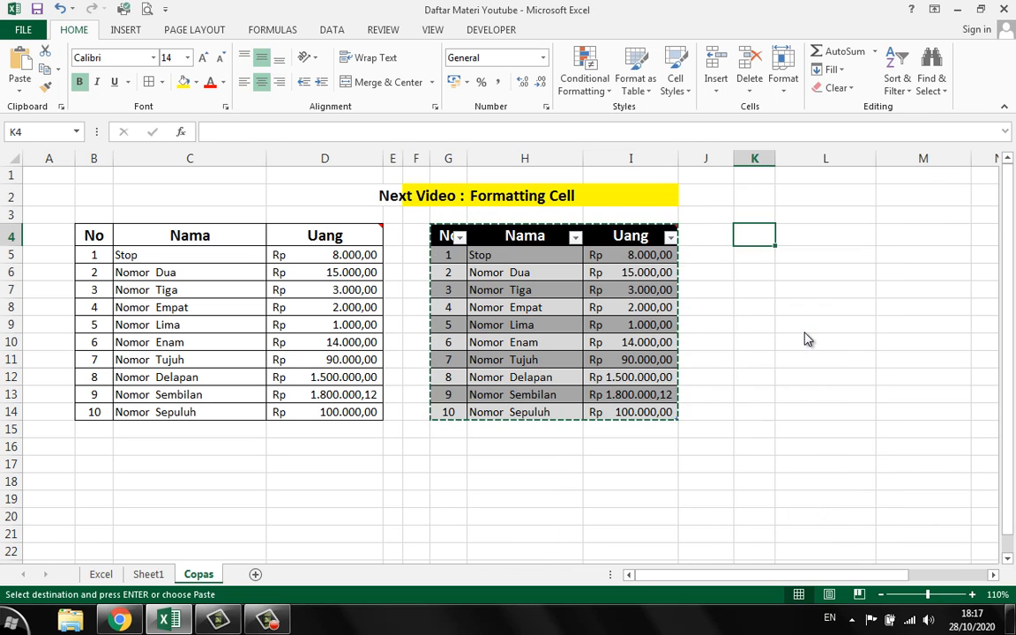
{"action": "left_click", "coordinate": [817, 241]}
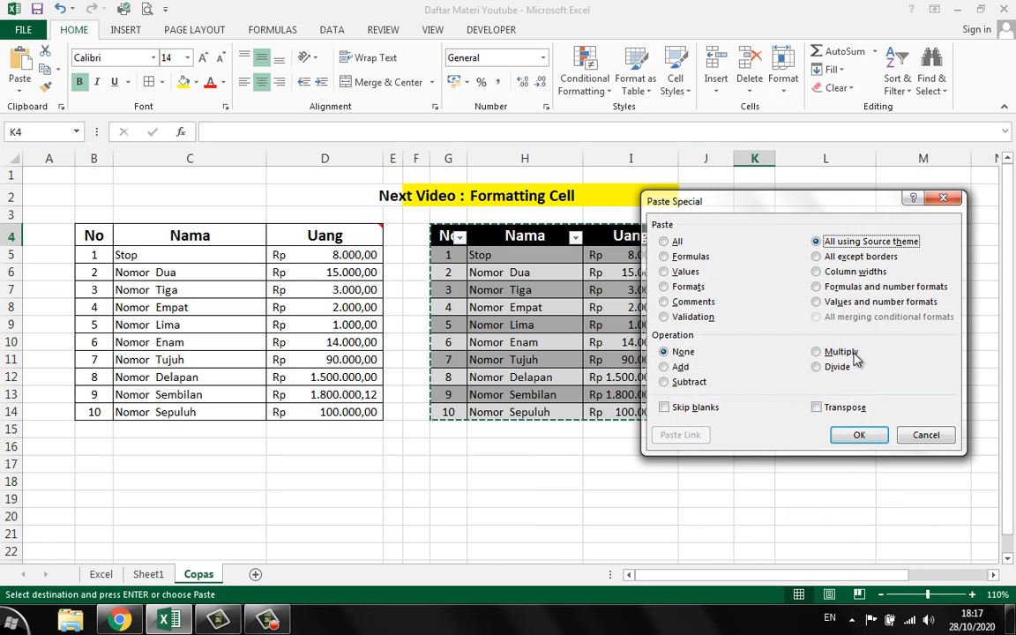
{"action": "left_click", "coordinate": [854, 435]}
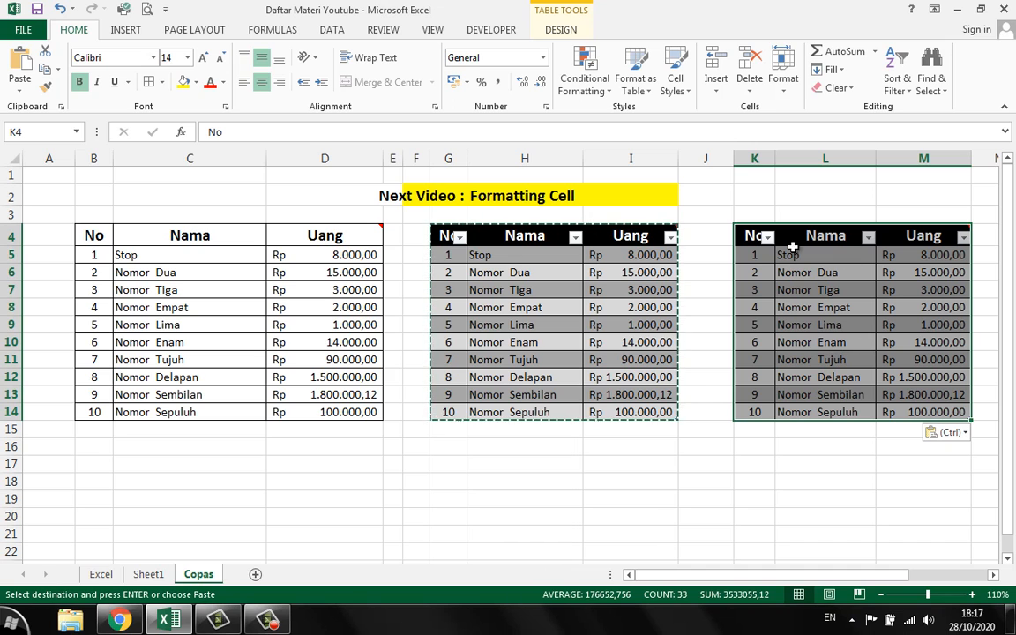
{"action": "left_click", "coordinate": [904, 273]}
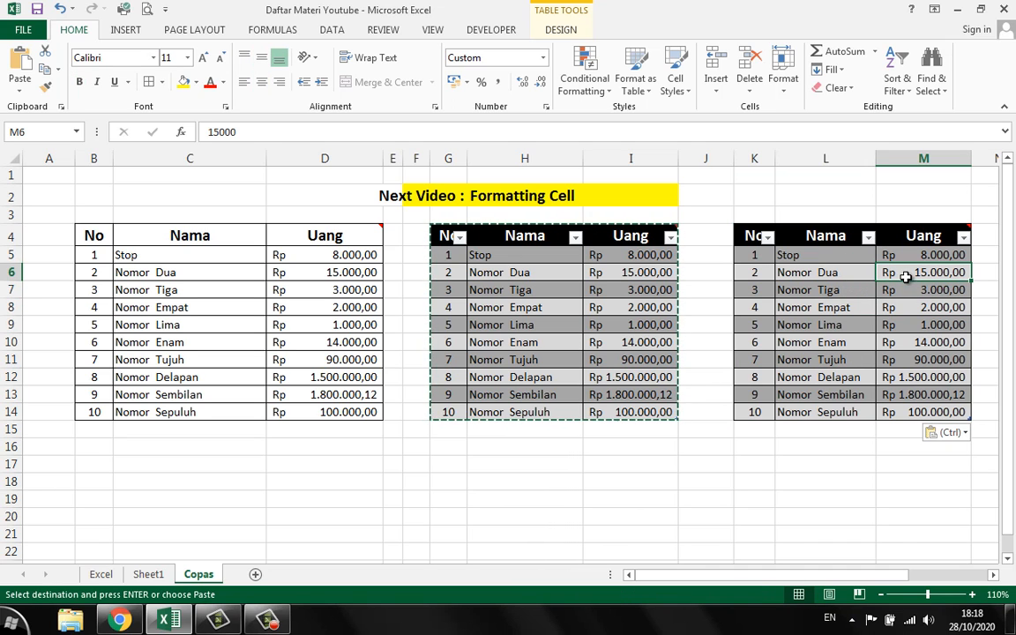
Step: Delete columns K through N, including the pasted copy of the styled table
{"action": "left_click_drag", "start_coordinate": [743, 234], "coordinate": [943, 448]}
{"action": "left_click_drag", "start_coordinate": [752, 158], "coordinate": [980, 194]}
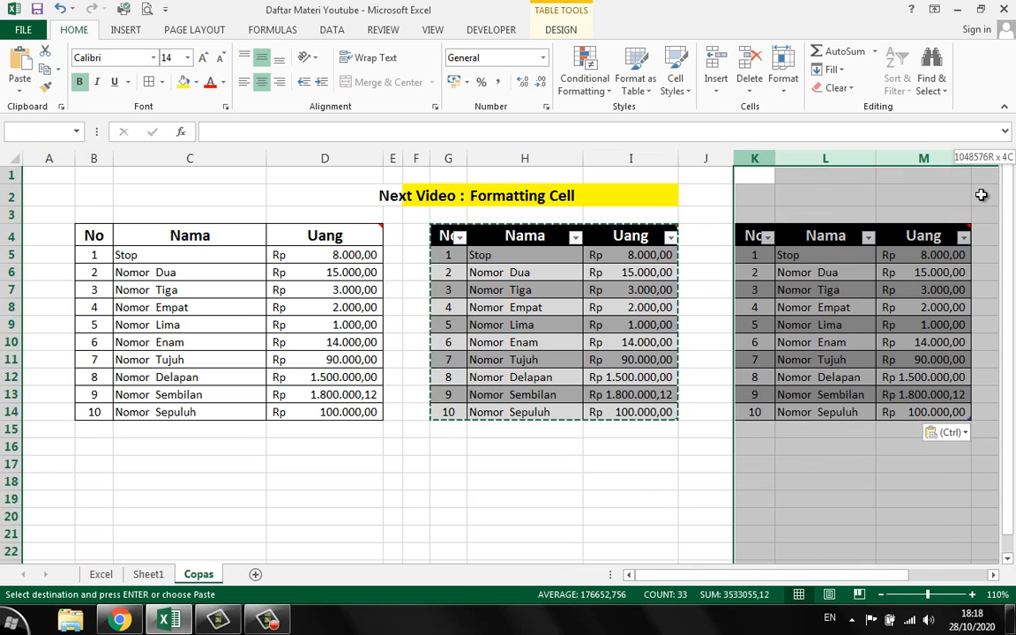
{"action": "right_click", "coordinate": [766, 164]}
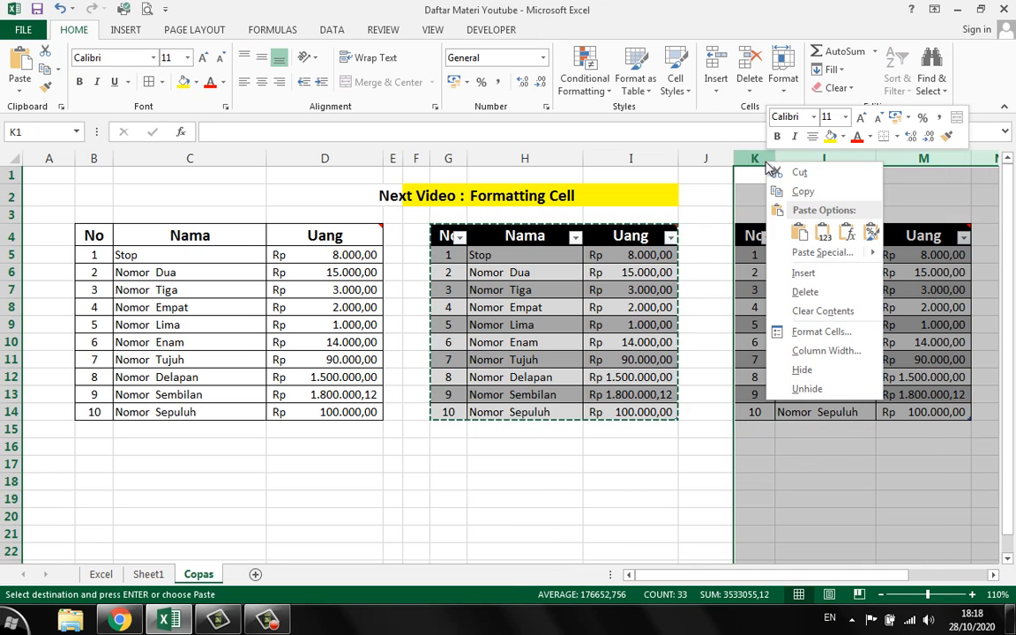
{"action": "left_click", "coordinate": [813, 292]}
{"action": "left_click", "coordinate": [816, 291]}
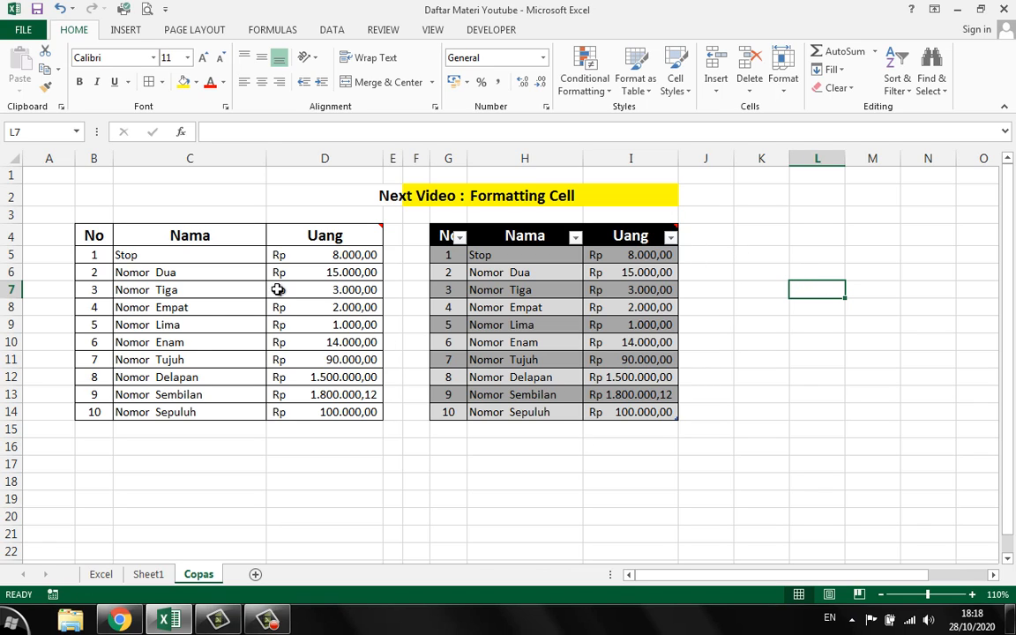
{"action": "left_click_drag", "start_coordinate": [95, 234], "coordinate": [319, 412]}
{"action": "right_click", "coordinate": [330, 274]}
{"action": "left_click", "coordinate": [357, 293]}
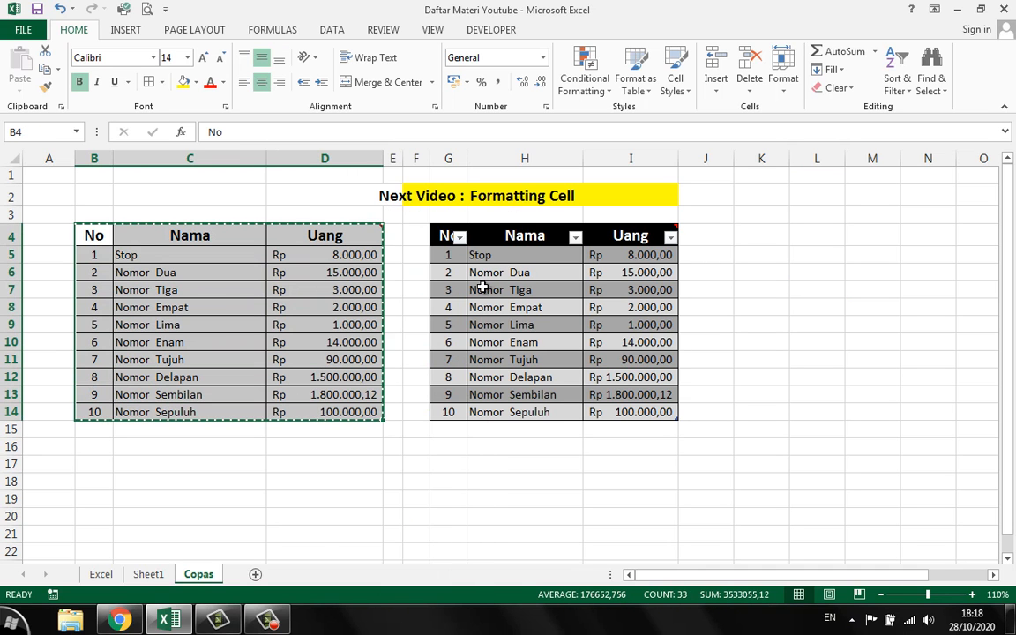
{"action": "right_click", "coordinate": [750, 241]}
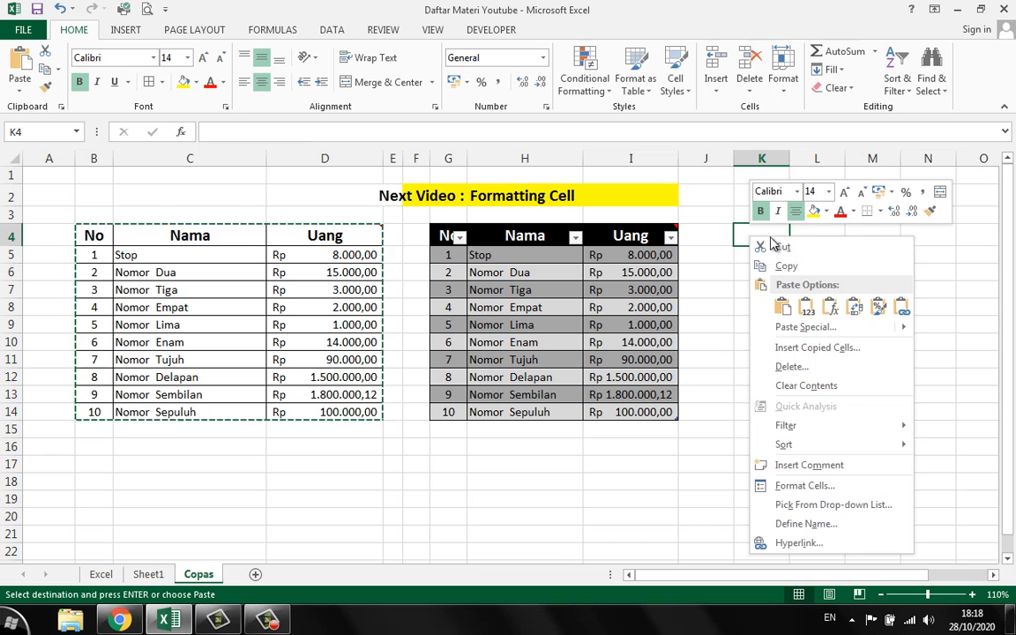
{"action": "left_click", "coordinate": [805, 327]}
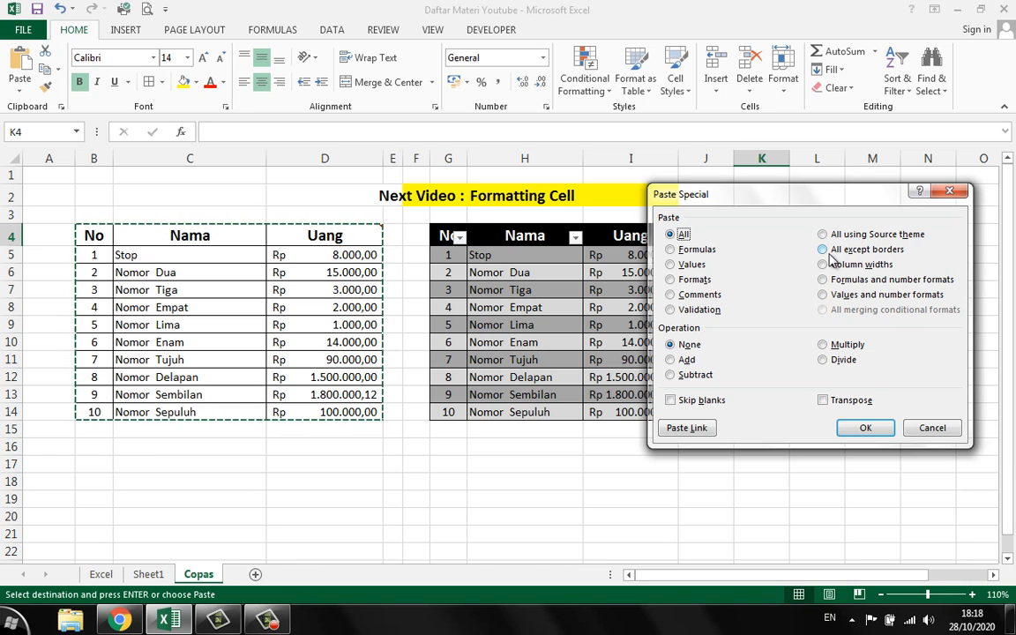
{"action": "left_click", "coordinate": [917, 432]}
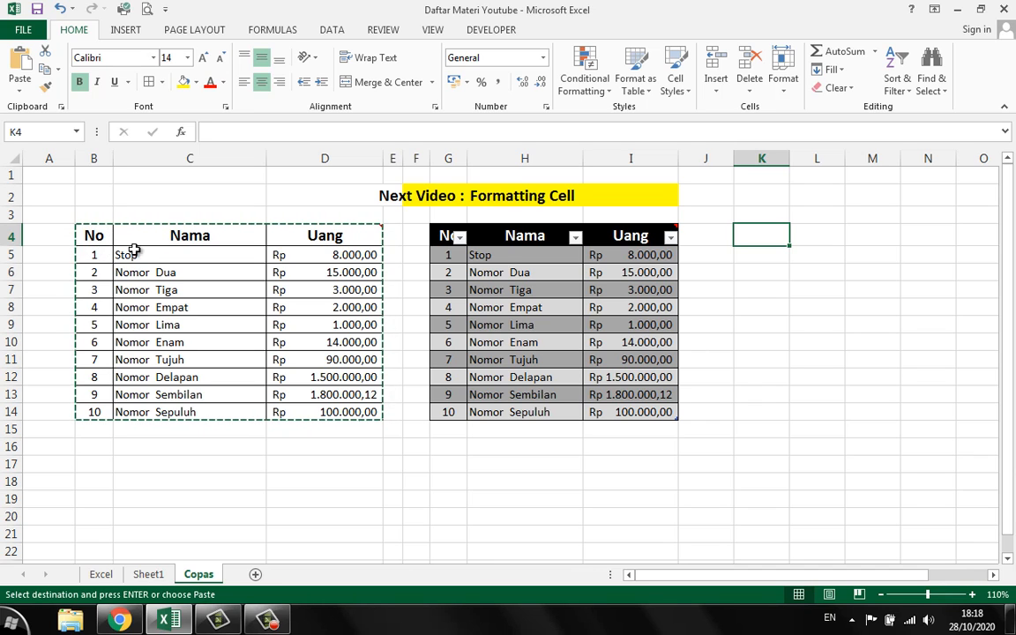
Step: Copy the plain table B4:D14 and paste it at cell K4 using Paste Special with All except borders
{"action": "left_click_drag", "start_coordinate": [104, 235], "coordinate": [313, 407]}
{"action": "right_click", "coordinate": [313, 306]}
{"action": "left_click", "coordinate": [342, 296]}
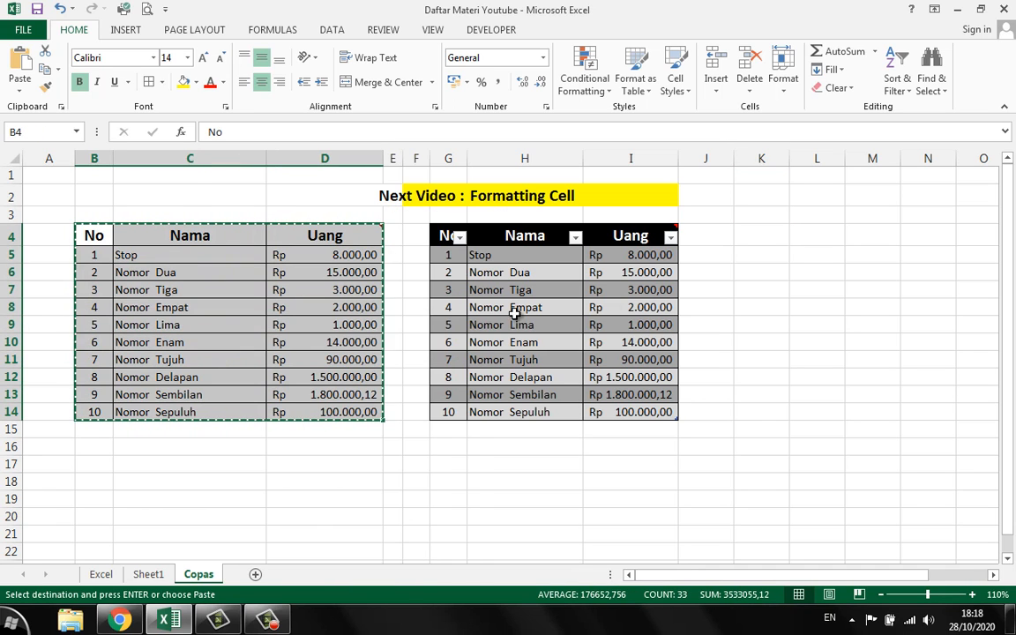
{"action": "left_click", "coordinate": [761, 251]}
{"action": "left_click", "coordinate": [754, 238]}
{"action": "right_click", "coordinate": [755, 238]}
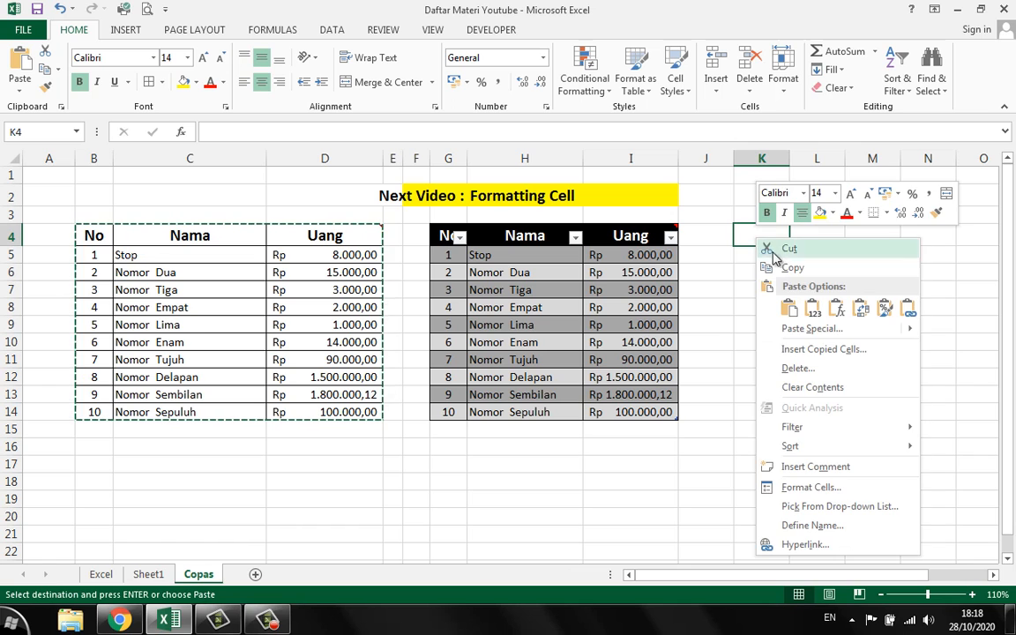
{"action": "left_click", "coordinate": [776, 324]}
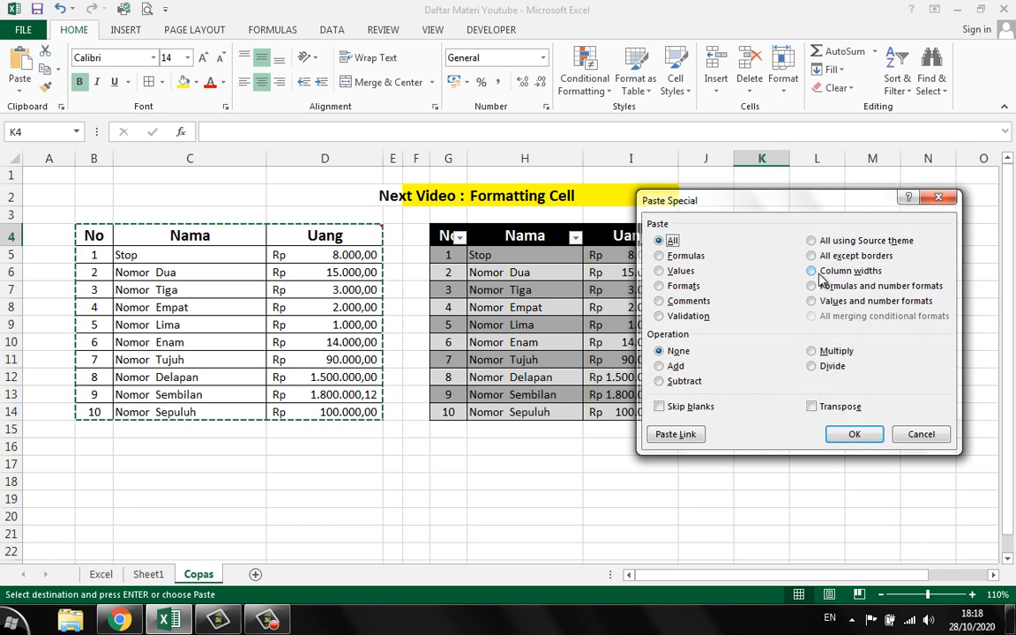
{"action": "left_click", "coordinate": [830, 256]}
{"action": "left_click", "coordinate": [855, 433]}
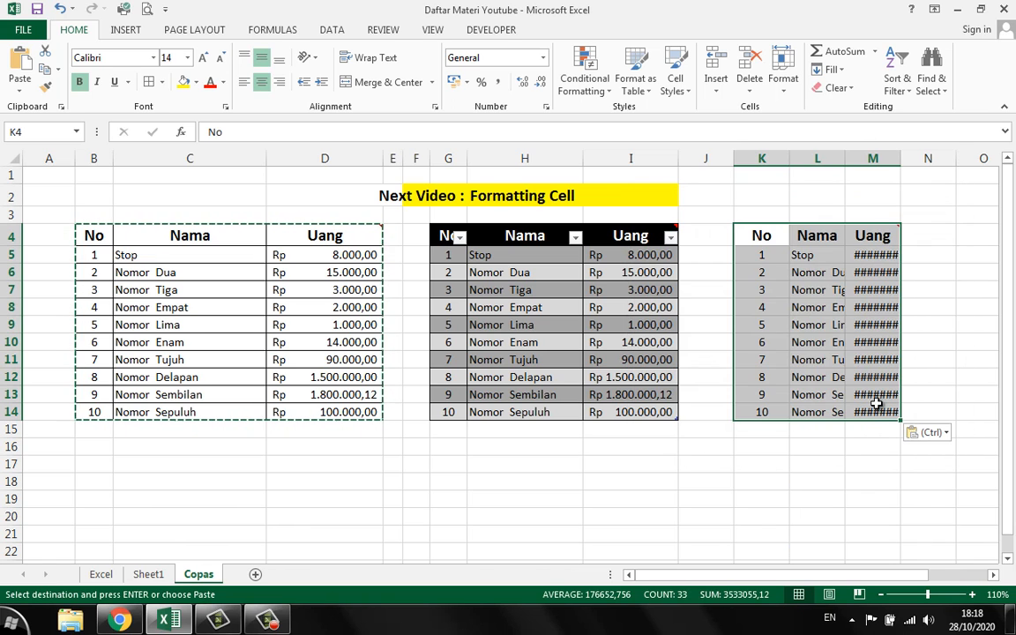
Step: Fit the widths of columns K, L and M to the pasted table and narrow the spacer column J
{"action": "double_click", "coordinate": [896, 161]}
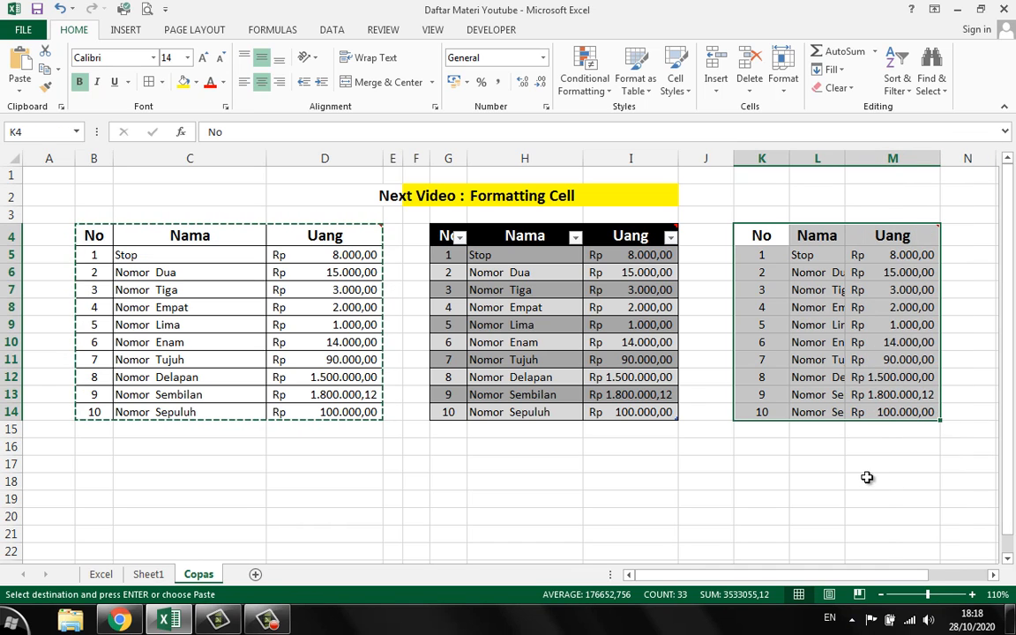
{"action": "left_click", "coordinate": [869, 405]}
{"action": "left_click", "coordinate": [800, 255]}
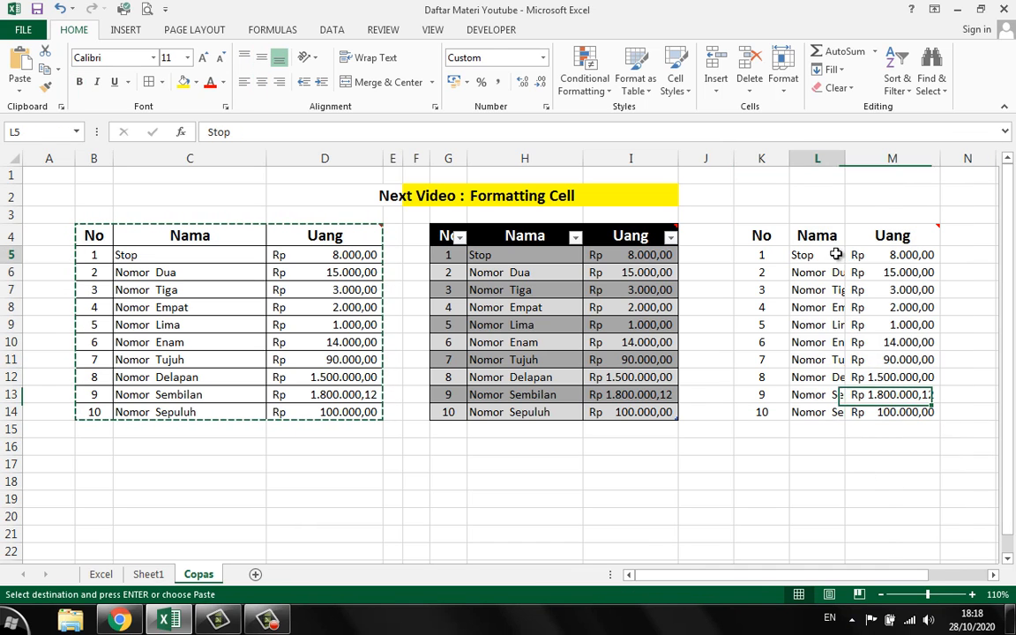
{"action": "double_click", "coordinate": [841, 163]}
{"action": "mouse_move", "coordinate": [734, 160]}
{"action": "left_mouse_down"}
{"action": "mouse_move", "coordinate": [697, 163]}
{"action": "mouse_move", "coordinate": [727, 164]}
{"action": "left_mouse_up"}
{"action": "left_click", "coordinate": [873, 306]}
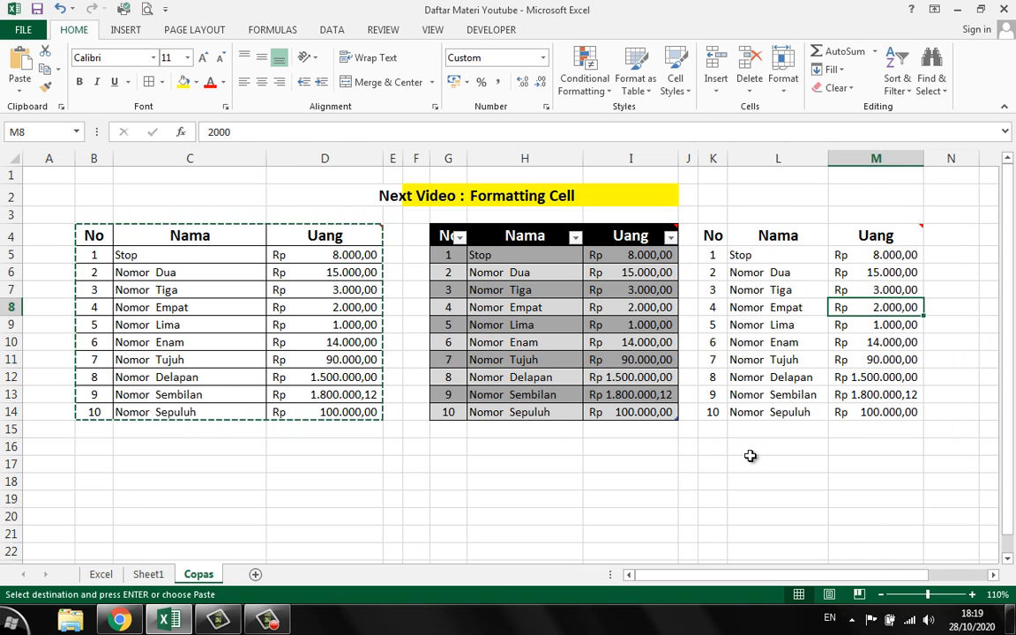
{"action": "left_click_drag", "start_coordinate": [88, 233], "coordinate": [331, 410]}
{"action": "right_click", "coordinate": [303, 267]}
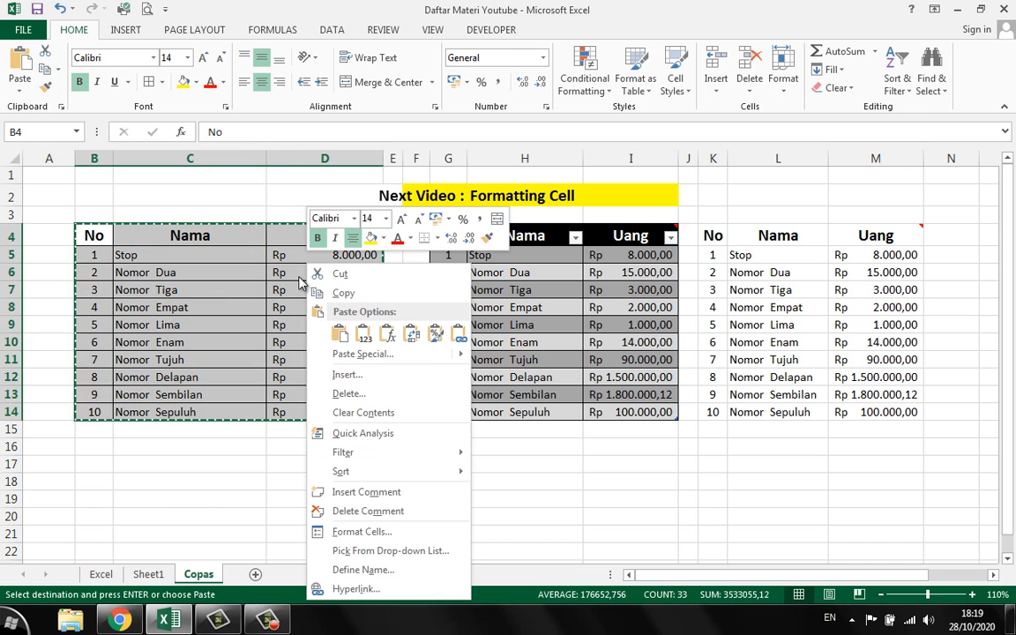
{"action": "left_click", "coordinate": [341, 294]}
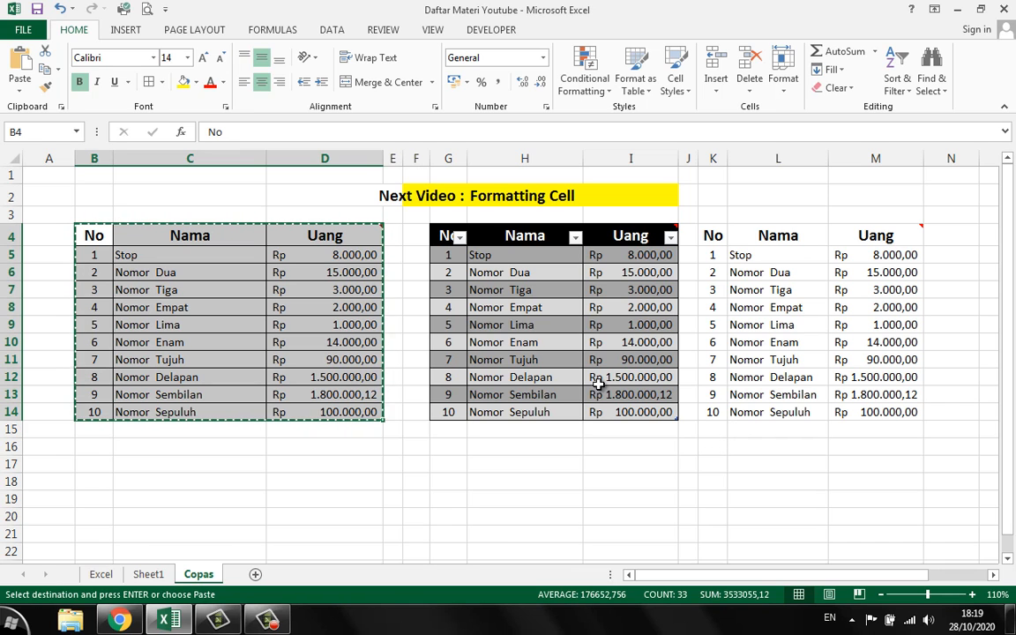
Step: Delete the table columns of the black-and-grey styled table in G4:I14
{"action": "left_click_drag", "start_coordinate": [444, 236], "coordinate": [651, 414]}
{"action": "right_click", "coordinate": [597, 309]}
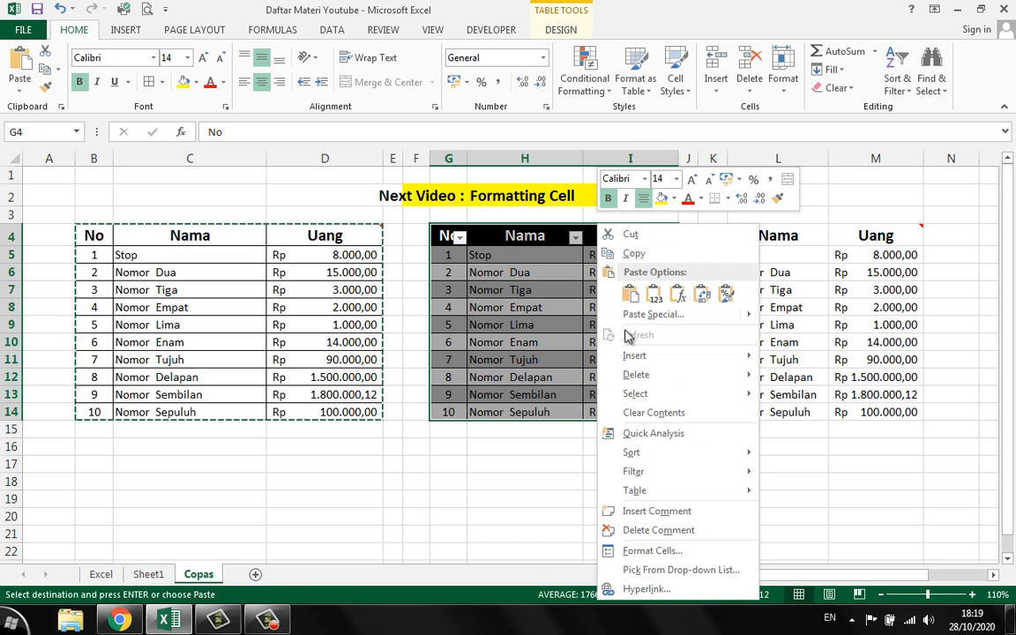
{"action": "mouse_move", "coordinate": [679, 375]}
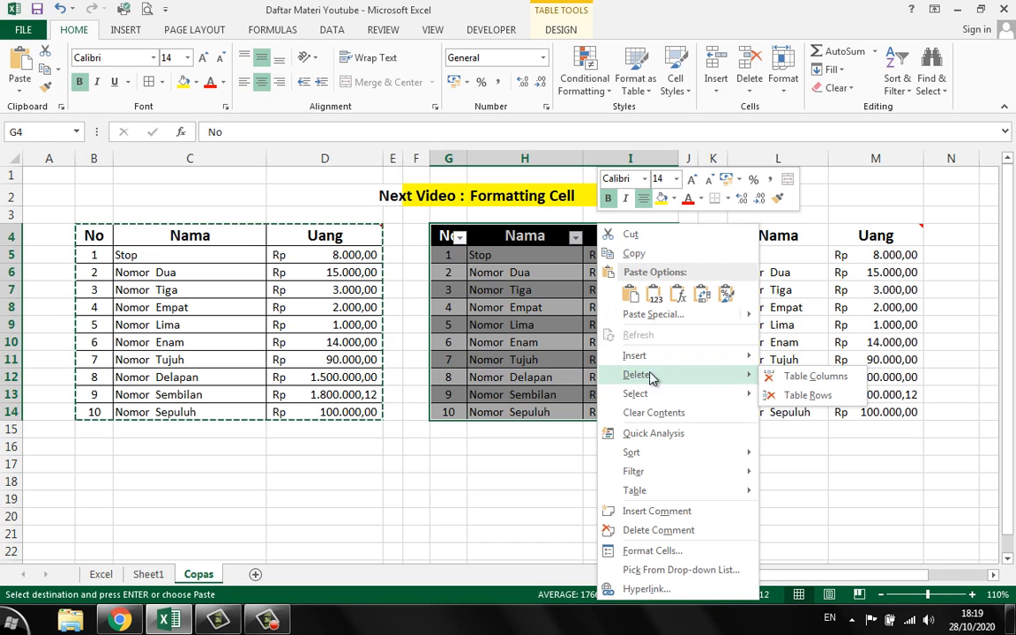
{"action": "left_click", "coordinate": [793, 394]}
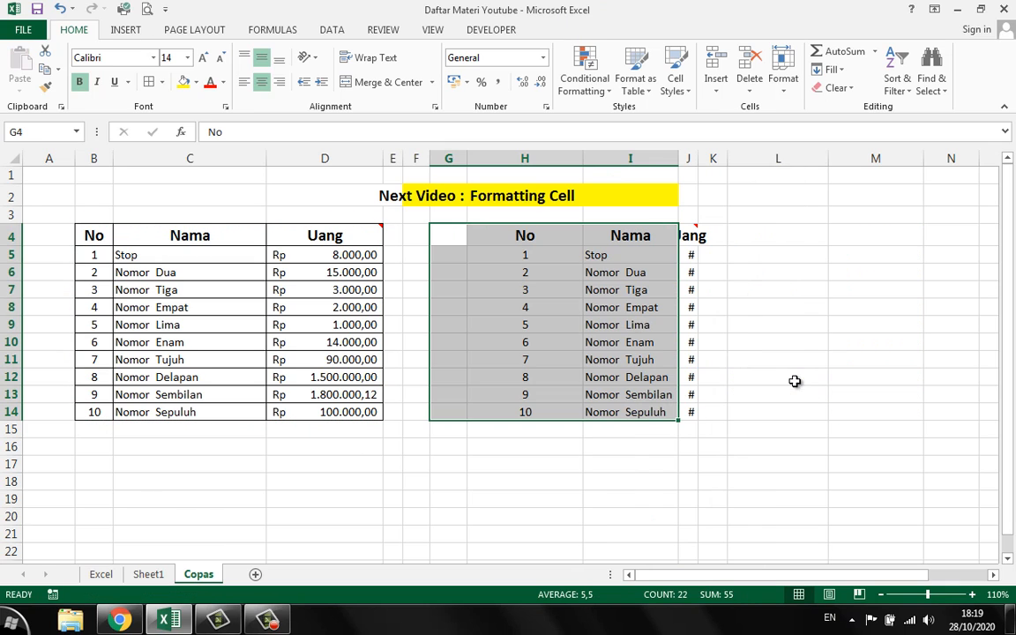
{"action": "left_click", "coordinate": [734, 344]}
Step: Narrow column H and fit the widths of columns I and J to the borderless table
{"action": "left_click", "coordinate": [690, 254]}
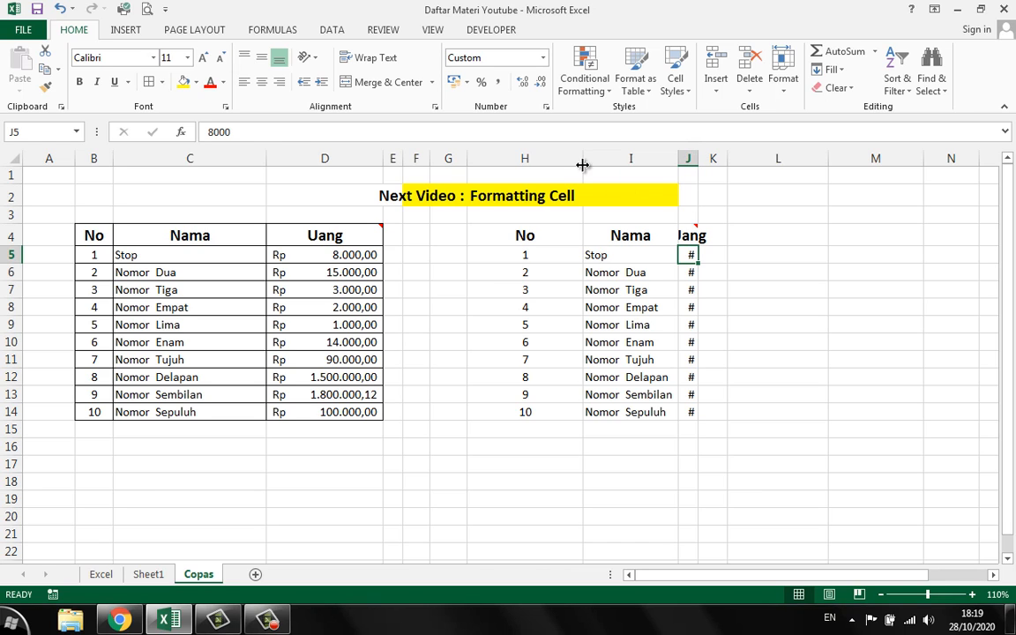
{"action": "left_click_drag", "start_coordinate": [582, 165], "coordinate": [494, 164]}
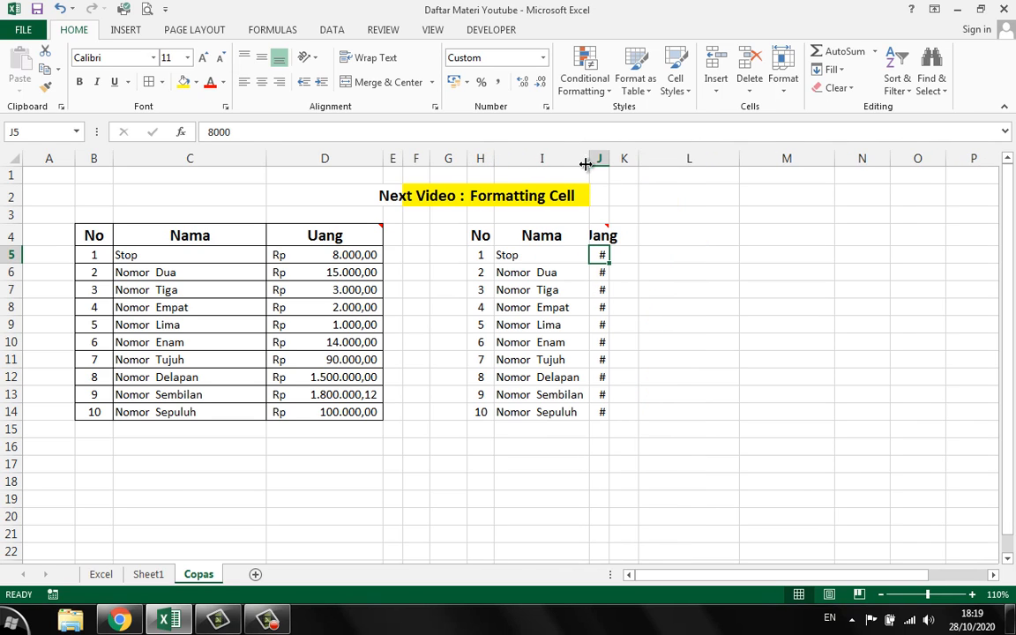
{"action": "left_click", "coordinate": [585, 156]}
{"action": "double_click", "coordinate": [610, 159]}
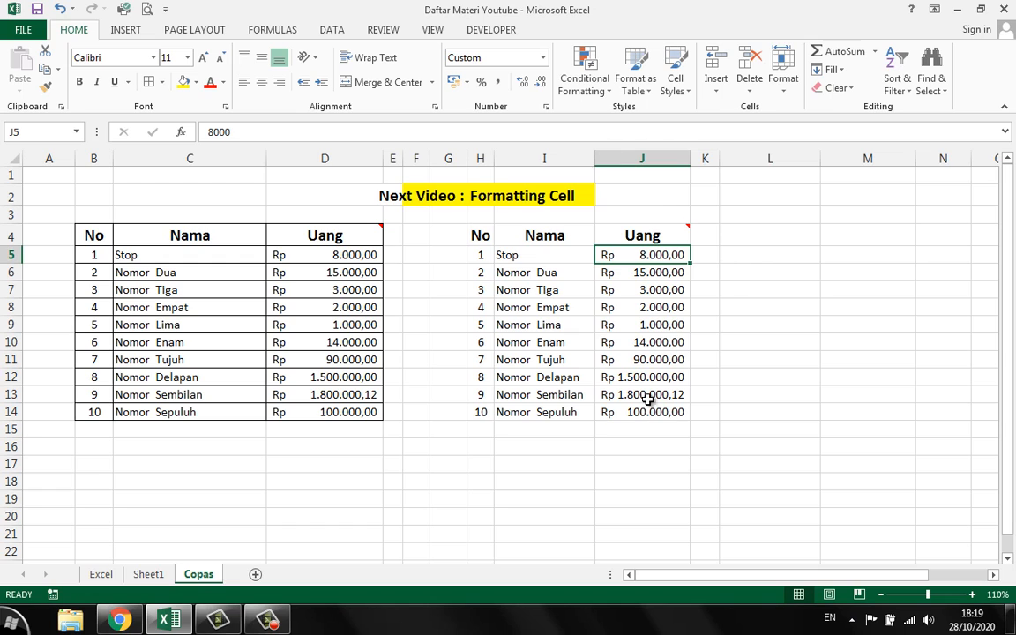
{"action": "left_click", "coordinate": [621, 461]}
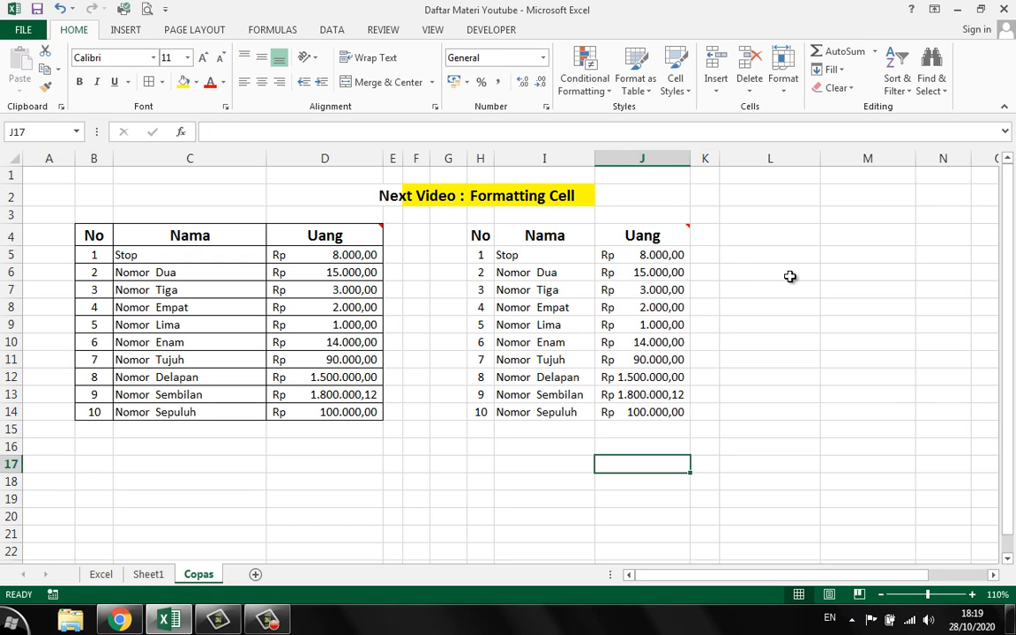
Step: Label the borderless table by entering "paste all except borders" in cell I15, and fill the cell yellow
{"action": "left_click", "coordinate": [728, 241]}
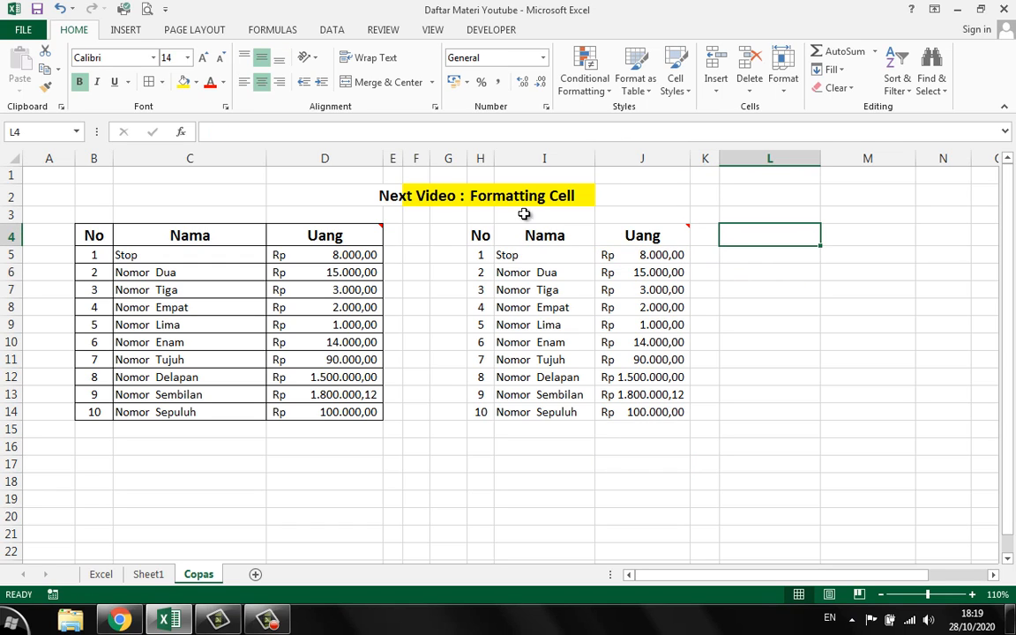
{"action": "left_click", "coordinate": [519, 434]}
{"action": "type", "text": "paste "}
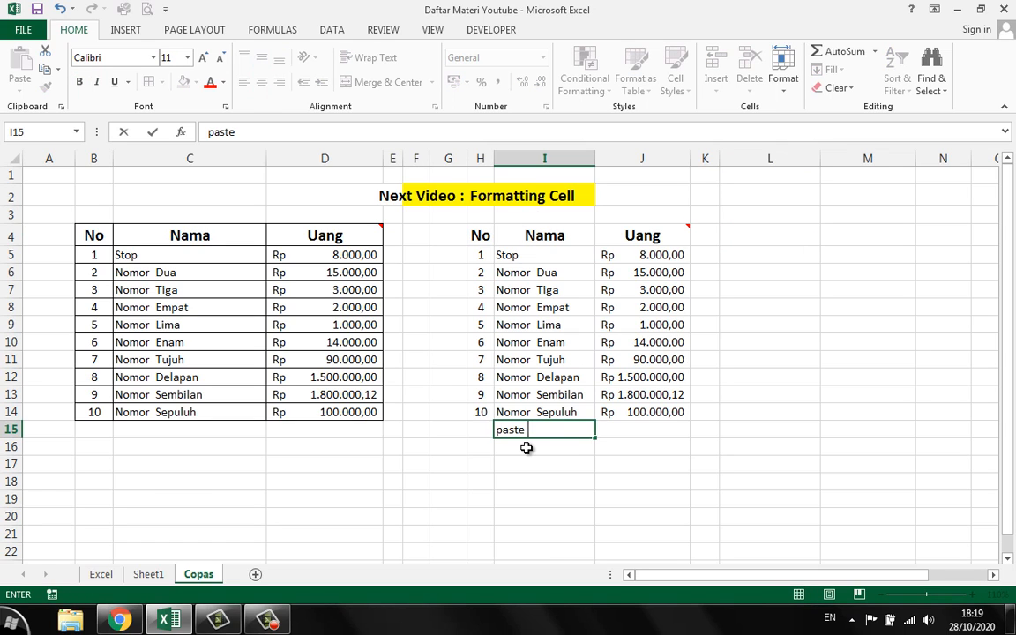
{"action": "type", "text": "all except borders"}
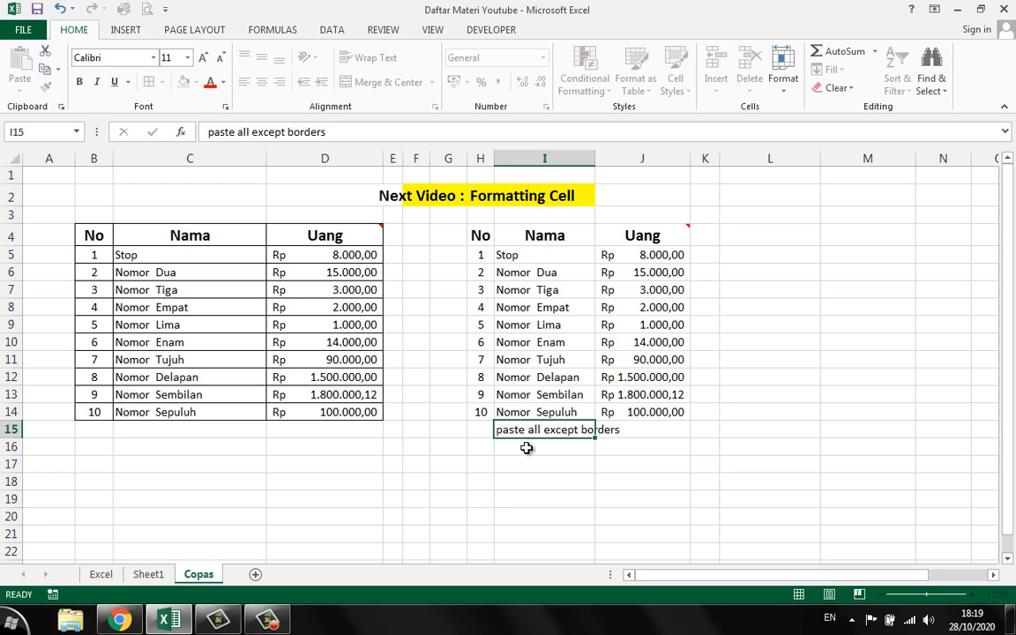
{"action": "key", "text": "Return"}
{"action": "key", "text": "Up"}
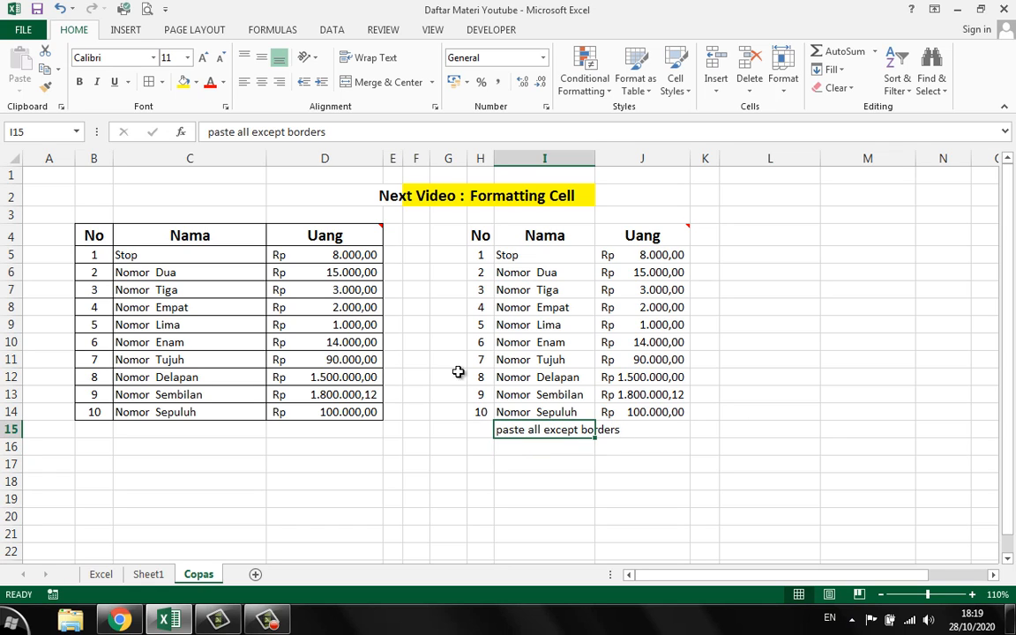
{"action": "left_click", "coordinate": [183, 81]}
{"action": "left_click", "coordinate": [657, 482]}
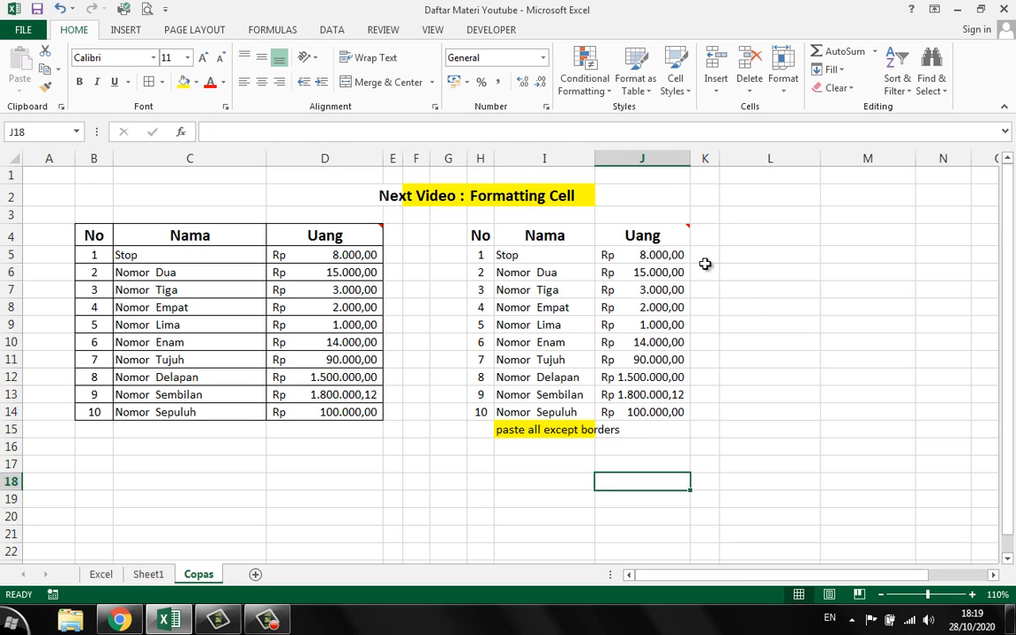
Step: Copy the bordered table B4:D14 and paste only its values at cell L4
{"action": "left_click_drag", "start_coordinate": [97, 236], "coordinate": [335, 411]}
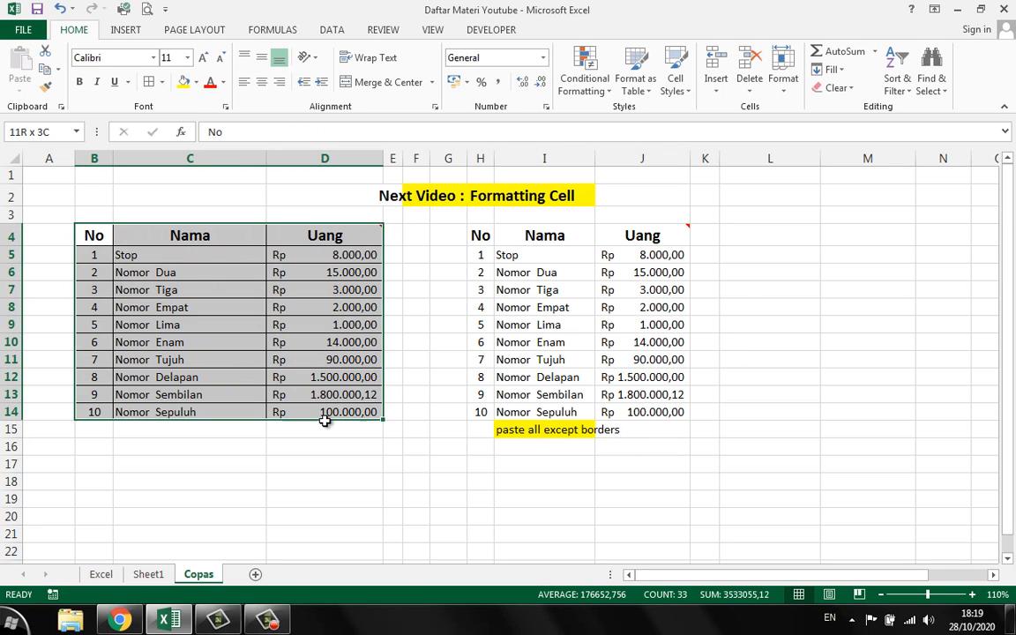
{"action": "right_click", "coordinate": [293, 261]}
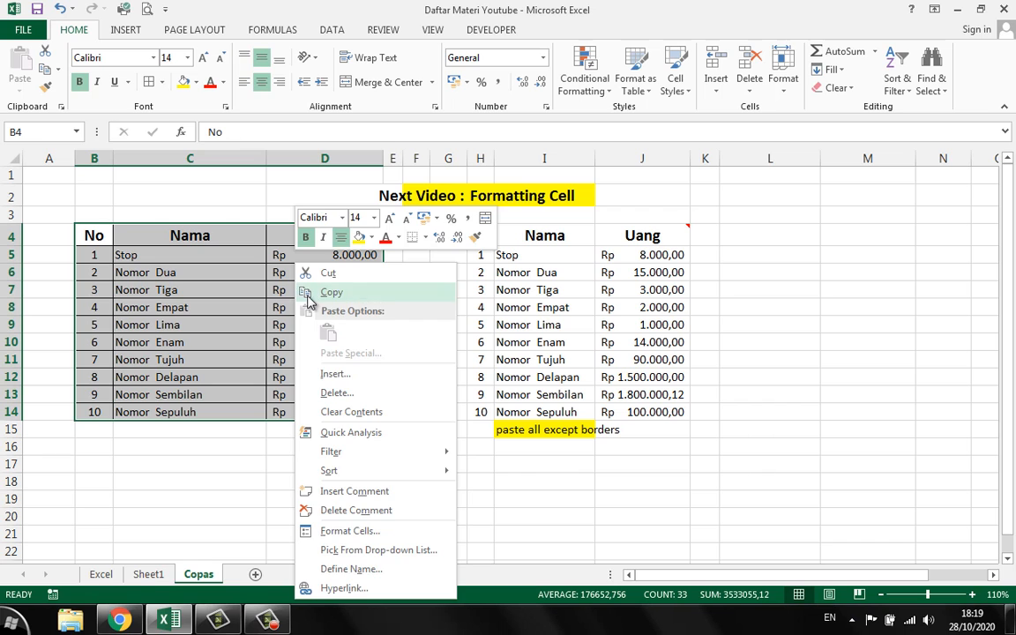
{"action": "left_click", "coordinate": [325, 291]}
{"action": "left_click", "coordinate": [736, 239]}
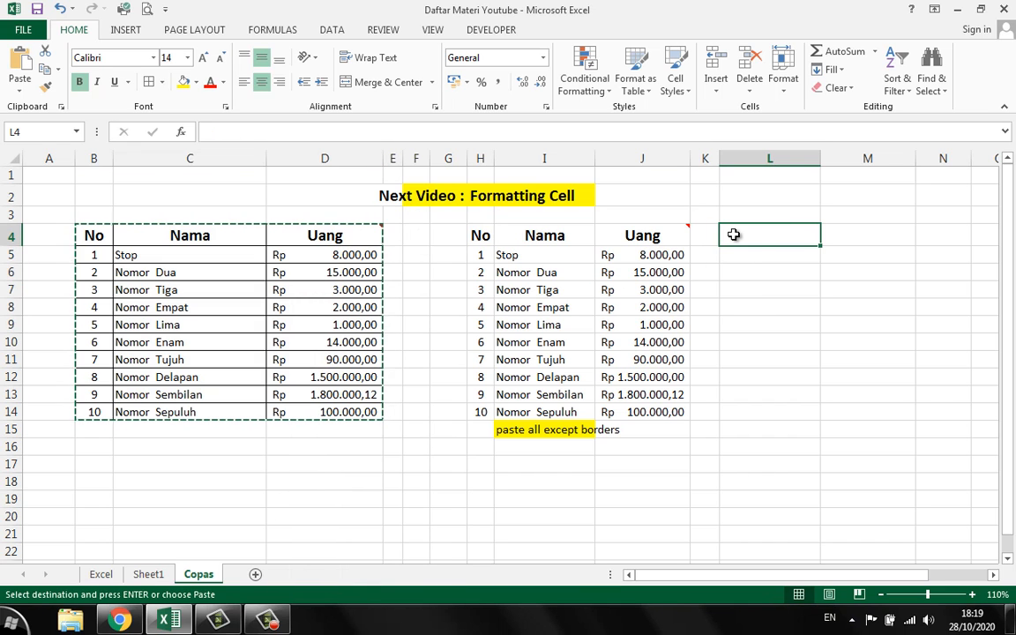
{"action": "right_click", "coordinate": [736, 236]}
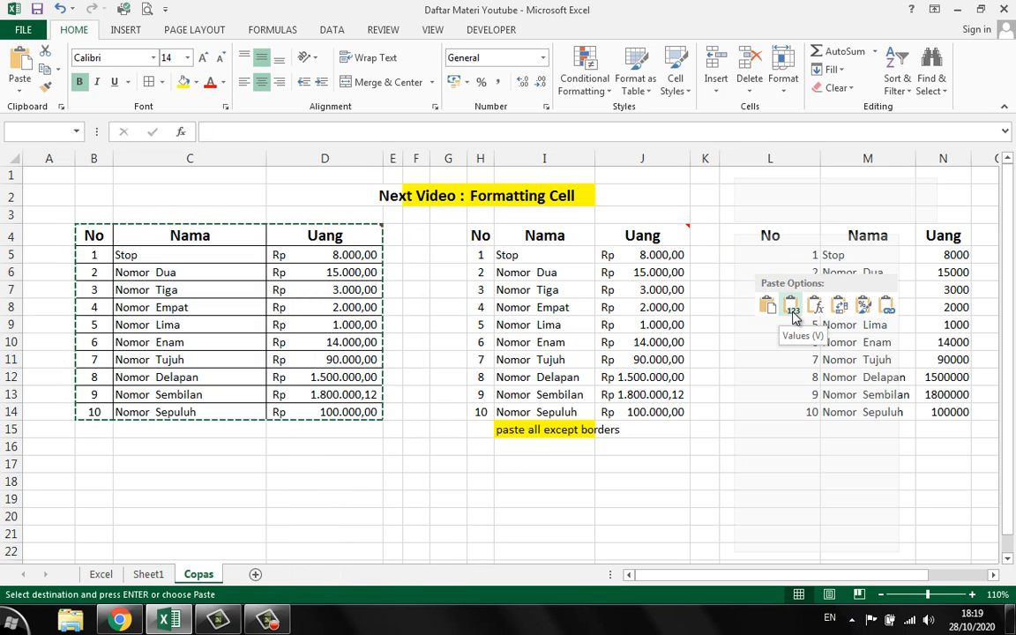
{"action": "left_click", "coordinate": [791, 305]}
Step: Fit the widths of columns L, M and N to the pasted values and end the copy mode
{"action": "double_click", "coordinate": [817, 155]}
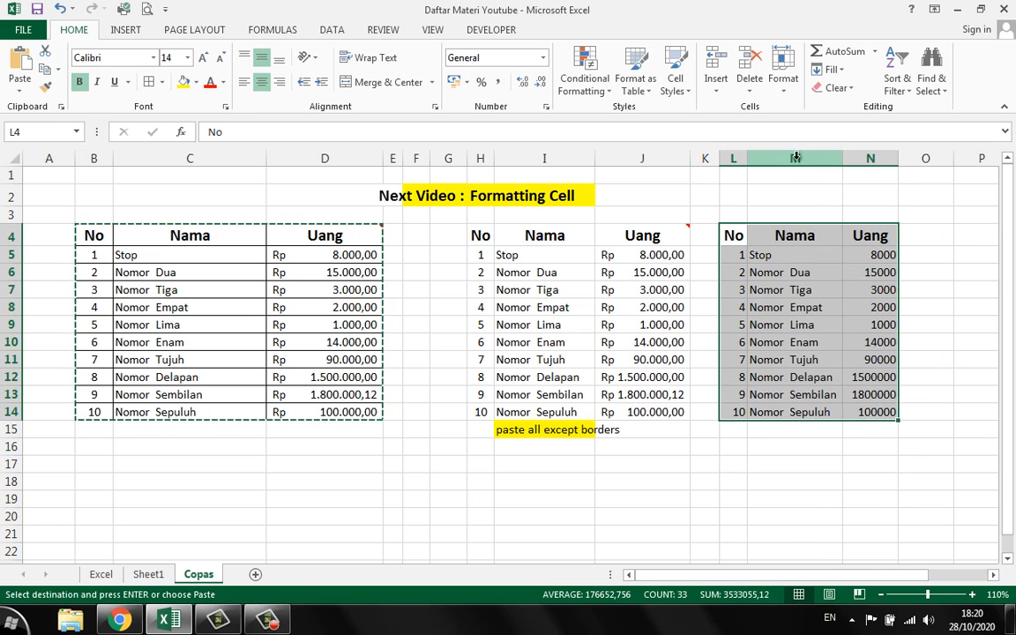
{"action": "left_click_drag", "start_coordinate": [738, 153], "coordinate": [864, 163]}
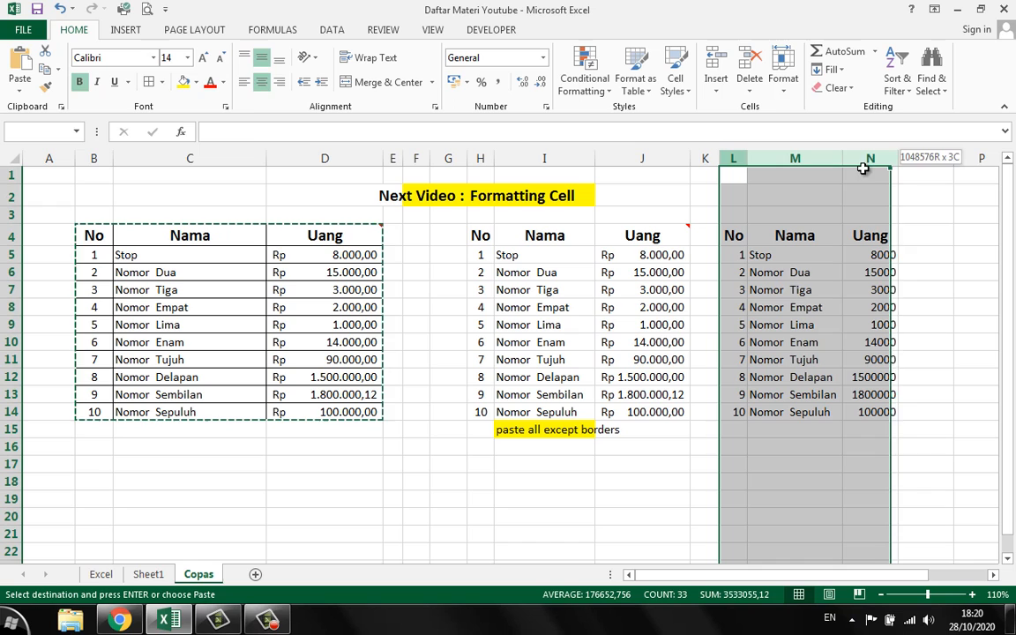
{"action": "double_click", "coordinate": [747, 159]}
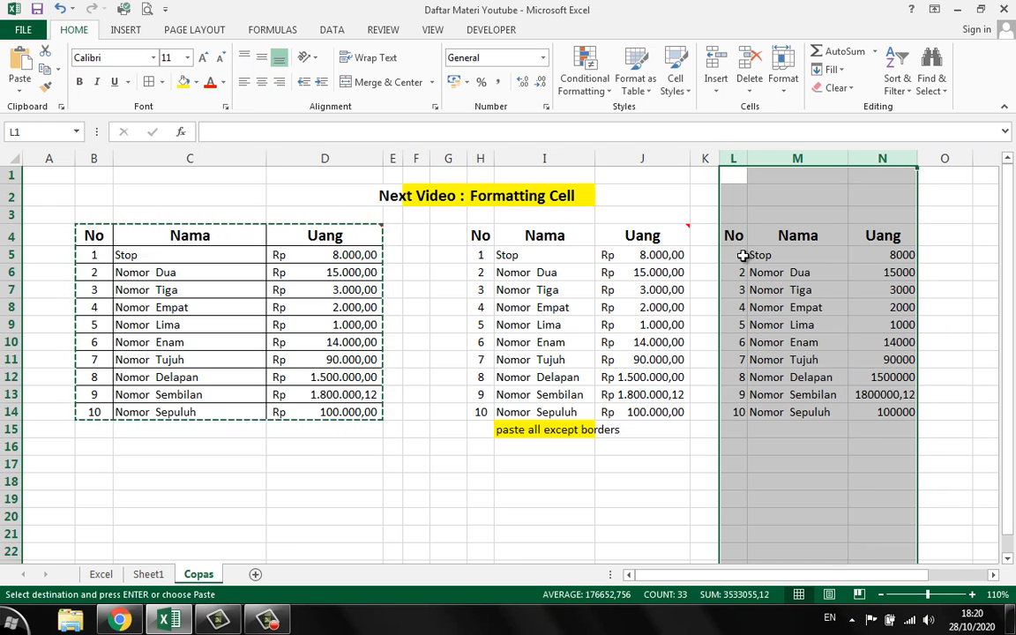
{"action": "left_click", "coordinate": [733, 159]}
{"action": "key", "text": "Escape"}
{"action": "left_click", "coordinate": [703, 342]}
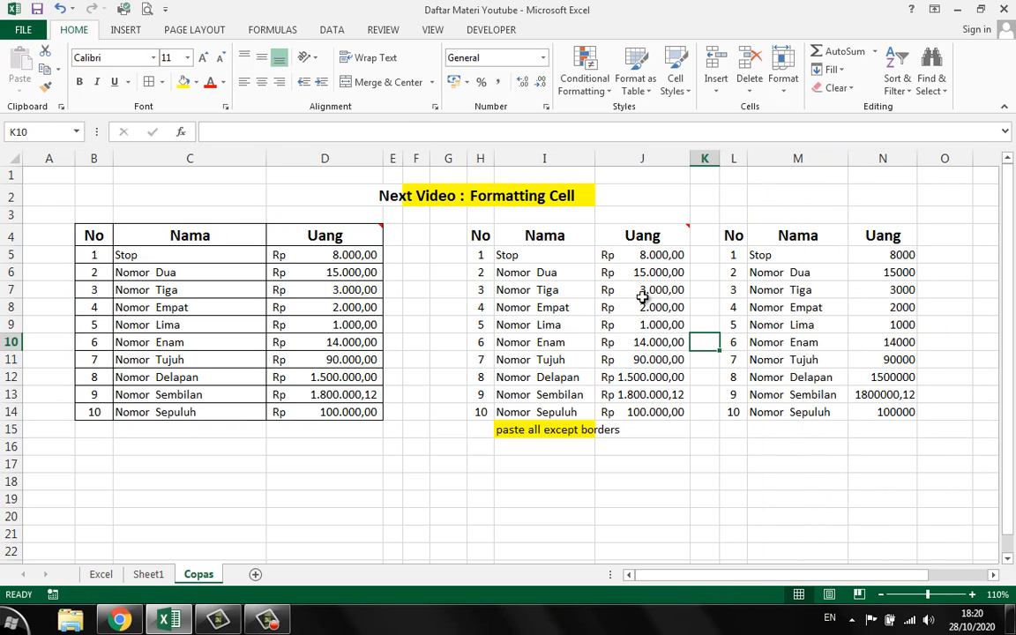
Step: Label the values-only table by entering "paste value" in cell M15, and fill the cell yellow
{"action": "left_click", "coordinate": [626, 272]}
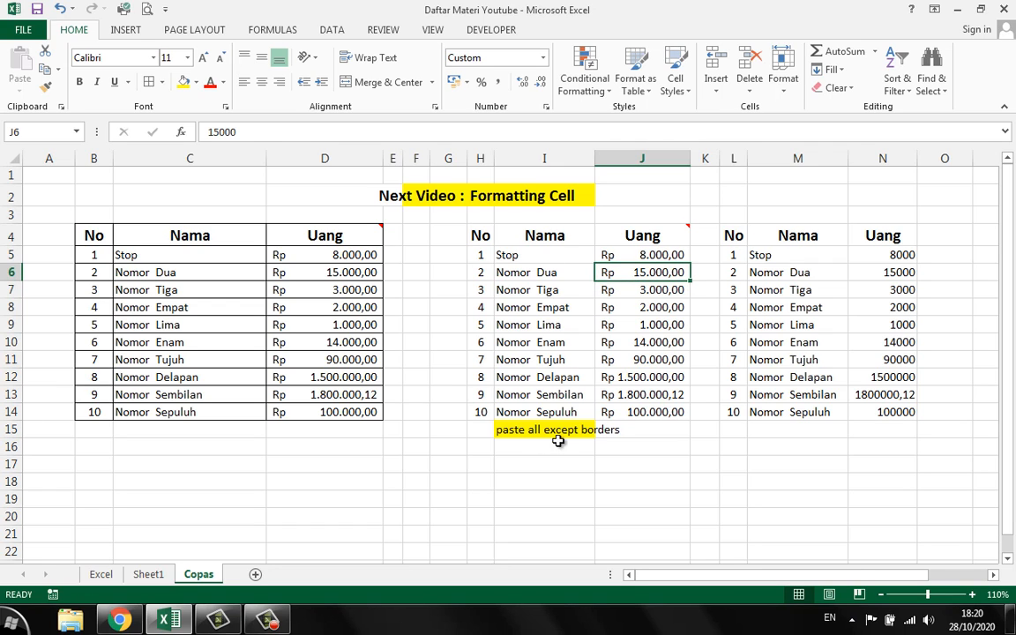
{"action": "left_click", "coordinate": [788, 429]}
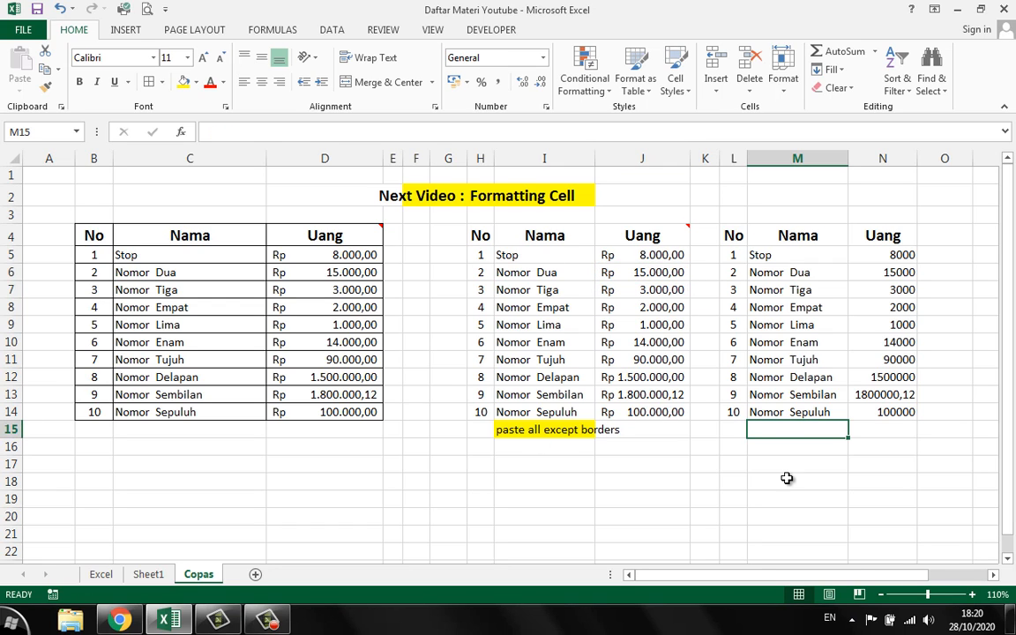
{"action": "left_click", "coordinate": [672, 501]}
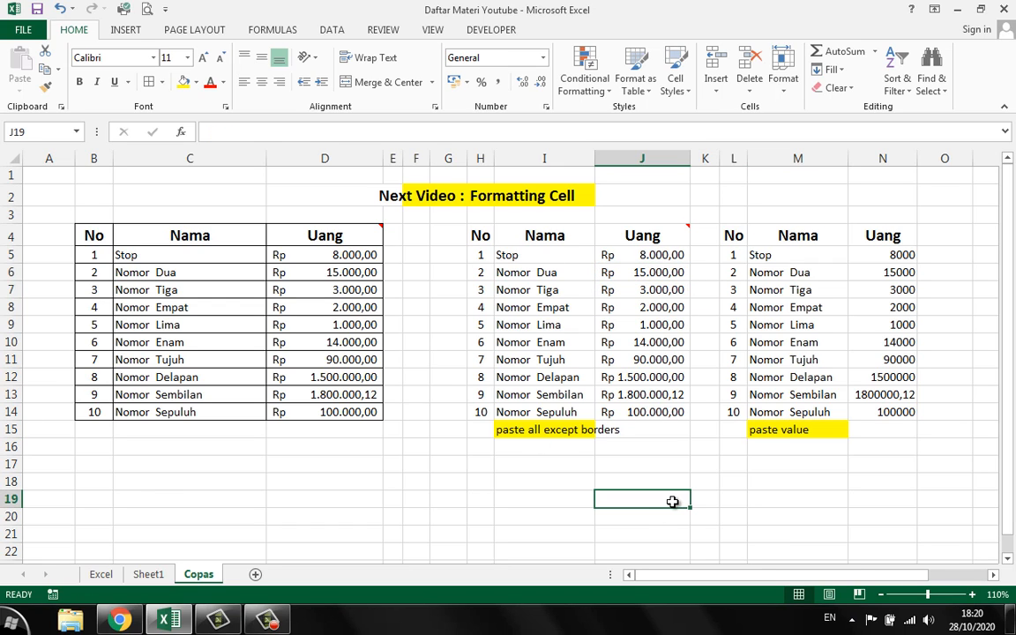
Step: Compare the Uang number formatting in the original, all-except-borders and values-only tables
{"action": "left_click", "coordinate": [725, 453]}
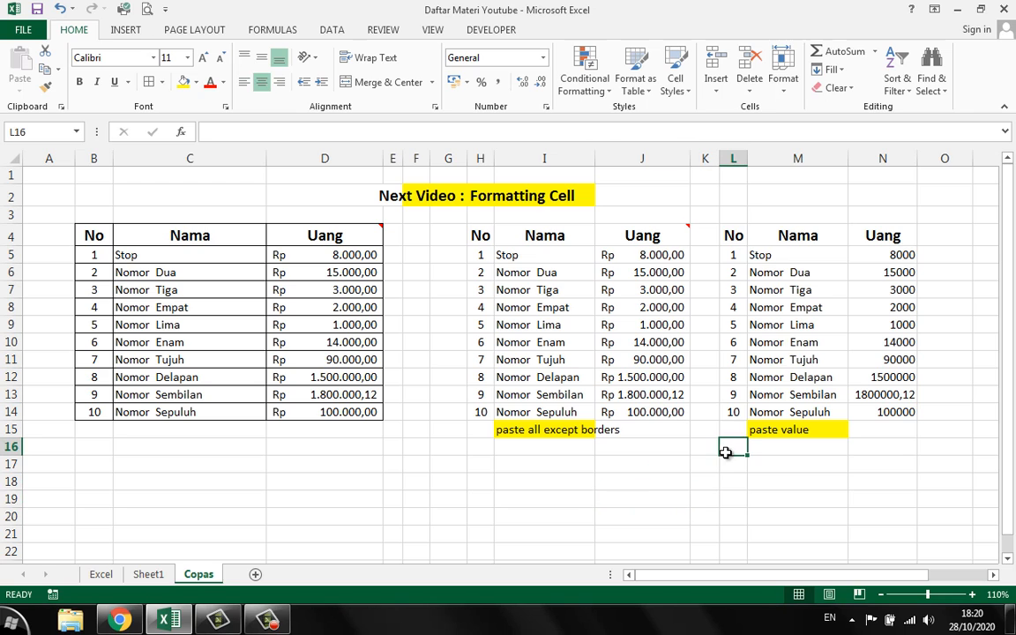
{"action": "left_click", "coordinate": [777, 285]}
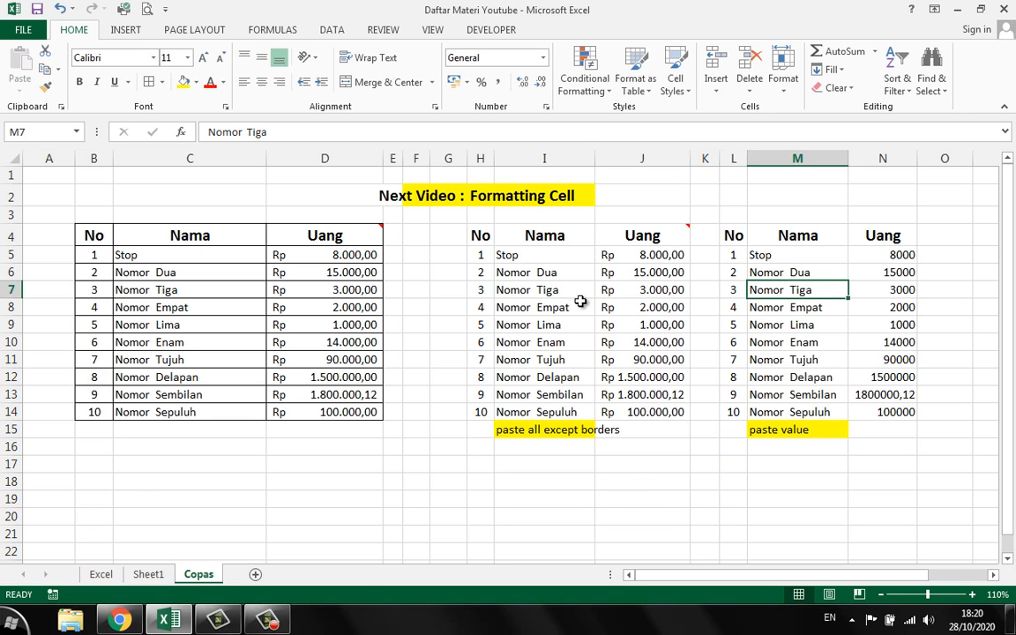
{"action": "left_click_drag", "start_coordinate": [480, 234], "coordinate": [612, 413]}
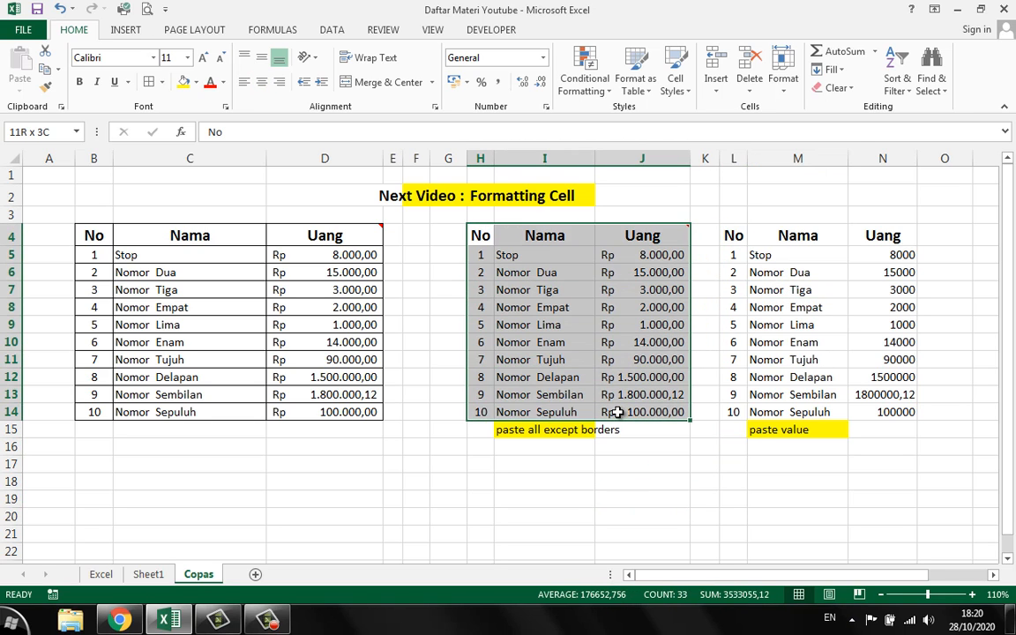
{"action": "left_click", "coordinate": [728, 450]}
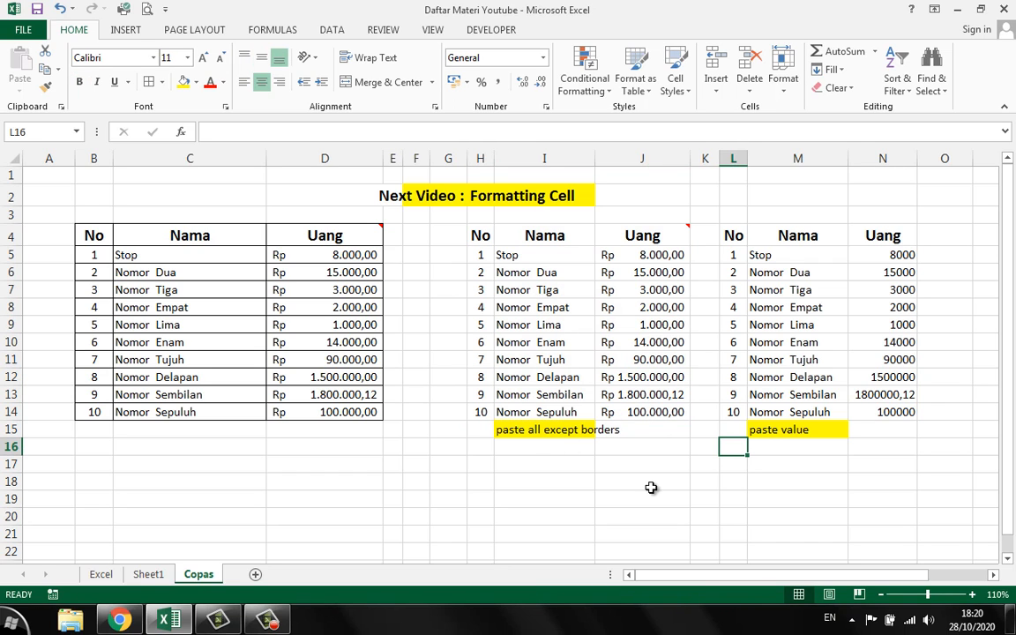
{"action": "left_click", "coordinate": [626, 254]}
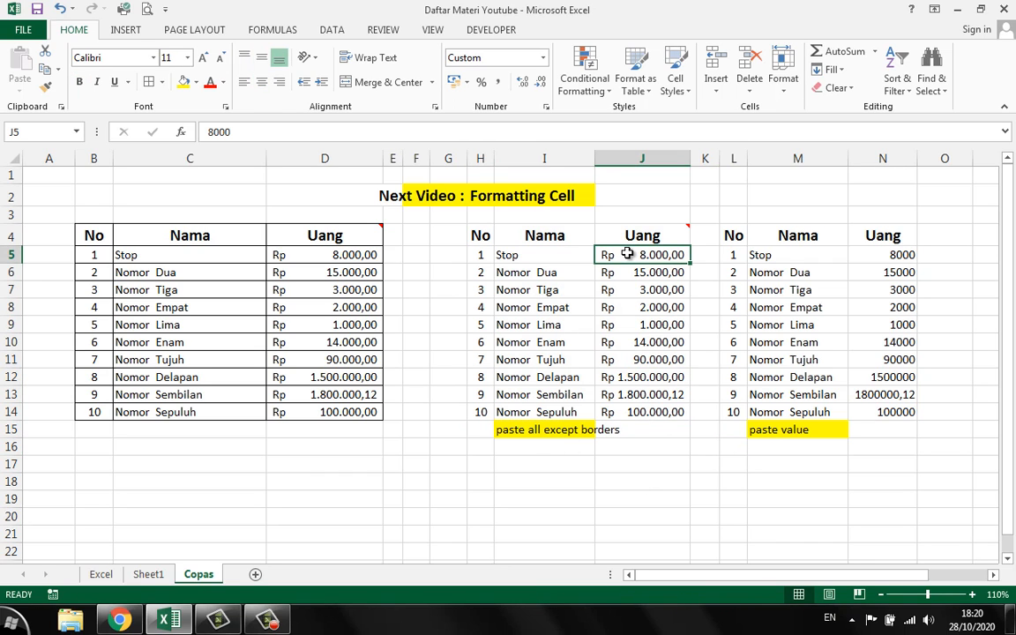
{"action": "left_click", "coordinate": [361, 255]}
{"action": "left_click", "coordinate": [629, 256]}
{"action": "left_click", "coordinate": [334, 257]}
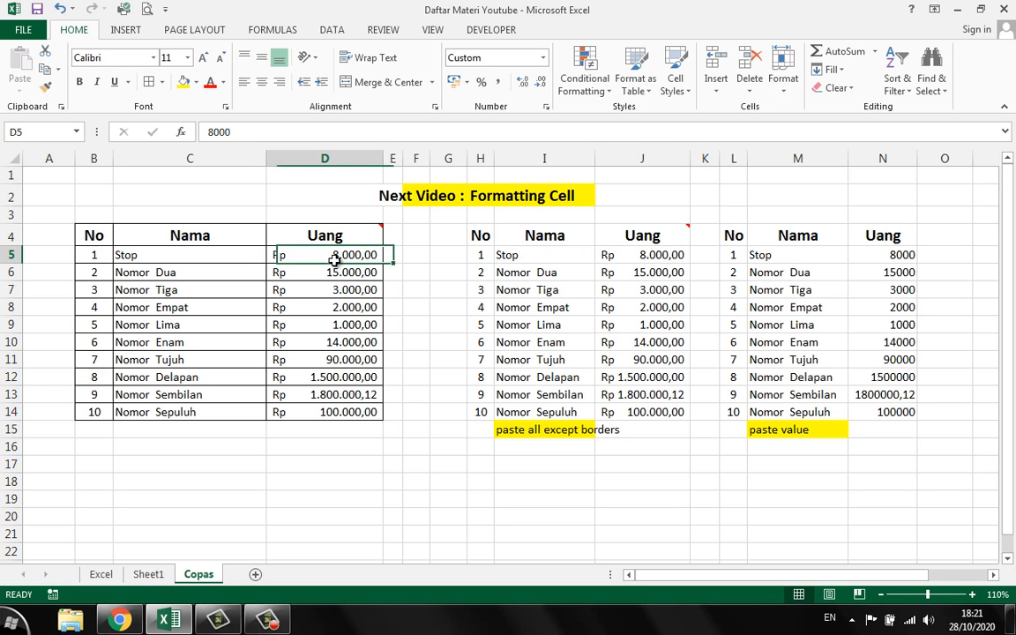
{"action": "left_click", "coordinate": [609, 255]}
{"action": "left_click_drag", "start_coordinate": [732, 236], "coordinate": [882, 412]}
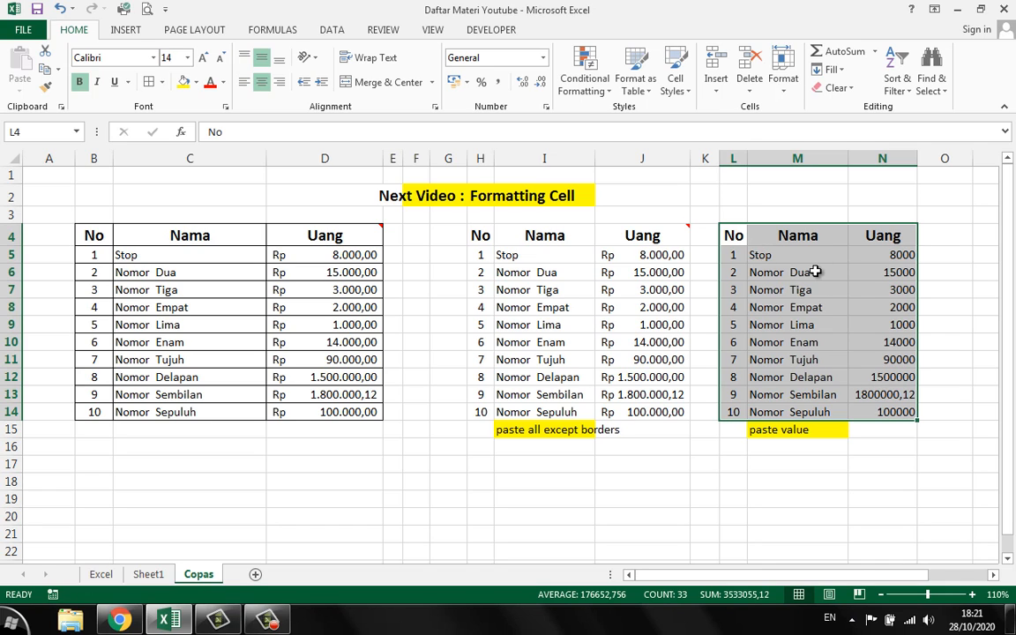
Step: Compare the contents and formatting of the all-except-borders table H4:J14 with the bordered source table B4:D14
{"action": "left_click", "coordinate": [569, 329]}
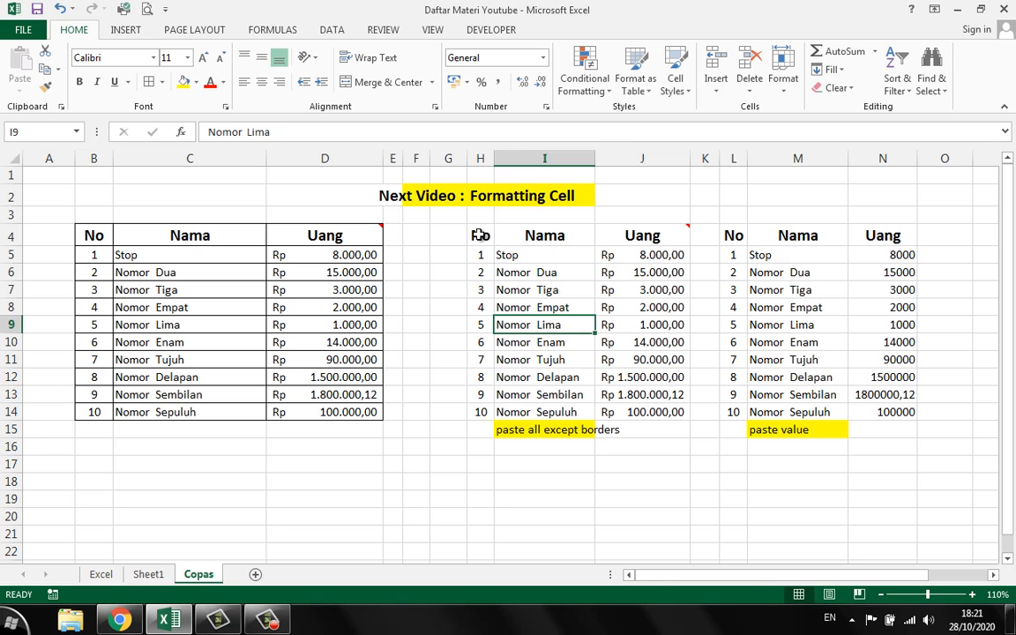
{"action": "left_click_drag", "start_coordinate": [480, 235], "coordinate": [652, 407]}
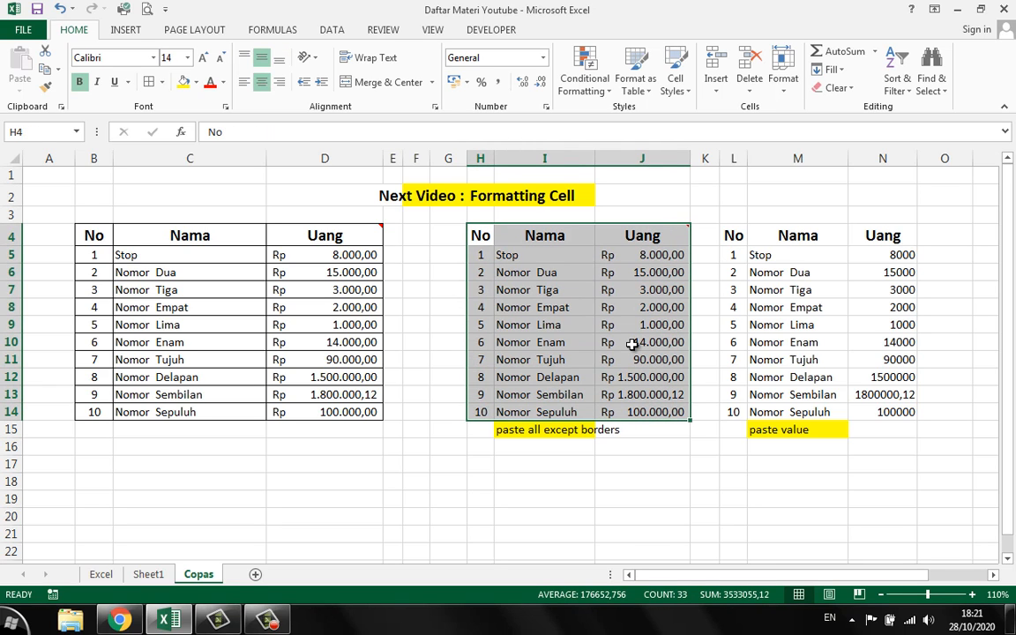
{"action": "left_click", "coordinate": [99, 236]}
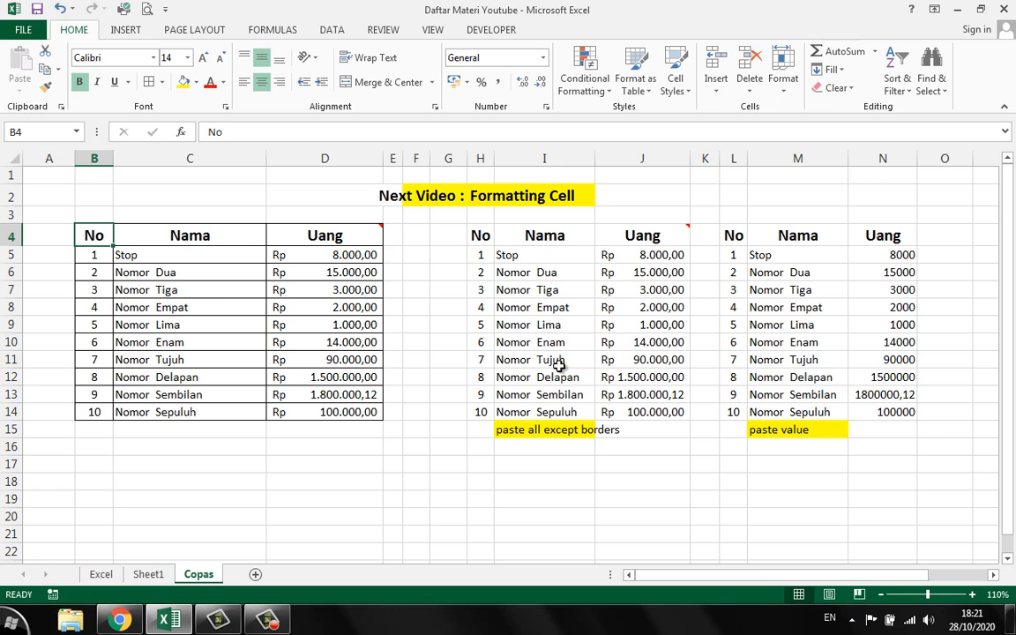
{"action": "left_click", "coordinate": [540, 288]}
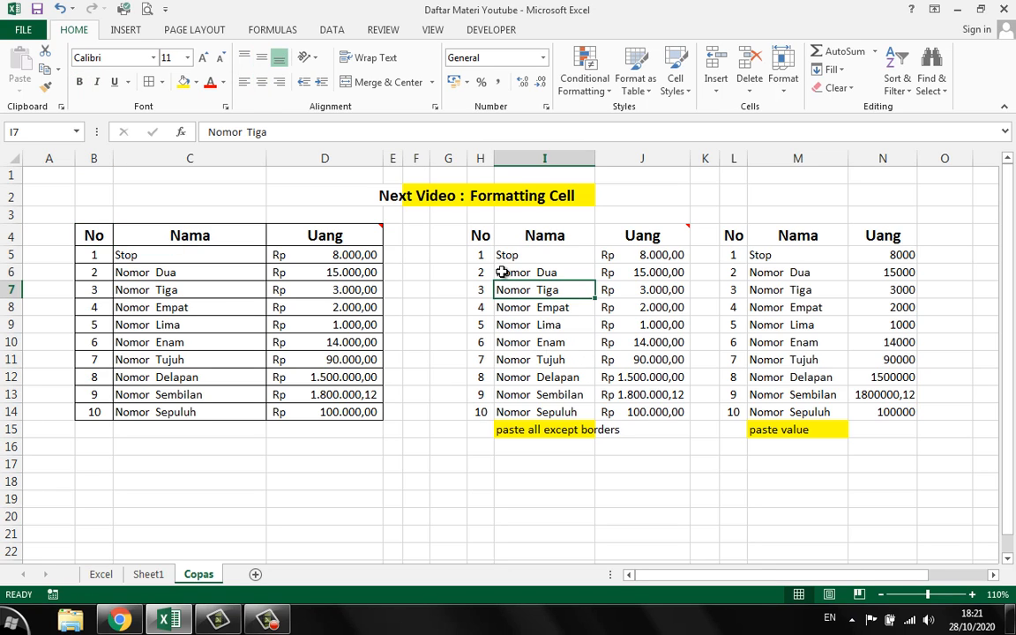
{"action": "left_click", "coordinate": [675, 287]}
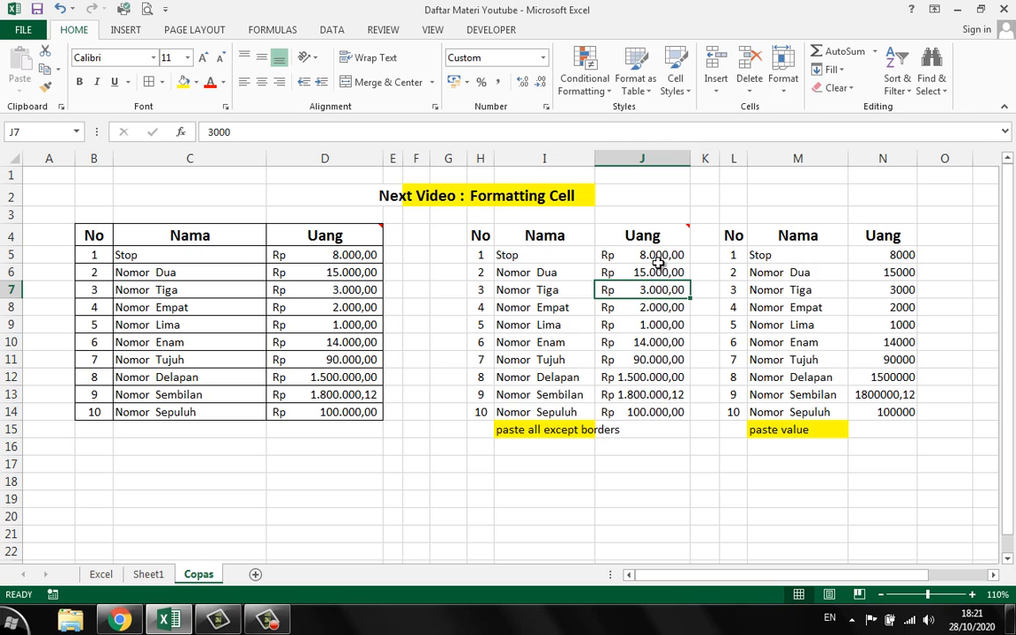
{"action": "left_click", "coordinate": [335, 319]}
{"action": "left_click", "coordinate": [335, 309]}
{"action": "left_click_drag", "start_coordinate": [487, 239], "coordinate": [643, 394]}
{"action": "left_click_drag", "start_coordinate": [646, 401], "coordinate": [652, 410]}
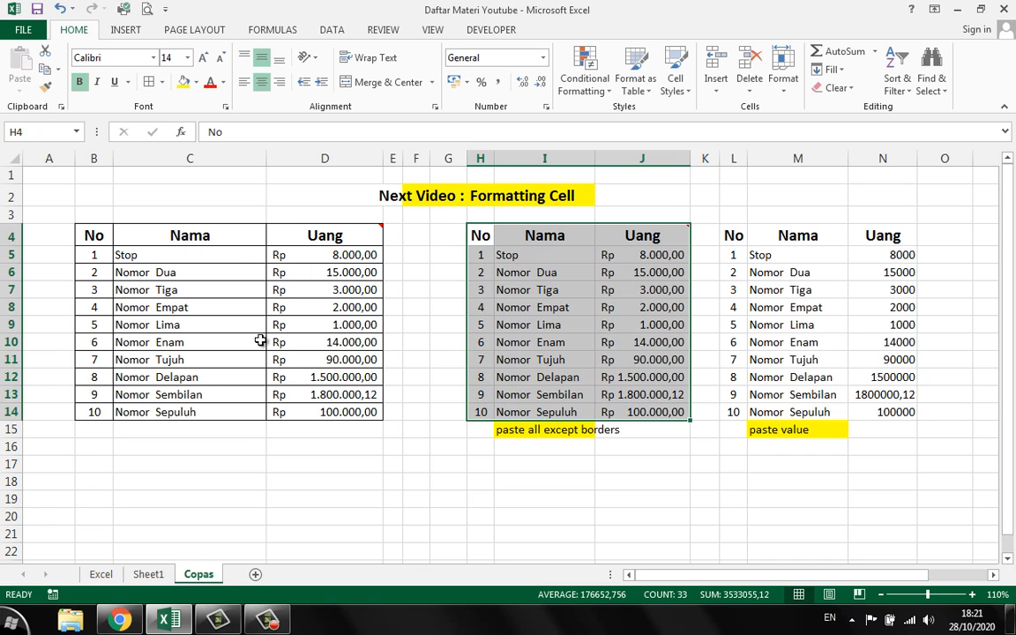
{"action": "left_click_drag", "start_coordinate": [96, 234], "coordinate": [335, 411]}
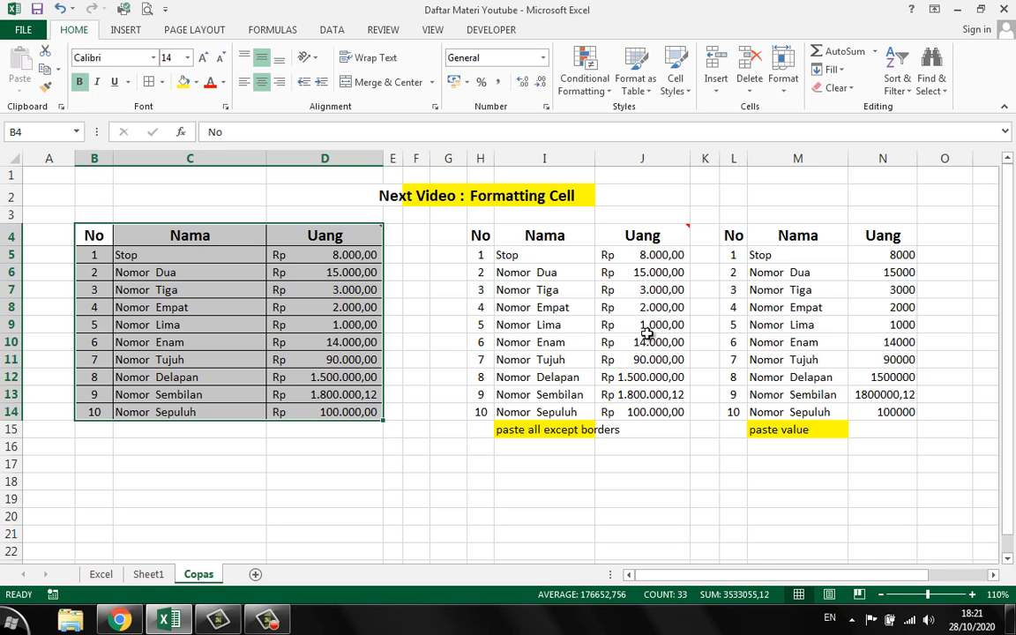
{"action": "left_click", "coordinate": [442, 344]}
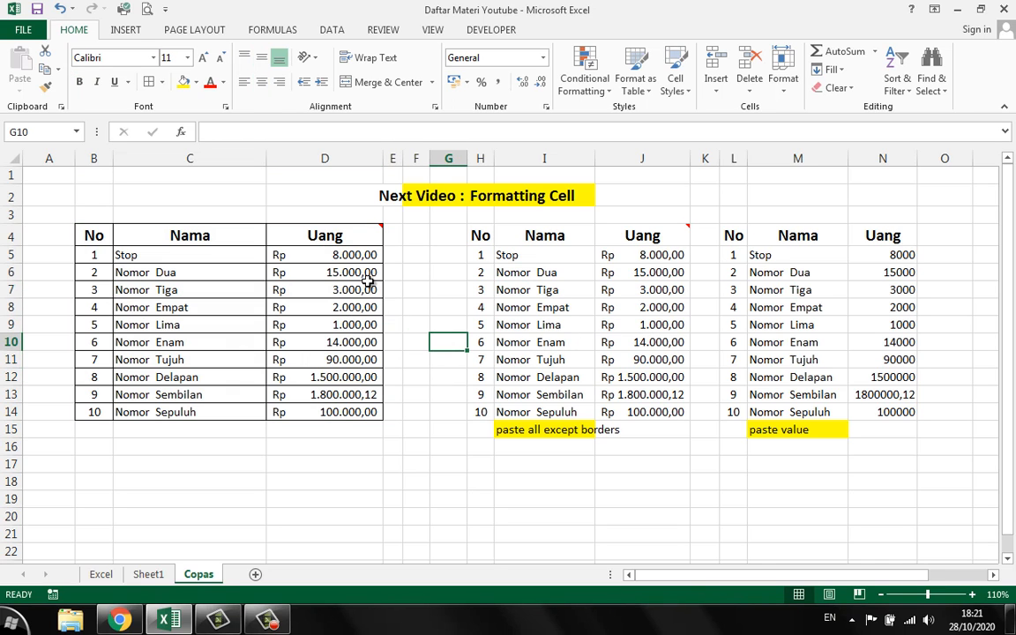
Step: Inspect the Uang column in the source table and check the Uang headers of both copies for the comment
{"action": "left_click", "coordinate": [338, 235]}
{"action": "left_click", "coordinate": [342, 324]}
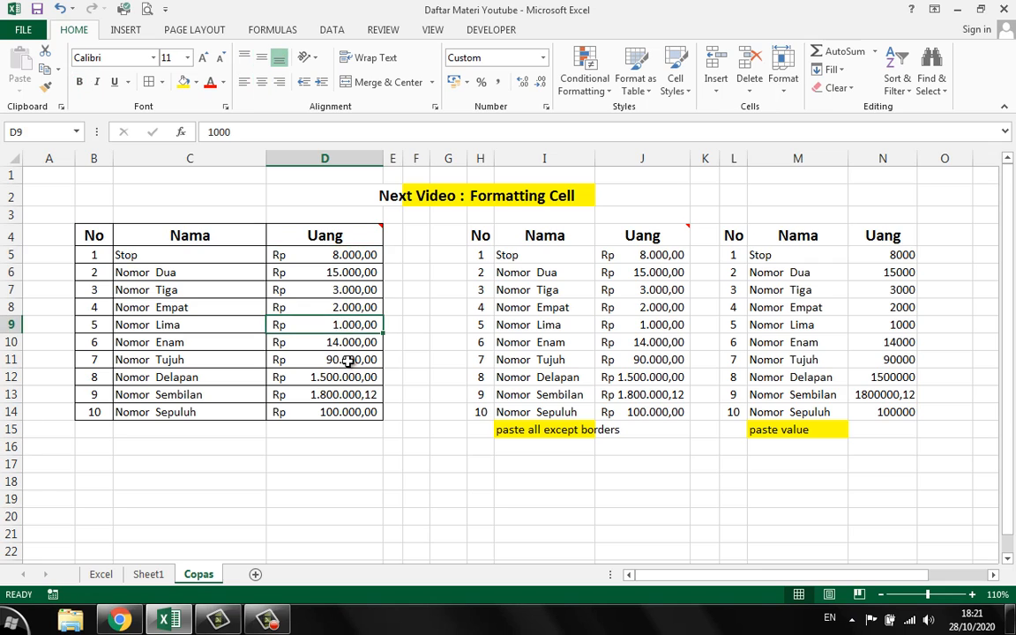
{"action": "left_click", "coordinate": [322, 292]}
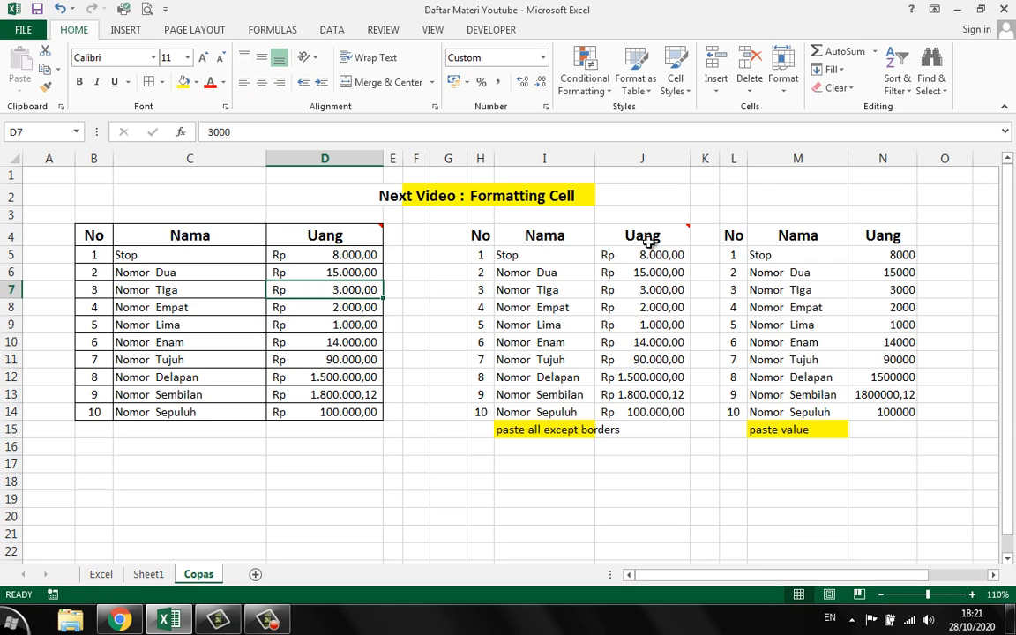
{"action": "mouse_move", "coordinate": [648, 244]}
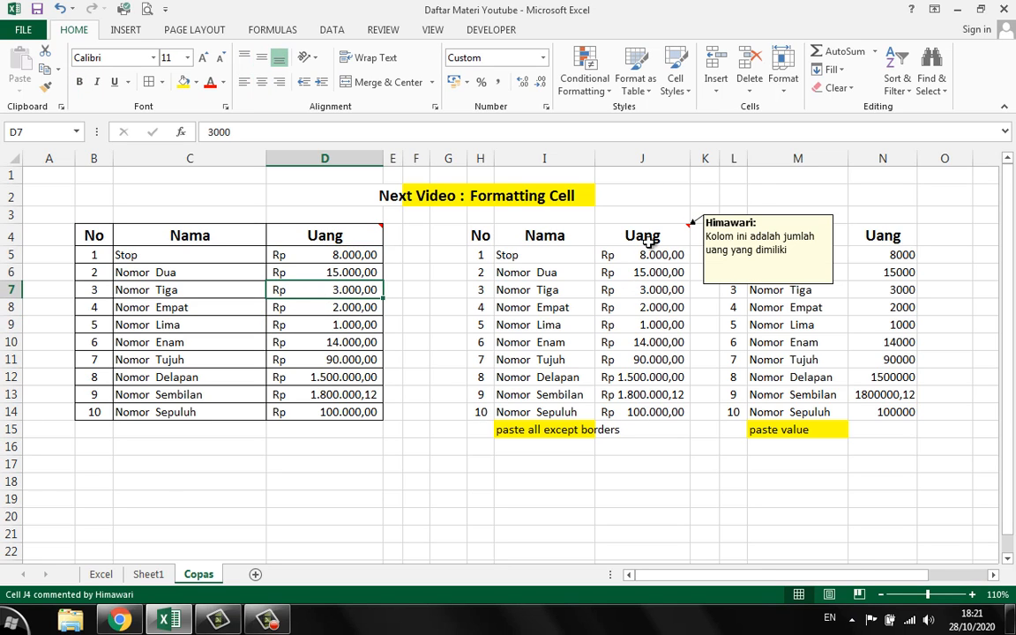
{"action": "left_click", "coordinate": [886, 236]}
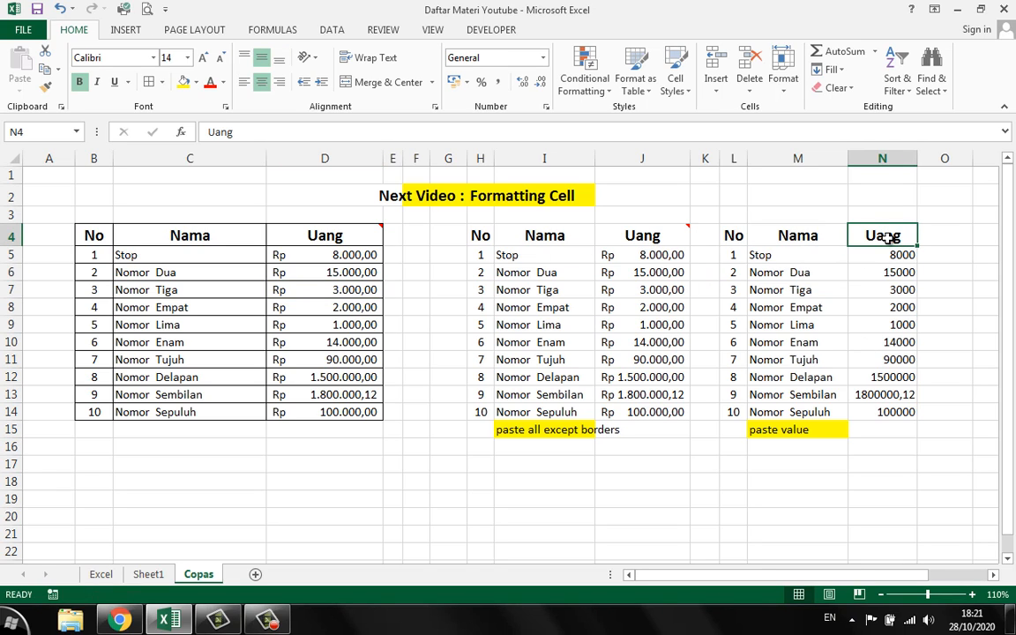
Step: Set the amount for Nomor Empat in cell D8 of the source table to 90
{"action": "left_click", "coordinate": [340, 306]}
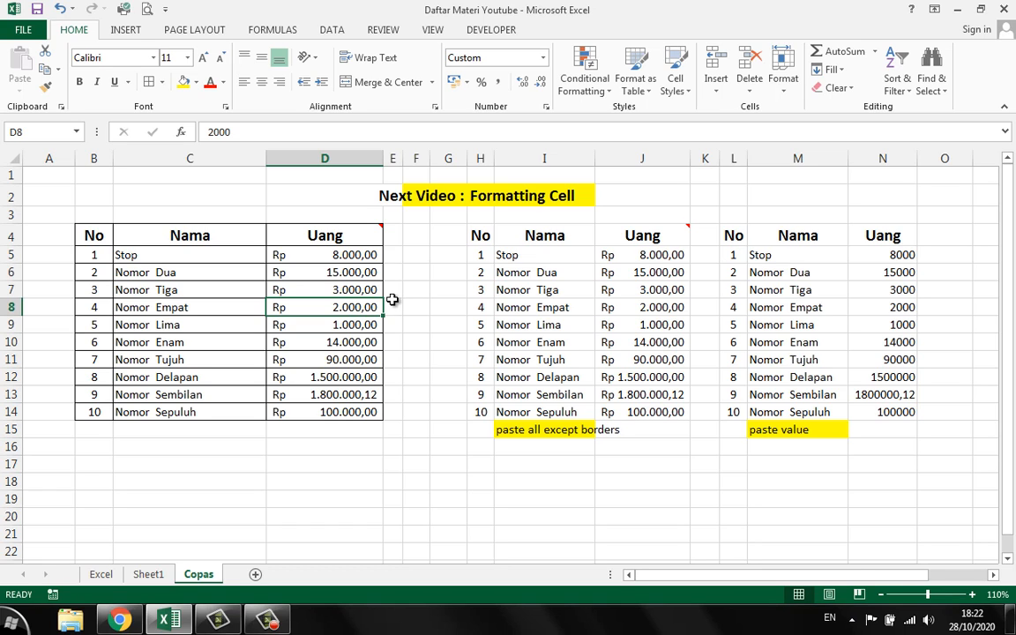
{"action": "type", "text": "90"}
{"action": "key", "text": "Return"}
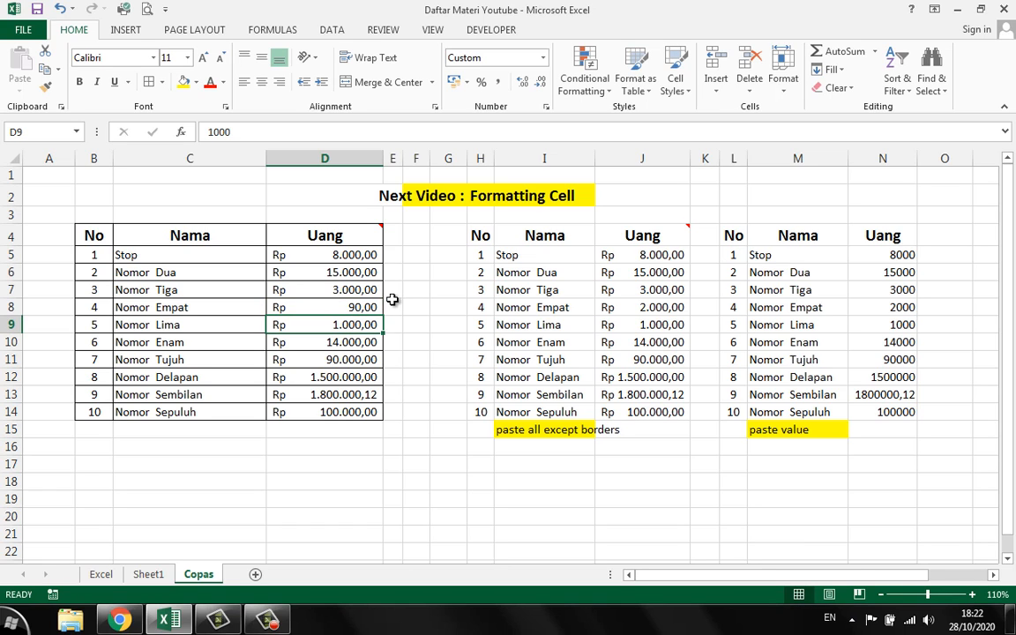
Step: Try to enter 900 in cell D8 to test the source table's data validation, and cancel the entry
{"action": "left_click", "coordinate": [346, 308]}
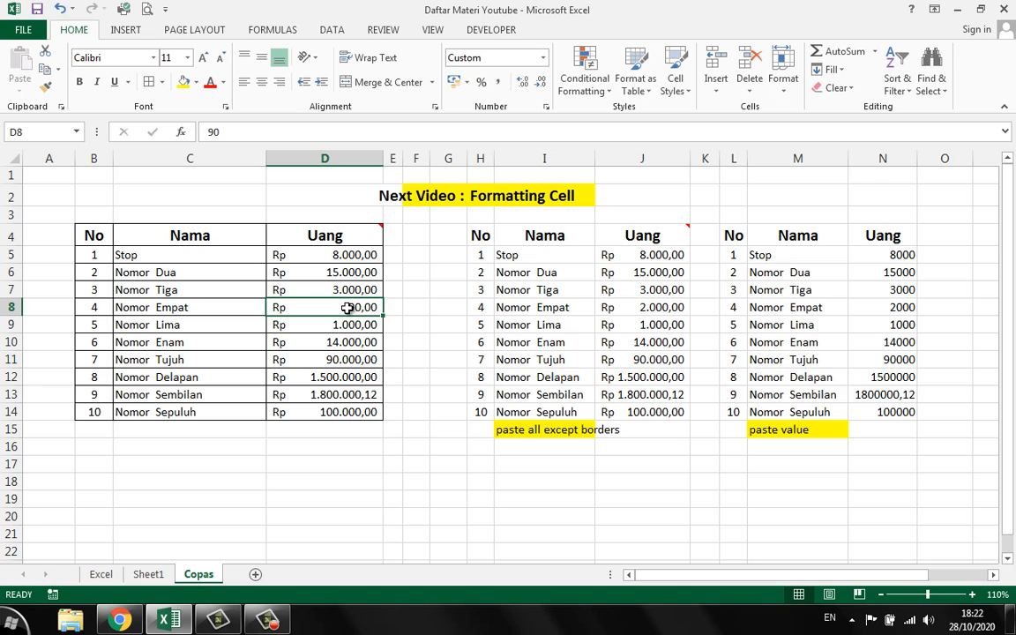
{"action": "type", "text": "9"}
{"action": "key", "text": "Return"}
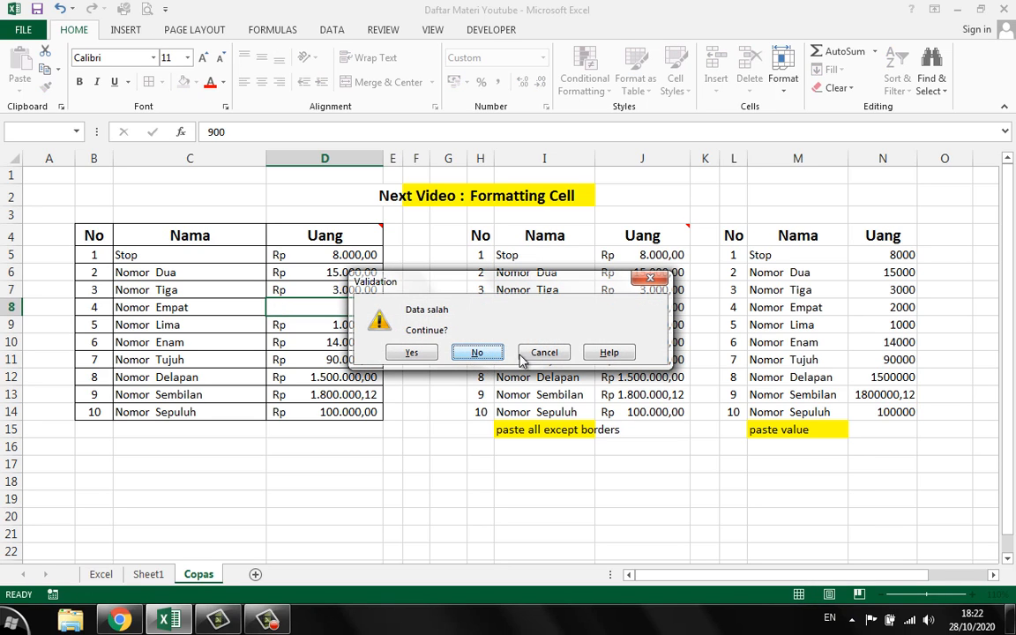
{"action": "left_click", "coordinate": [544, 353]}
{"action": "key", "text": "Down"}
{"action": "key", "text": "Down"}
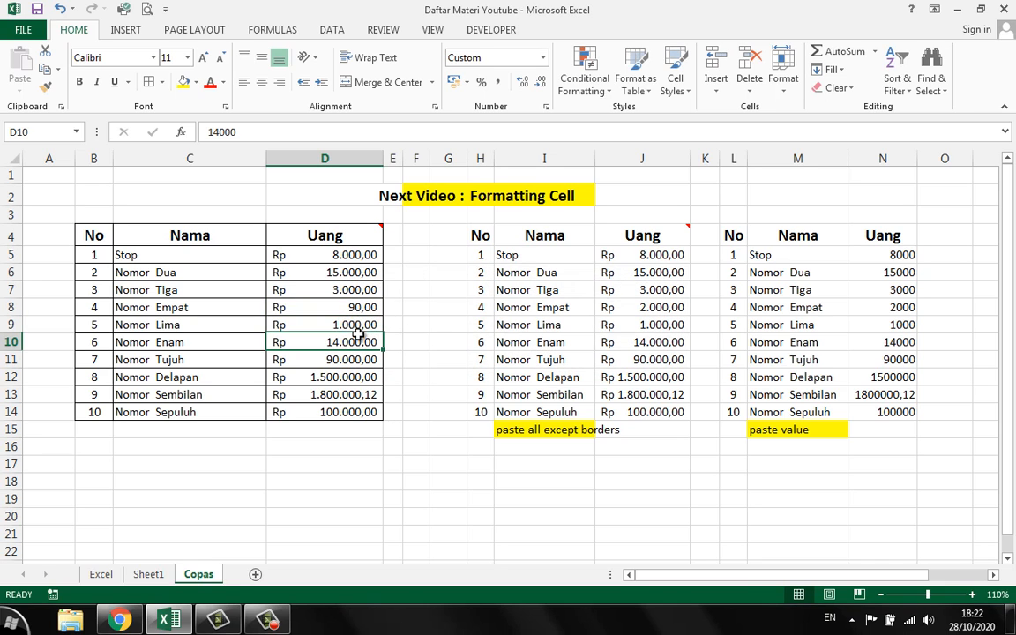
Step: Try to enter 900 in cell J8 of the all-except-borders table to test its data validation, and cancel the entry
{"action": "left_click", "coordinate": [352, 308]}
{"action": "left_click", "coordinate": [657, 308]}
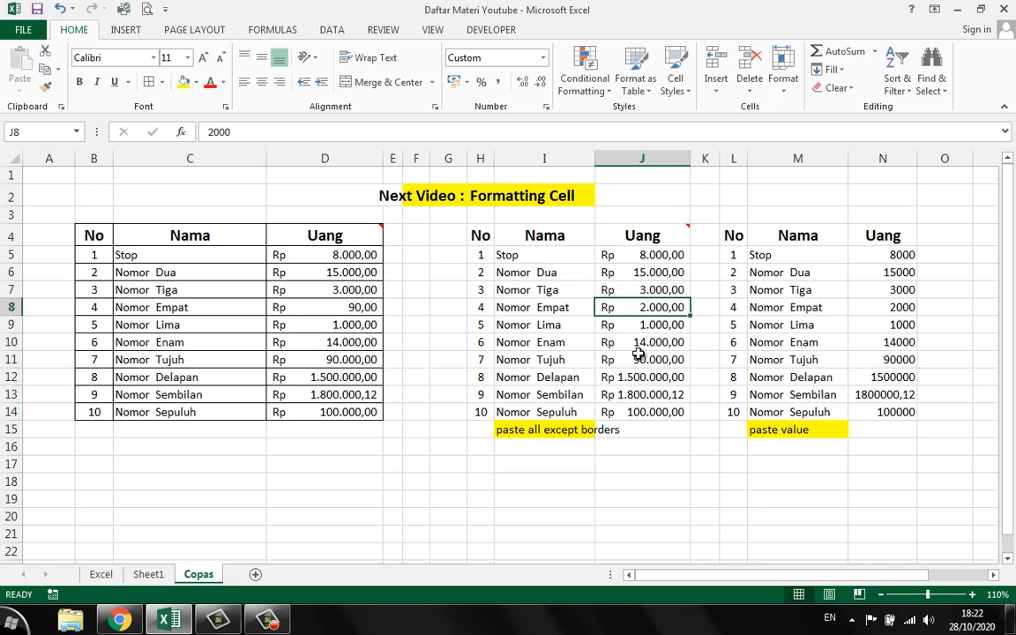
{"action": "type", "text": "90"}
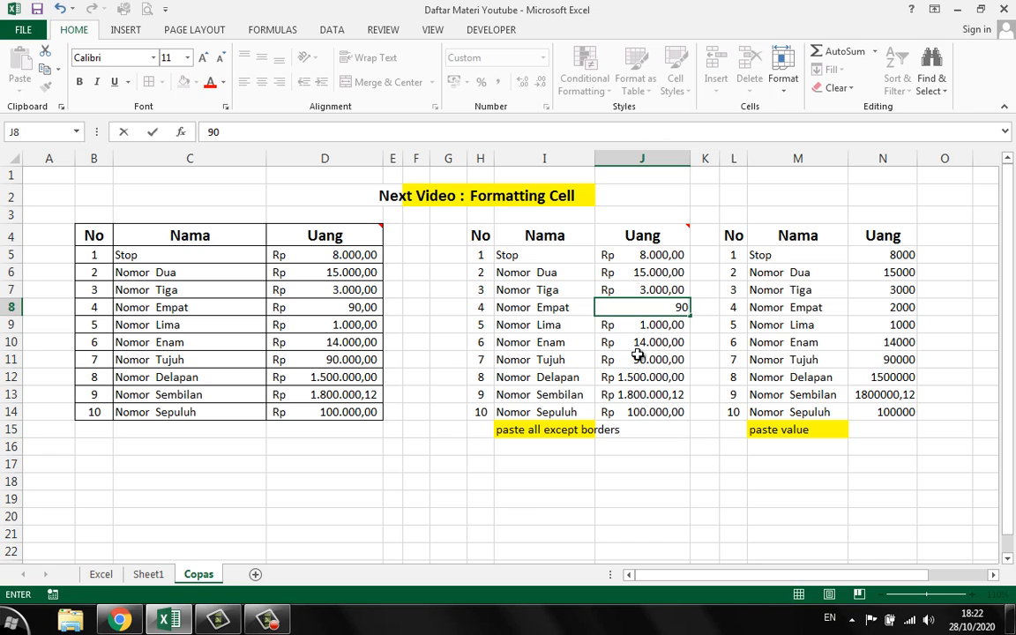
{"action": "key", "text": "Return"}
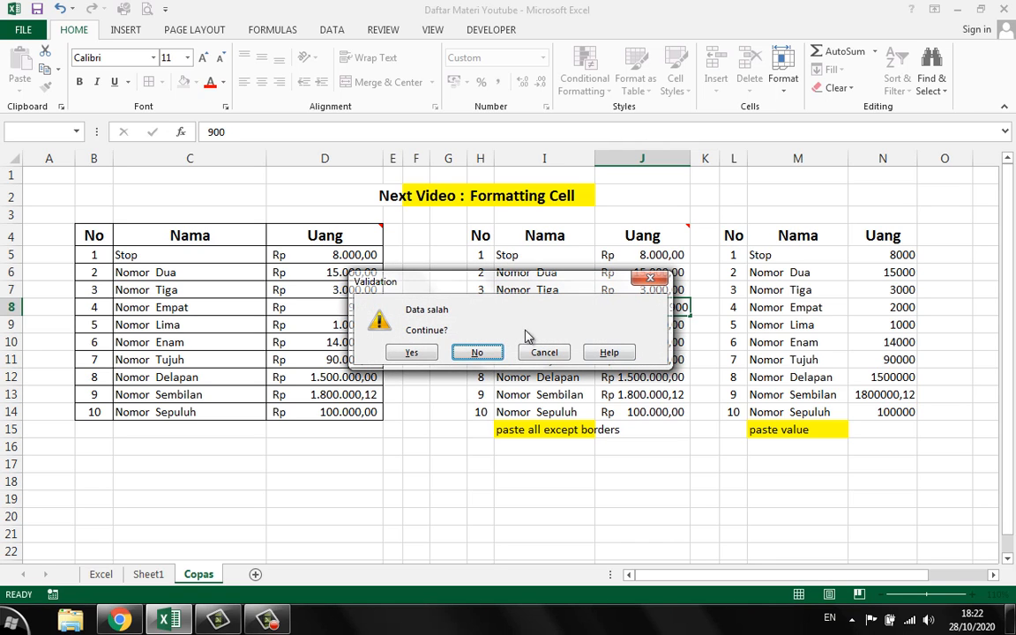
{"action": "key", "text": "Escape"}
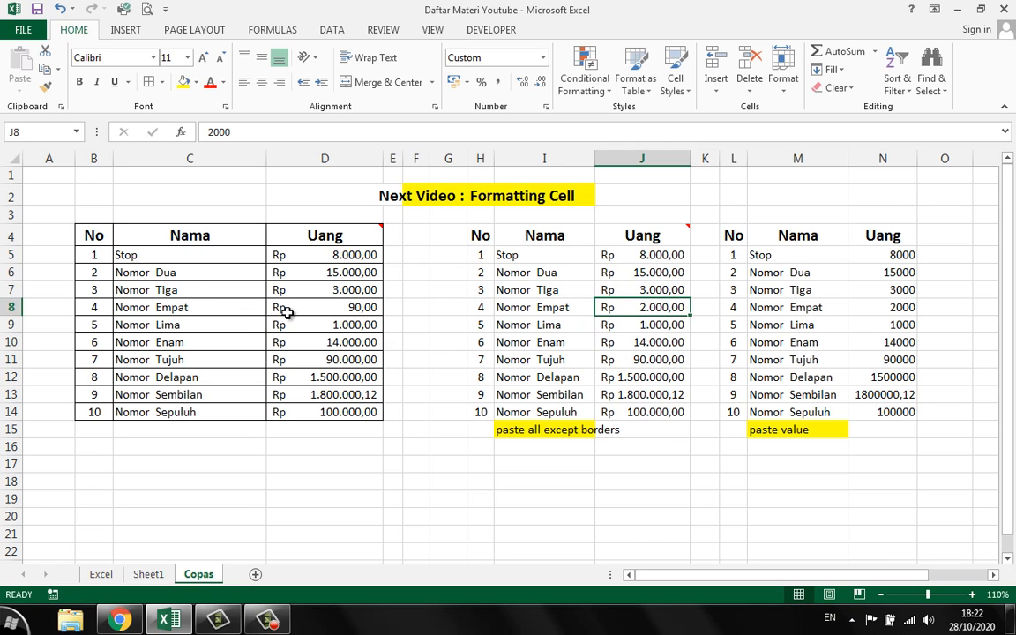
Step: Enter 898098098 in cell N8 of the values-only table to test it for data validation
{"action": "left_click_drag", "start_coordinate": [93, 234], "coordinate": [324, 411]}
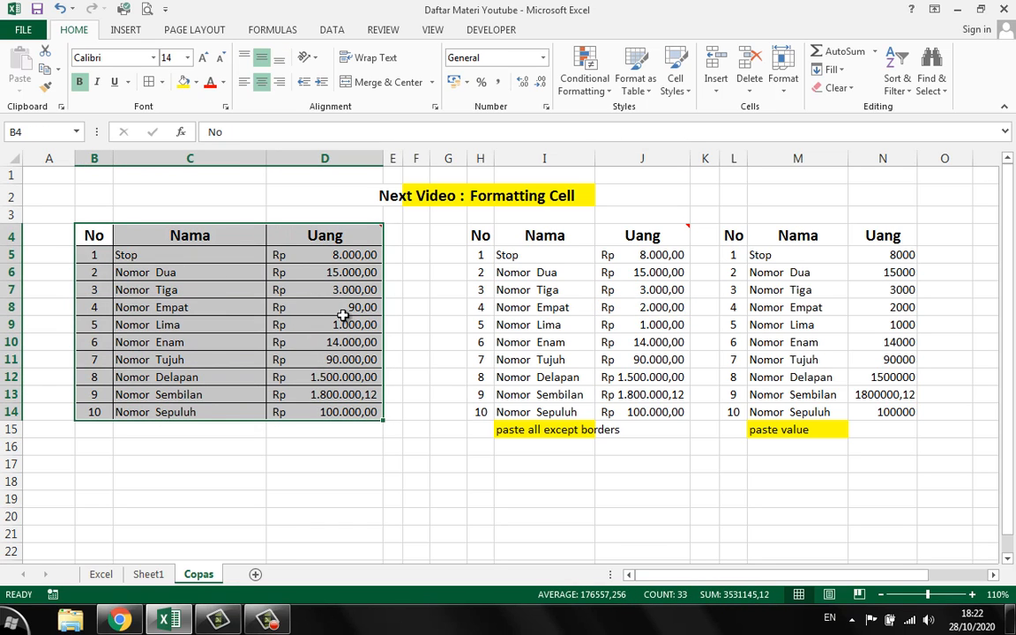
{"action": "left_click", "coordinate": [135, 252]}
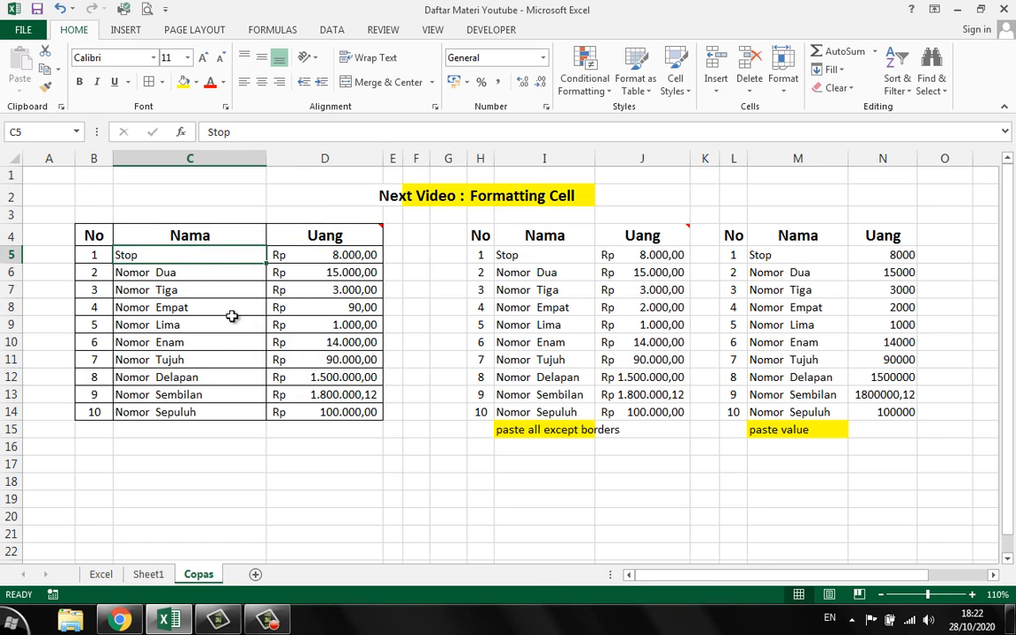
{"action": "left_click", "coordinate": [676, 310]}
{"action": "left_click", "coordinate": [862, 311]}
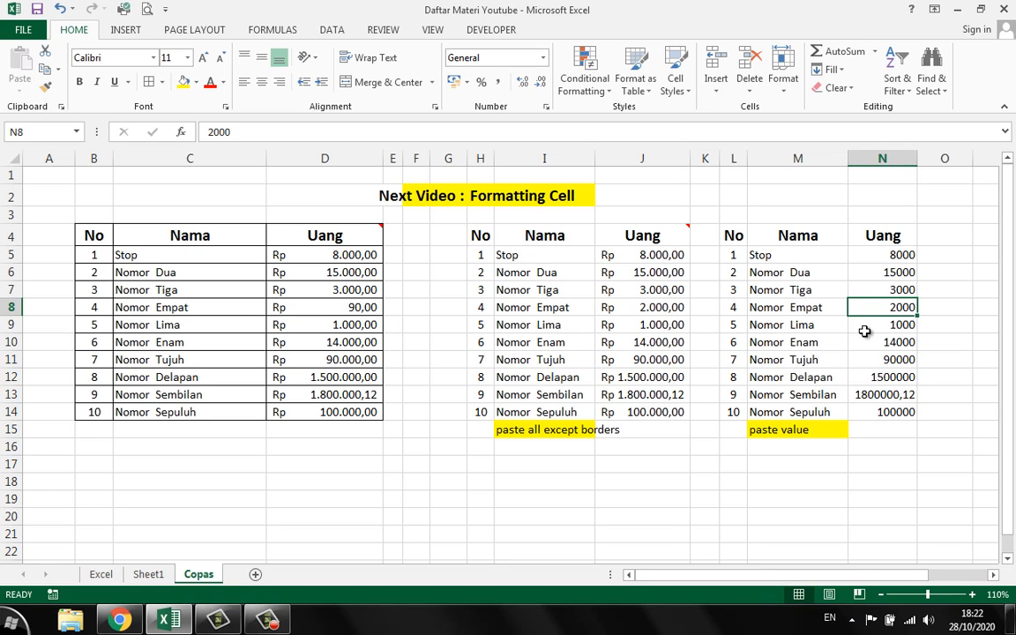
{"action": "type", "text": "898098098"}
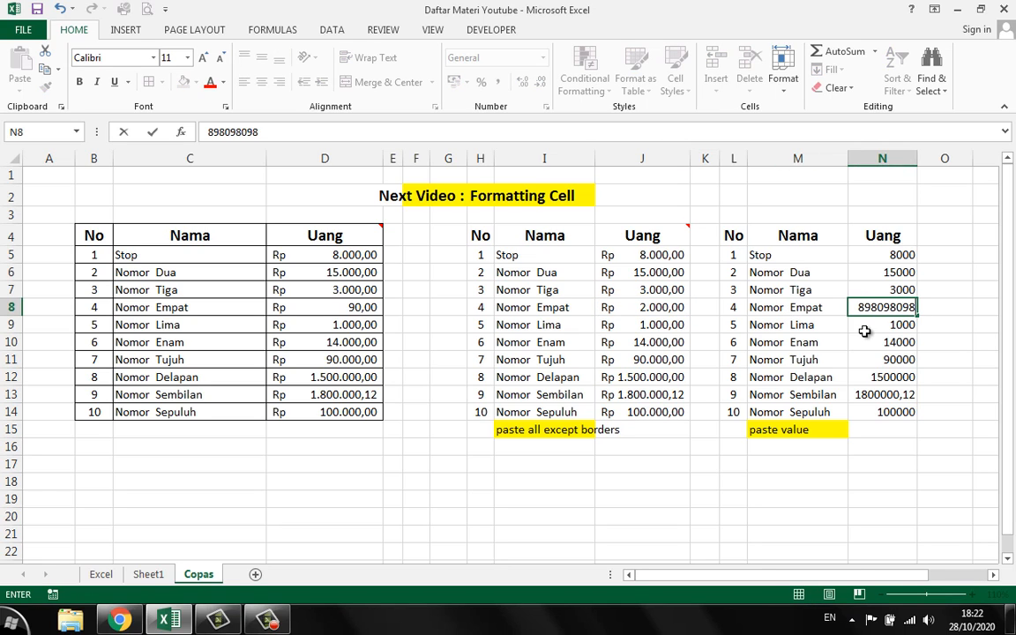
{"action": "key", "text": "Return"}
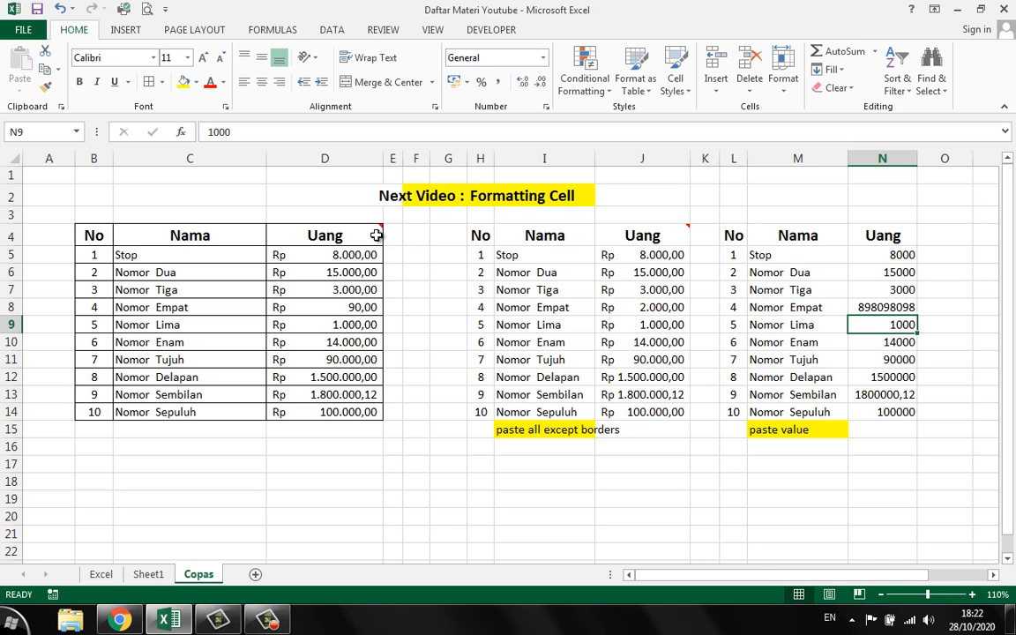
Step: Copy cell D6 and view the Paste Special options for cell G17, closing the dialog without pasting
{"action": "right_click", "coordinate": [322, 268]}
{"action": "left_click", "coordinate": [339, 297]}
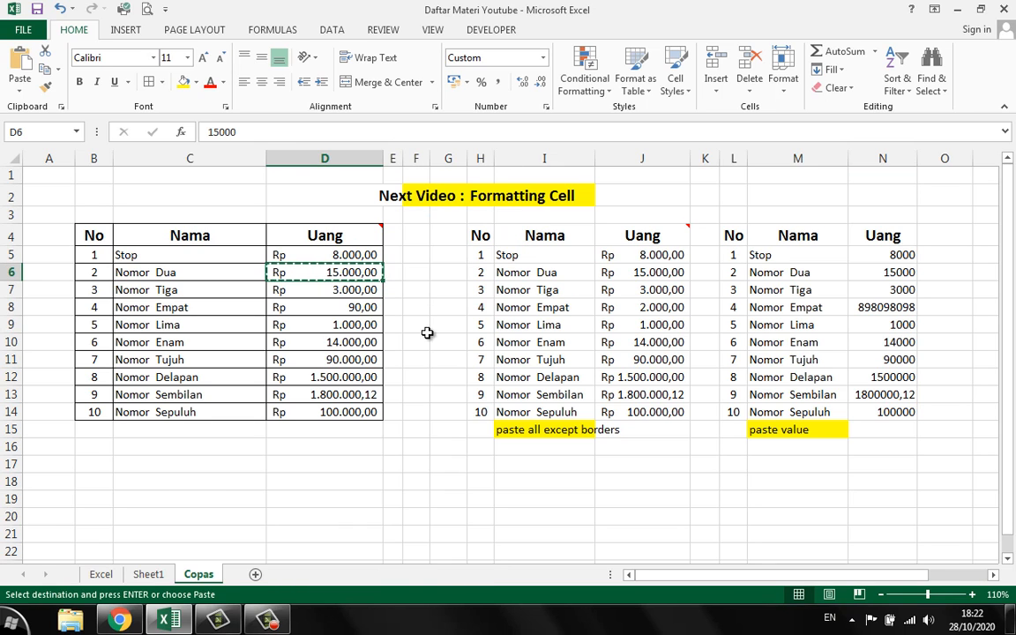
{"action": "right_click", "coordinate": [433, 453]}
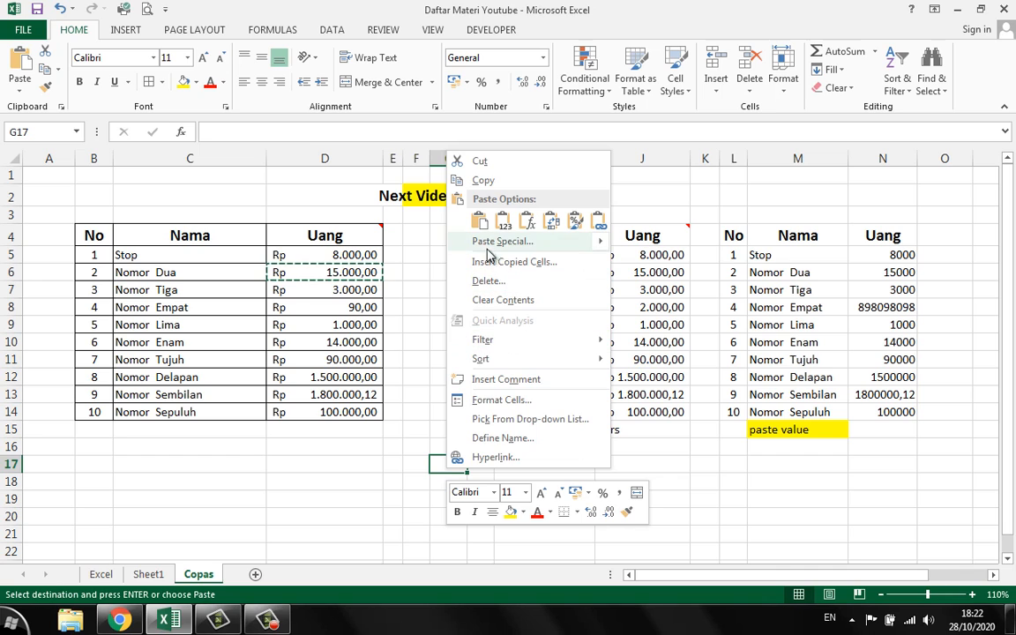
{"action": "key", "text": "Escape"}
{"action": "key", "text": "ctrl+alt+v"}
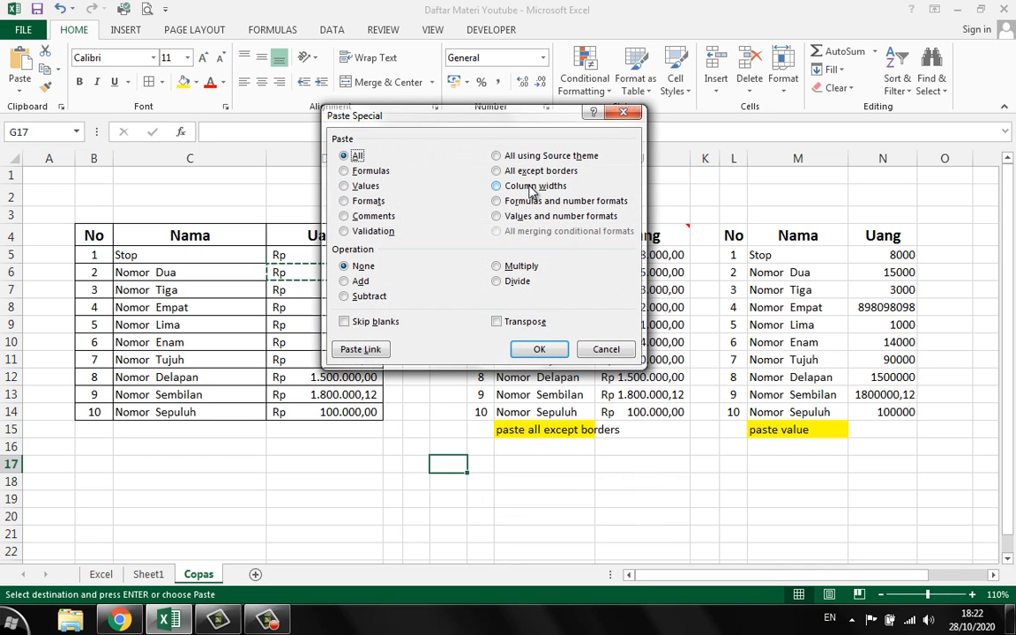
{"action": "left_click", "coordinate": [620, 351]}
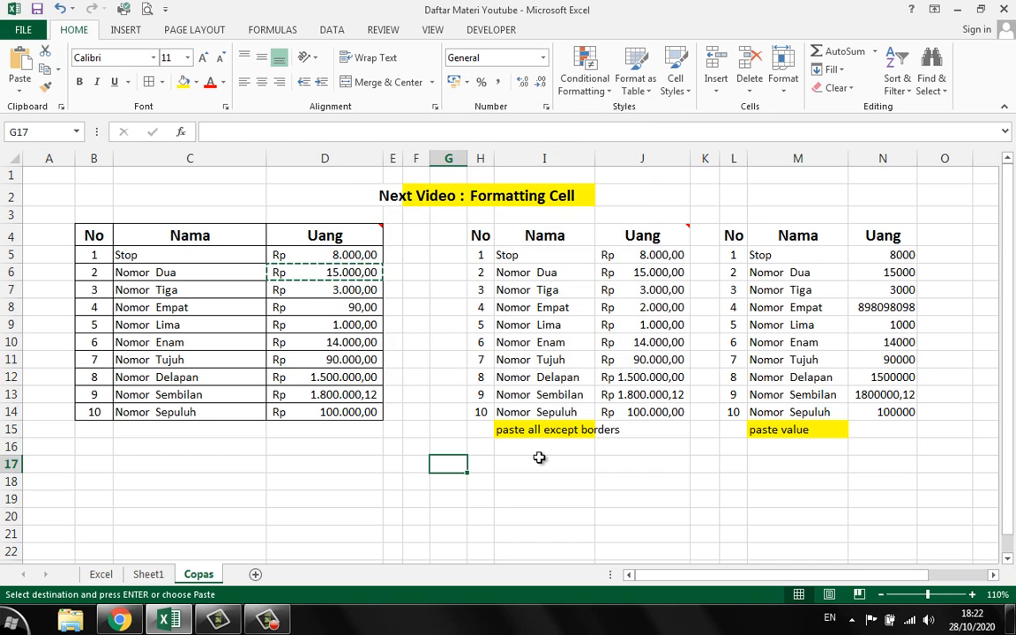
Step: Narrow column N of the values-only table to about the width of its Uang heading
{"action": "left_click", "coordinate": [411, 326]}
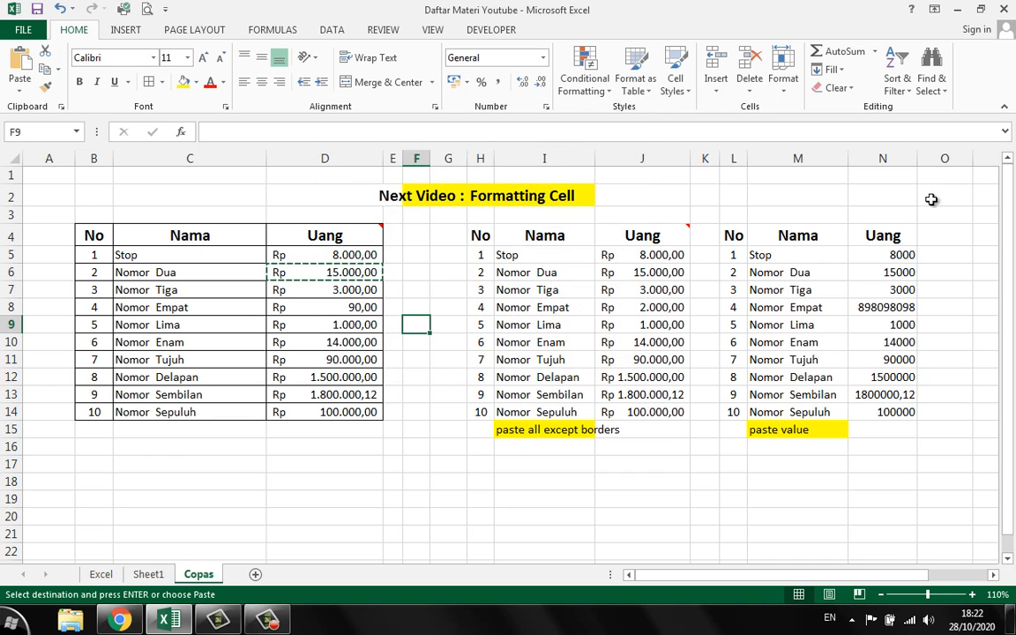
{"action": "left_click_drag", "start_coordinate": [915, 157], "coordinate": [883, 160]}
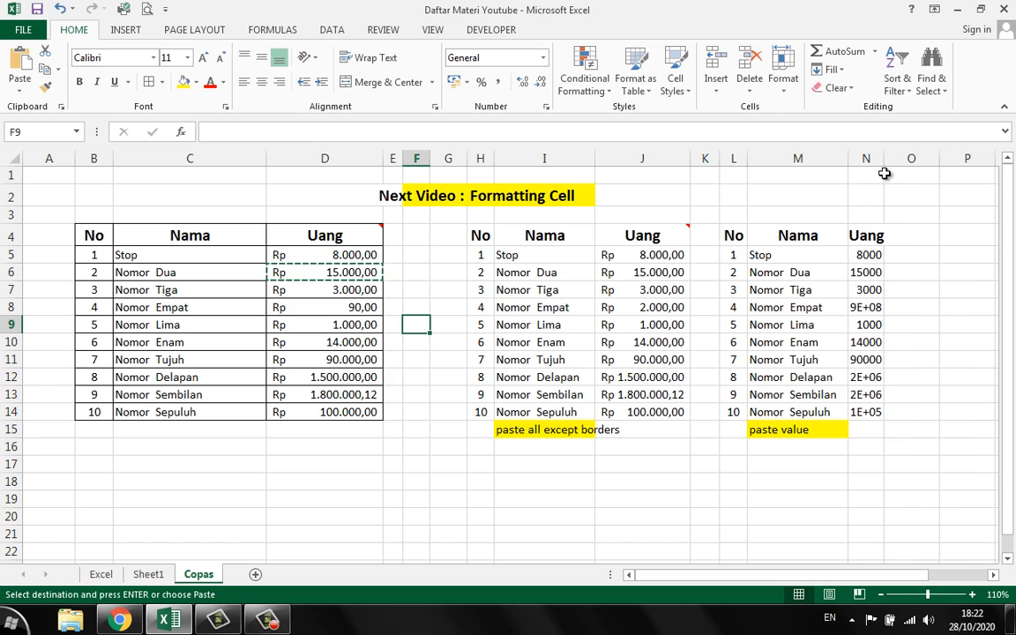
{"action": "left_click", "coordinate": [446, 393]}
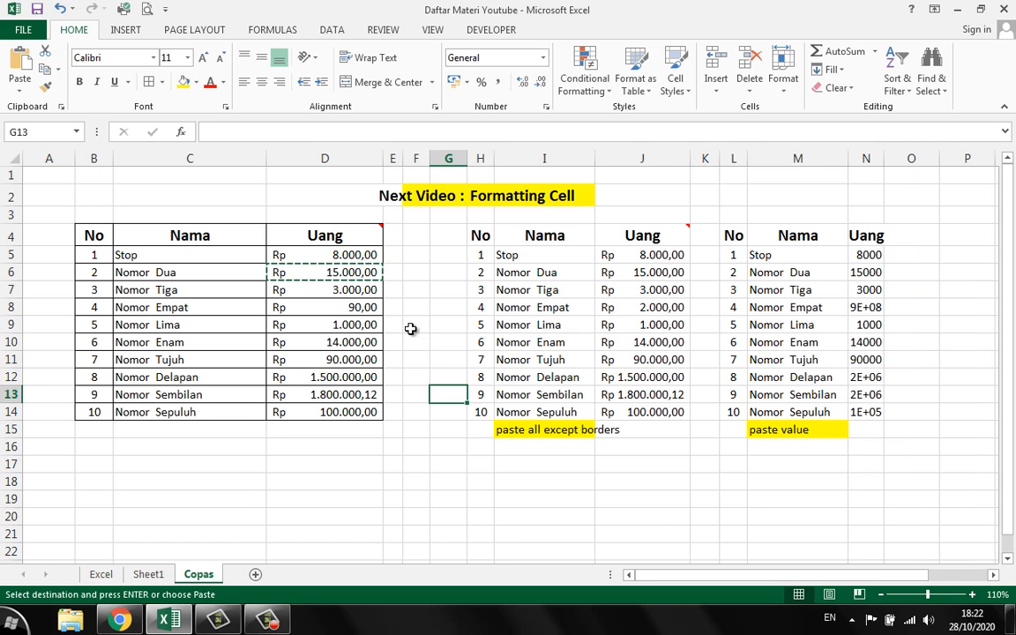
{"action": "left_click", "coordinate": [865, 158]}
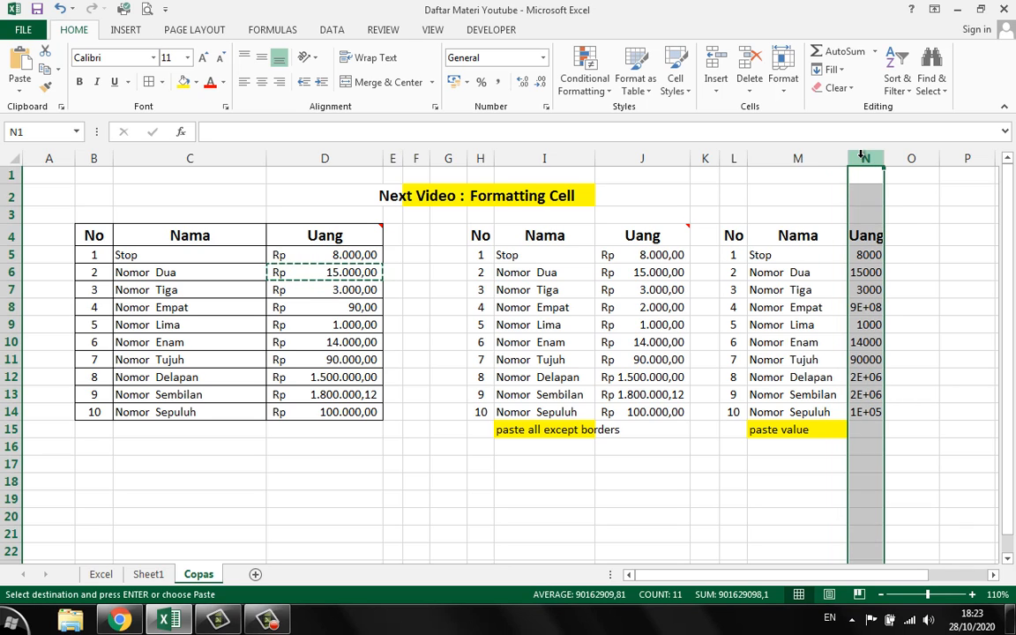
{"action": "left_click", "coordinate": [314, 150]}
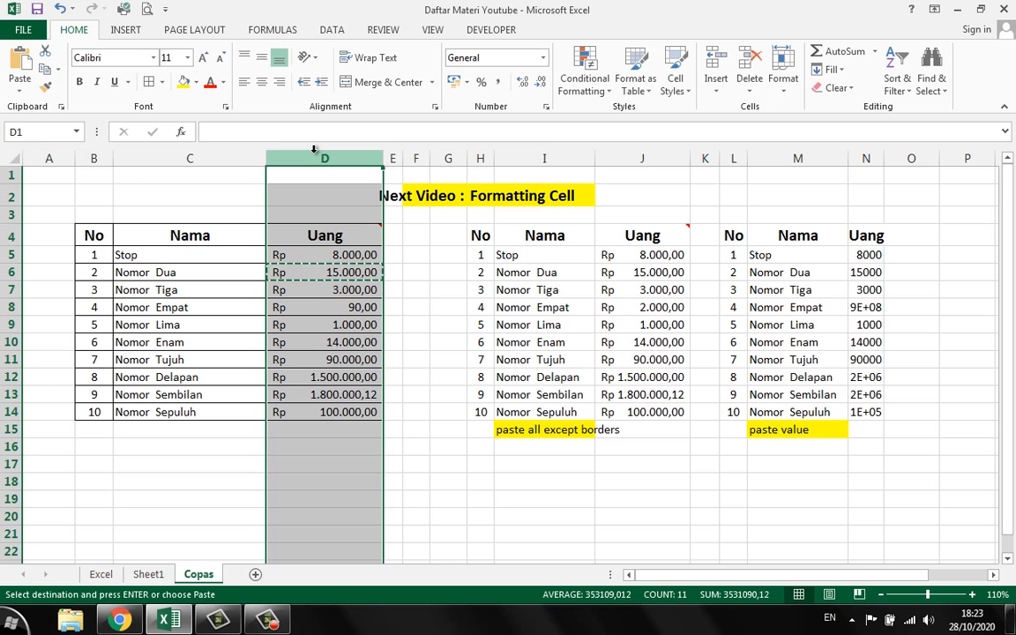
{"action": "left_click", "coordinate": [398, 336]}
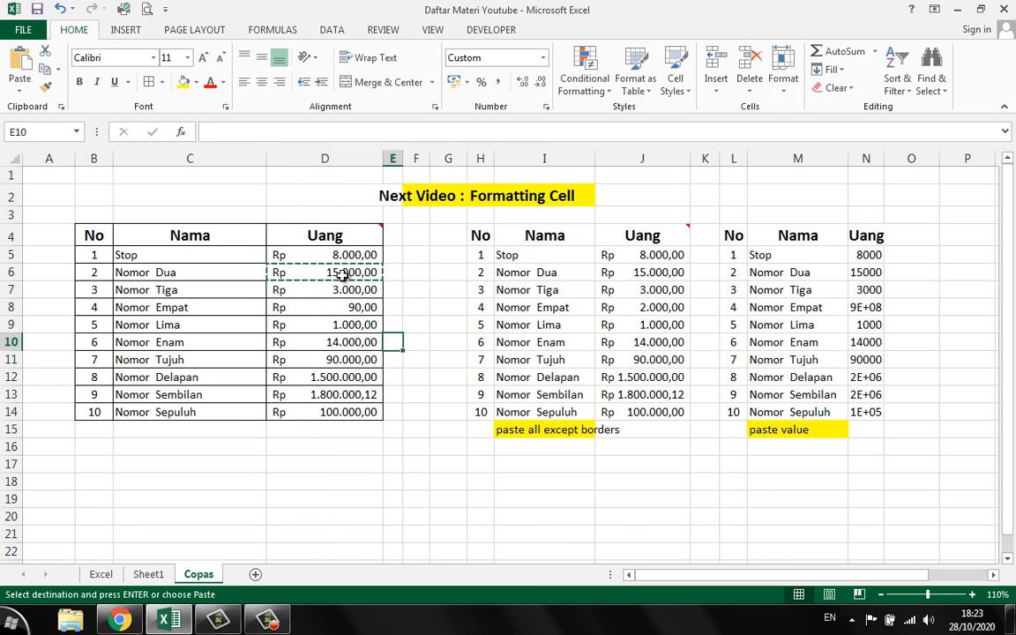
Step: Copy cell D6 and paste only its column width onto cell N6 with Paste Special
{"action": "right_click", "coordinate": [344, 272]}
{"action": "left_click", "coordinate": [377, 300]}
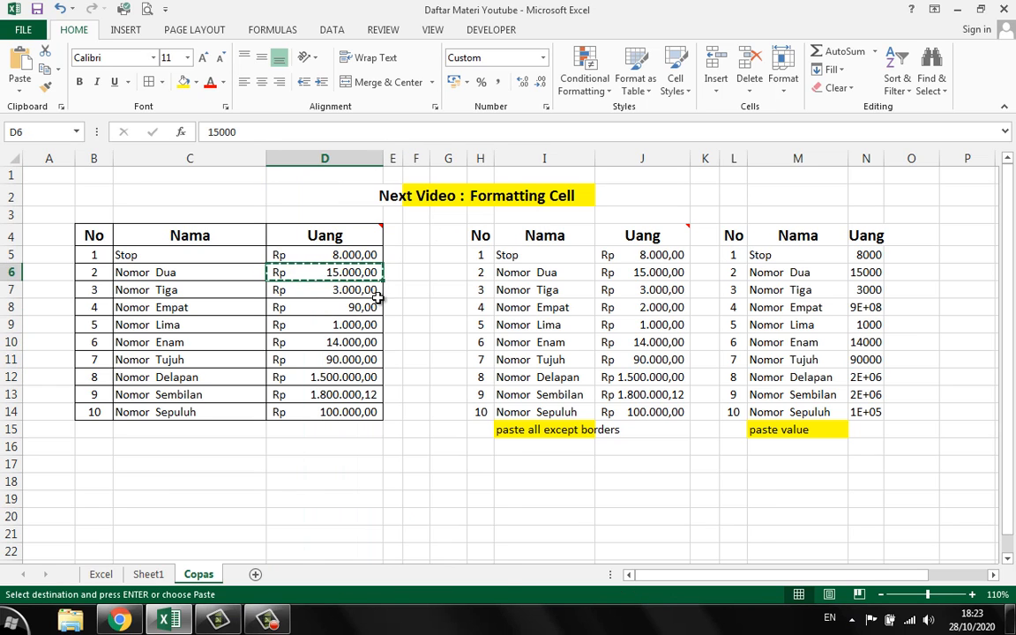
{"action": "right_click", "coordinate": [872, 275]}
{"action": "left_click", "coordinate": [771, 363]}
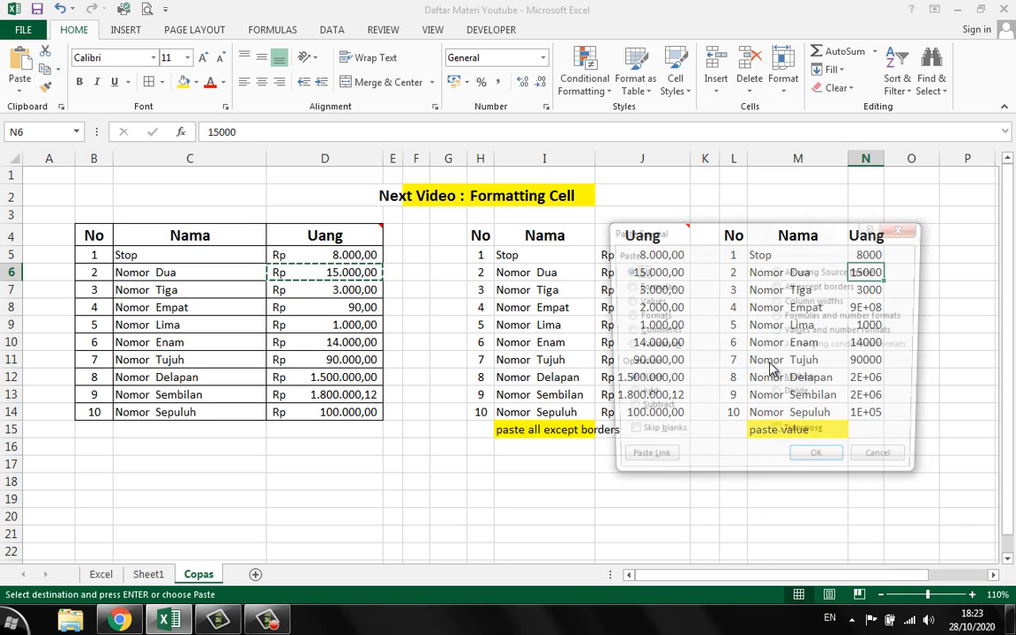
{"action": "left_click", "coordinate": [780, 301]}
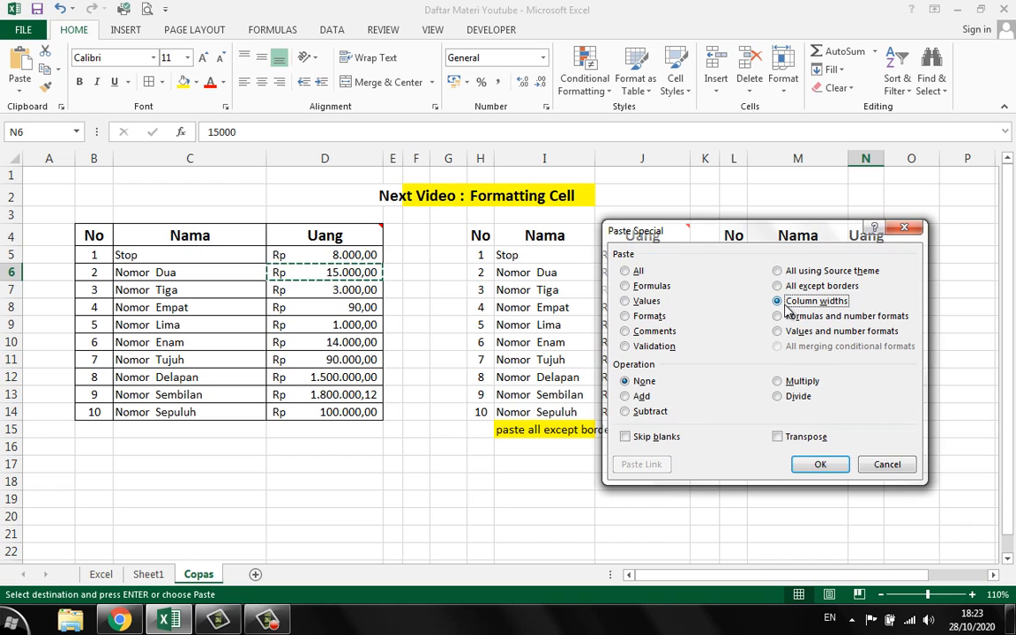
{"action": "left_click", "coordinate": [820, 463]}
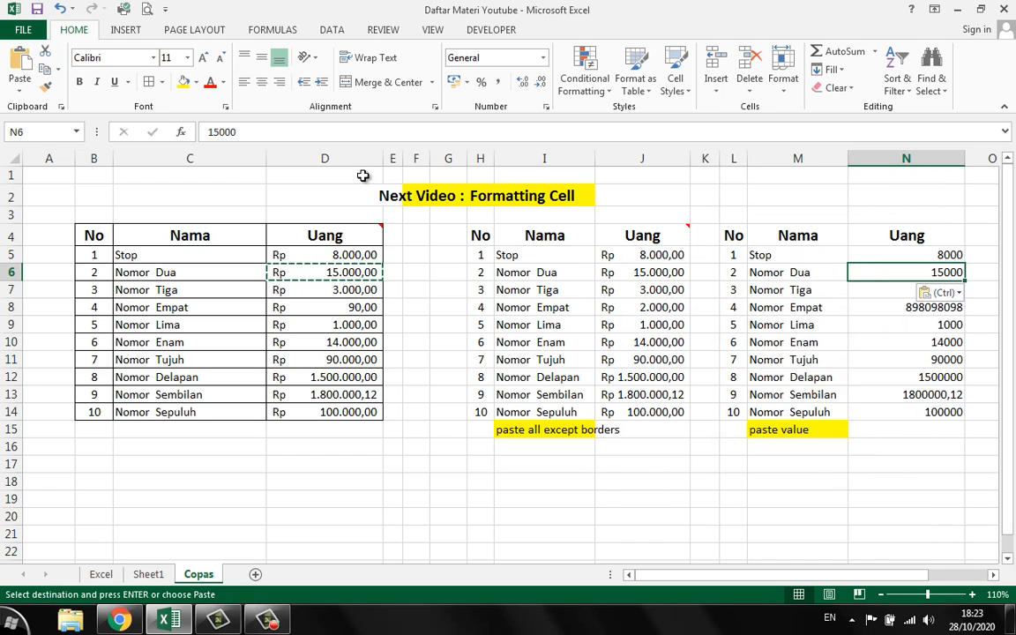
Step: Compare the widths of columns D and N, and narrow column A so column N fits fully in view
{"action": "left_click_drag", "start_coordinate": [384, 155], "coordinate": [384, 155]}
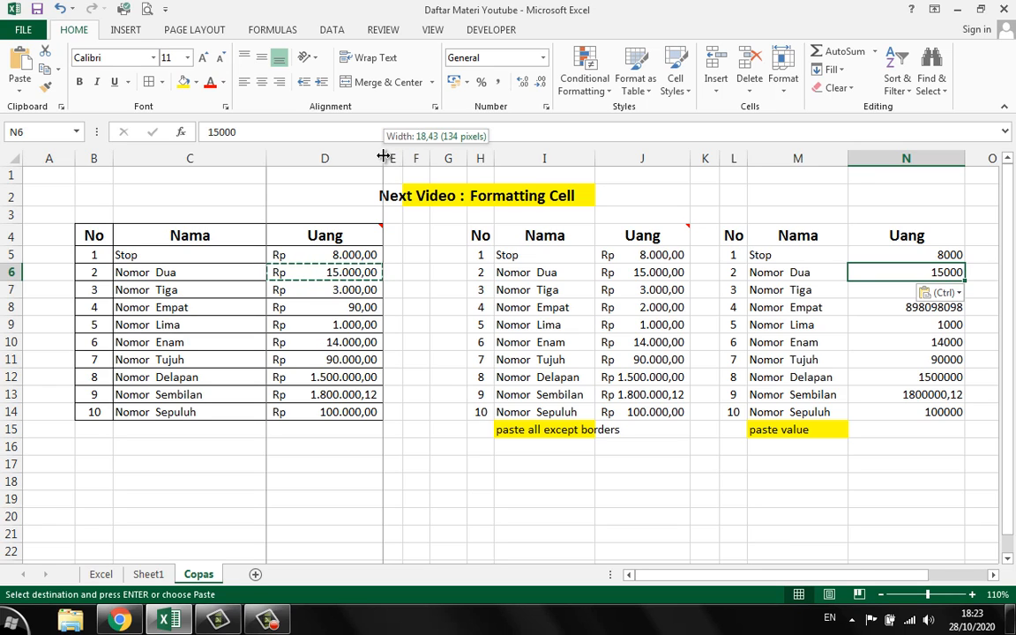
{"action": "left_click_drag", "start_coordinate": [383, 155], "coordinate": [386, 154]}
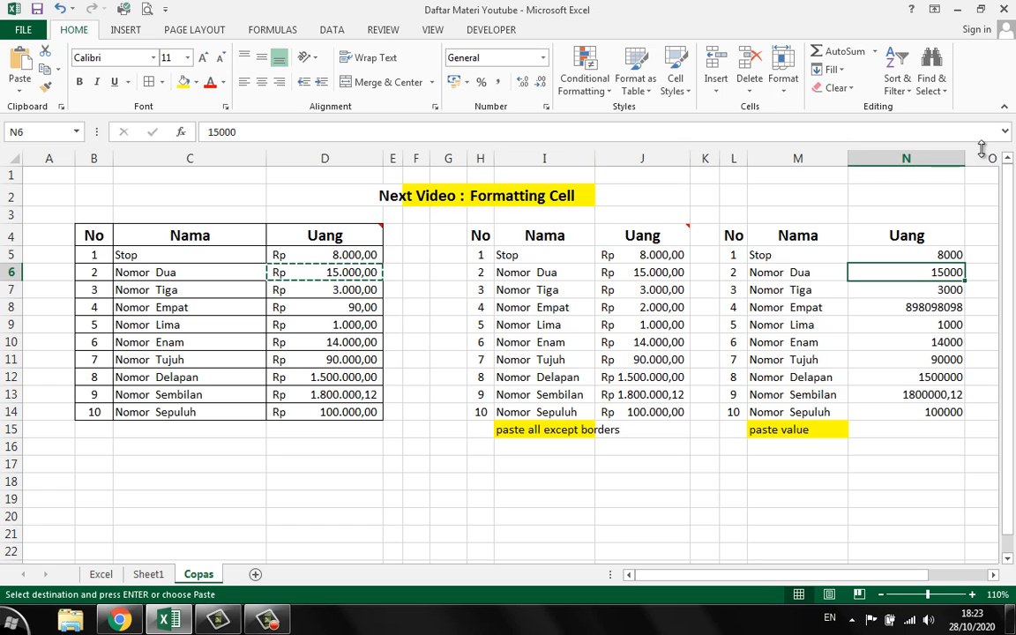
{"action": "left_click_drag", "start_coordinate": [965, 157], "coordinate": [965, 157]}
{"action": "left_click_drag", "start_coordinate": [75, 157], "coordinate": [36, 165]}
{"action": "left_click_drag", "start_coordinate": [931, 158], "coordinate": [930, 158]}
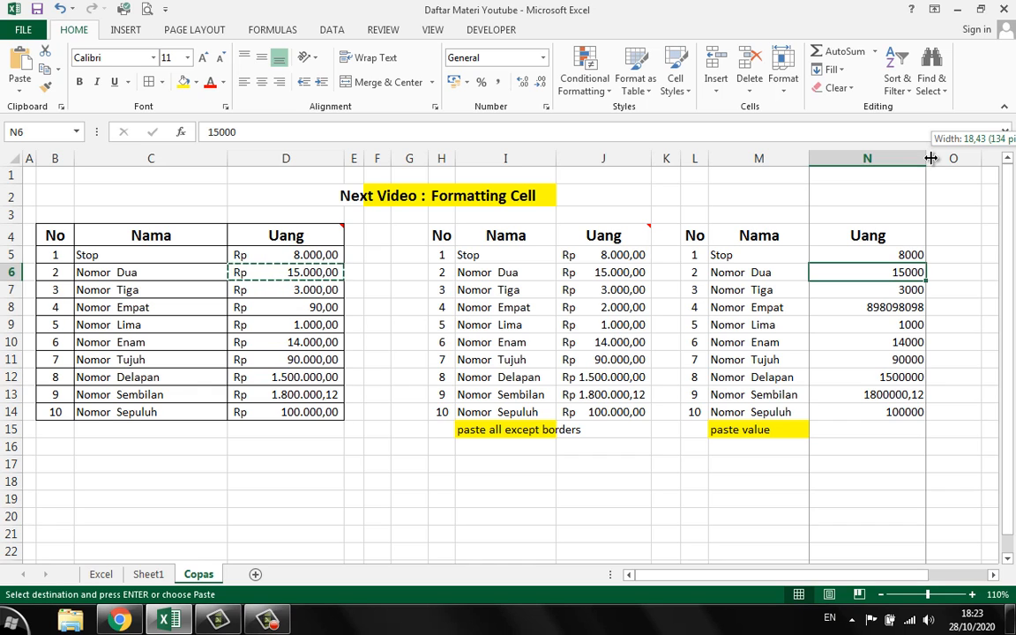
{"action": "left_click_drag", "start_coordinate": [931, 158], "coordinate": [930, 158]}
{"action": "left_click", "coordinate": [390, 310]}
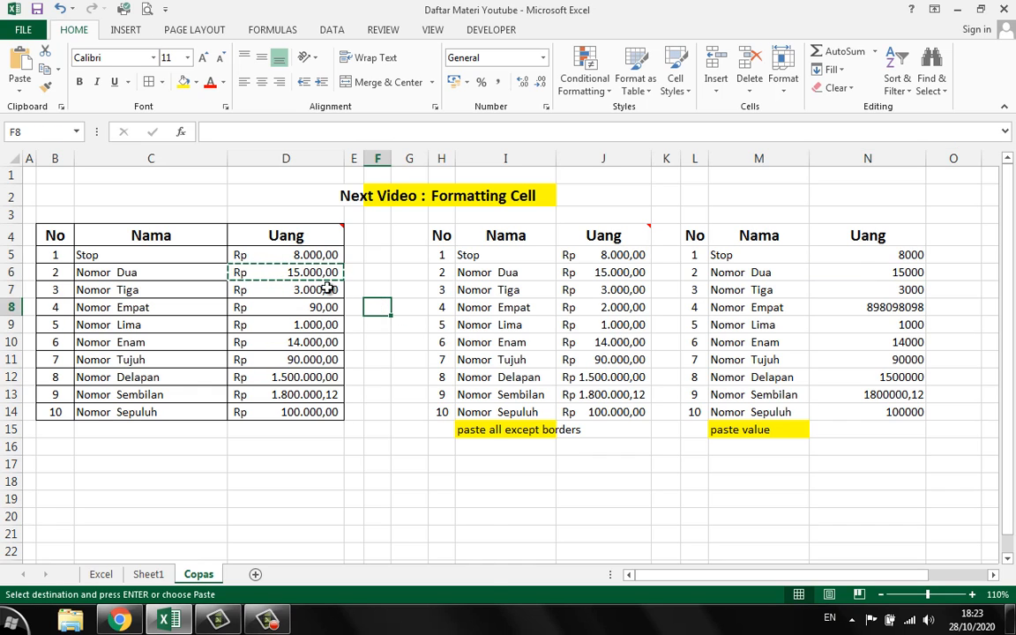
Step: Copy cell D7 and view the Paste Special options for cell F9, closing the dialog without pasting
{"action": "right_click", "coordinate": [329, 290]}
{"action": "left_click", "coordinate": [357, 313]}
{"action": "right_click", "coordinate": [378, 325]}
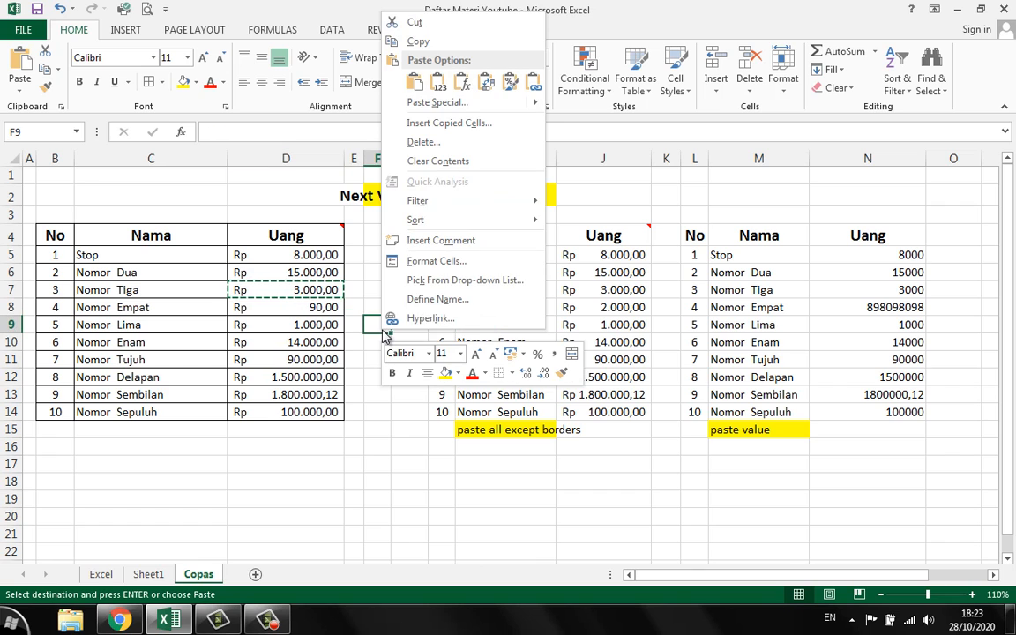
{"action": "left_click", "coordinate": [450, 103]}
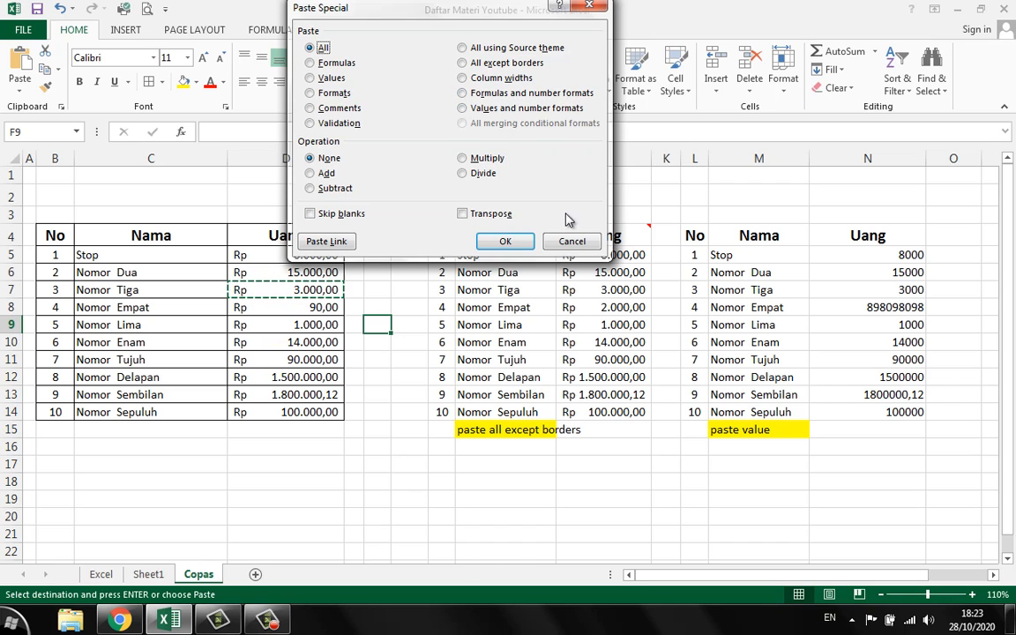
{"action": "left_click", "coordinate": [573, 241]}
{"action": "left_click", "coordinate": [405, 466]}
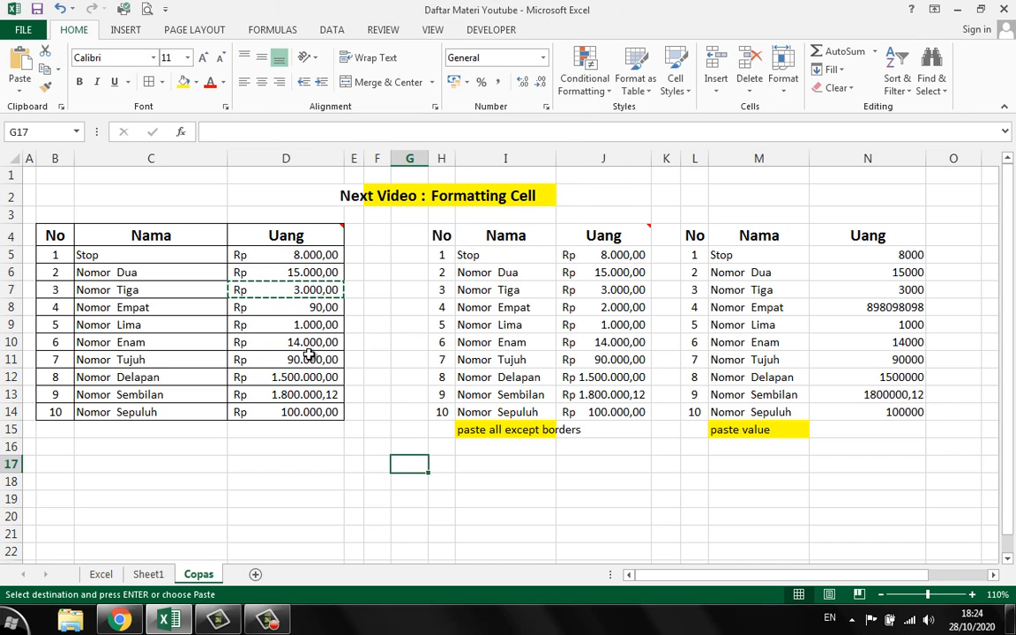
Step: Remove the decimals from the Nomor Lima amount in cell D9 and set its format to Number
{"action": "left_click", "coordinate": [283, 328]}
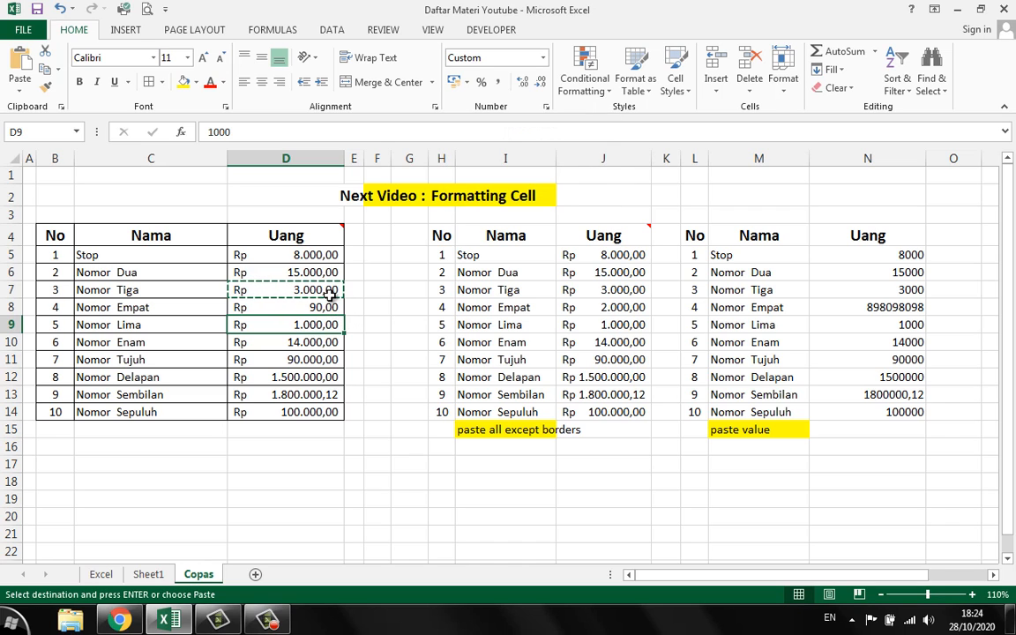
{"action": "left_click", "coordinate": [539, 84]}
{"action": "left_click", "coordinate": [538, 83]}
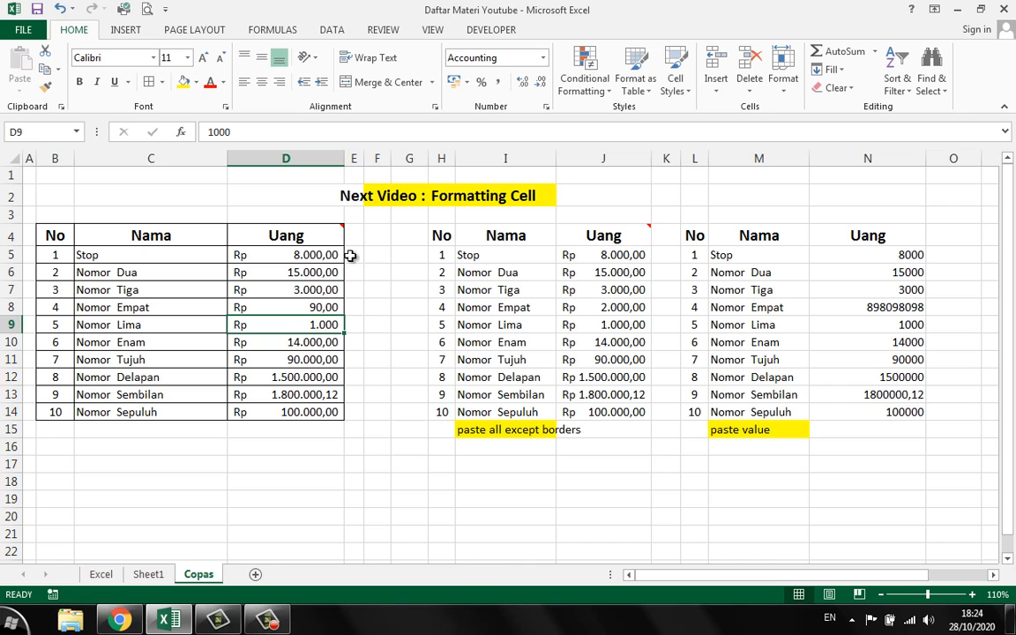
{"action": "left_click", "coordinate": [541, 58]}
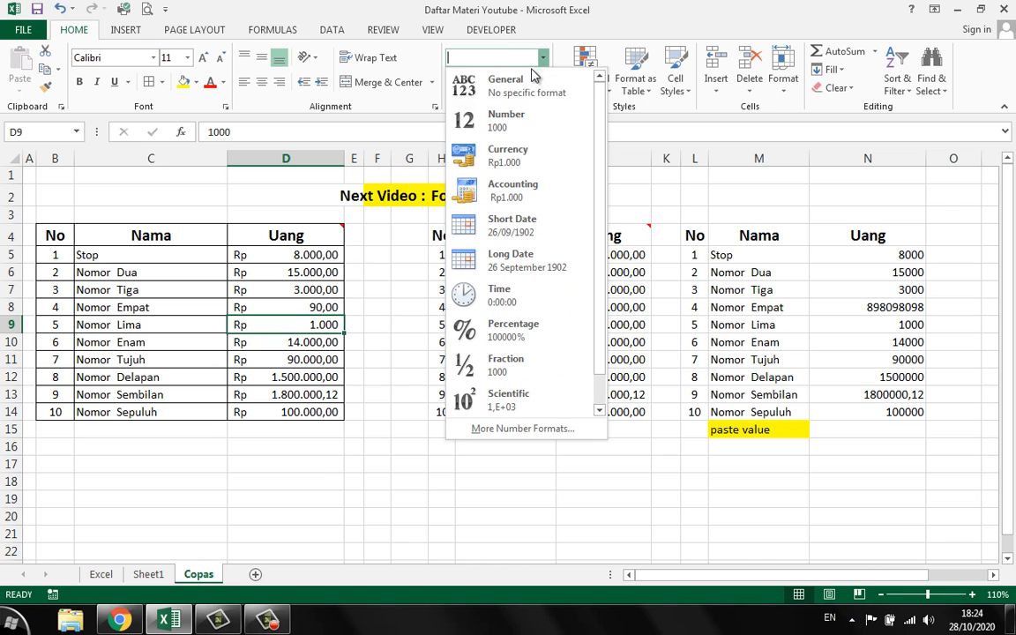
{"action": "left_click", "coordinate": [492, 115]}
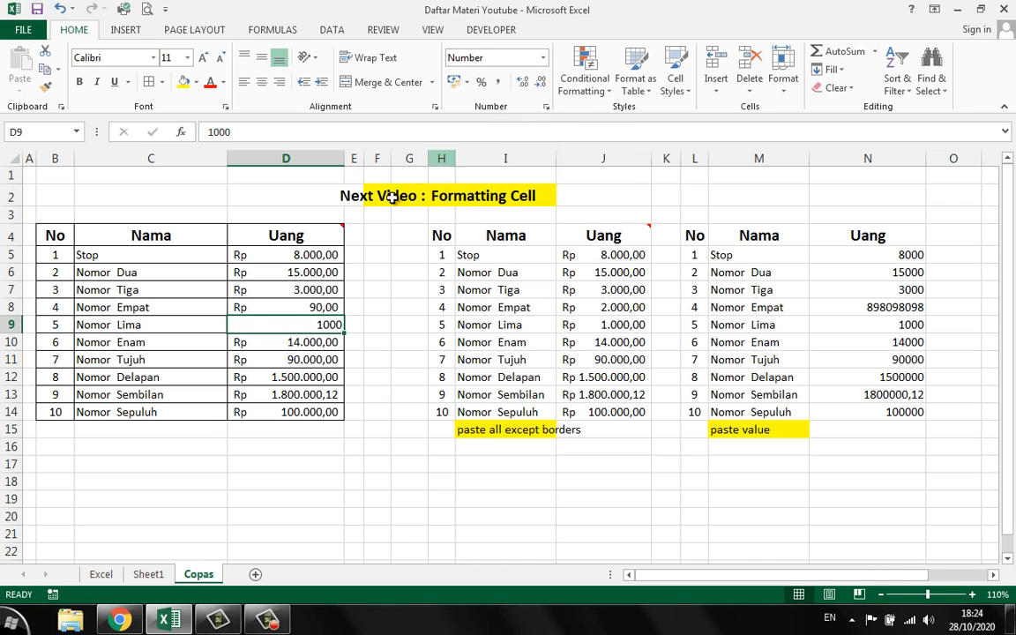
{"action": "left_click", "coordinate": [306, 359]}
{"action": "left_click", "coordinate": [289, 327]}
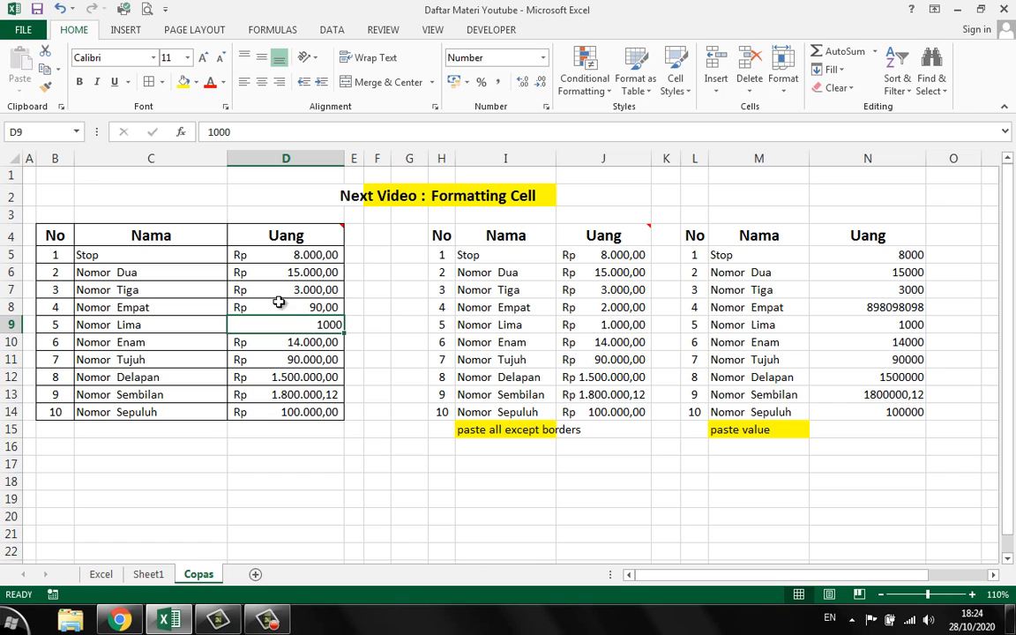
Step: Copy the source table B4:D14 and paste it at L4 with the Formulas and number formats option, then inspect cell N9
{"action": "left_click_drag", "start_coordinate": [55, 236], "coordinate": [267, 410]}
{"action": "right_click", "coordinate": [202, 320]}
{"action": "left_click", "coordinate": [231, 292]}
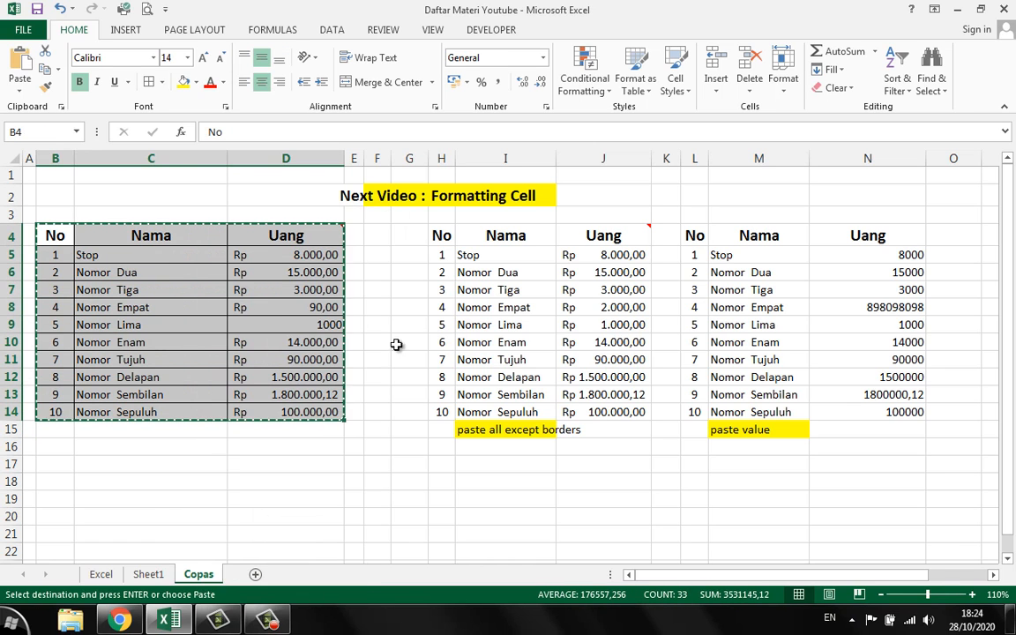
{"action": "left_click", "coordinate": [692, 239]}
{"action": "right_click", "coordinate": [692, 238]}
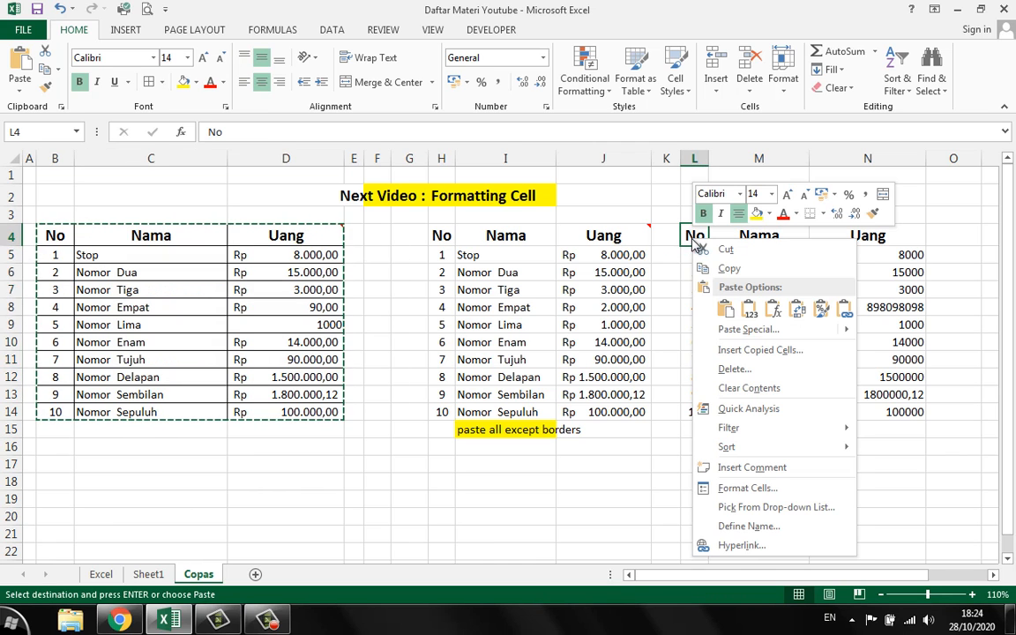
{"action": "left_click", "coordinate": [745, 330]}
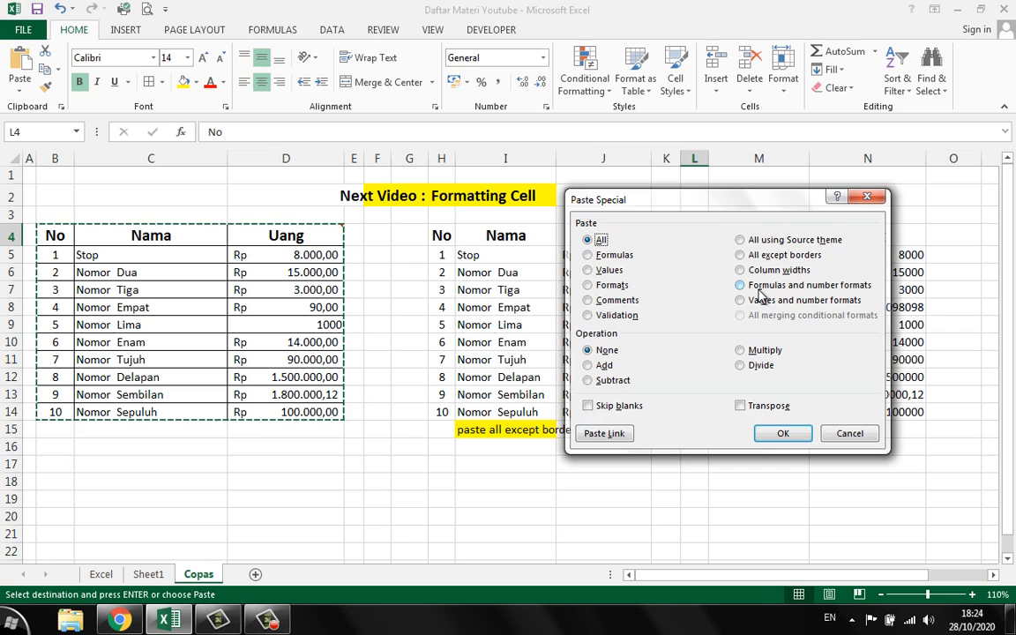
{"action": "left_click", "coordinate": [758, 289]}
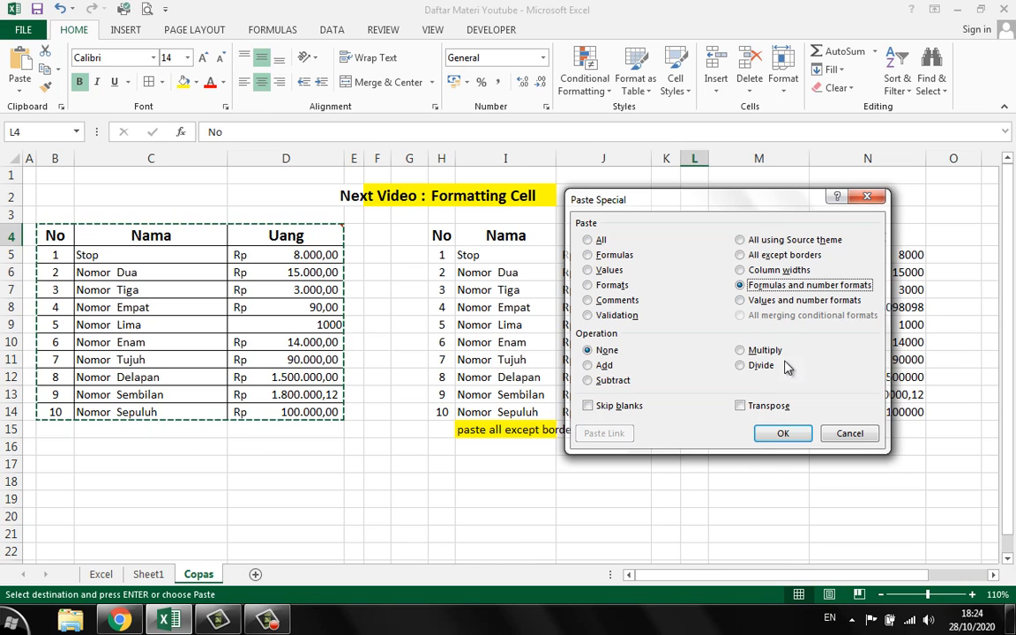
{"action": "left_click", "coordinate": [782, 433]}
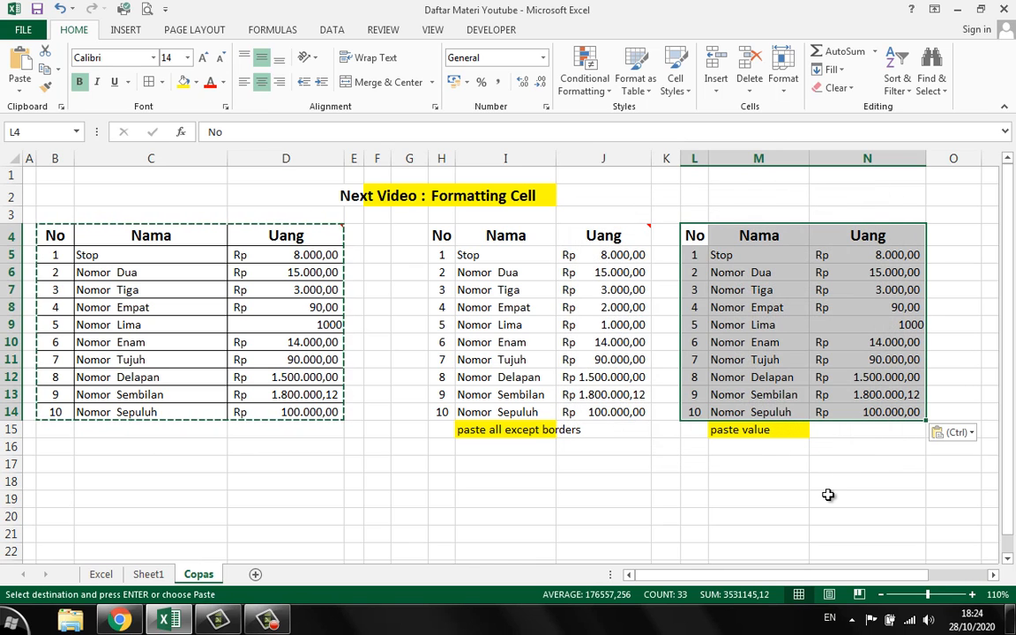
{"action": "left_click", "coordinate": [828, 447]}
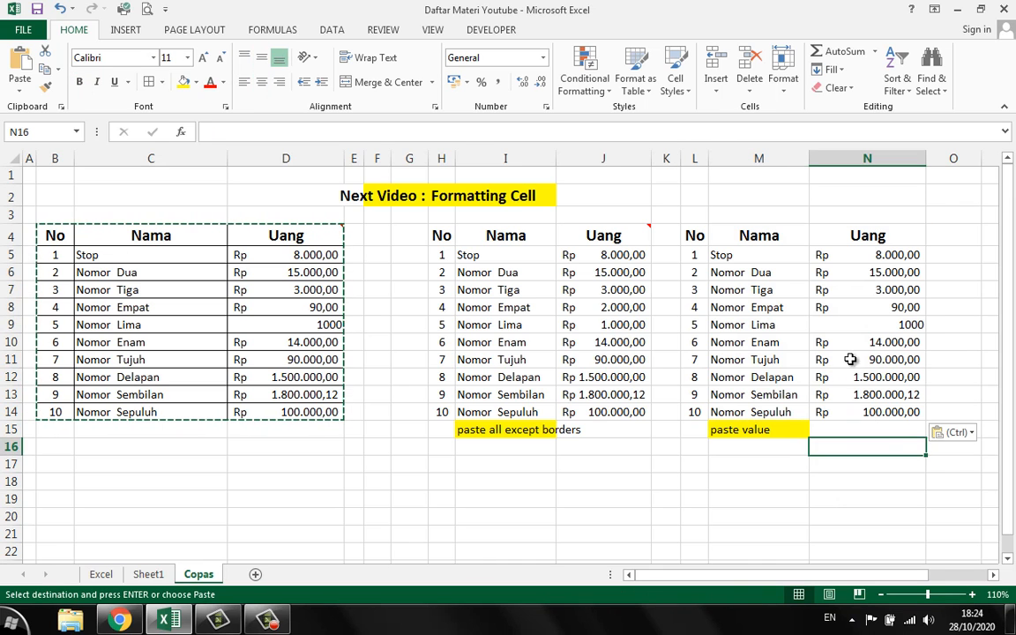
{"action": "left_click", "coordinate": [851, 376]}
{"action": "left_click", "coordinate": [871, 324]}
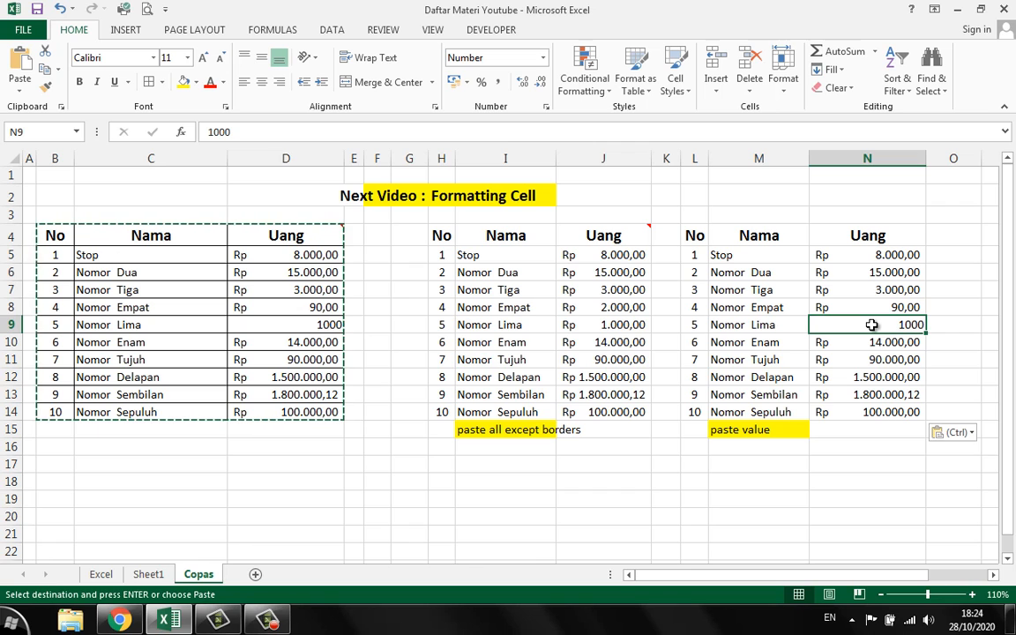
Step: Delete the cell range H4:N21 containing both pasted comparison tables
{"action": "left_click_drag", "start_coordinate": [441, 235], "coordinate": [869, 527]}
{"action": "right_click", "coordinate": [789, 269]}
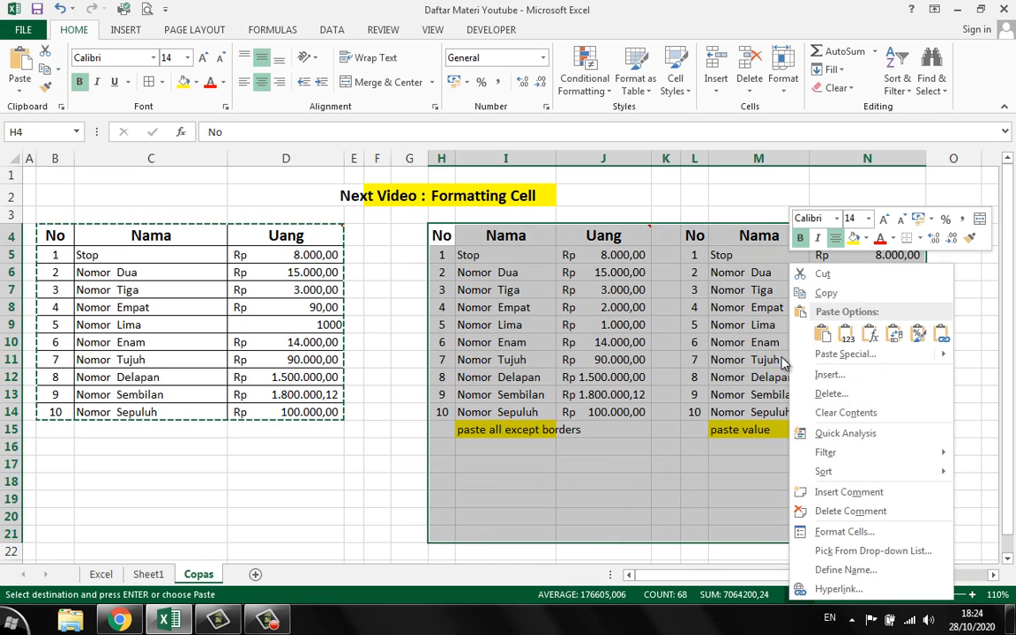
{"action": "left_click", "coordinate": [829, 393]}
{"action": "left_click", "coordinate": [788, 432]}
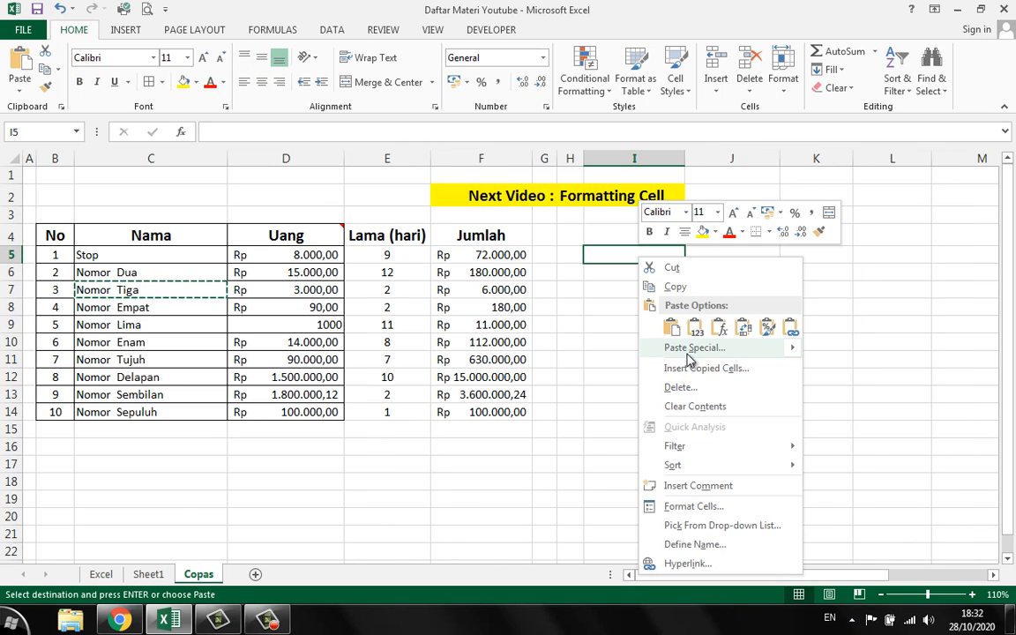
{"action": "left_click", "coordinate": [680, 349]}
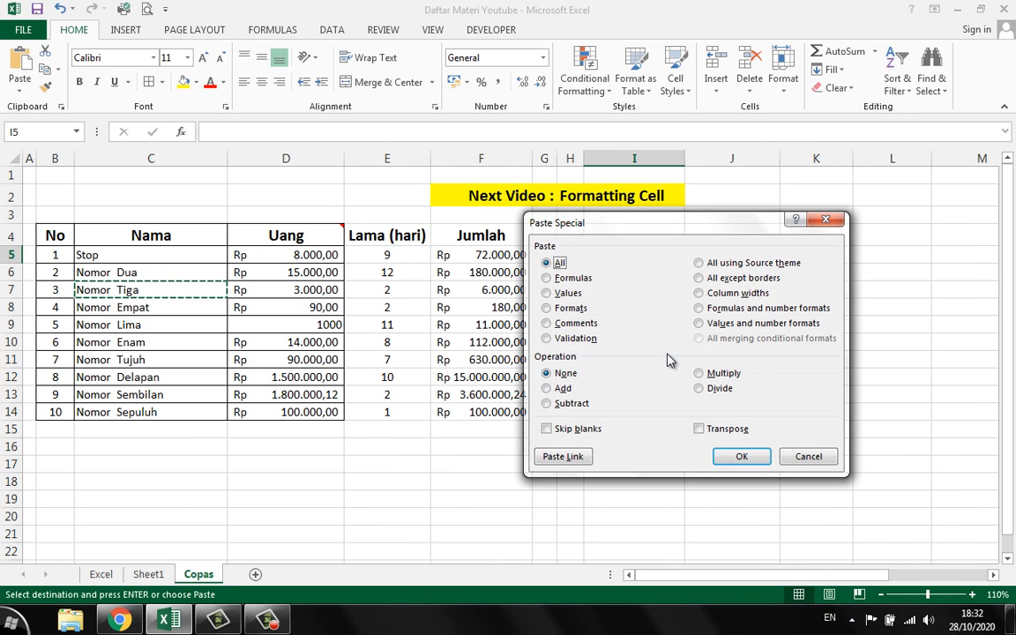
{"action": "left_click", "coordinate": [721, 324]}
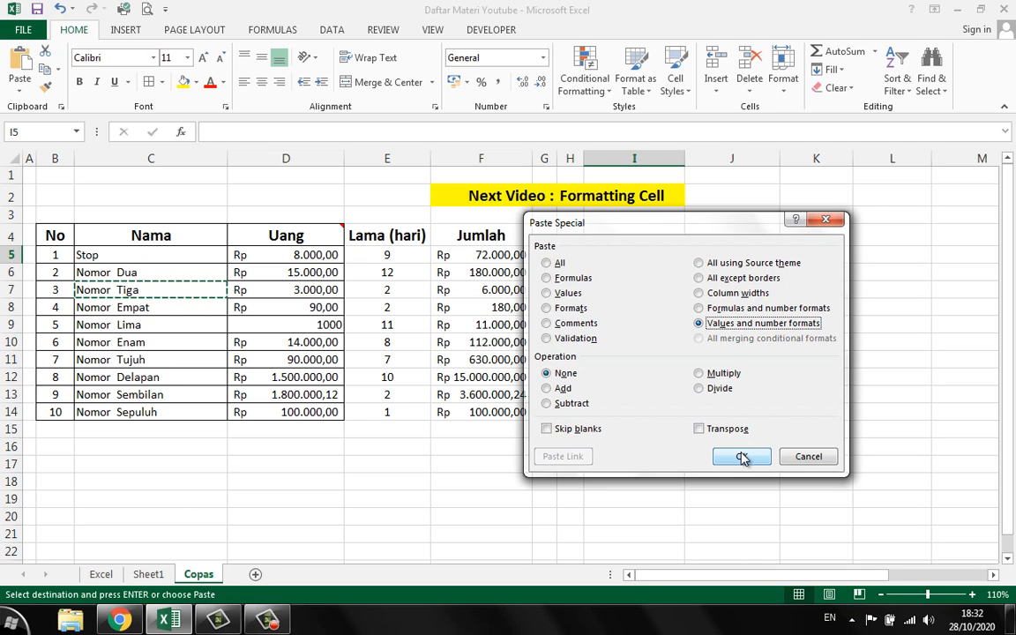
{"action": "left_click", "coordinate": [801, 459]}
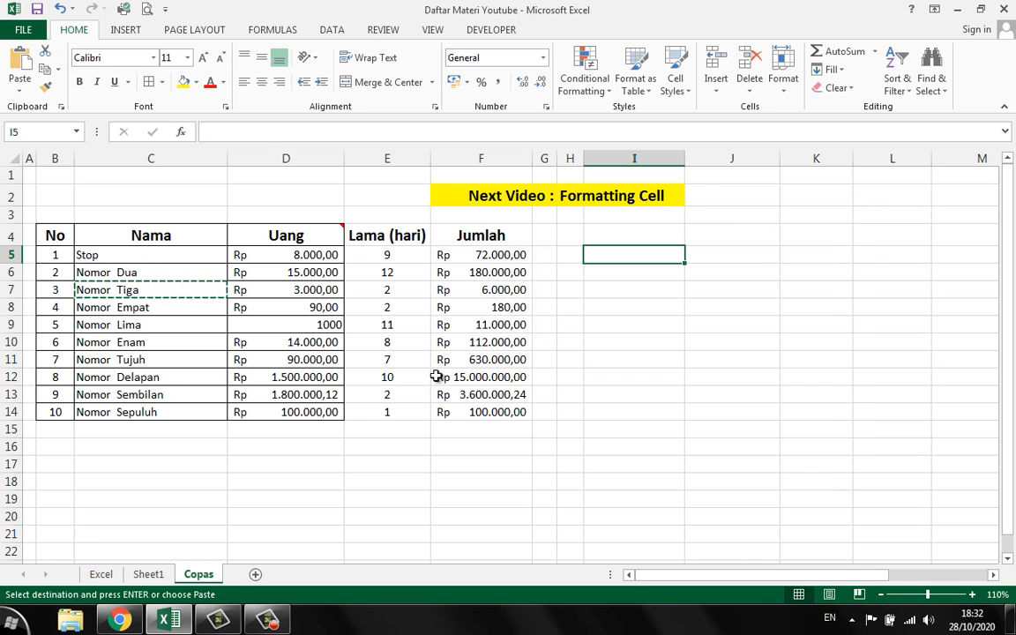
Step: Copy the Nomor Tiga amount from D7, paste it at J6 as Values and number formats, and compare both cells
{"action": "left_click", "coordinate": [311, 291]}
{"action": "right_click", "coordinate": [311, 287]}
{"action": "left_click", "coordinate": [352, 314]}
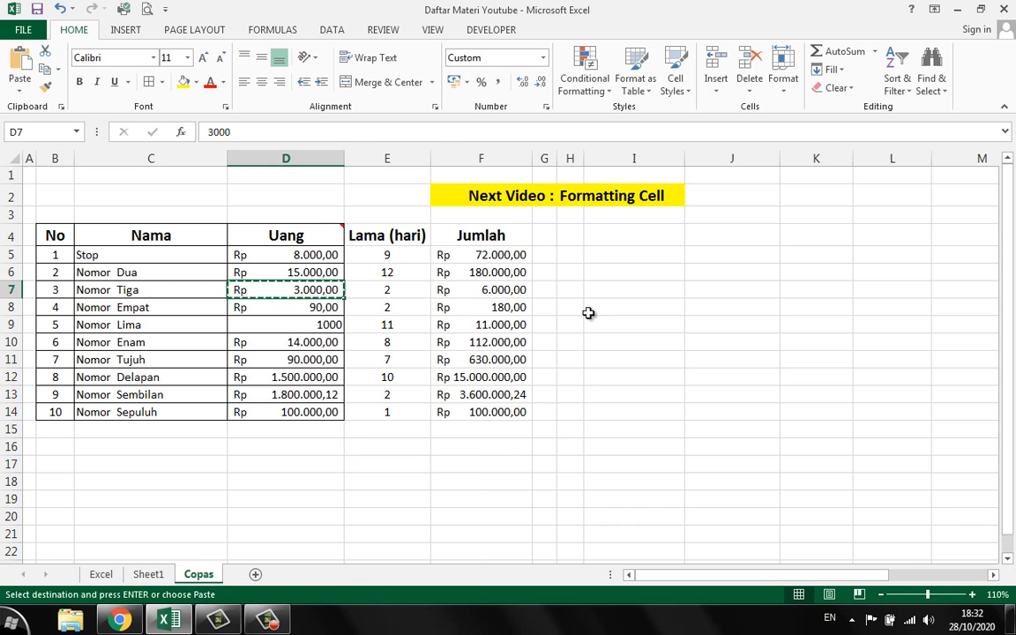
{"action": "right_click", "coordinate": [715, 272]}
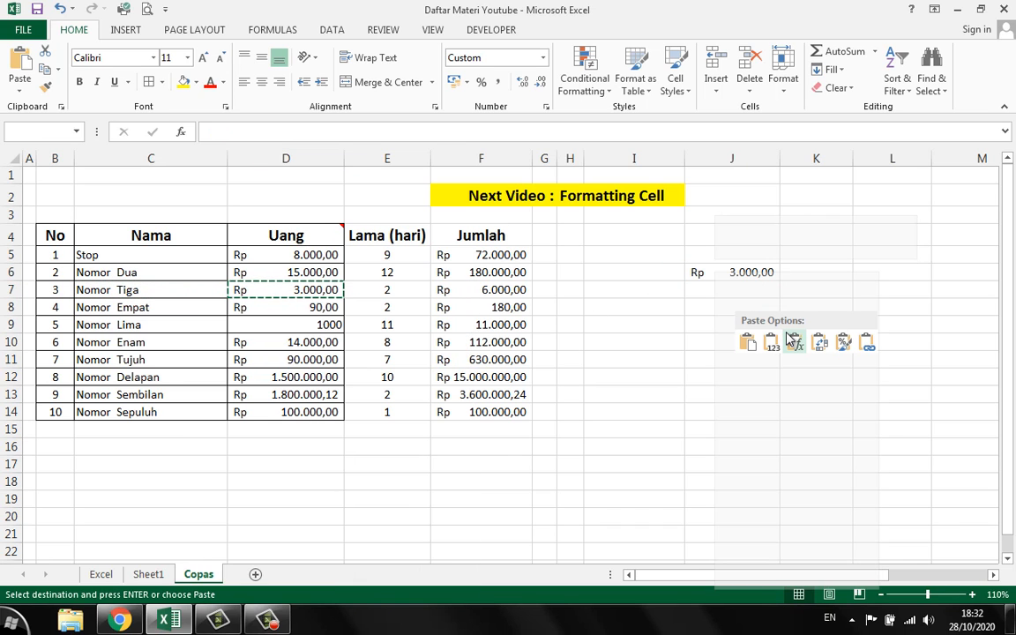
{"action": "left_click", "coordinate": [764, 372]}
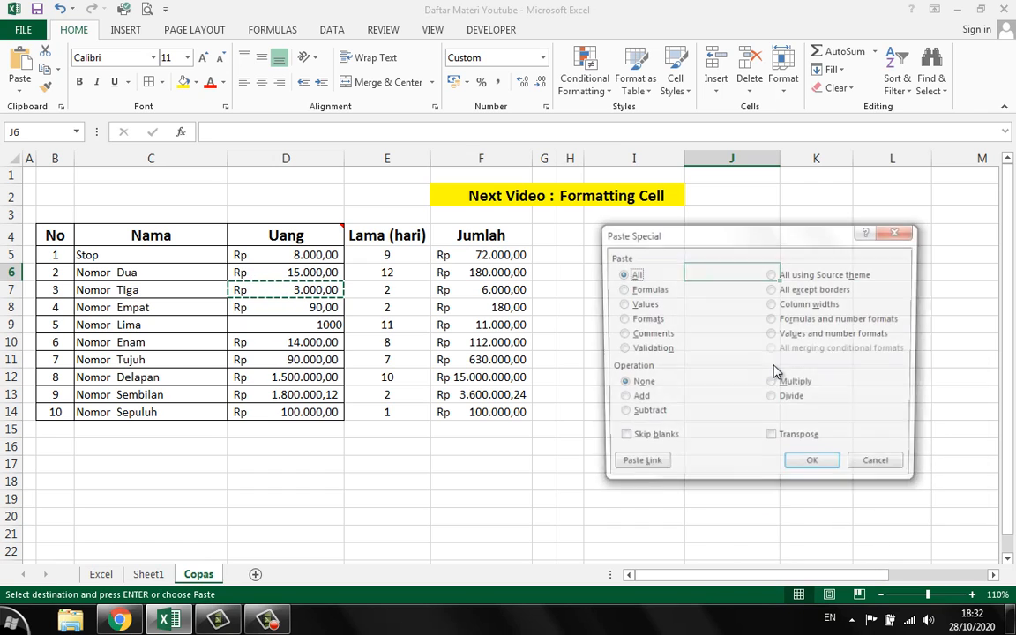
{"action": "left_click", "coordinate": [772, 334]}
{"action": "left_click", "coordinate": [816, 462]}
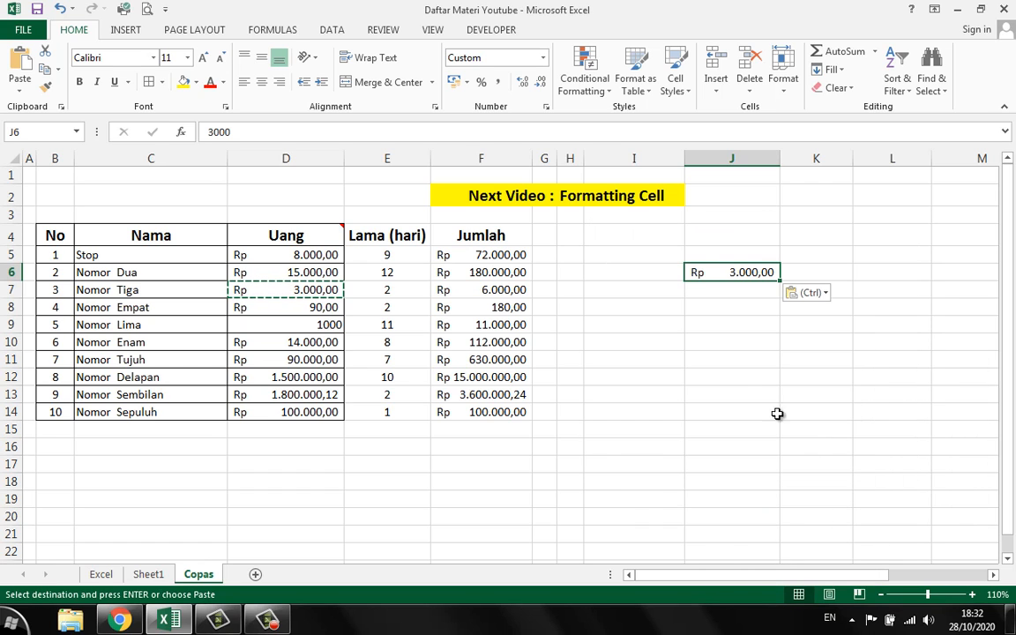
{"action": "left_click", "coordinate": [738, 301]}
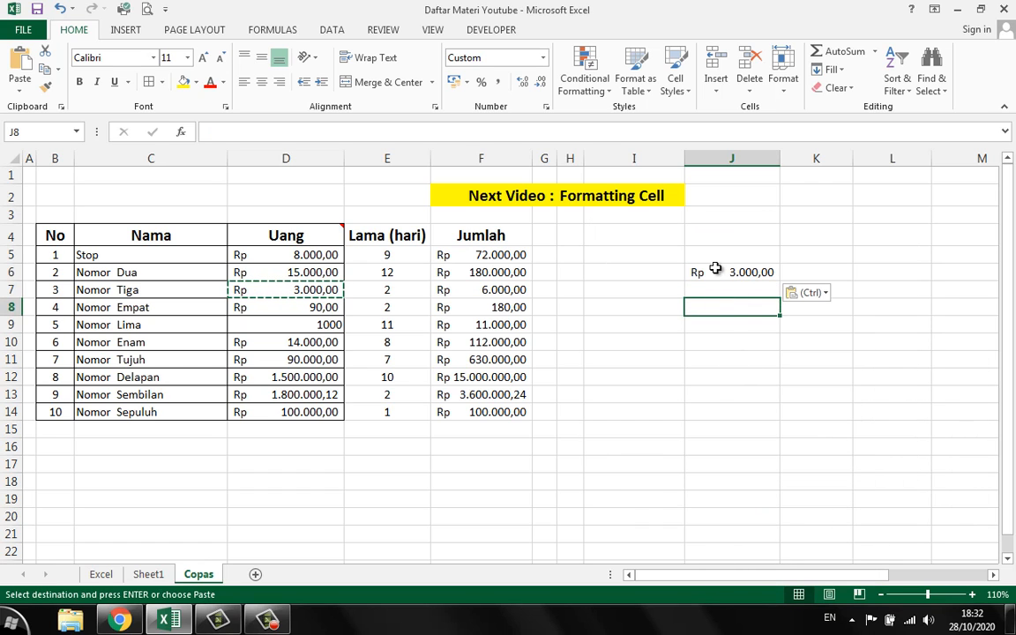
{"action": "left_click", "coordinate": [715, 271]}
{"action": "left_click", "coordinate": [304, 289]}
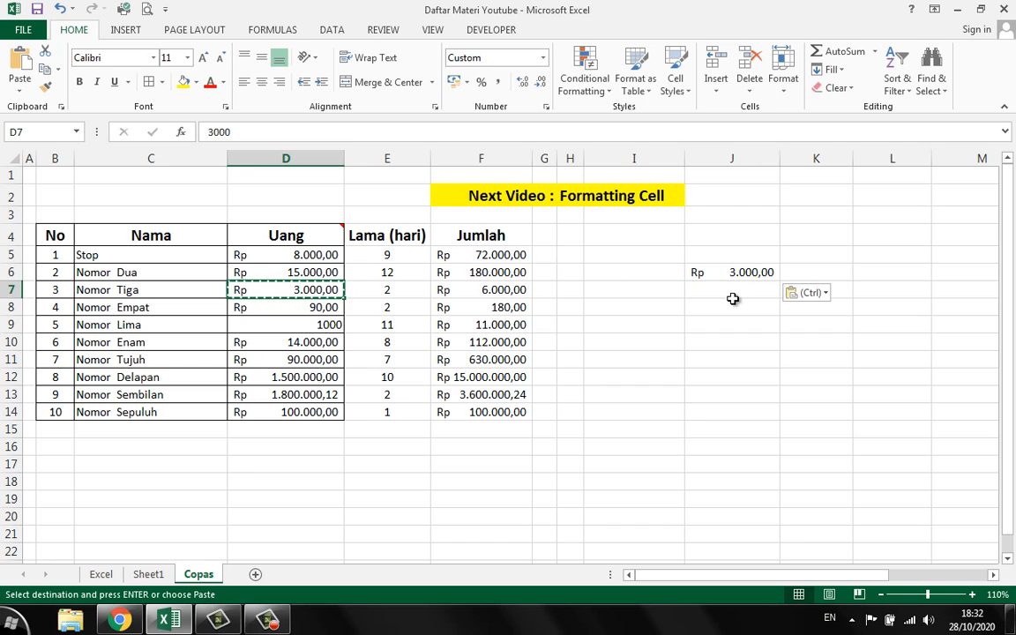
Step: Review the Paste Special options for cell I8 and the paste option previews for cell I9, pasting nothing and ending the copy
{"action": "left_click", "coordinate": [730, 300]}
{"action": "right_click", "coordinate": [614, 305]}
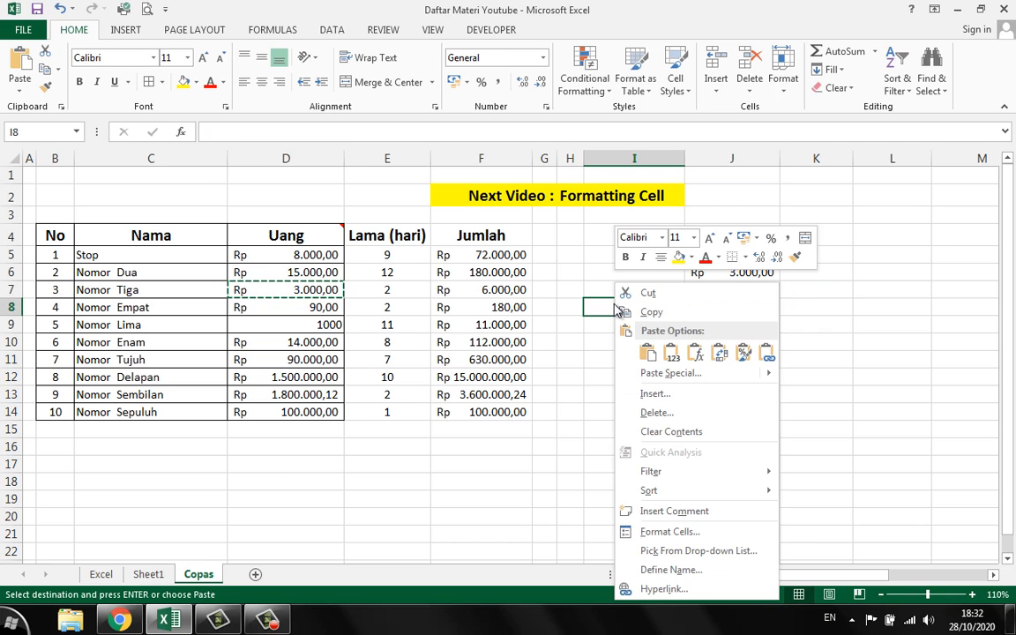
{"action": "left_click", "coordinate": [623, 371]}
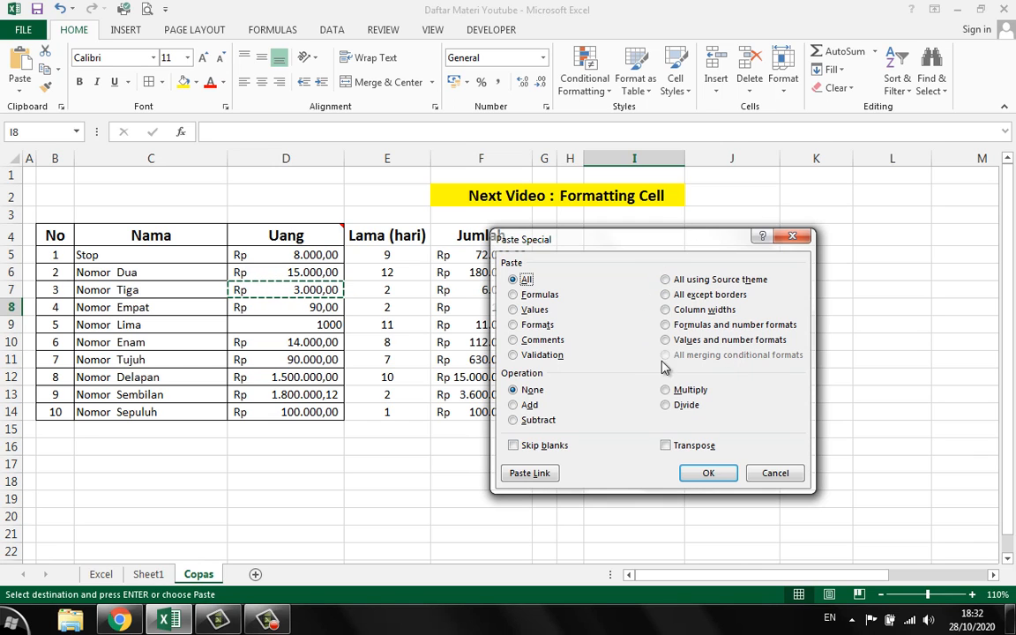
{"action": "left_click", "coordinate": [773, 474]}
{"action": "left_click", "coordinate": [642, 338]}
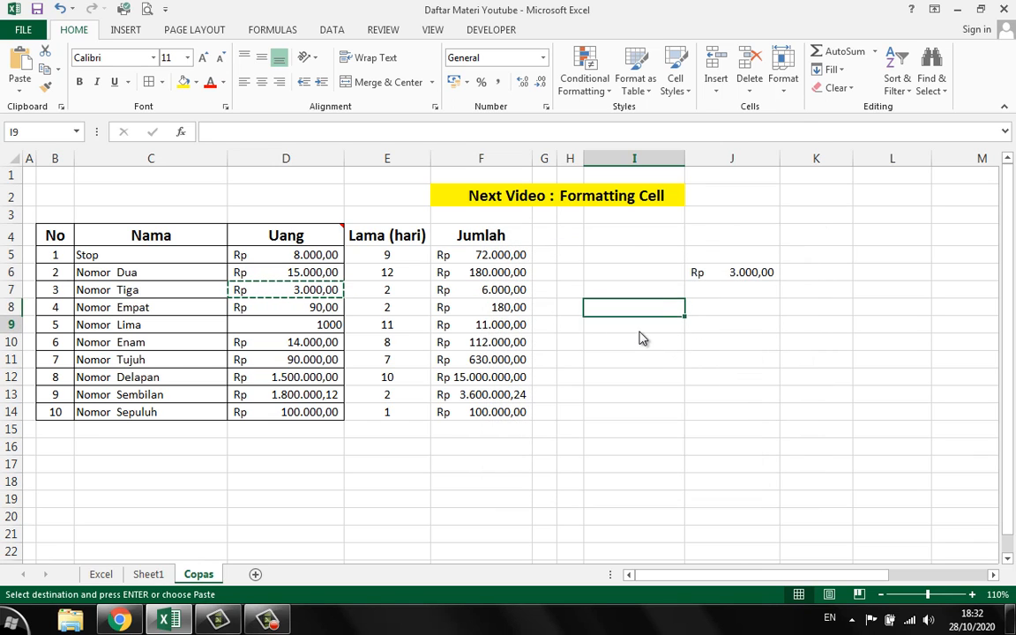
{"action": "right_click", "coordinate": [642, 338]}
{"action": "left_click", "coordinate": [672, 86]}
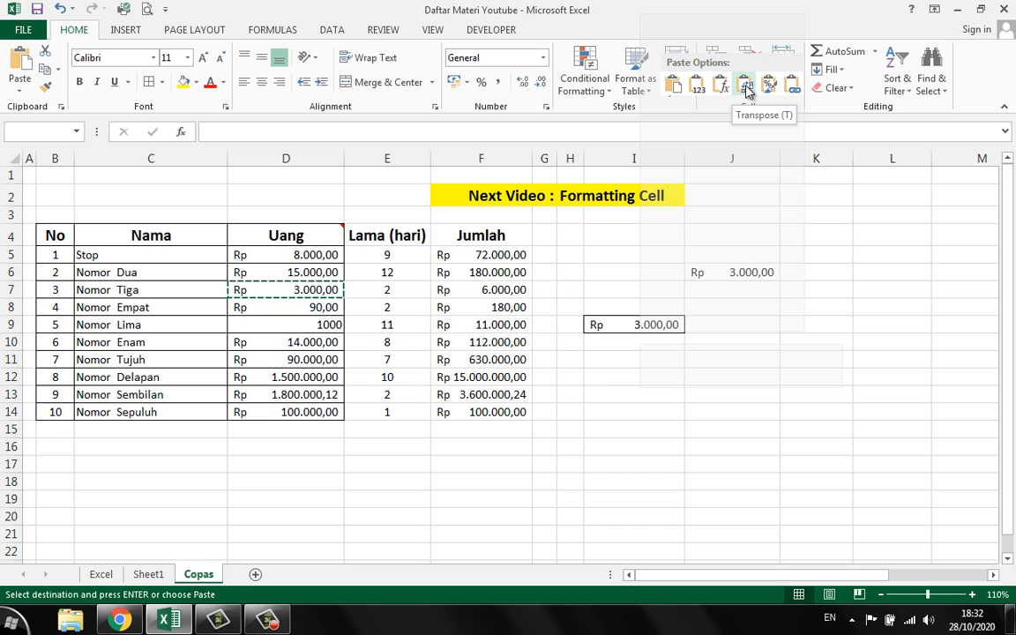
{"action": "left_click", "coordinate": [600, 446]}
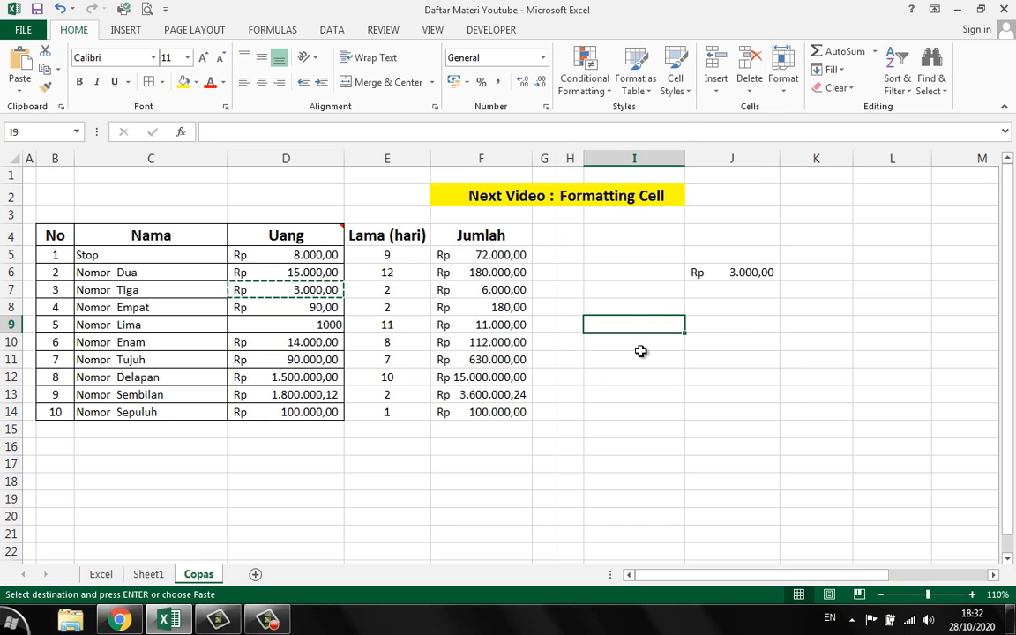
{"action": "left_click", "coordinate": [660, 364]}
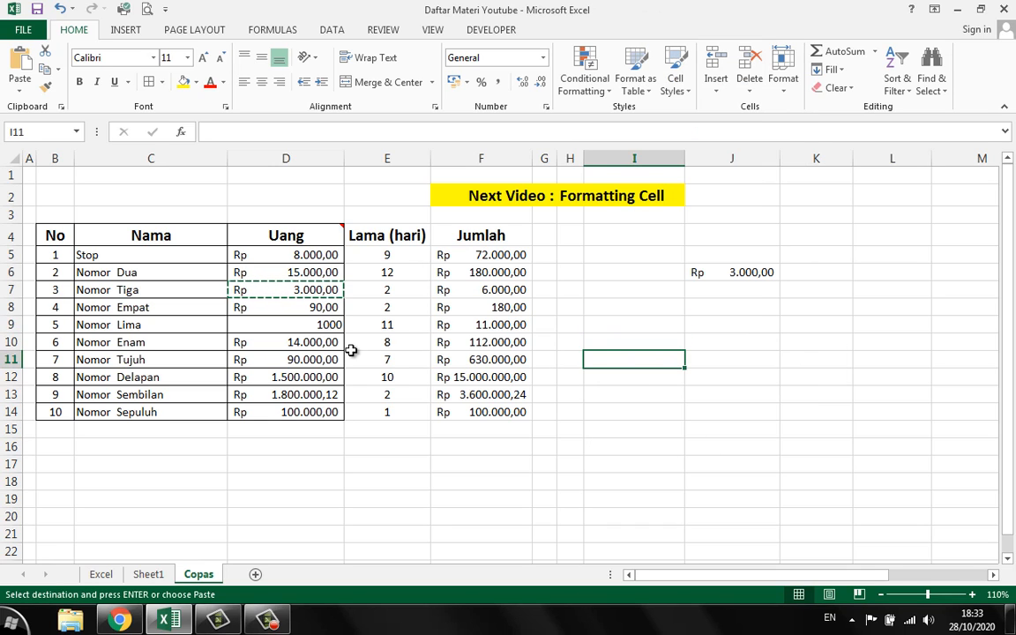
{"action": "key", "text": "Up"}
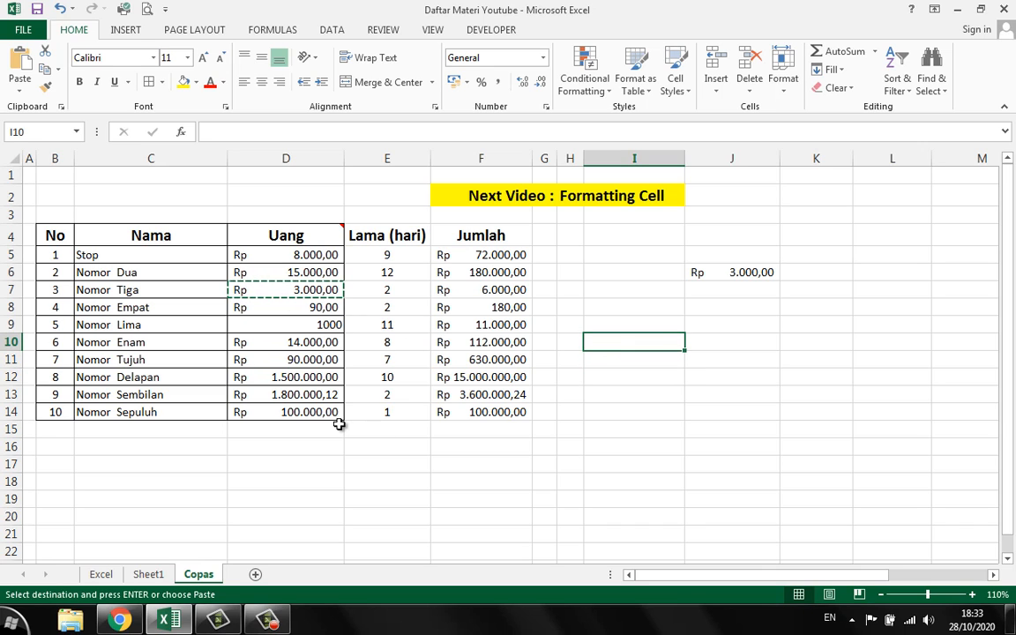
{"action": "key", "text": "Escape"}
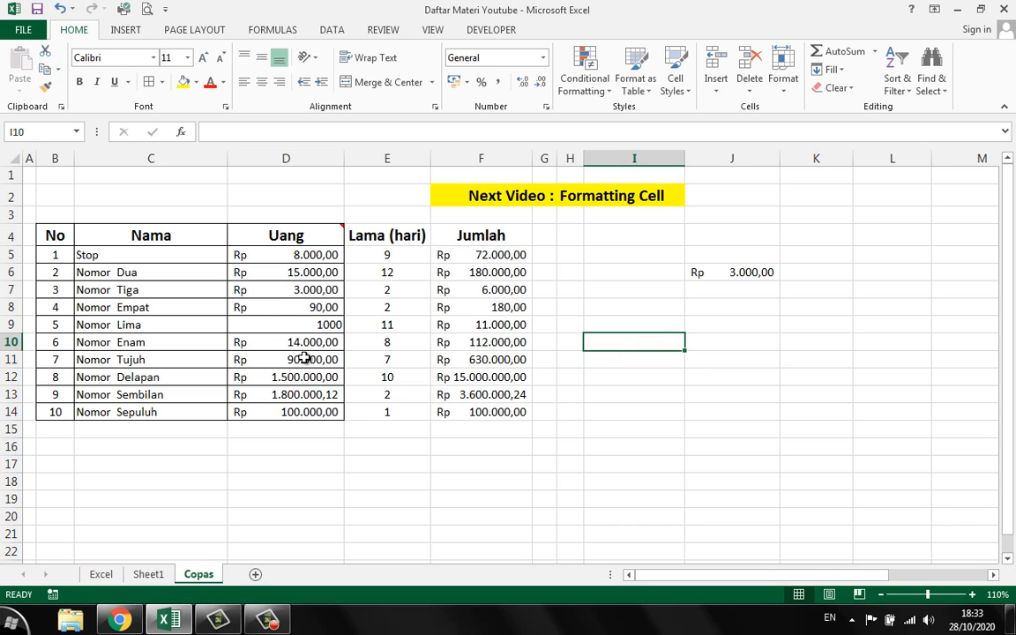
Step: Move the pasted amount from cell J6 down to cell J7
{"action": "left_click", "coordinate": [271, 291]}
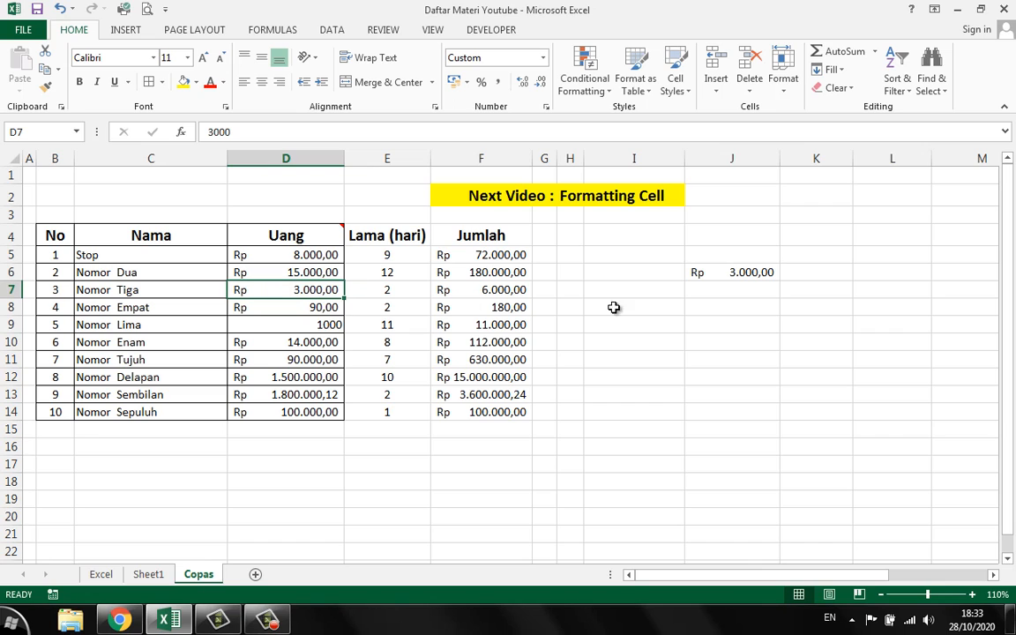
{"action": "left_click", "coordinate": [715, 277]}
{"action": "left_click_drag", "start_coordinate": [718, 284], "coordinate": [719, 291]}
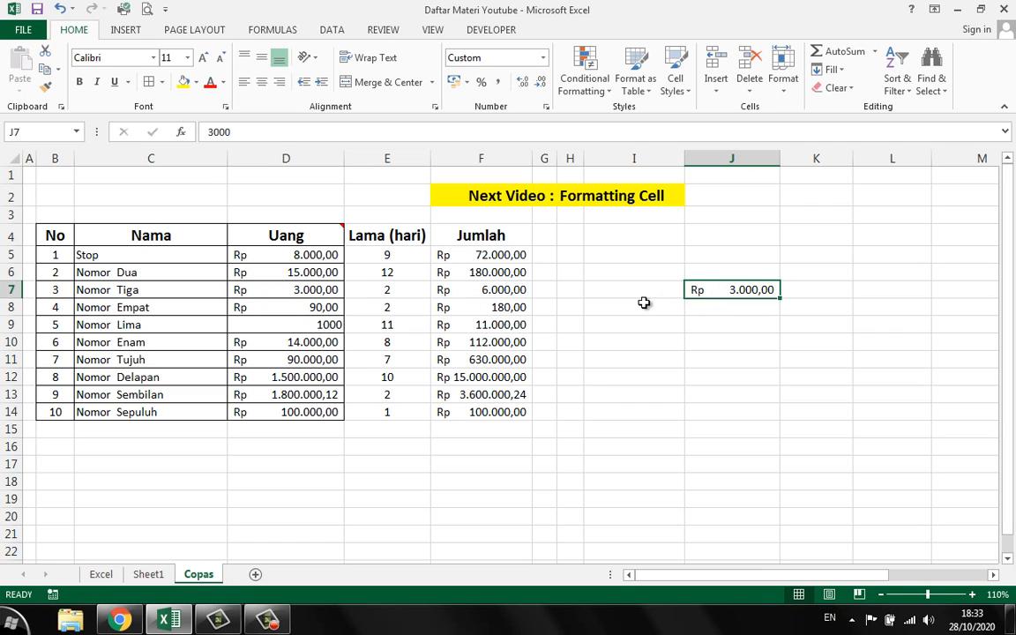
Step: Try adding the copied D7 amount to cell J7 with the Paste Special Add operation, and undo that paste
{"action": "right_click", "coordinate": [283, 287]}
{"action": "left_click", "coordinate": [315, 309]}
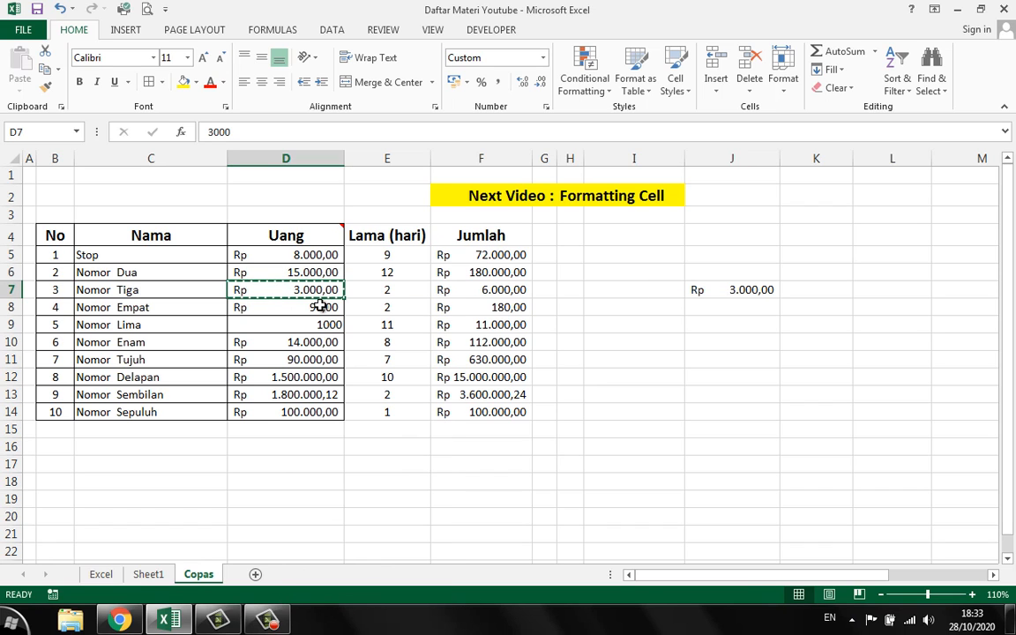
{"action": "right_click", "coordinate": [696, 291]}
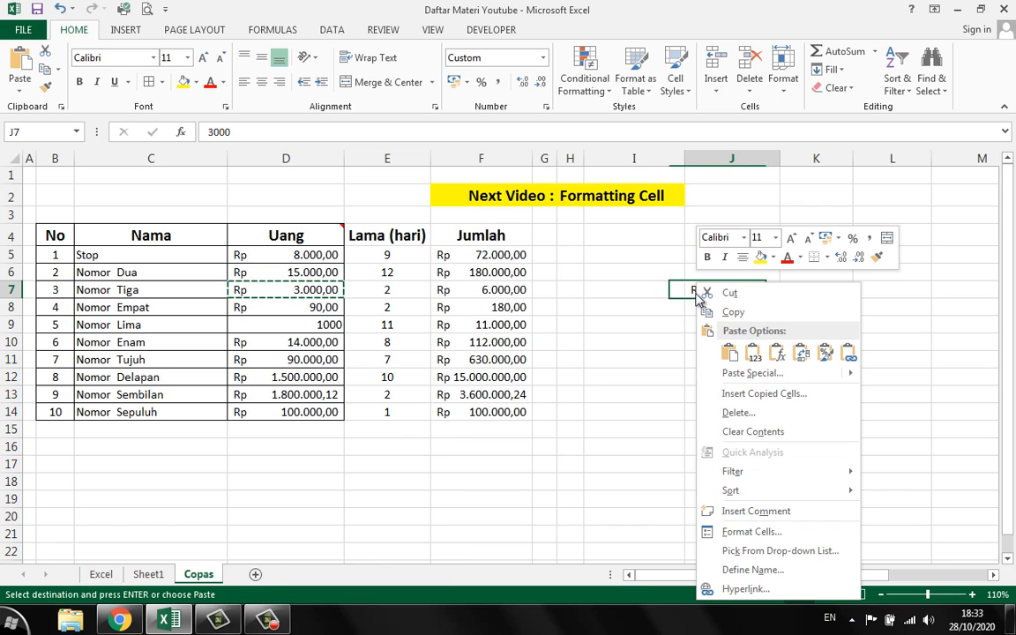
{"action": "left_click", "coordinate": [722, 373]}
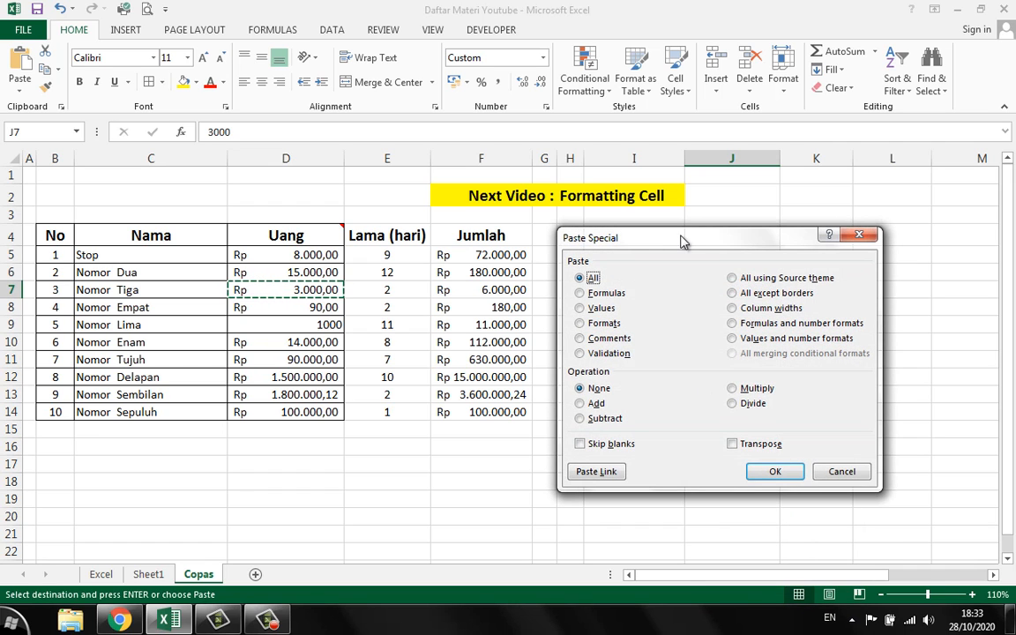
{"action": "left_click_drag", "start_coordinate": [743, 241], "coordinate": [671, 161]}
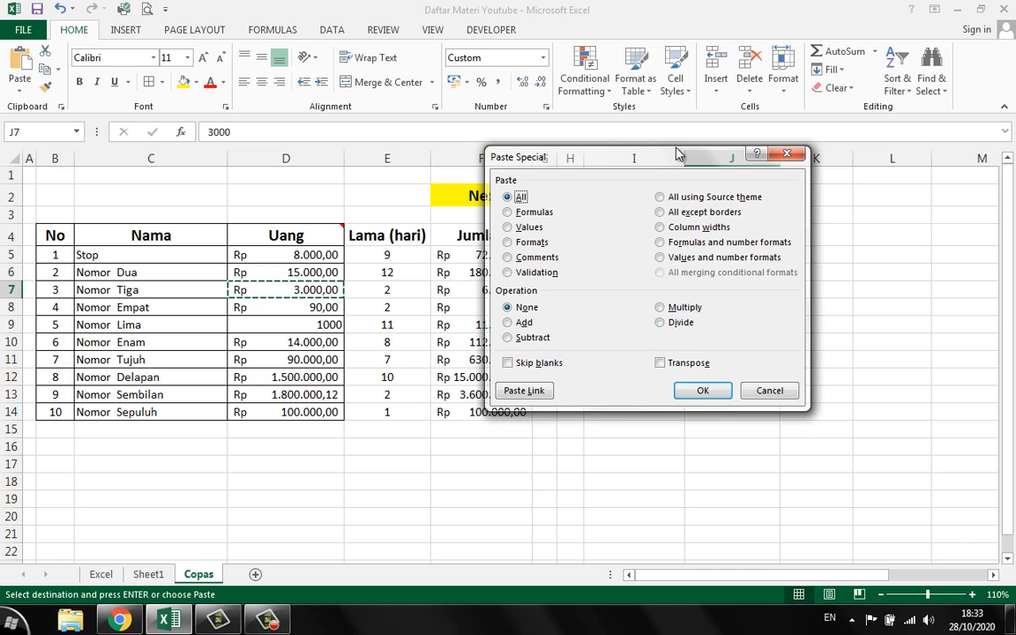
{"action": "left_click_drag", "start_coordinate": [677, 158], "coordinate": [428, 119]}
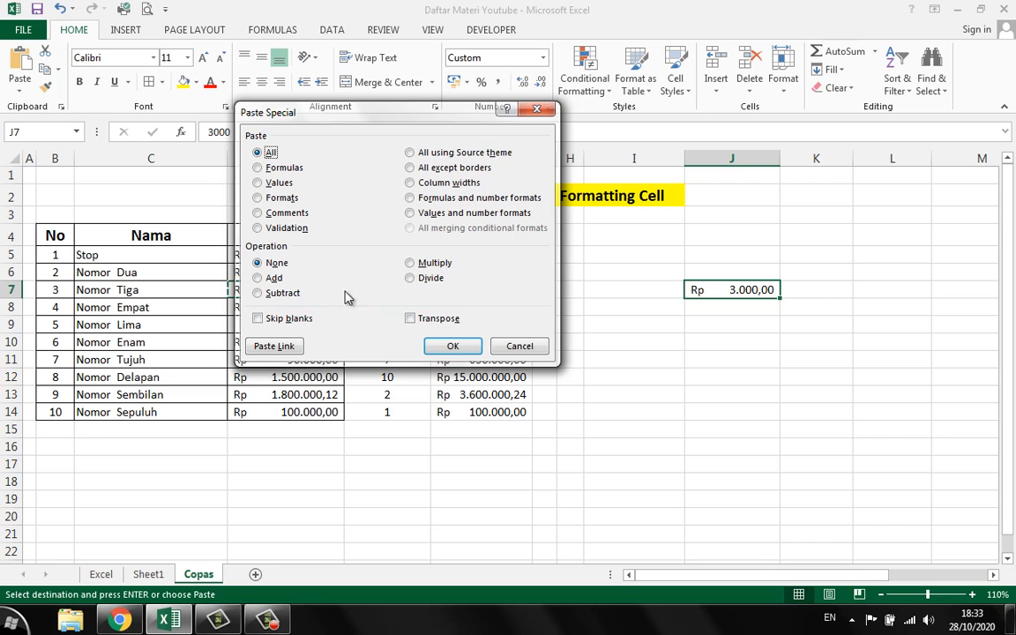
{"action": "left_click", "coordinate": [272, 281]}
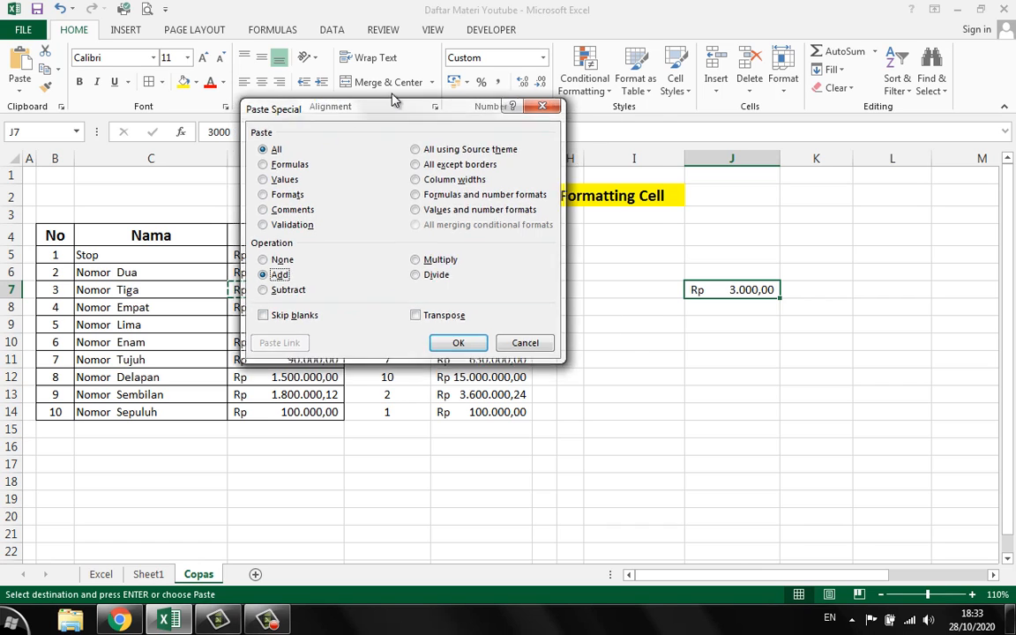
{"action": "left_click_drag", "start_coordinate": [388, 110], "coordinate": [480, 55]}
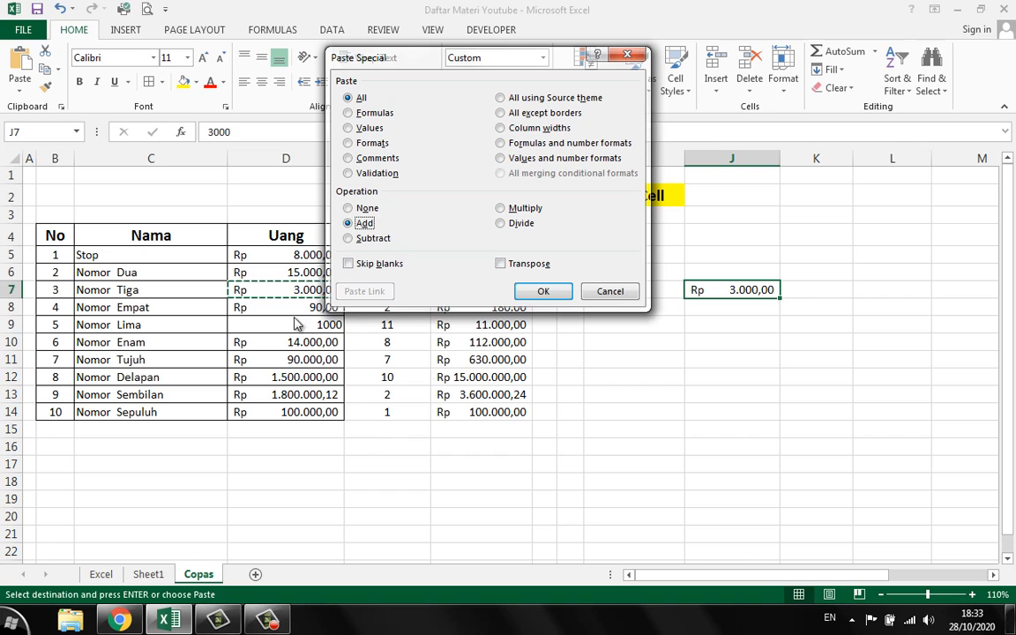
{"action": "left_click", "coordinate": [543, 292]}
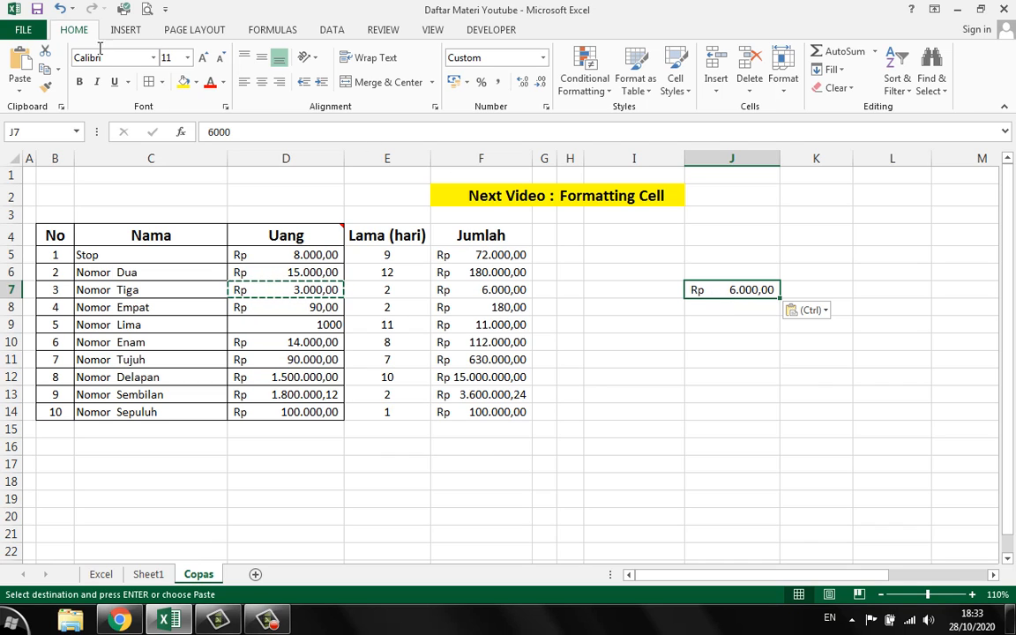
{"action": "left_click", "coordinate": [59, 9]}
Step: Copy cell D7 and divide the amount in J7 by it using Paste Special with All and the Divide operation
{"action": "right_click", "coordinate": [271, 289]}
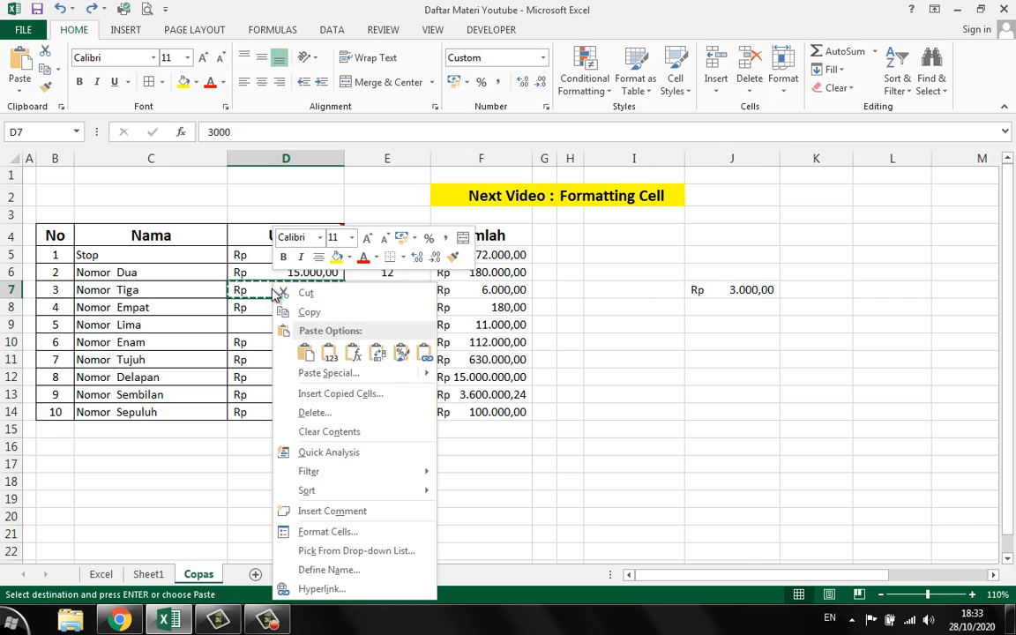
{"action": "left_click", "coordinate": [302, 311]}
{"action": "left_click", "coordinate": [701, 292]}
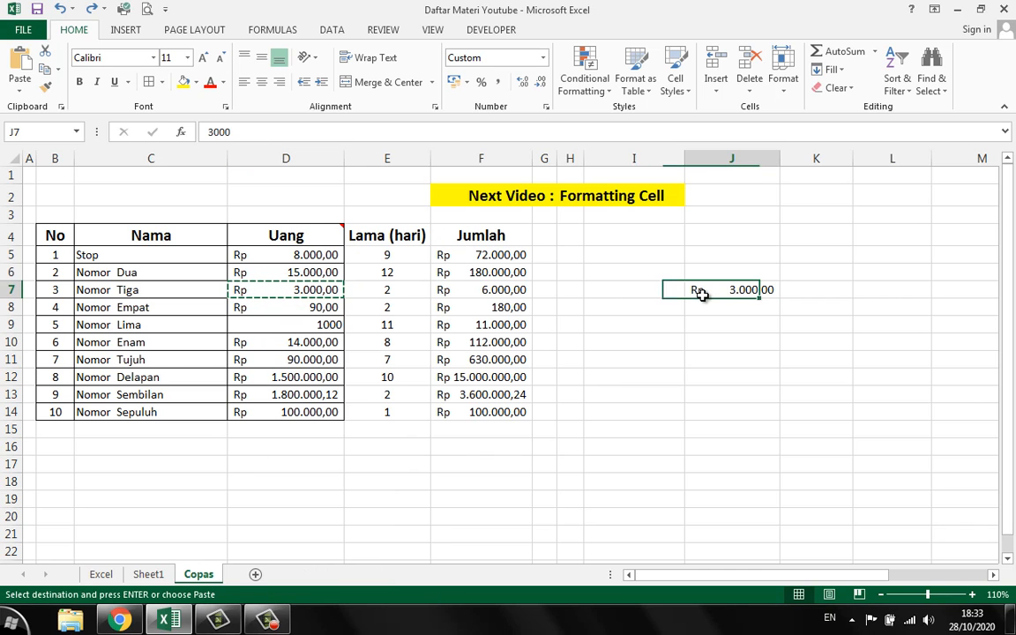
{"action": "right_click", "coordinate": [718, 286]}
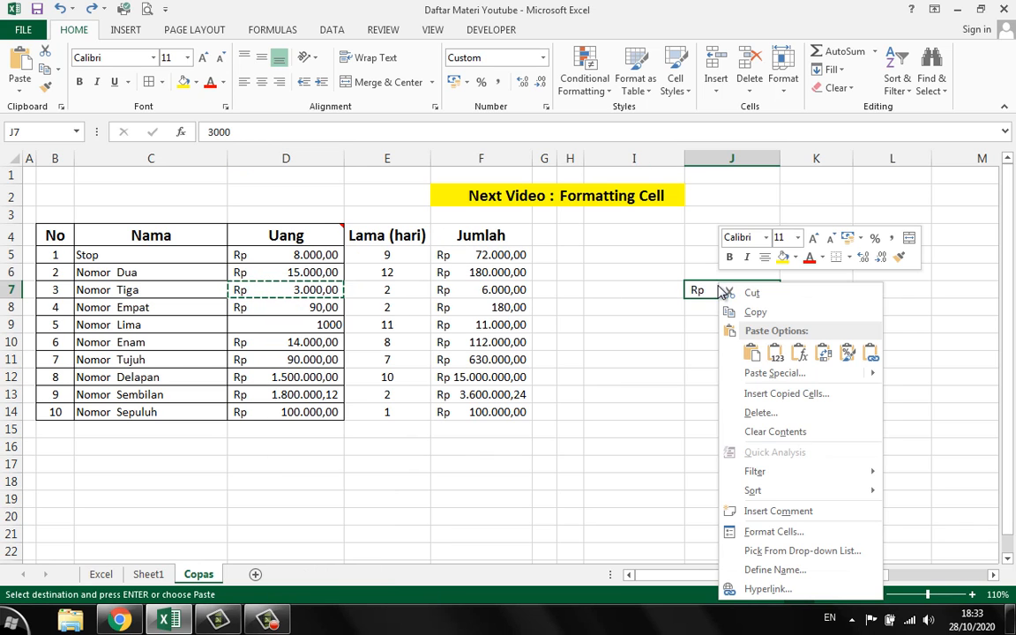
{"action": "left_click", "coordinate": [766, 373]}
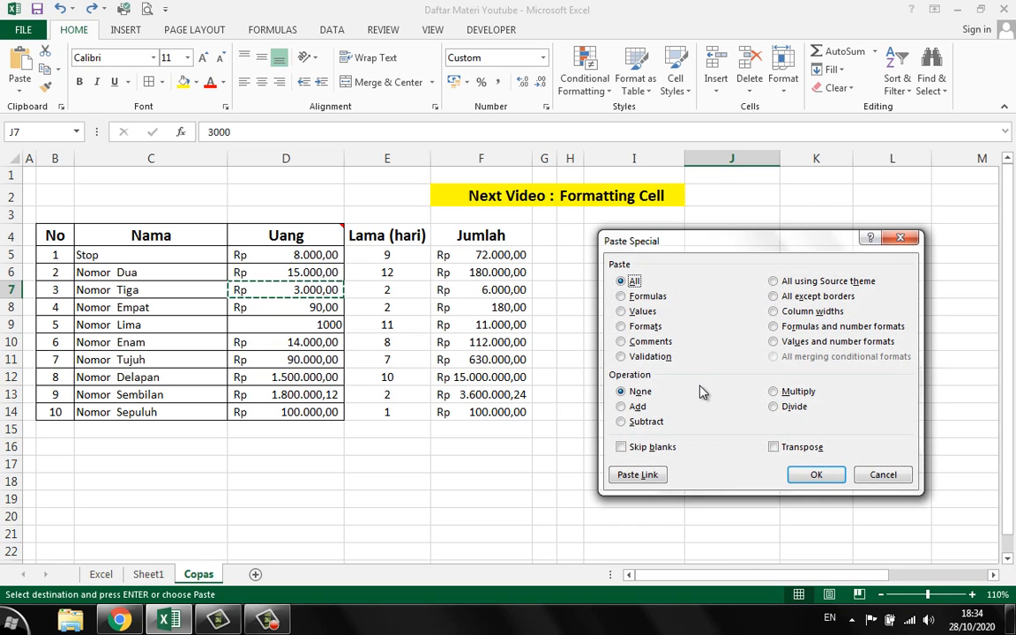
{"action": "left_click", "coordinate": [776, 407]}
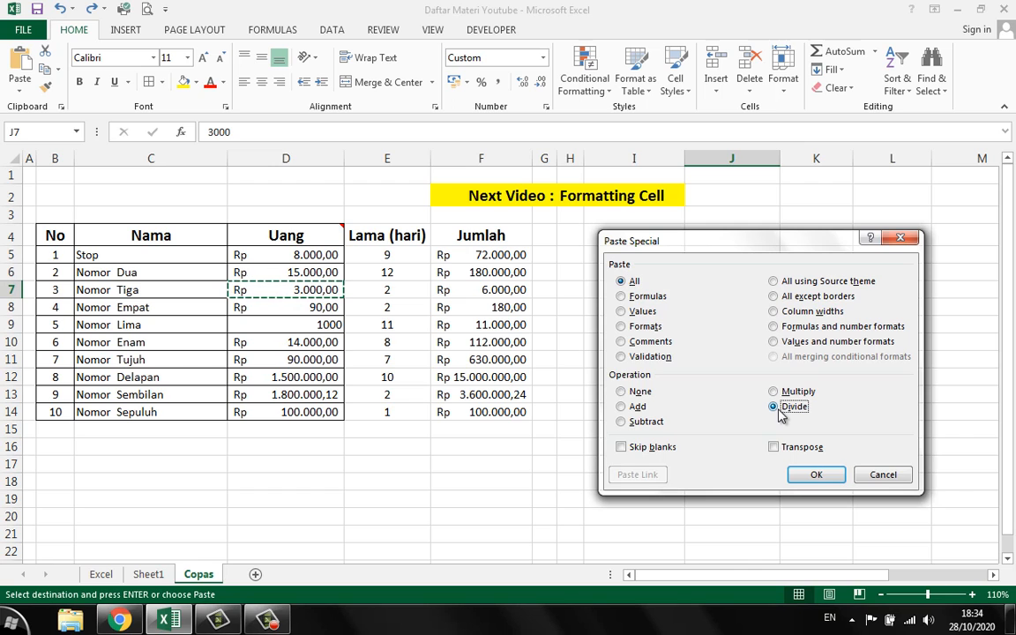
{"action": "left_click_drag", "start_coordinate": [730, 254], "coordinate": [489, 176]}
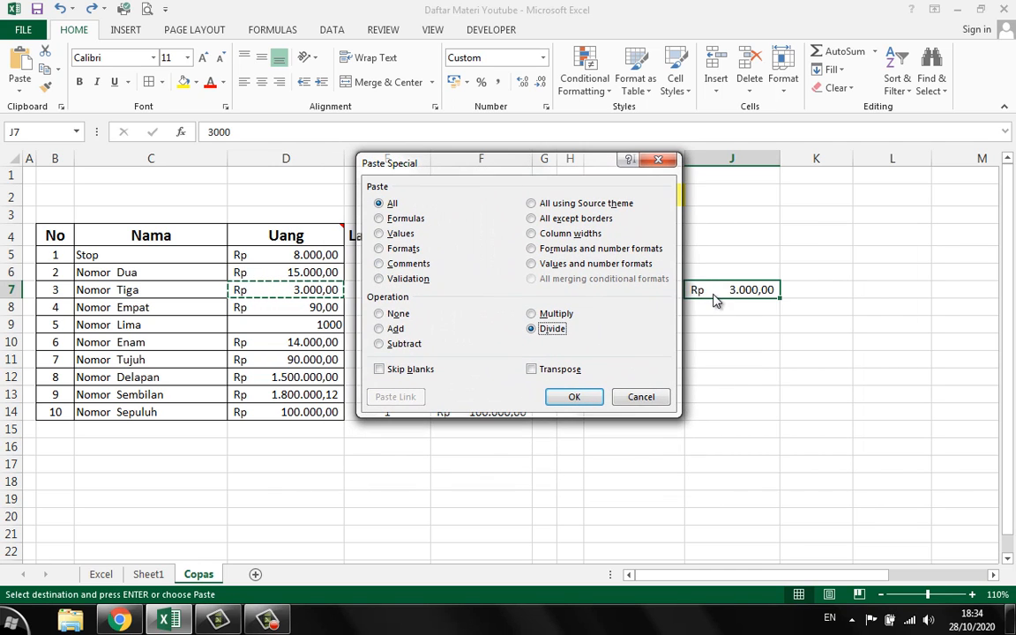
{"action": "left_click", "coordinate": [574, 397]}
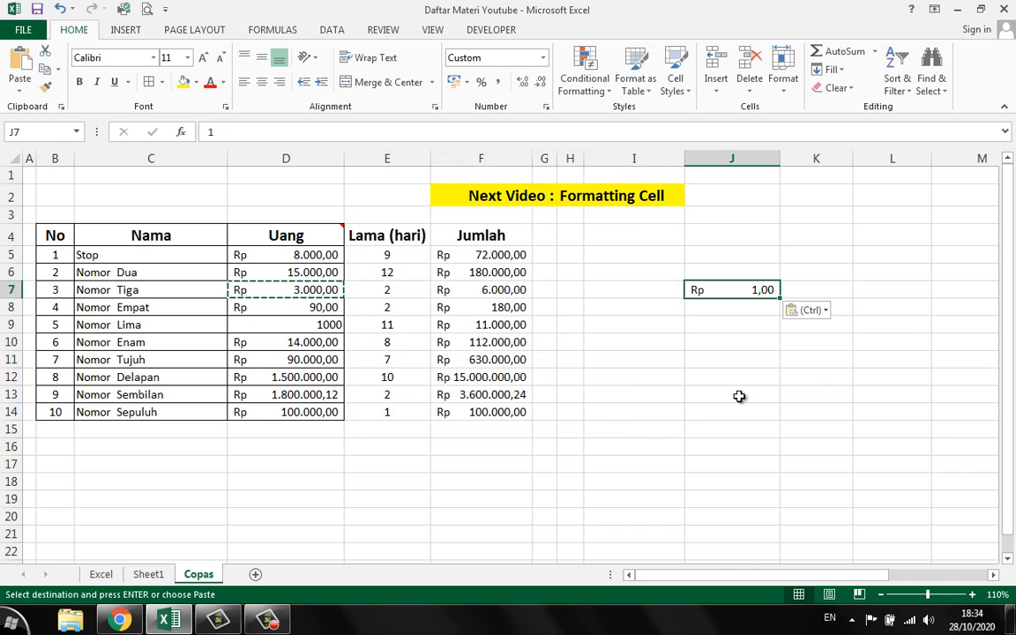
Step: Review the Paste Special options for cell I7 with the copied D7 amount, closing the dialog without pasting
{"action": "right_click", "coordinate": [314, 291]}
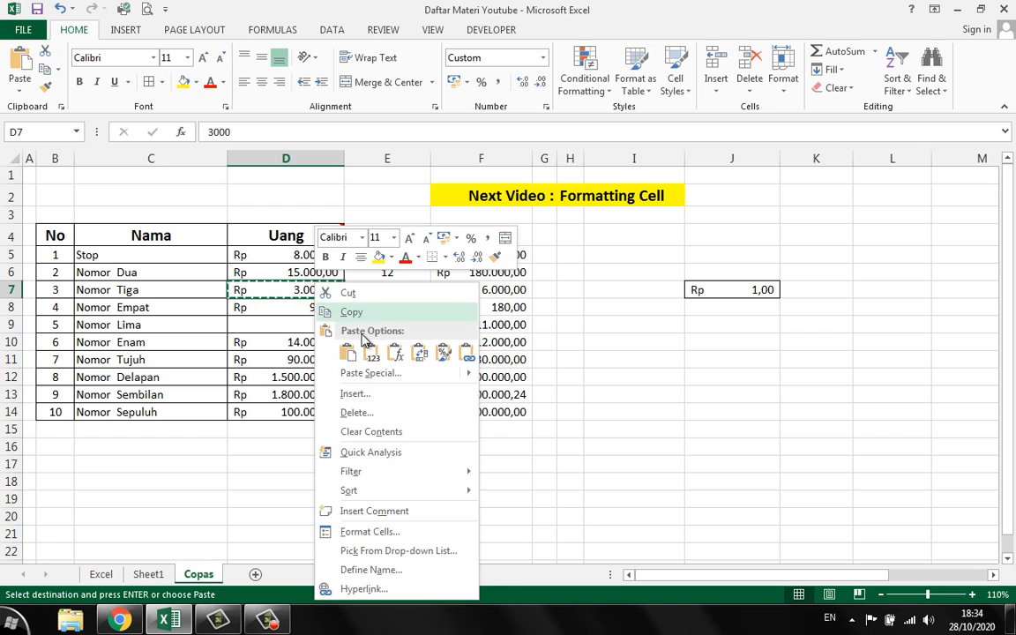
{"action": "right_click", "coordinate": [314, 314]}
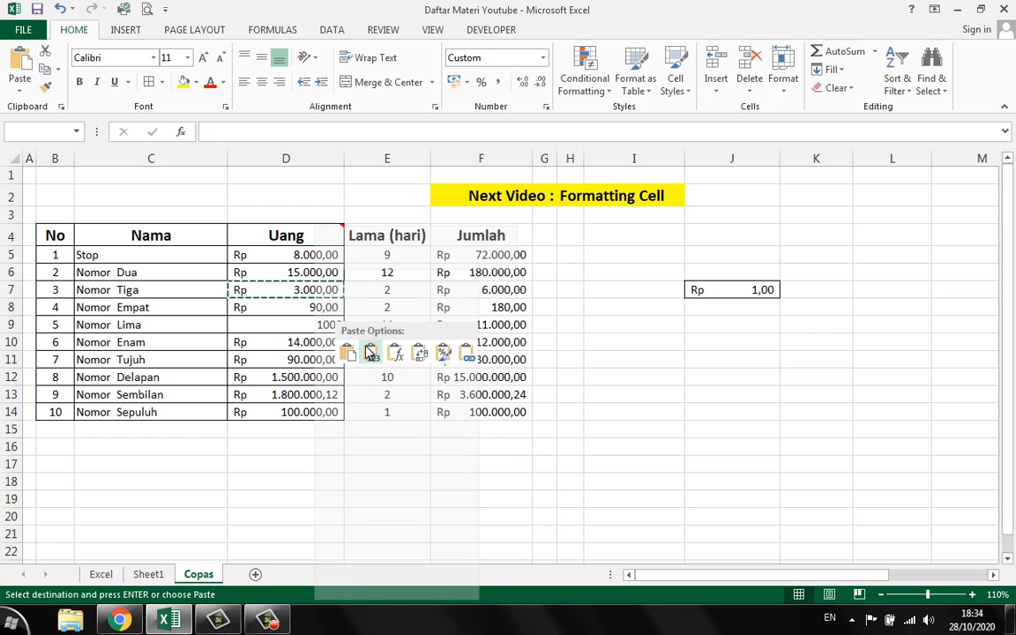
{"action": "left_click", "coordinate": [280, 324]}
{"action": "left_click", "coordinate": [587, 352]}
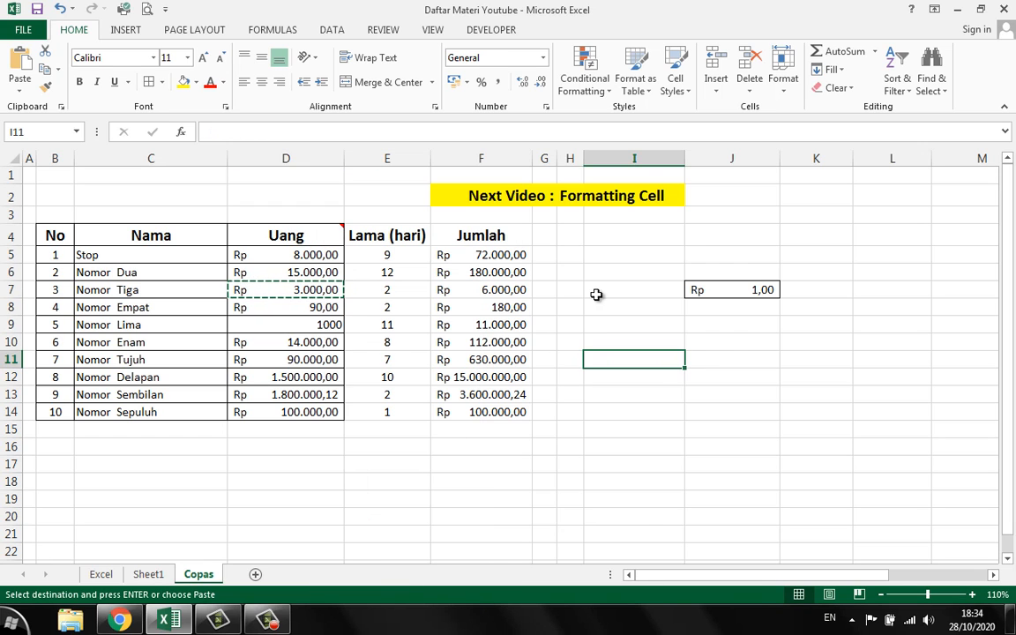
{"action": "right_click", "coordinate": [596, 294]}
{"action": "left_click", "coordinate": [637, 376]}
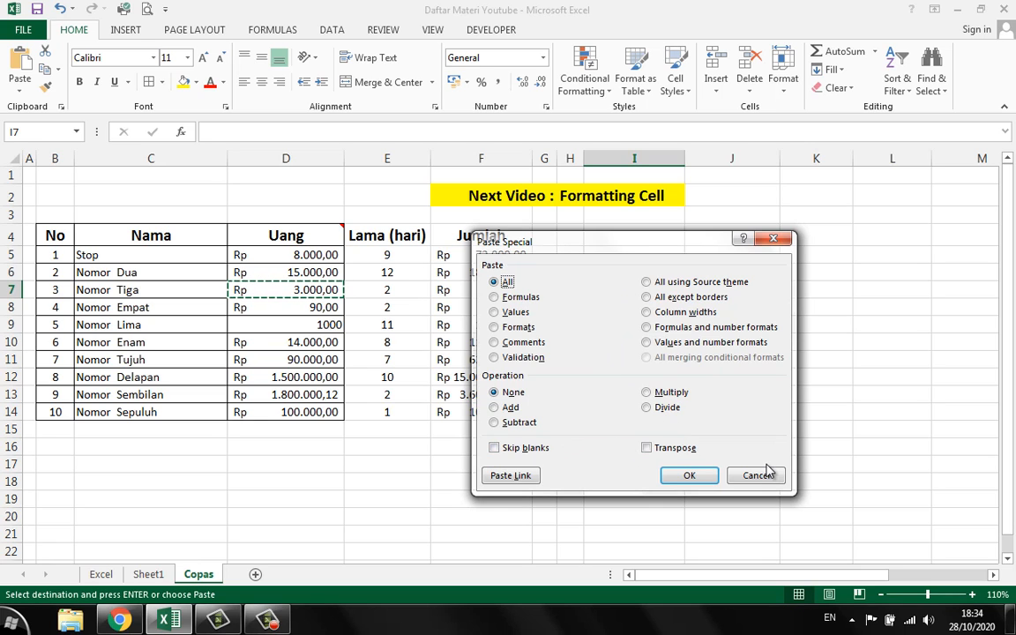
{"action": "left_click_drag", "start_coordinate": [608, 245], "coordinate": [469, 289]}
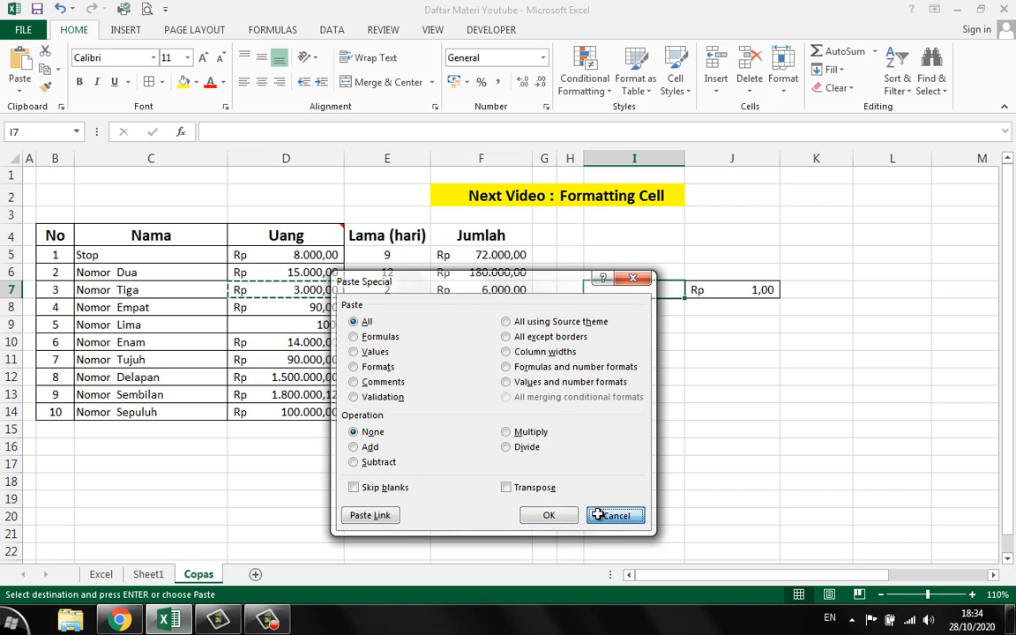
{"action": "left_click", "coordinate": [609, 516]}
{"action": "left_click", "coordinate": [363, 448]}
Step: Clear the amounts in cells D9 and D6 of the Uang column
{"action": "left_click", "coordinate": [326, 327]}
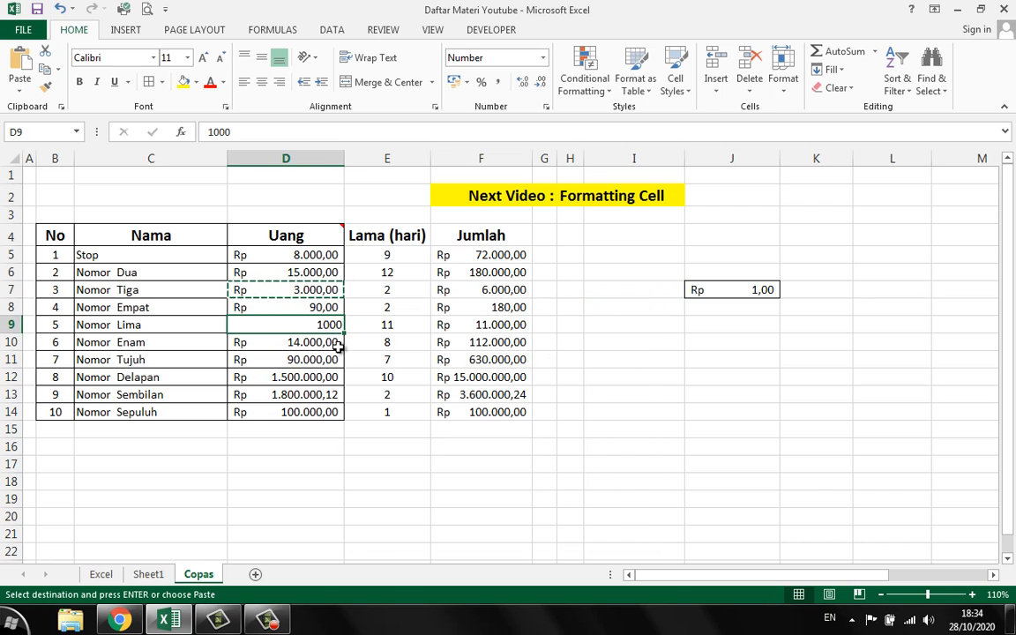
{"action": "key", "text": "Delete"}
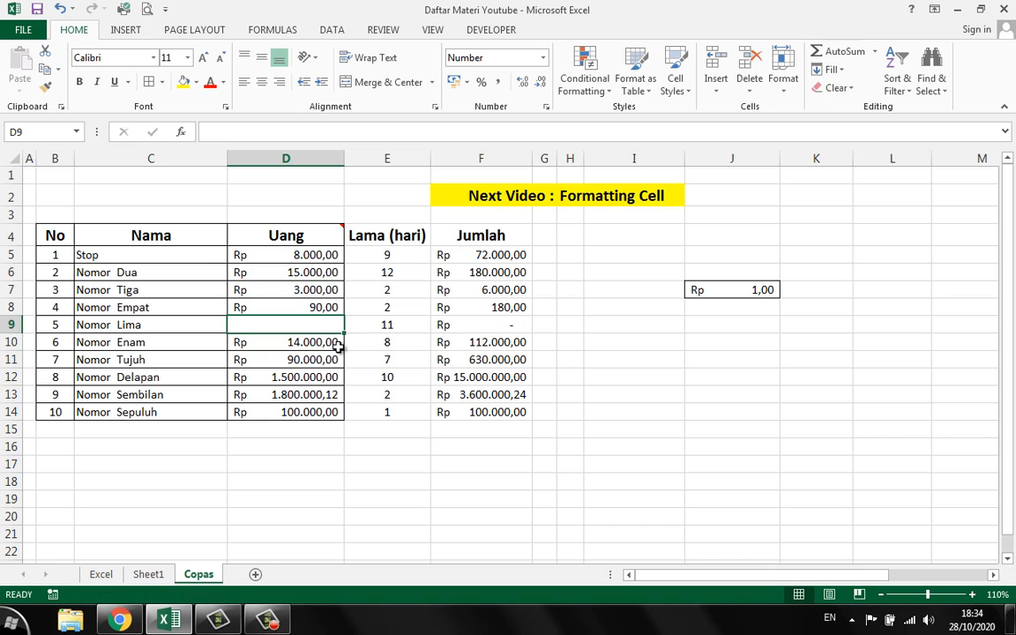
{"action": "left_click", "coordinate": [277, 269]}
{"action": "key", "text": "Delete"}
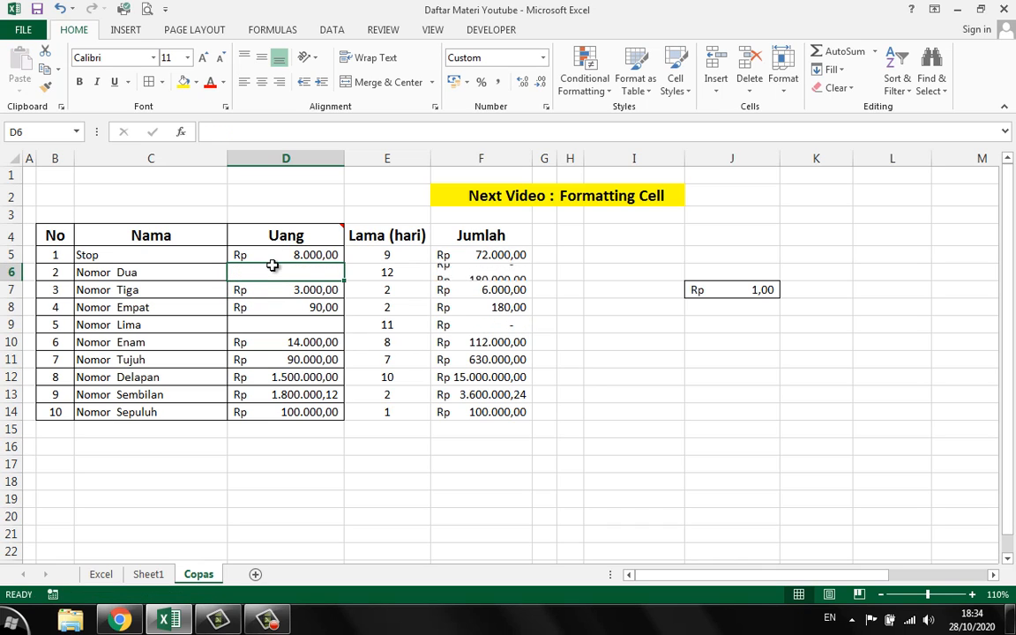
Step: Clear all contents and formatting from the range E4:L17 beside the table
{"action": "left_click_drag", "start_coordinate": [388, 235], "coordinate": [890, 463]}
{"action": "right_click", "coordinate": [703, 339]}
{"action": "left_click", "coordinate": [760, 147]}
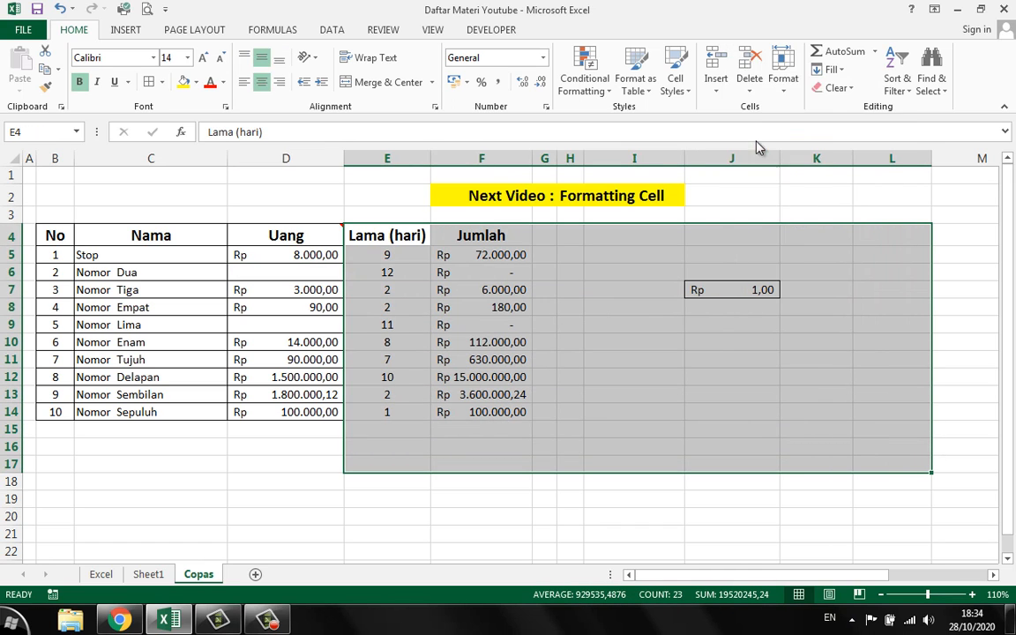
{"action": "left_click", "coordinate": [721, 183]}
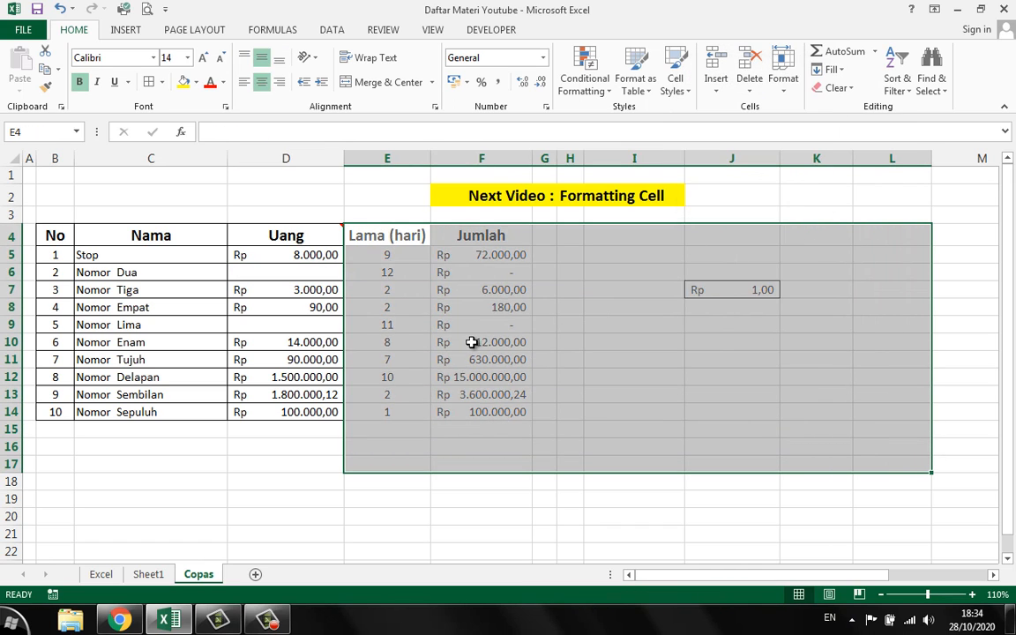
{"action": "left_click", "coordinate": [397, 291]}
Step: Copy the Uang amounts in D5:D14, paste them normally starting at cell I5, and check the blank cells I6 and I9
{"action": "left_click_drag", "start_coordinate": [299, 261], "coordinate": [301, 404]}
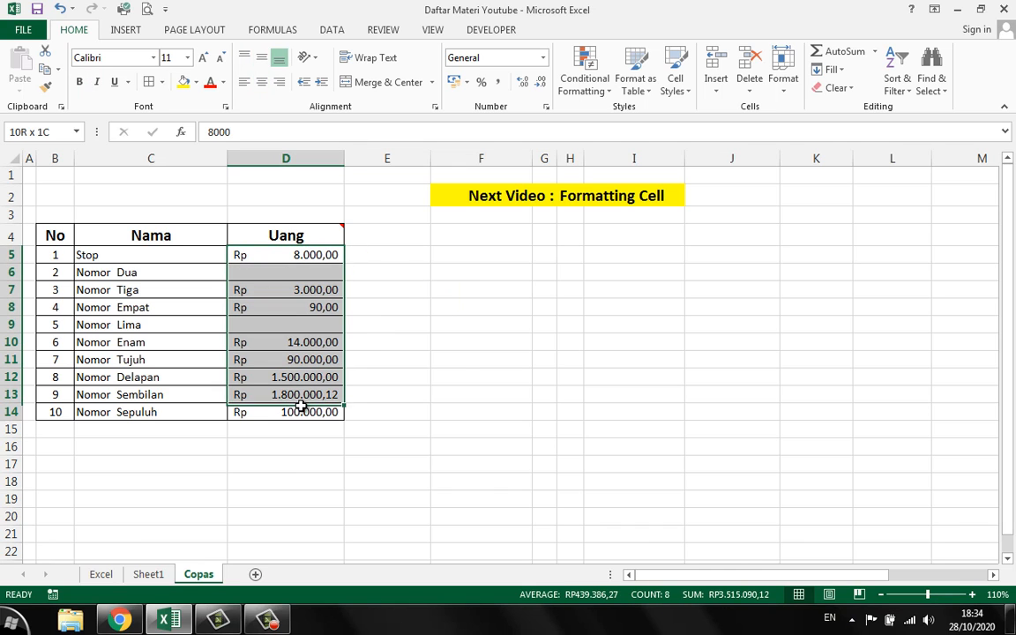
{"action": "right_click", "coordinate": [301, 284]}
{"action": "left_click", "coordinate": [352, 313]}
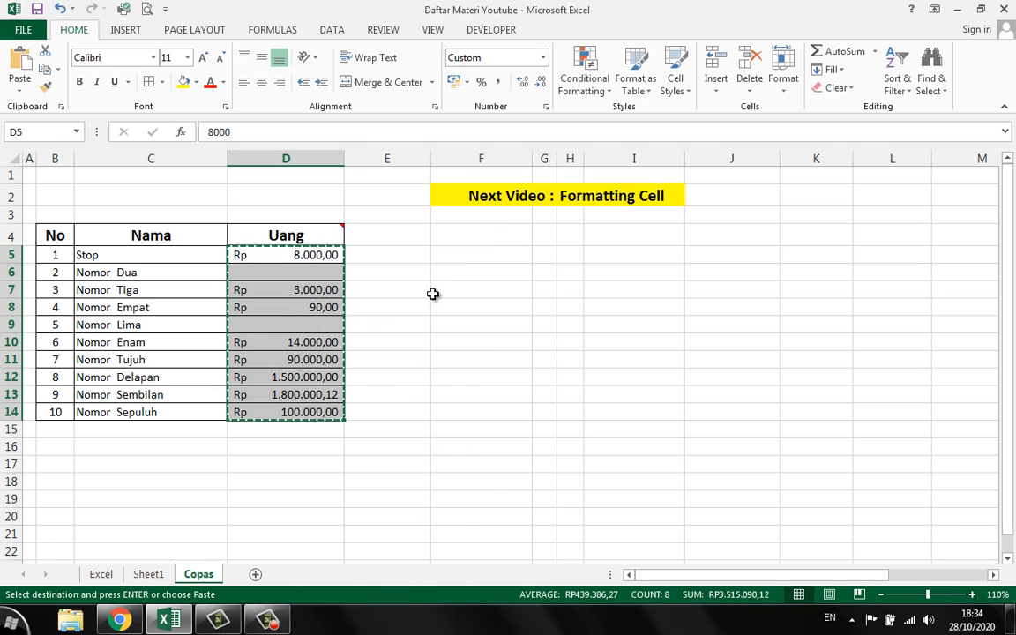
{"action": "left_click", "coordinate": [520, 250]}
{"action": "left_click", "coordinate": [622, 255]}
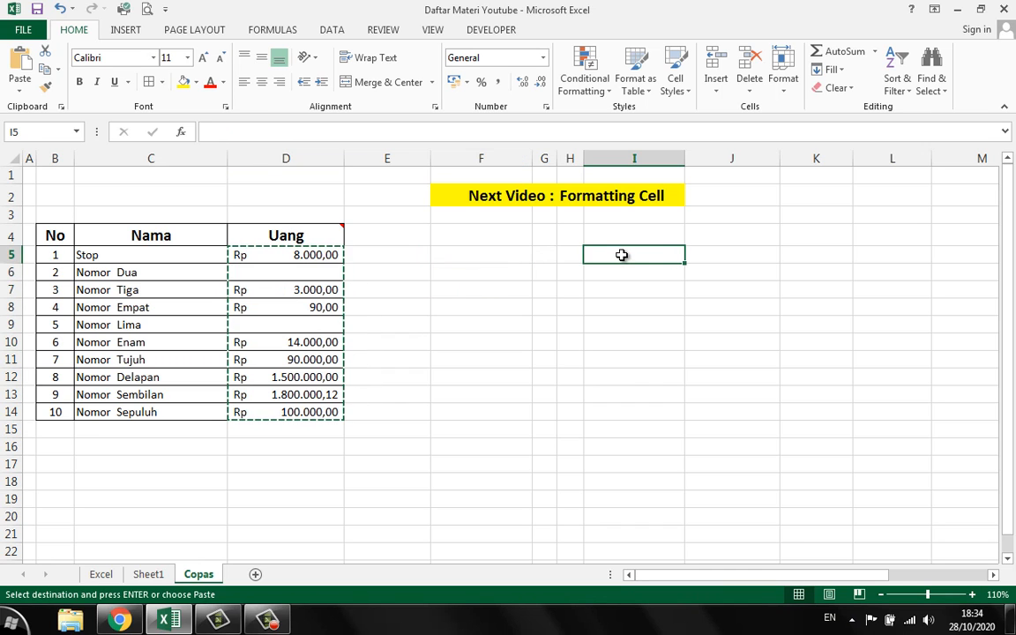
{"action": "right_click", "coordinate": [623, 257]}
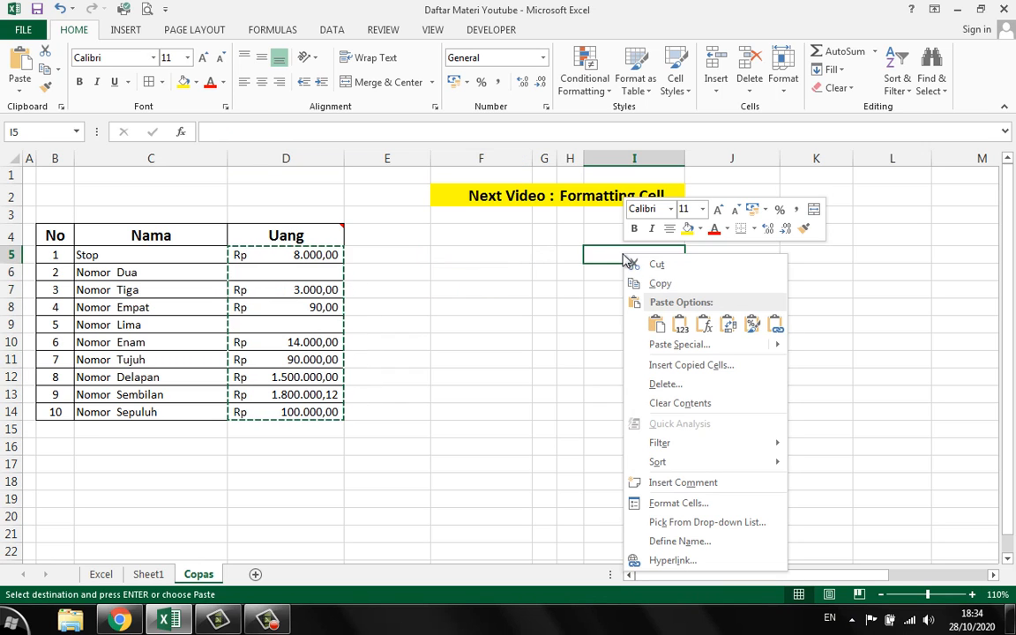
{"action": "left_click", "coordinate": [657, 325]}
{"action": "left_click", "coordinate": [627, 325]}
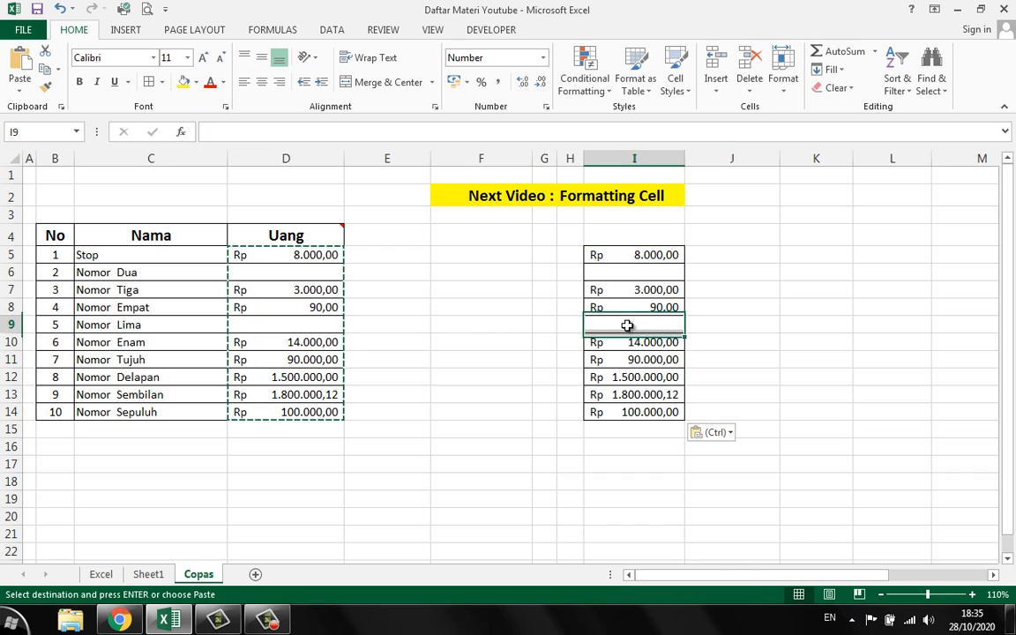
{"action": "left_click", "coordinate": [637, 273]}
{"action": "left_click", "coordinate": [642, 324]}
{"action": "left_click", "coordinate": [636, 273]}
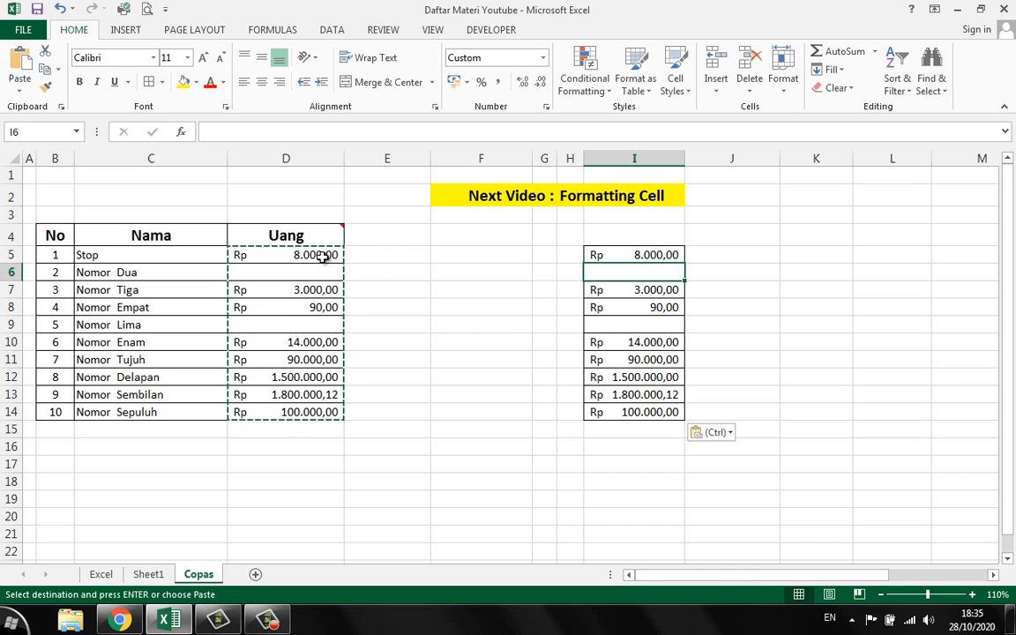
Step: Copy D5:D14 again, paste only its values starting at cell J5, and check the blank cells J6 and J9
{"action": "left_click_drag", "start_coordinate": [323, 256], "coordinate": [309, 408]}
{"action": "right_click", "coordinate": [304, 331]}
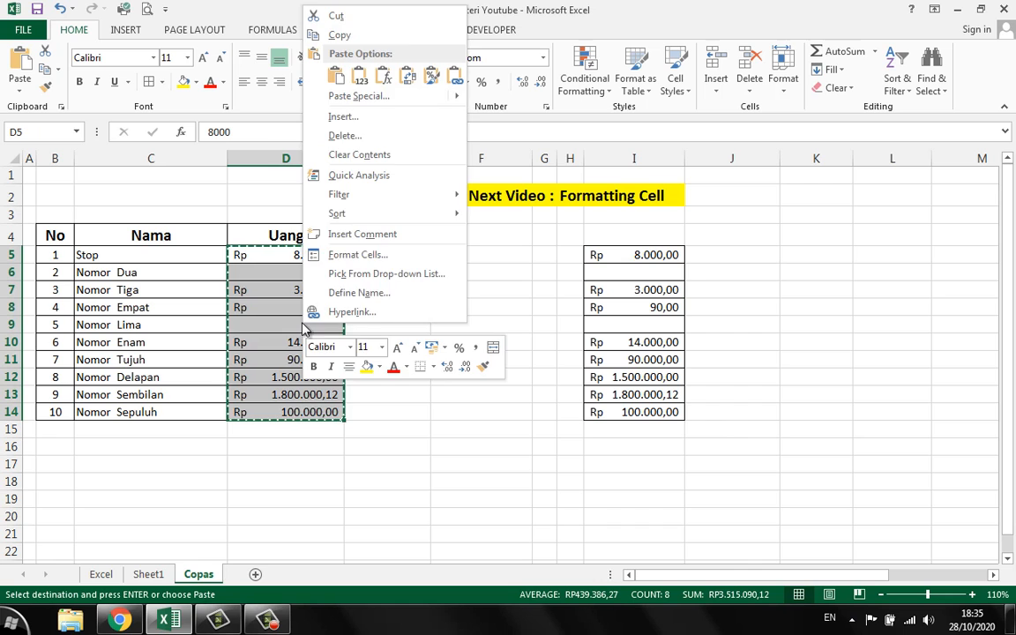
{"action": "left_click", "coordinate": [339, 35]}
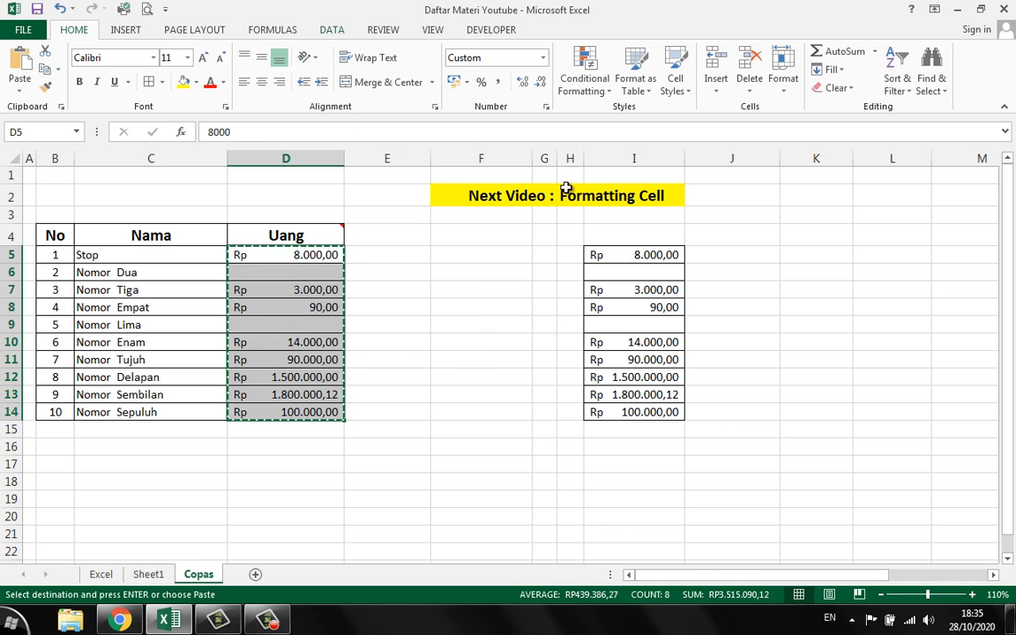
{"action": "right_click", "coordinate": [726, 256]}
{"action": "left_click", "coordinate": [784, 324]}
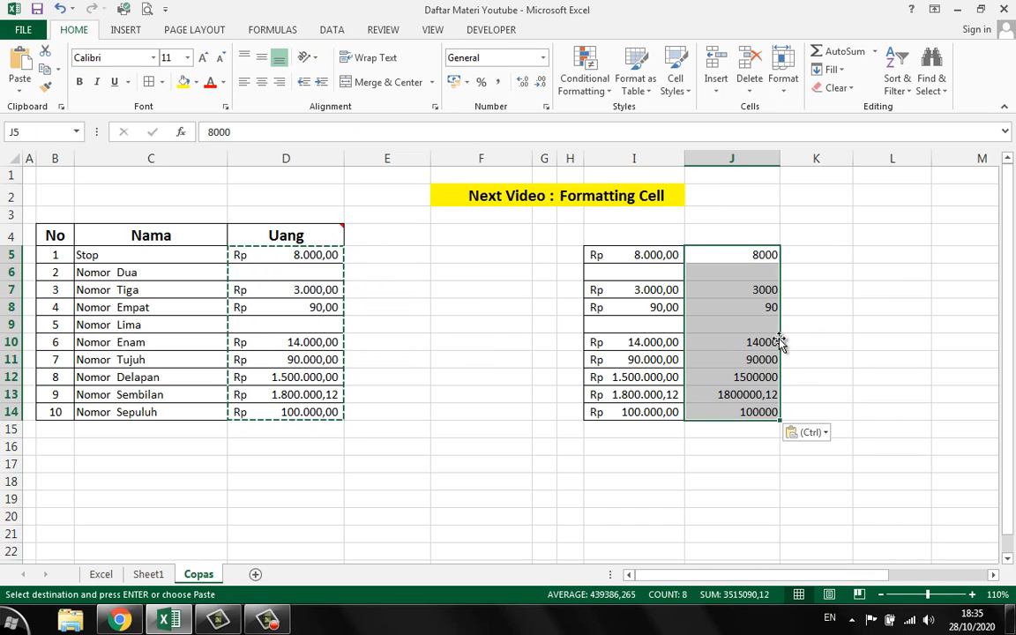
{"action": "left_click", "coordinate": [760, 321]}
{"action": "left_click", "coordinate": [739, 274]}
{"action": "left_click", "coordinate": [739, 322]}
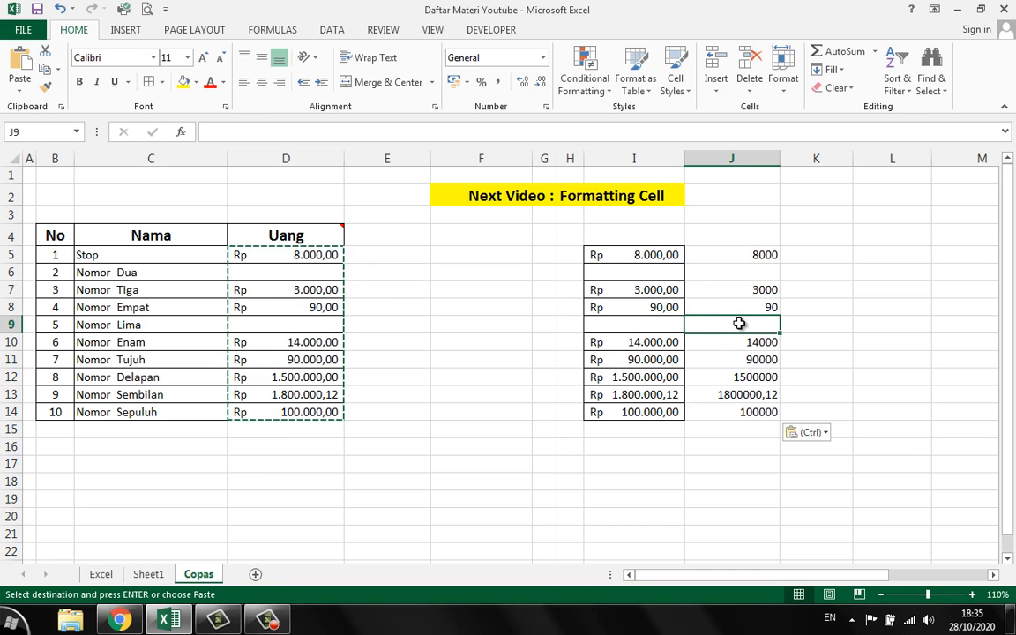
Step: Copy D5:D14 and paste it at cell F5 using Paste Special with All and Skip blanks
{"action": "left_click_drag", "start_coordinate": [309, 255], "coordinate": [309, 408]}
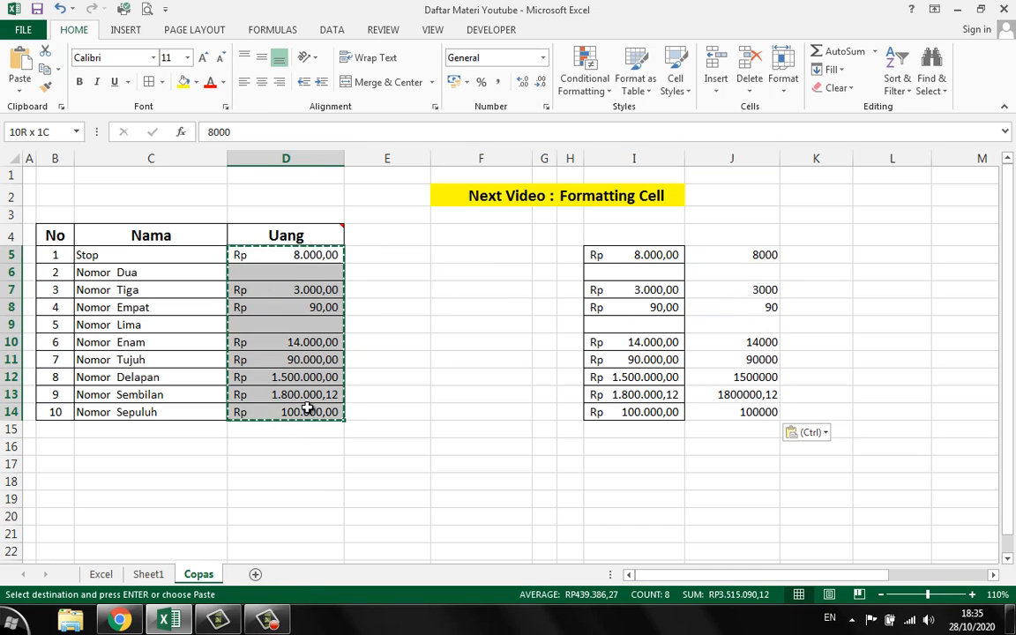
{"action": "right_click", "coordinate": [297, 276]}
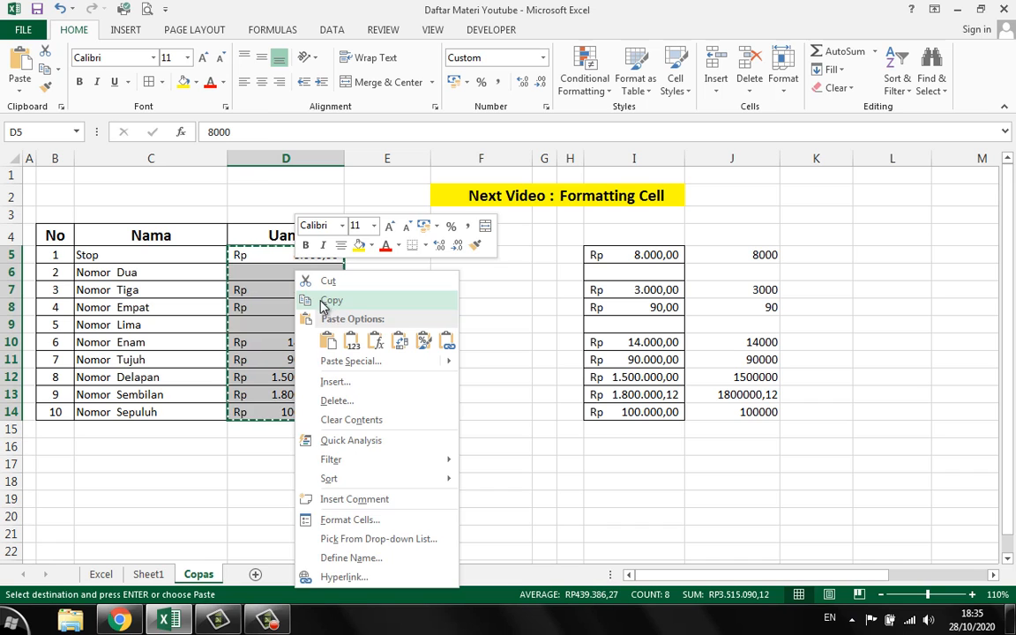
{"action": "left_click", "coordinate": [322, 302]}
{"action": "left_click", "coordinate": [488, 260]}
{"action": "right_click", "coordinate": [488, 259]}
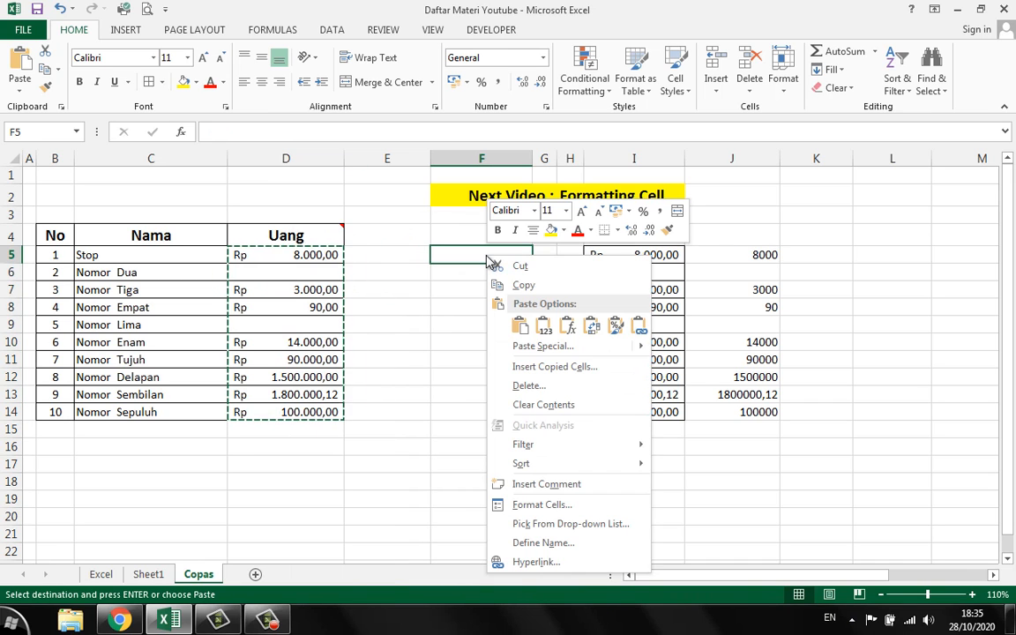
{"action": "left_click", "coordinate": [531, 349]}
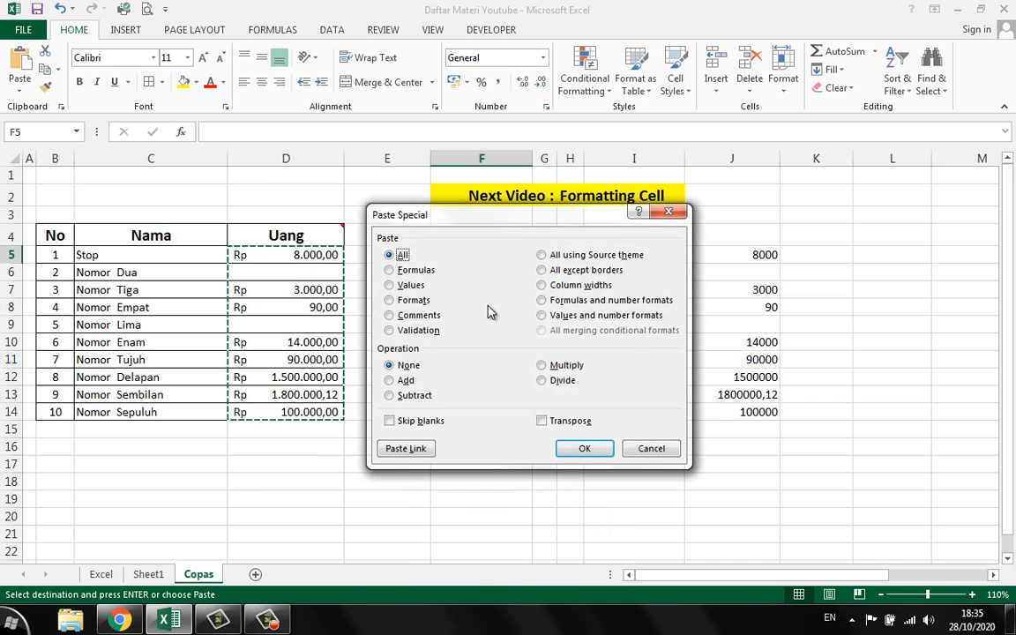
{"action": "left_click", "coordinate": [389, 286]}
{"action": "left_click", "coordinate": [391, 256]}
{"action": "left_click", "coordinate": [413, 423]}
{"action": "key", "text": "Return"}
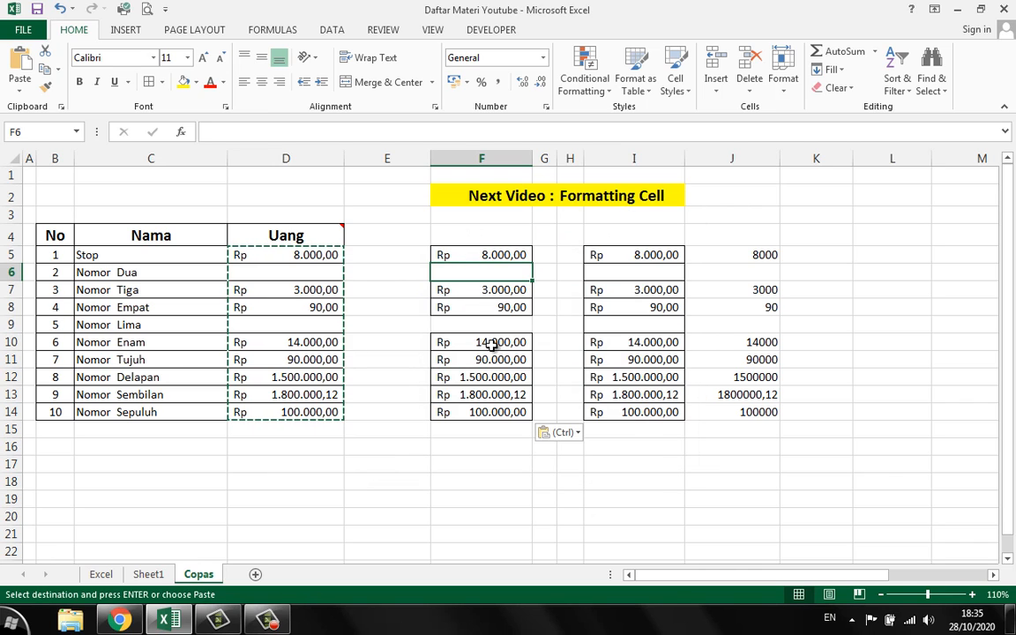
Step: Compare the blank cells F6 and F9 with the source blanks D6 and D9, ending the copy
{"action": "left_click", "coordinate": [754, 342]}
{"action": "left_click", "coordinate": [503, 276]}
{"action": "left_click", "coordinate": [493, 324]}
{"action": "left_click", "coordinate": [922, 330]}
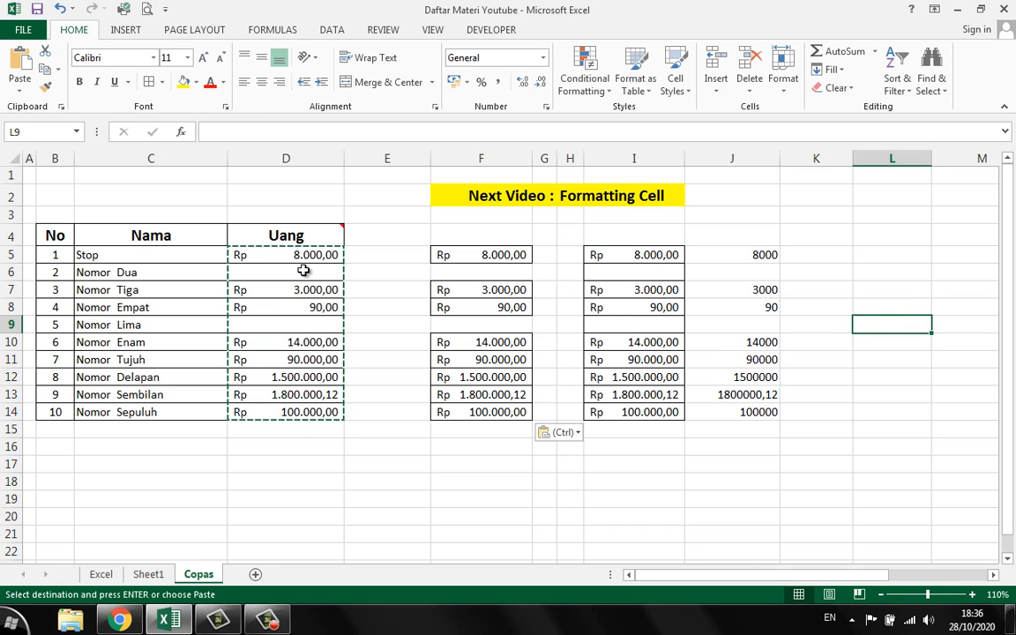
{"action": "key", "text": "Escape"}
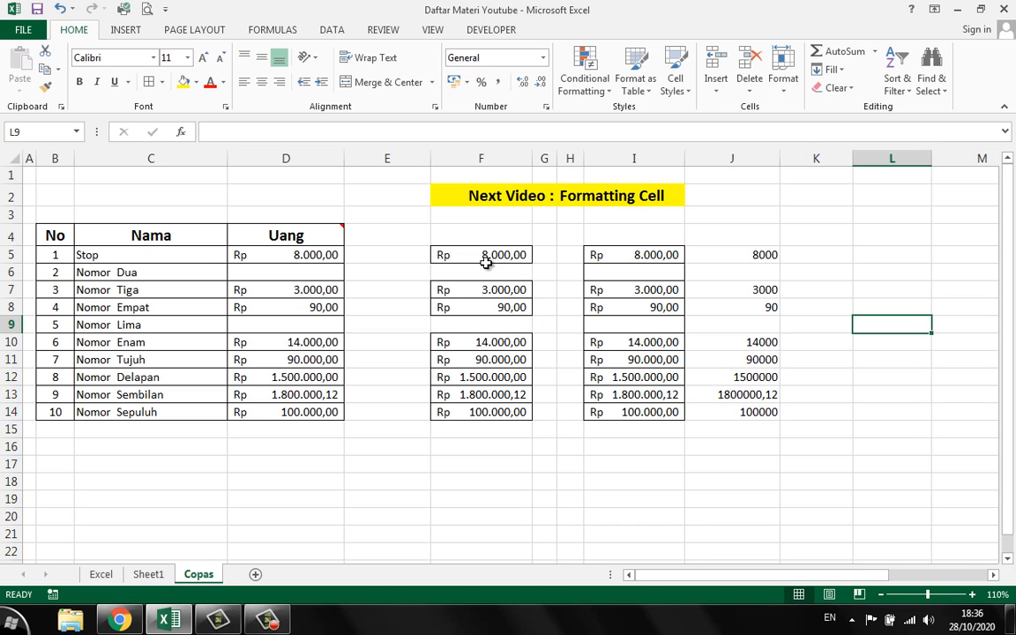
{"action": "left_click", "coordinate": [295, 256]}
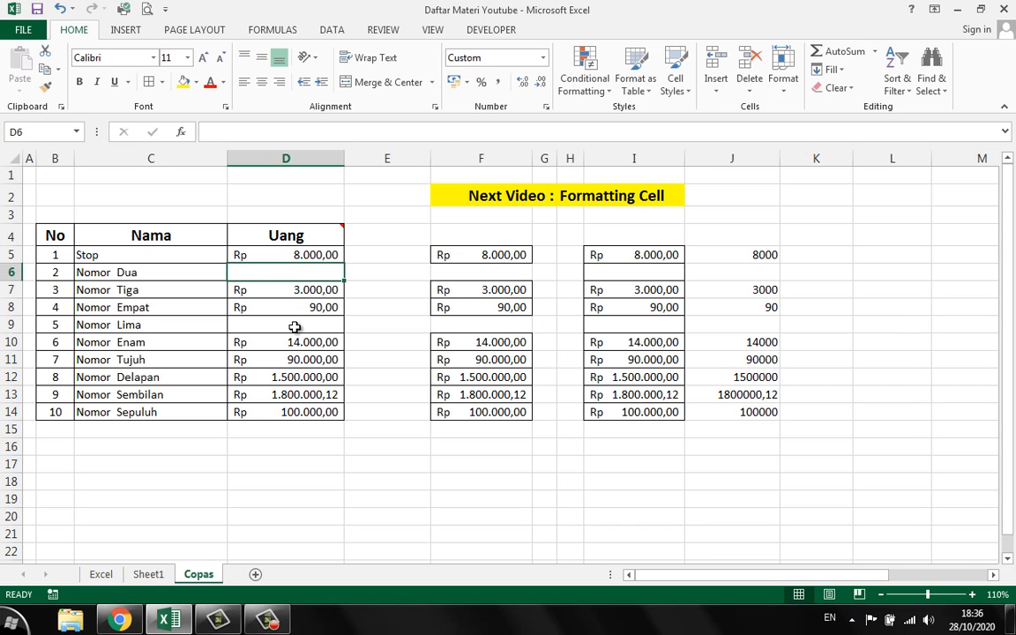
{"action": "left_click", "coordinate": [292, 325]}
{"action": "left_click", "coordinate": [300, 280]}
{"action": "left_click", "coordinate": [302, 326]}
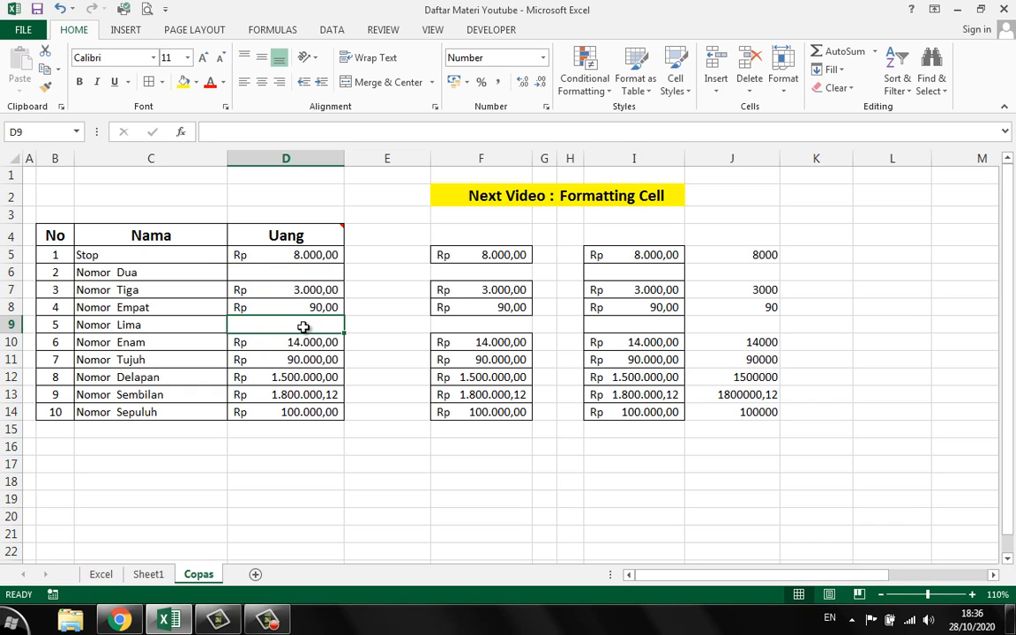
{"action": "left_click", "coordinate": [501, 273]}
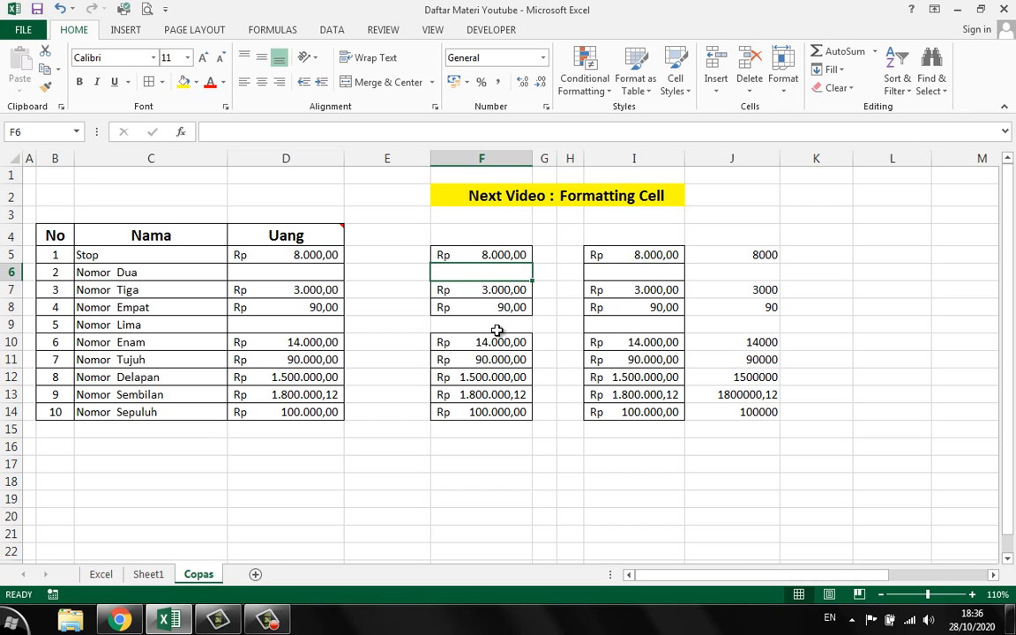
{"action": "left_click", "coordinate": [496, 330]}
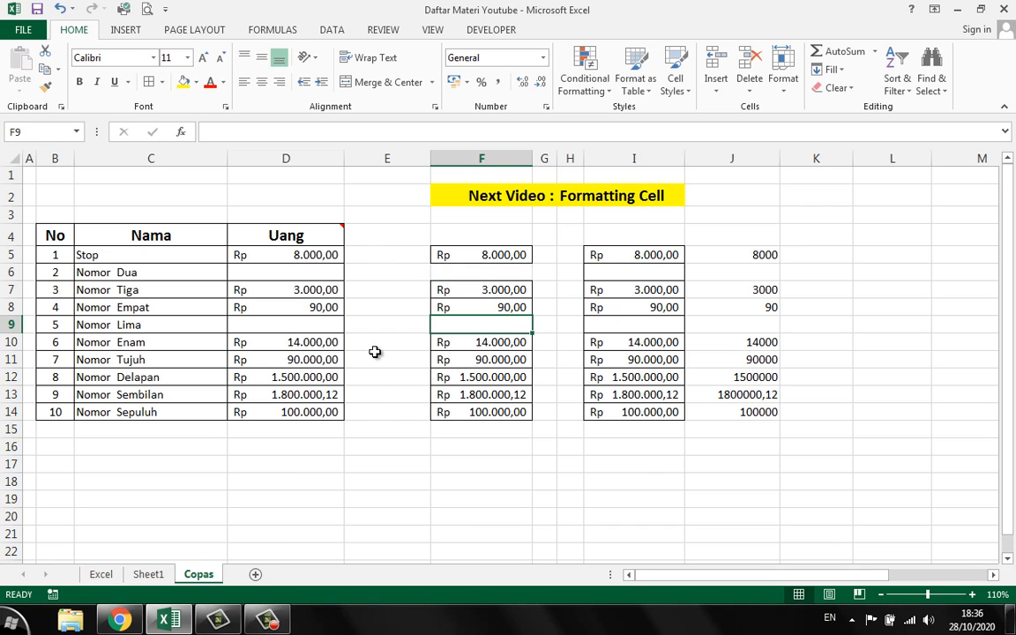
Step: Copy the Uang header in D4 and review the Paste Special options for cell E6, cancelling the dialog and ending the copy
{"action": "right_click", "coordinate": [368, 252]}
{"action": "right_click", "coordinate": [291, 238]}
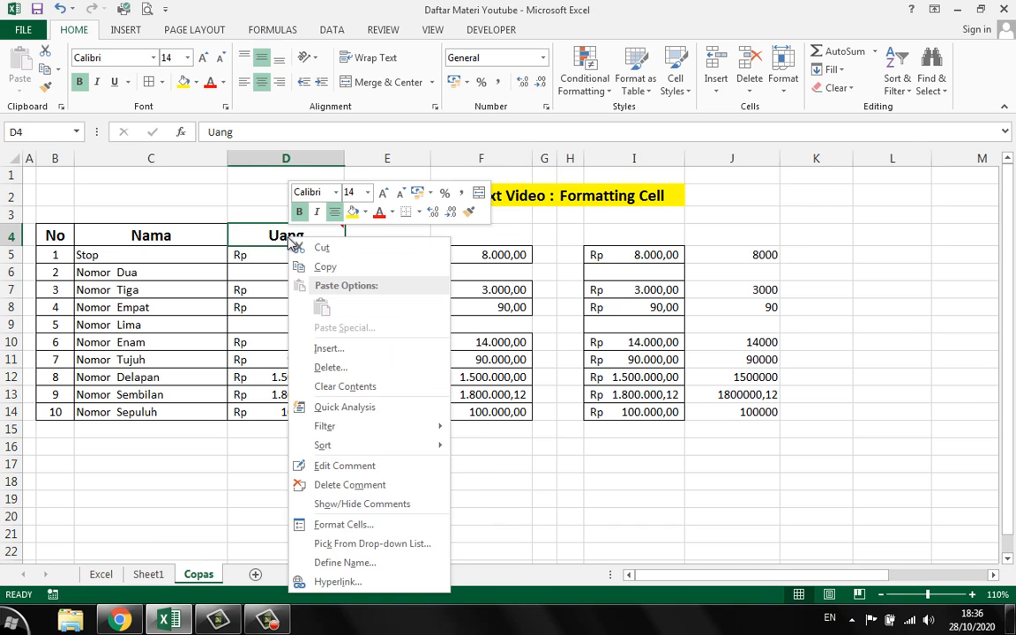
{"action": "left_click", "coordinate": [315, 266]}
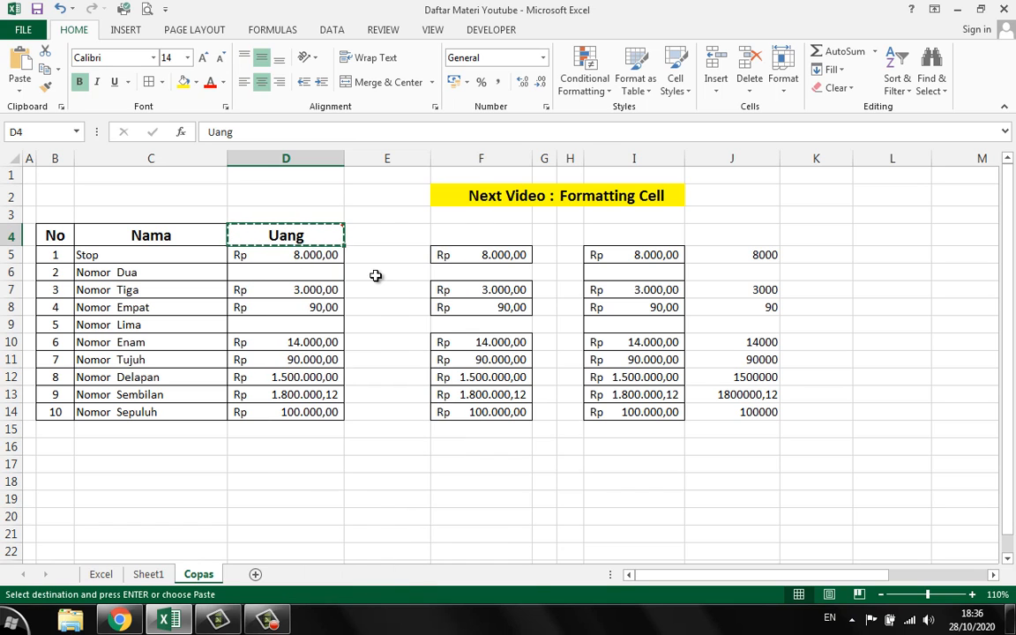
{"action": "right_click", "coordinate": [375, 276]}
{"action": "left_click", "coordinate": [432, 366]}
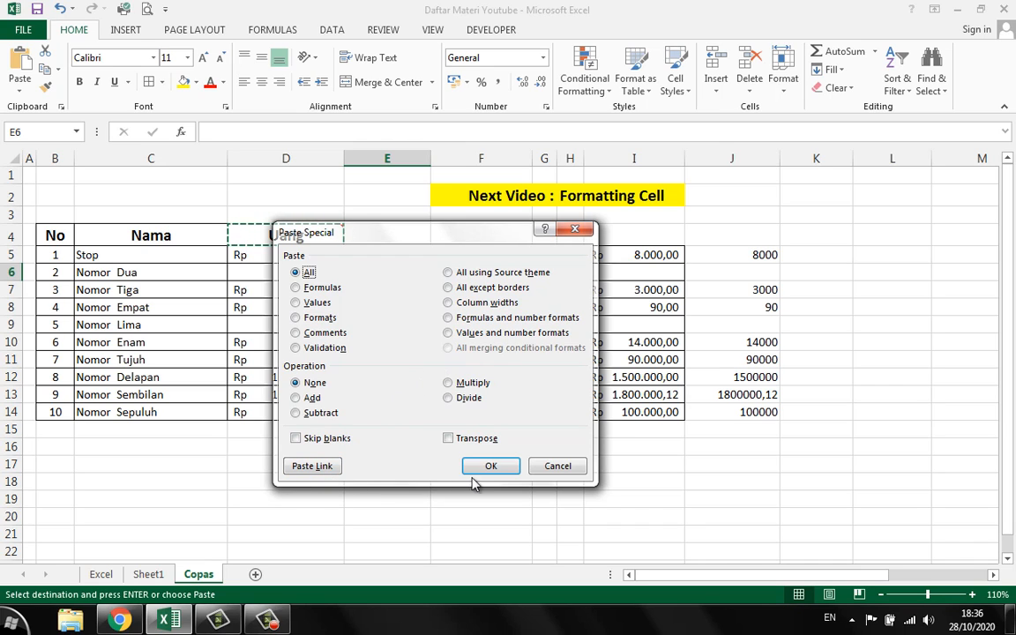
{"action": "left_click", "coordinate": [563, 467]}
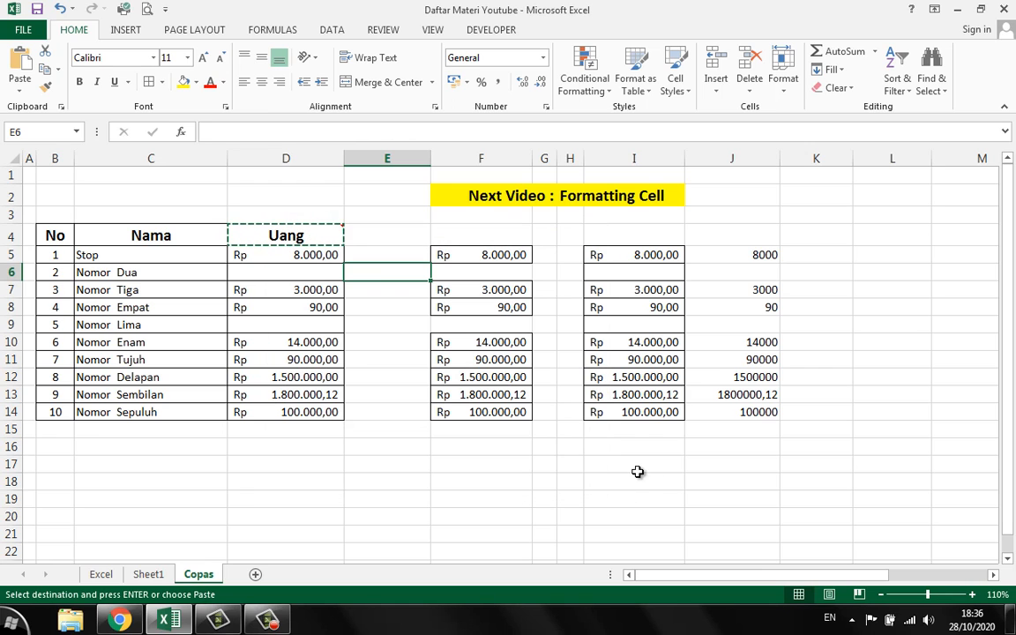
{"action": "left_click", "coordinate": [637, 467]}
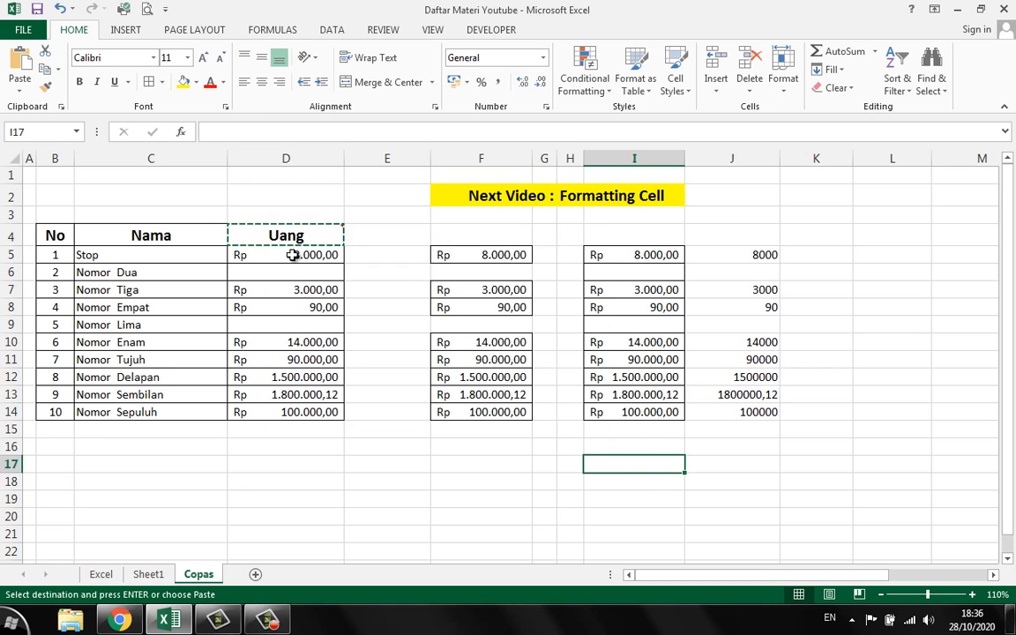
{"action": "left_click", "coordinate": [386, 291]}
{"action": "key", "text": "Escape"}
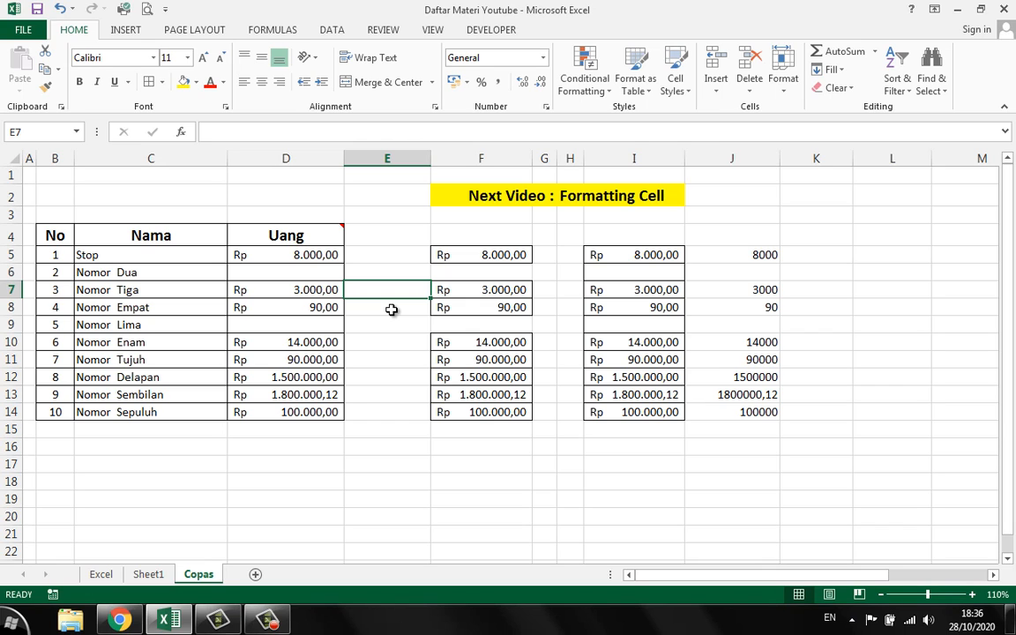
Step: Narrow column E between the source table and the amounts pasted in column F
{"action": "key", "text": "ctrl+z"}
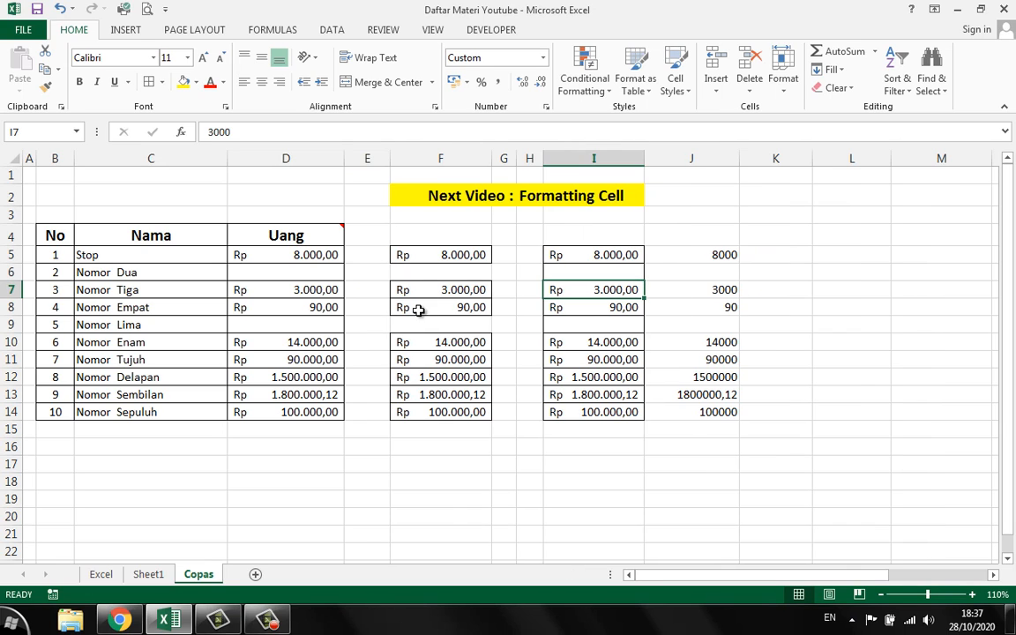
{"action": "left_click", "coordinate": [527, 198]}
{"action": "left_click", "coordinate": [524, 342]}
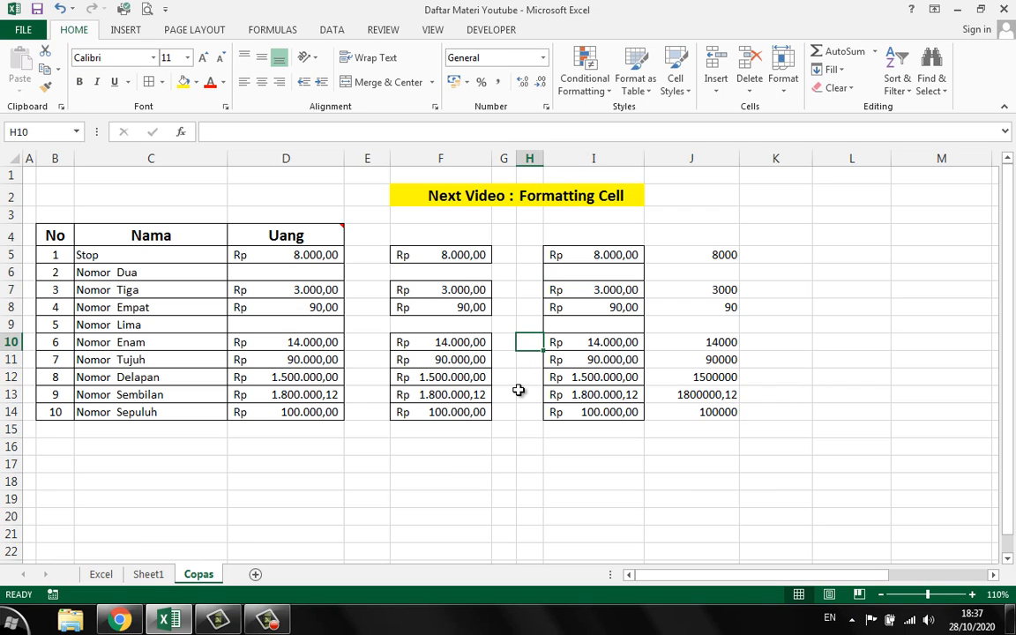